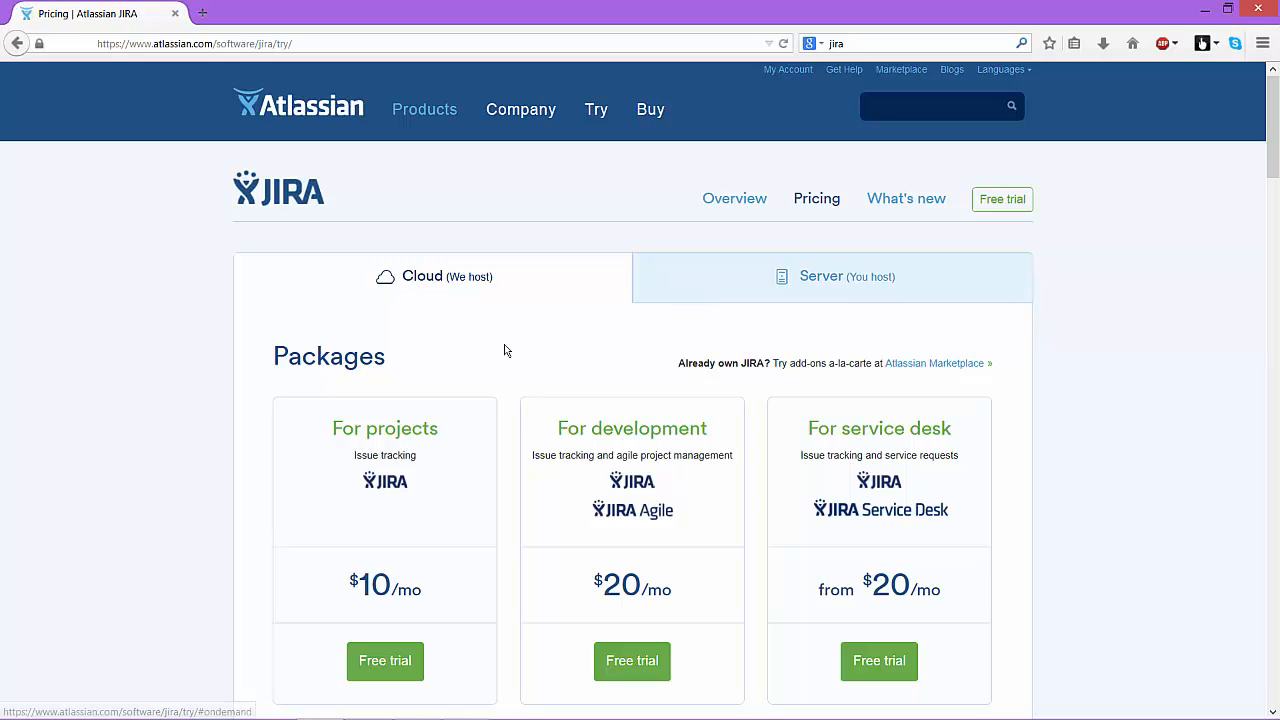
Open the free trial sign-up form for JIRA's cloud development package and review the fields it requires
scroll(504, 350, "down", 1)
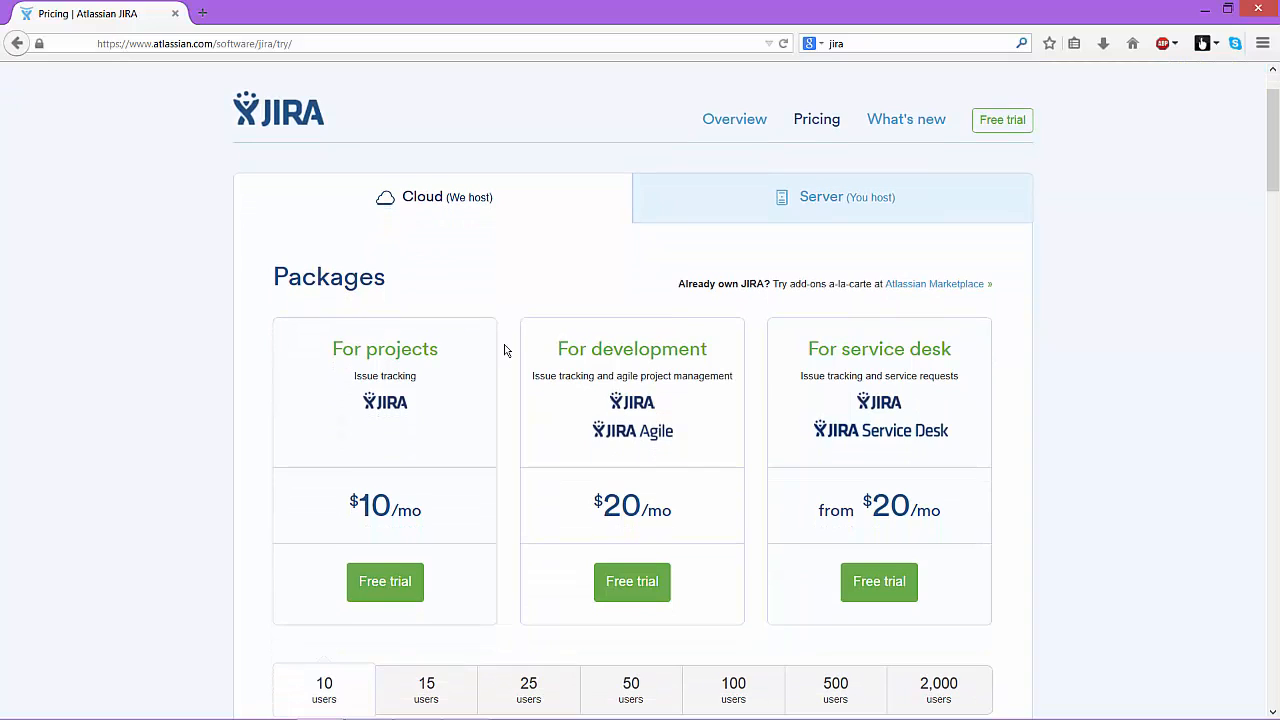
left_click(621, 587)
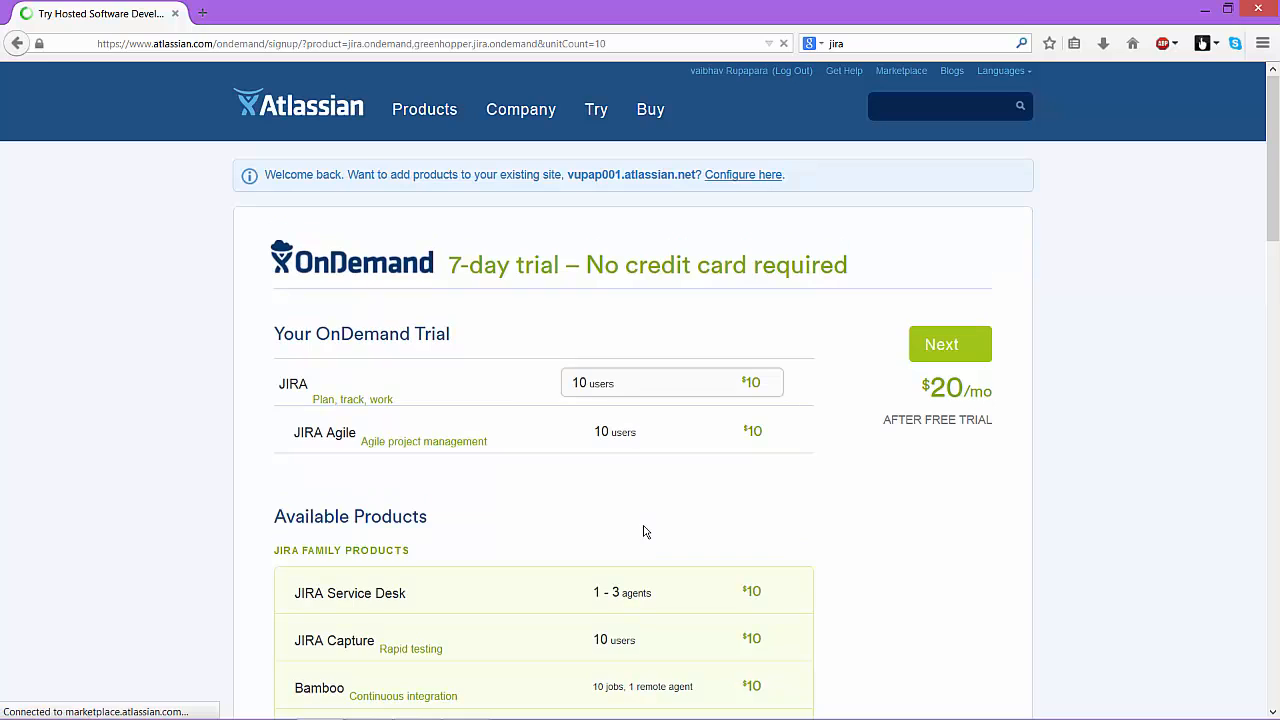
left_click(920, 346)
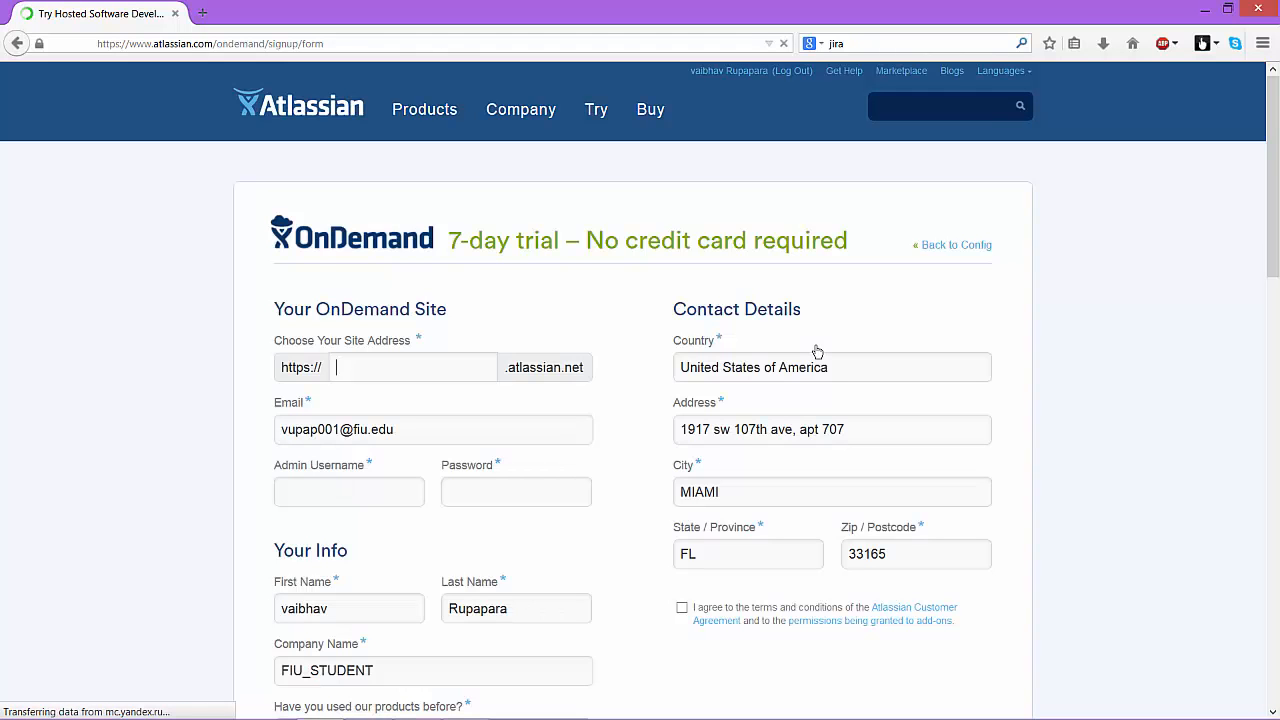
scroll(636, 474, "down", 1)
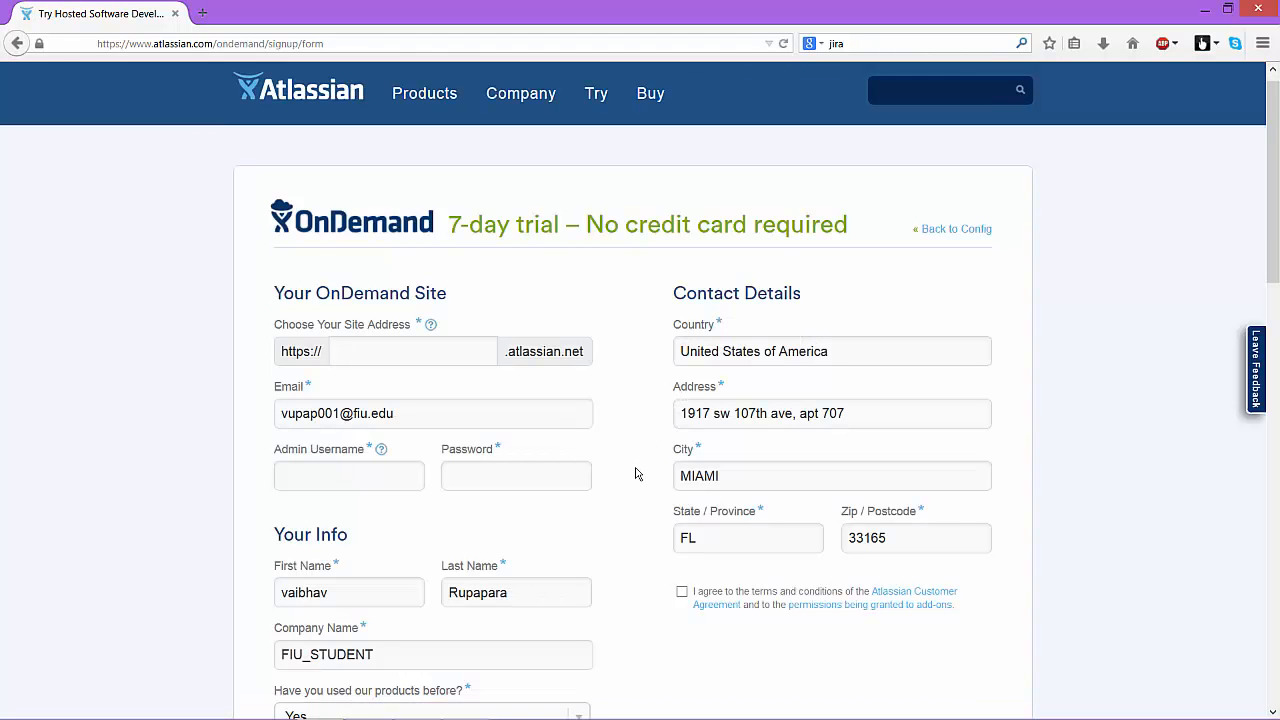
scroll(636, 474, "down", 3)
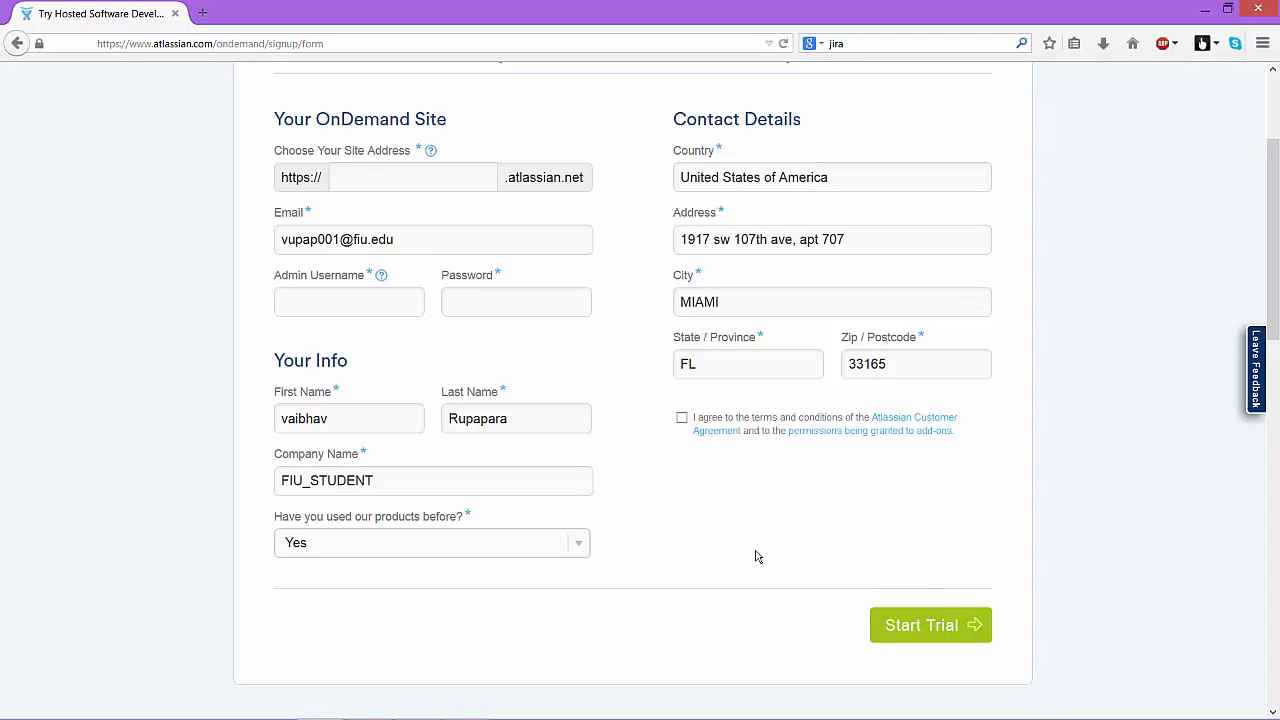
scroll(745, 540, "up", 4)
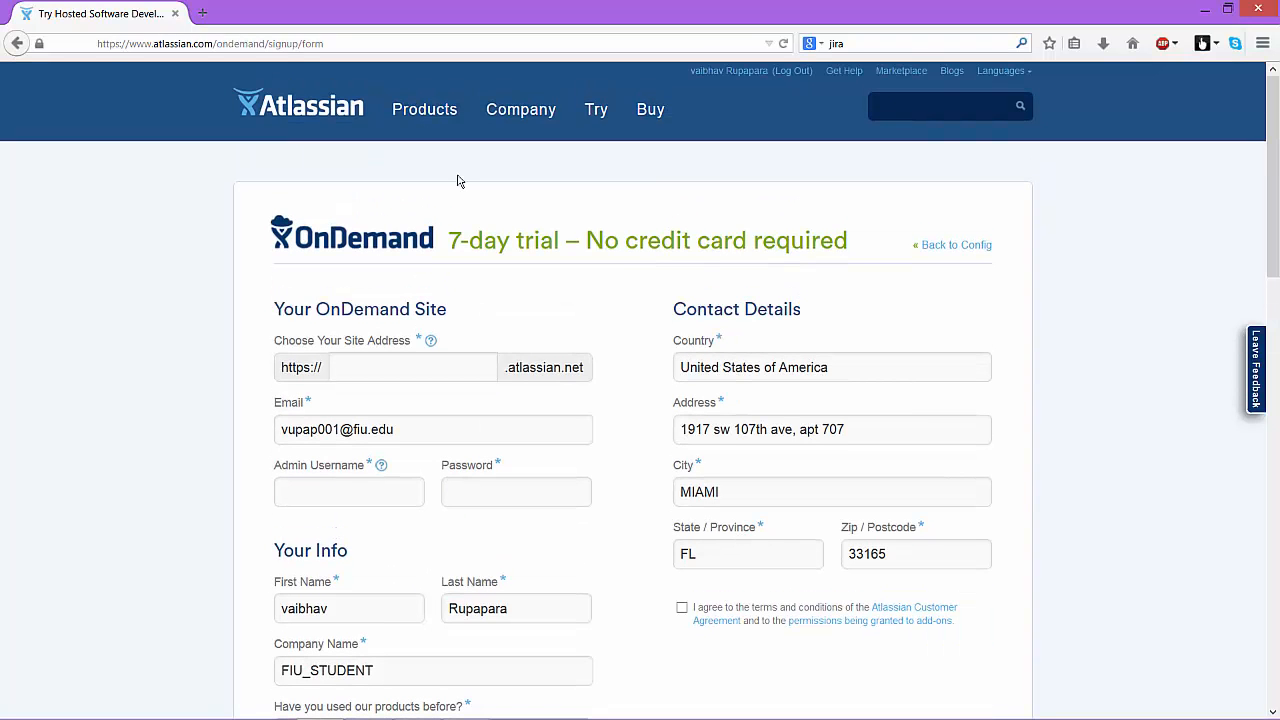
Go to the login page of the existing Atlassian OnDemand site instead of the trial sign-up form
left_click(434, 38)
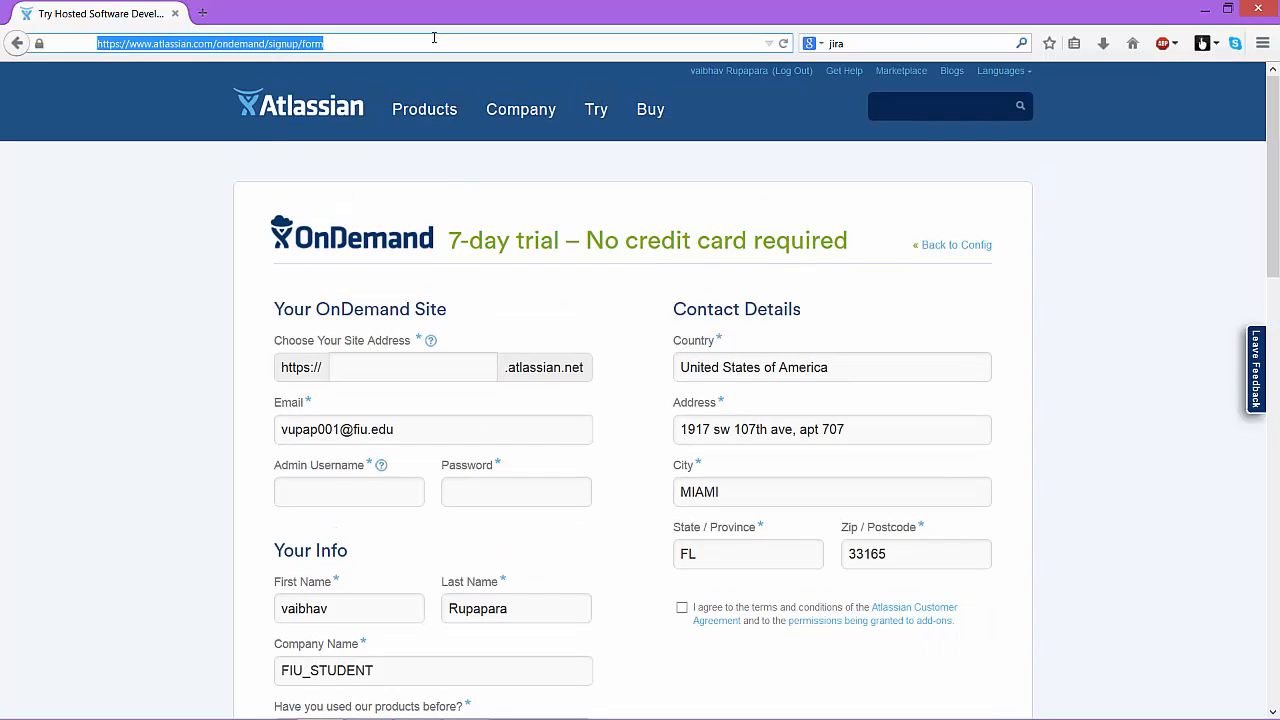
type("vaibhav")
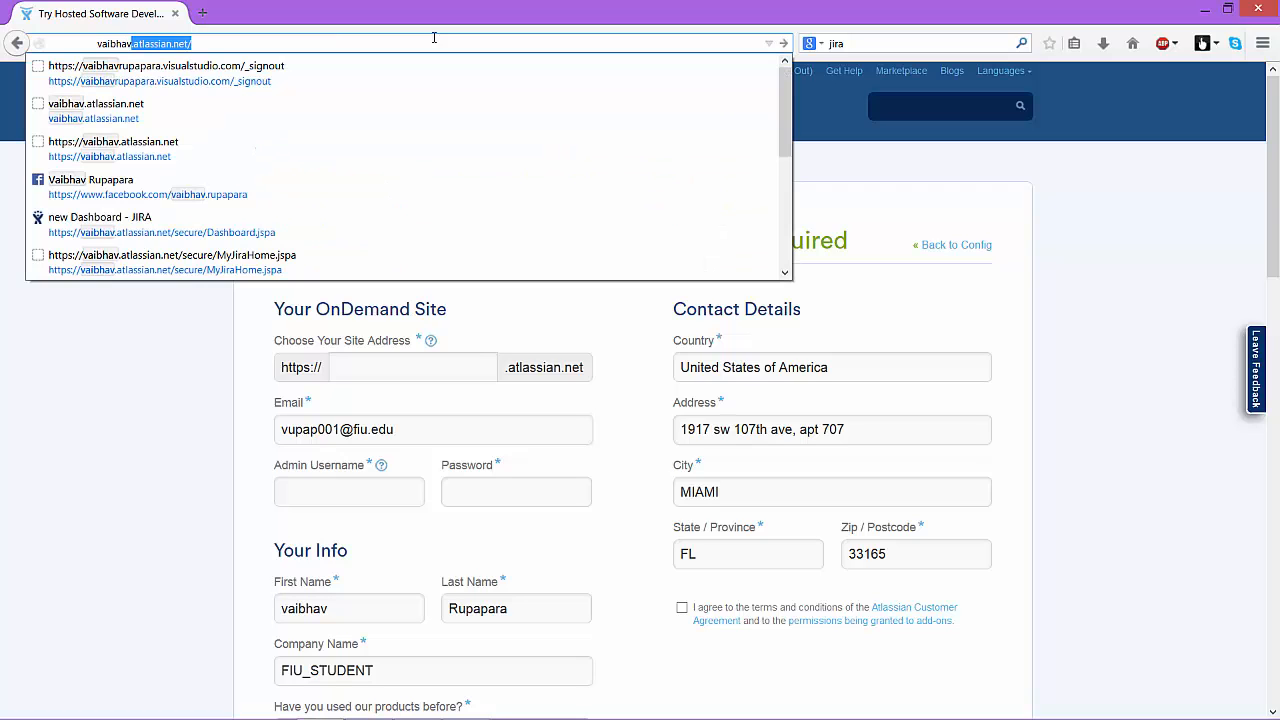
key("Return")
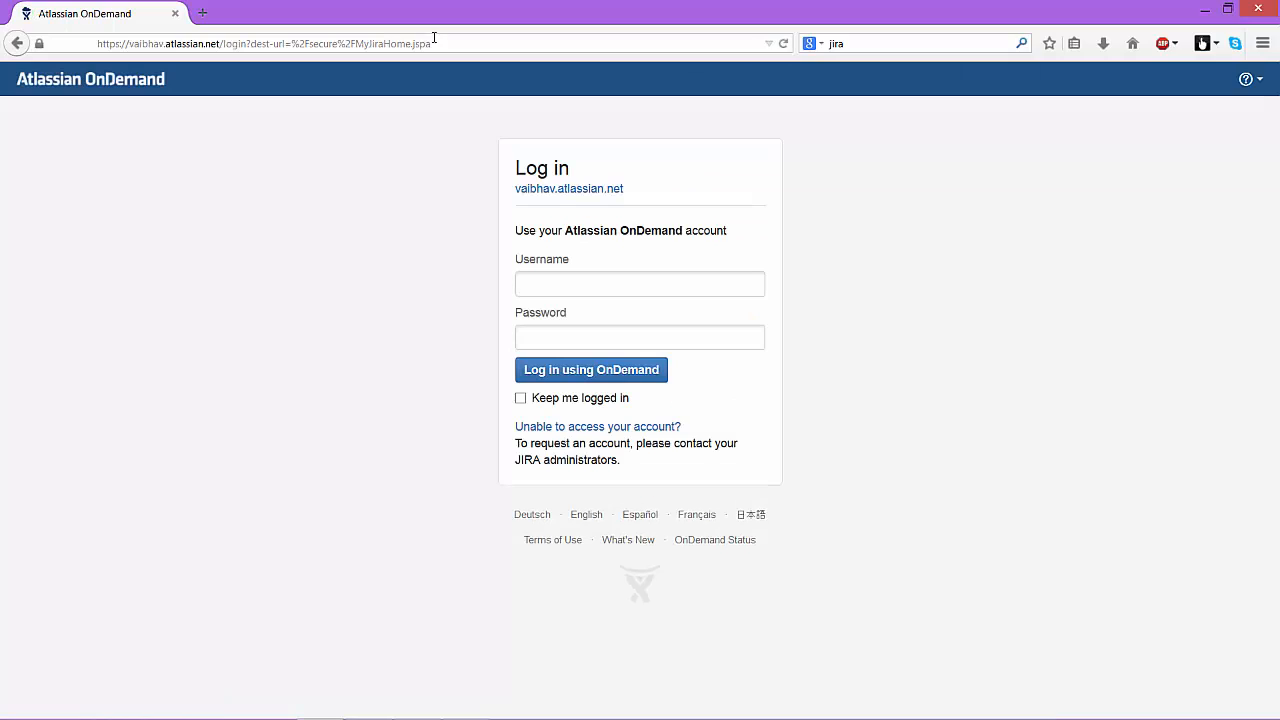
Log in to the site with the account username and password, without saving the password in the browser
left_click(564, 282)
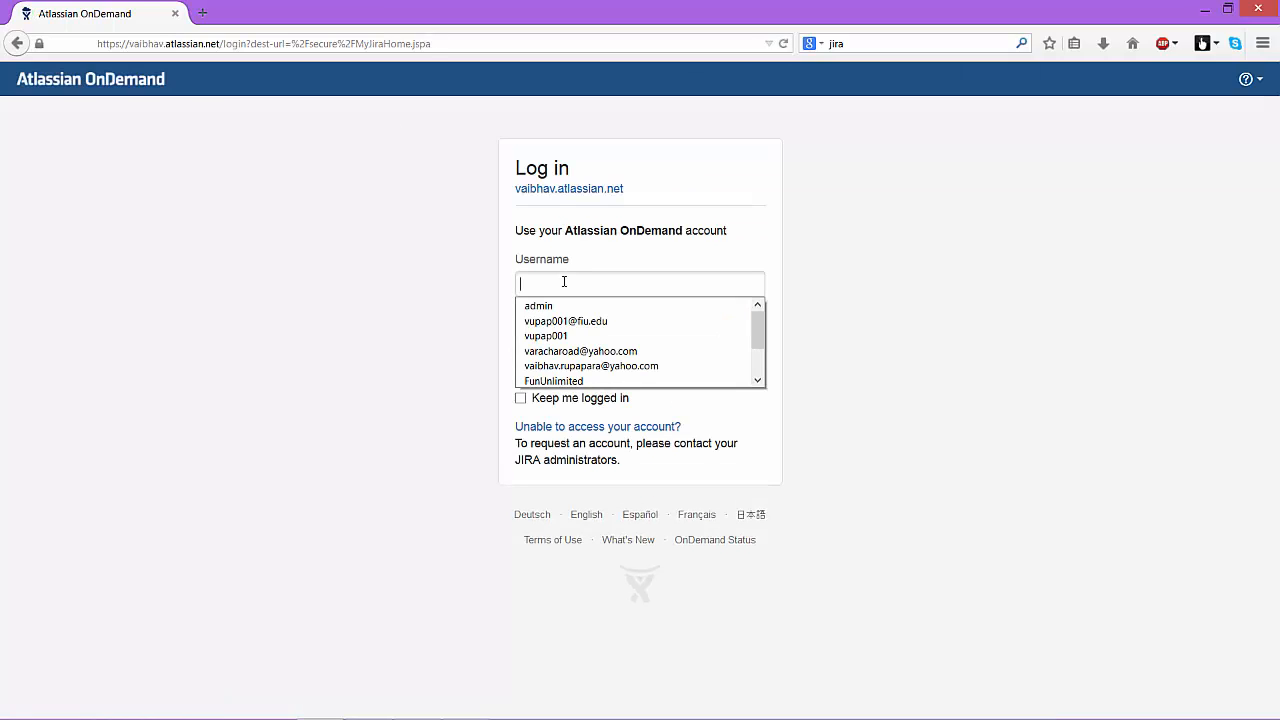
type("v")
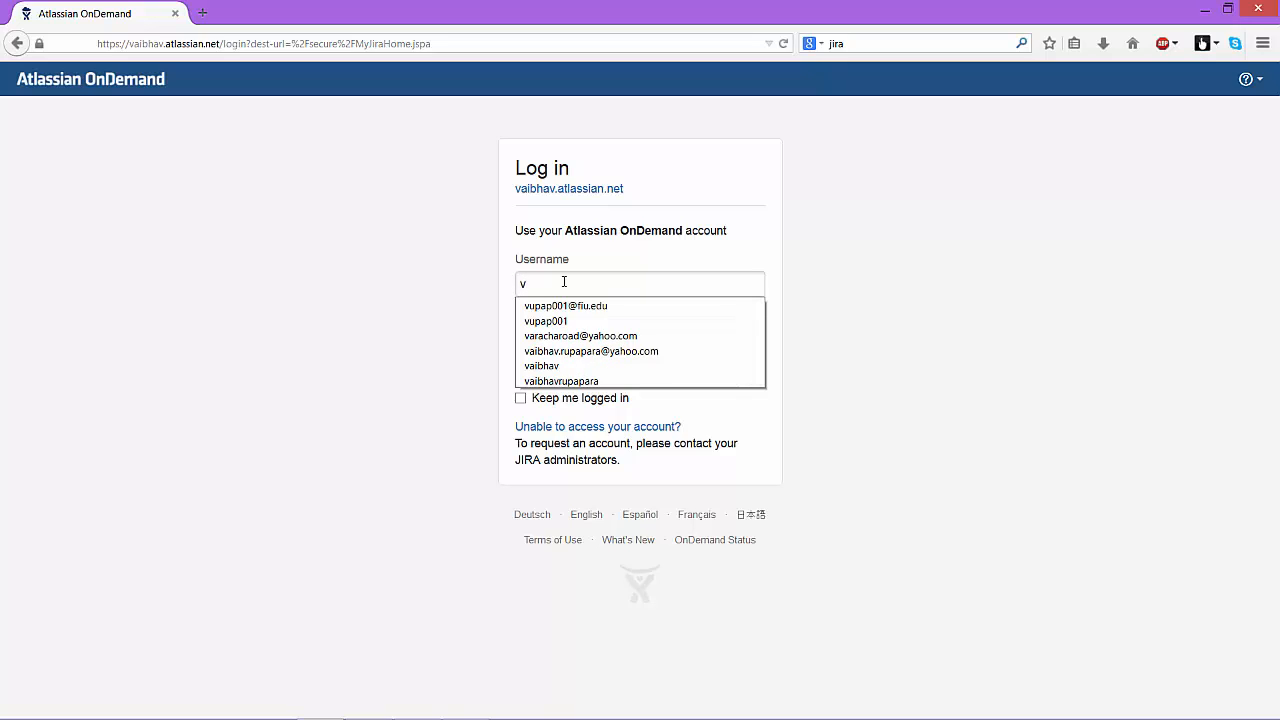
type("u")
key("Down")
key("Down")
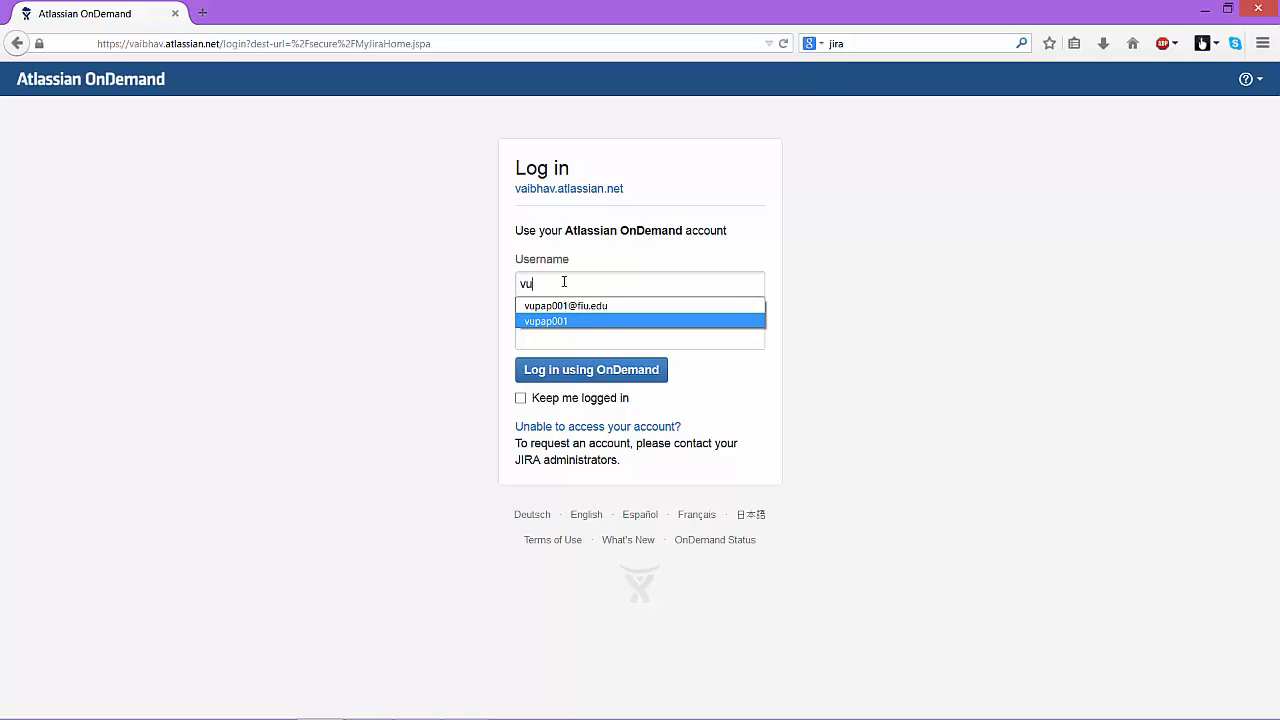
key("Tab")
type("••")
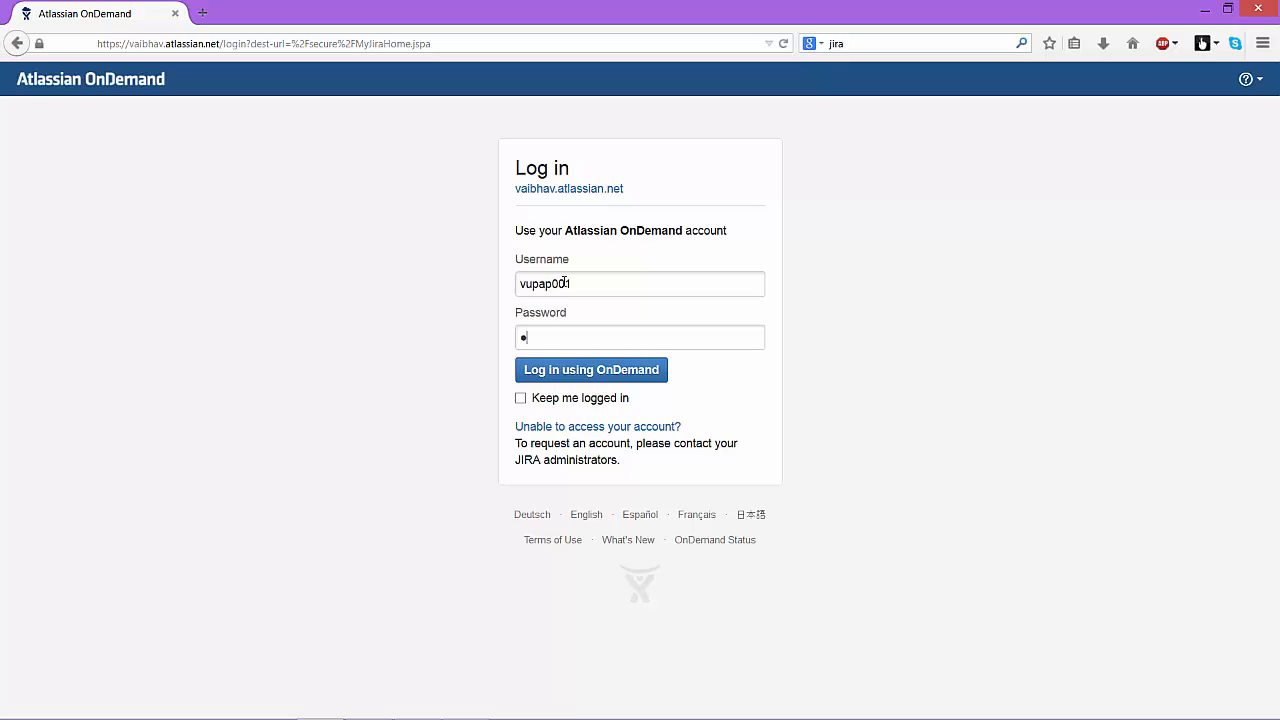
type("•••••••••••")
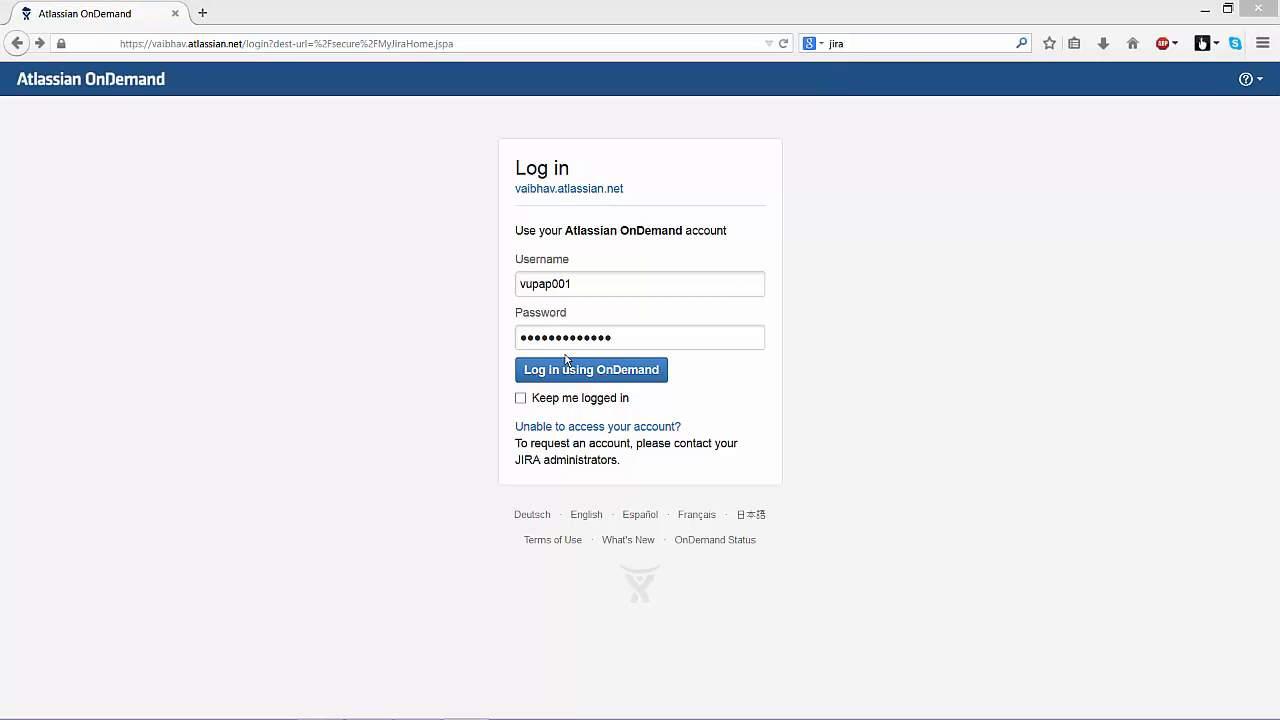
left_click(567, 366)
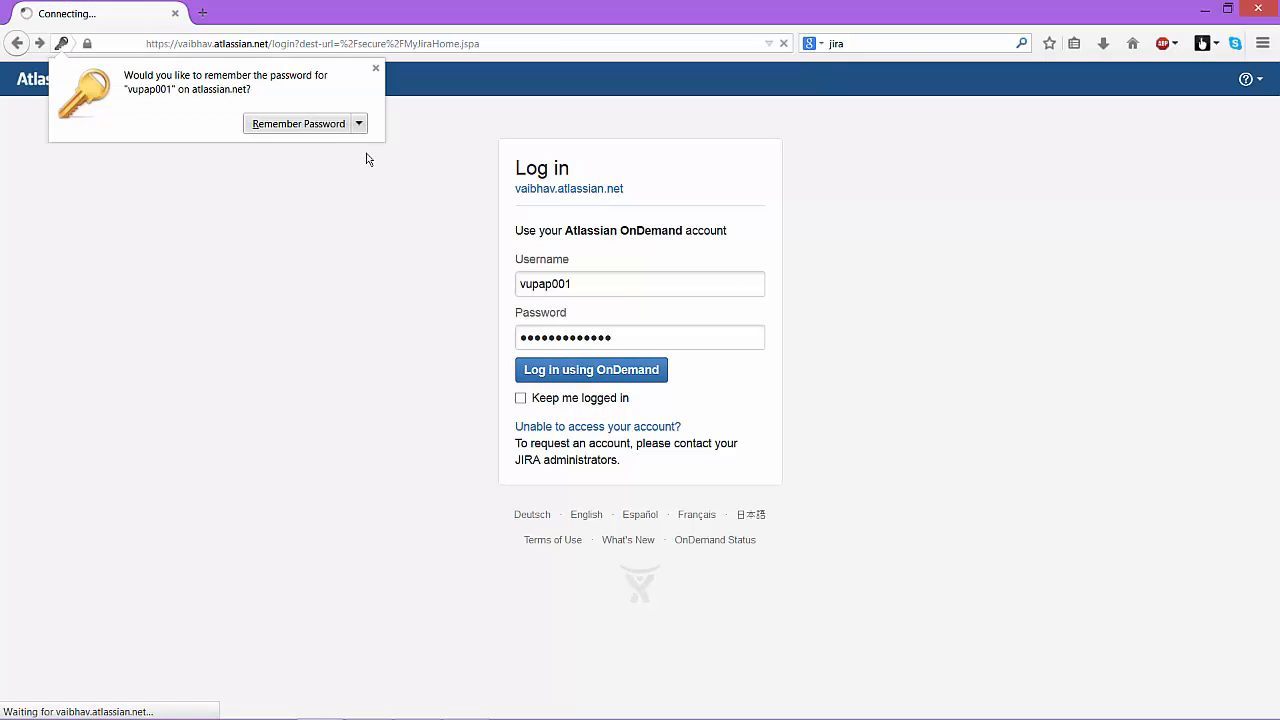
left_click(375, 69)
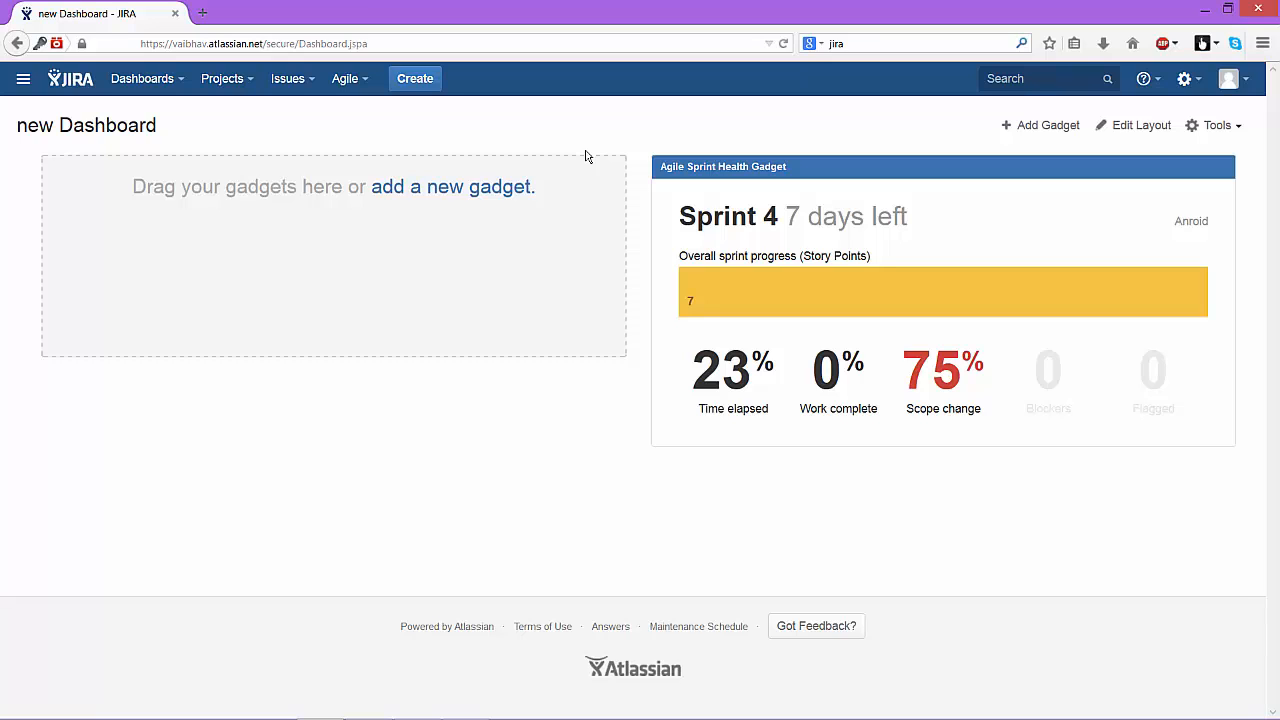
Open the Anroid project from the dashboard and review its summary page
left_click(187, 87)
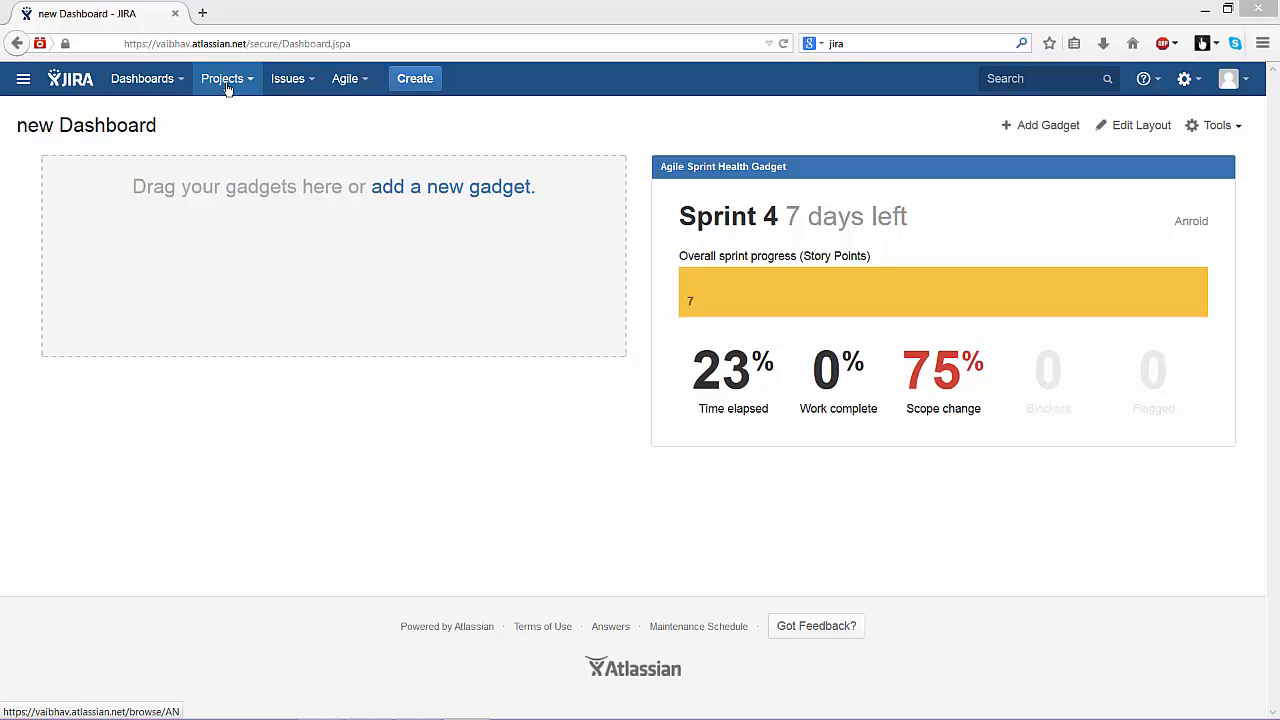
left_click(227, 82)
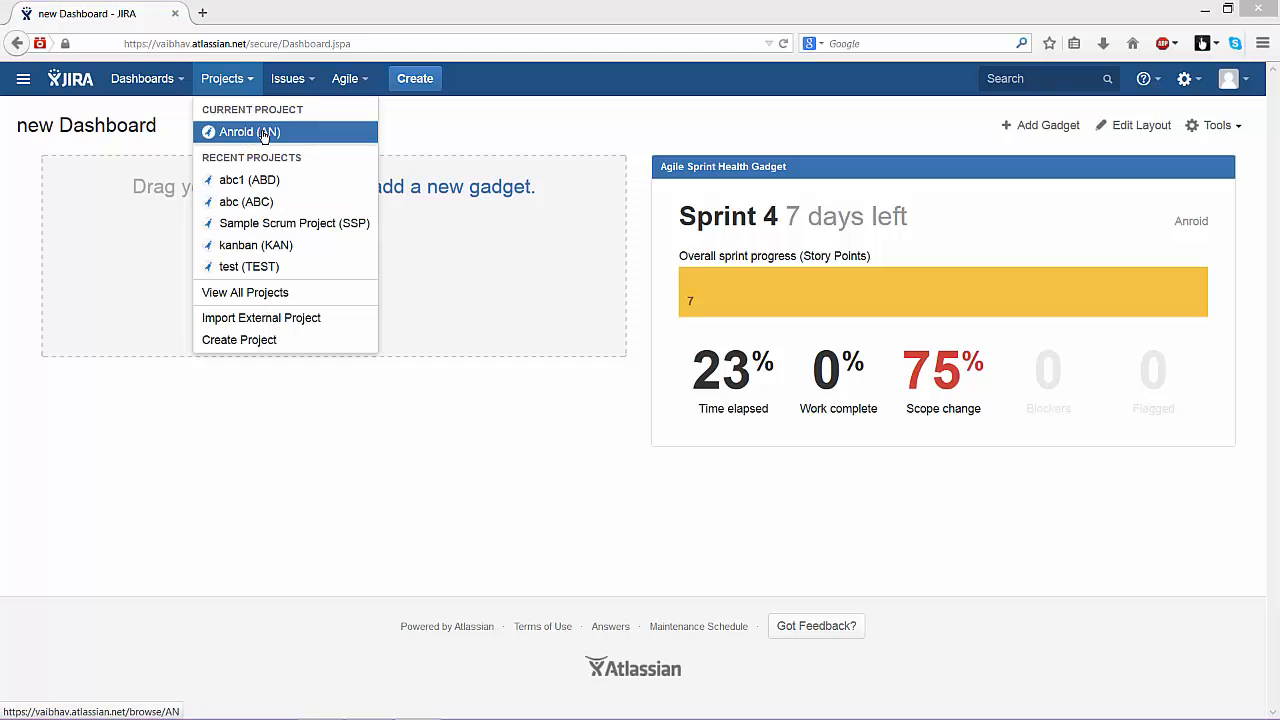
left_click(264, 136)
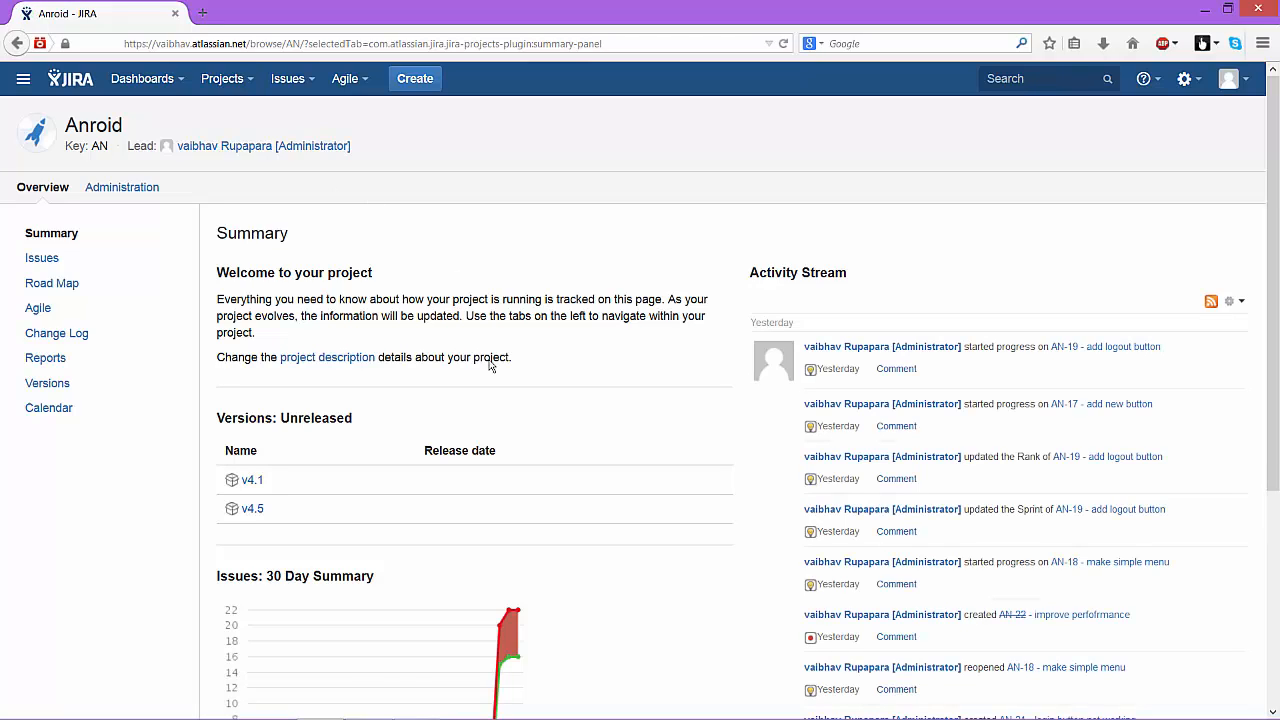
scroll(489, 366, "down", 3)
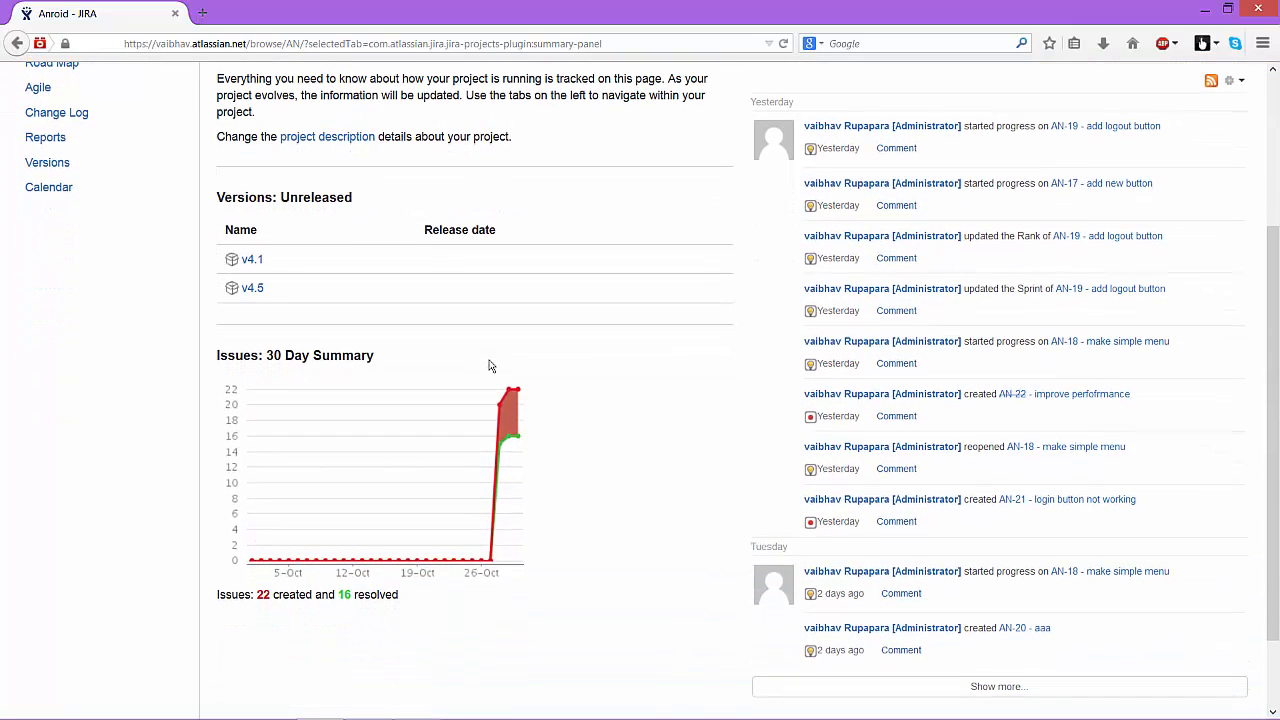
scroll(489, 366, "up", 3)
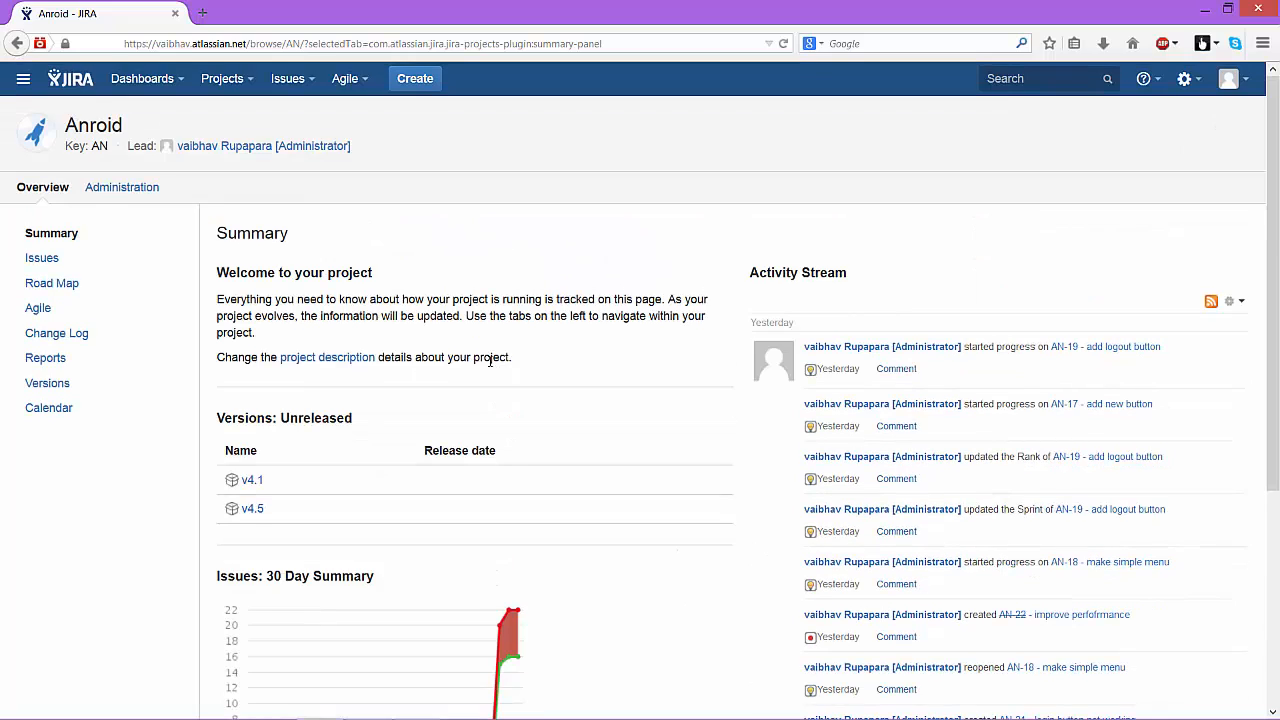
Open the Anroid project's issues overview and look over the available issue searches, recent issues and filters
left_click(116, 261)
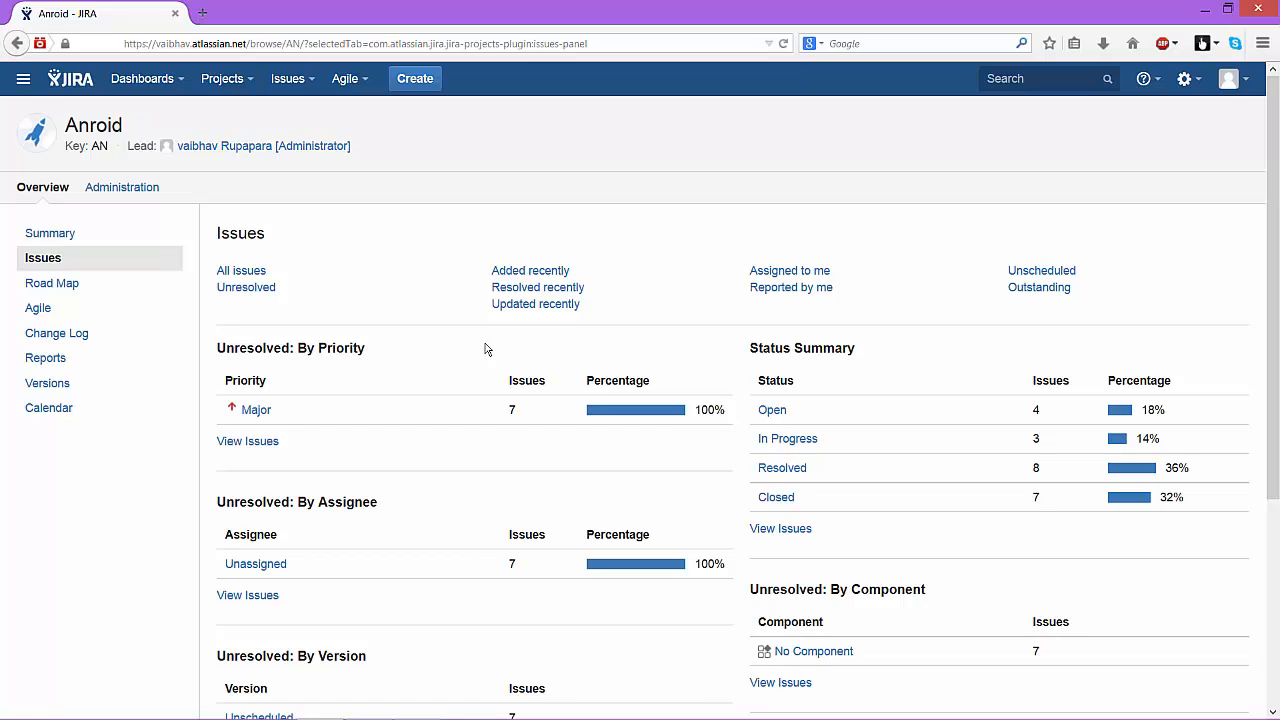
scroll(520, 480, "down", 1)
scroll(520, 480, "up", 1)
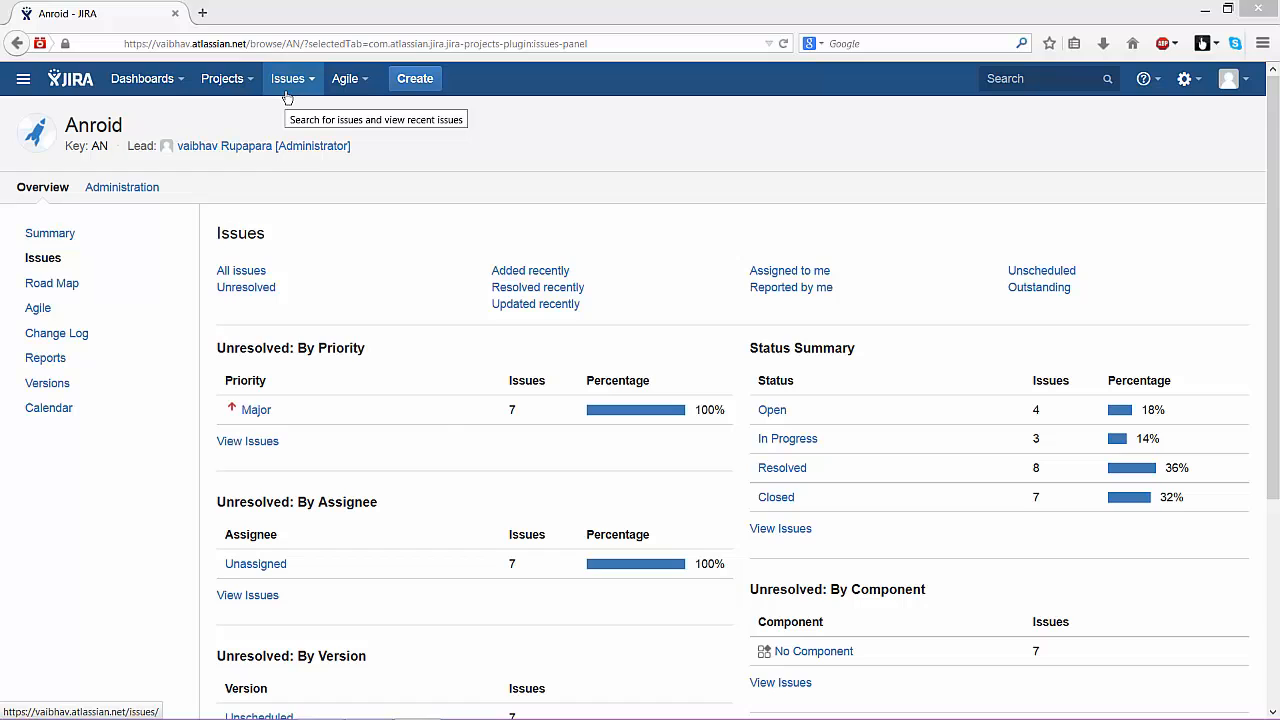
left_click(287, 80)
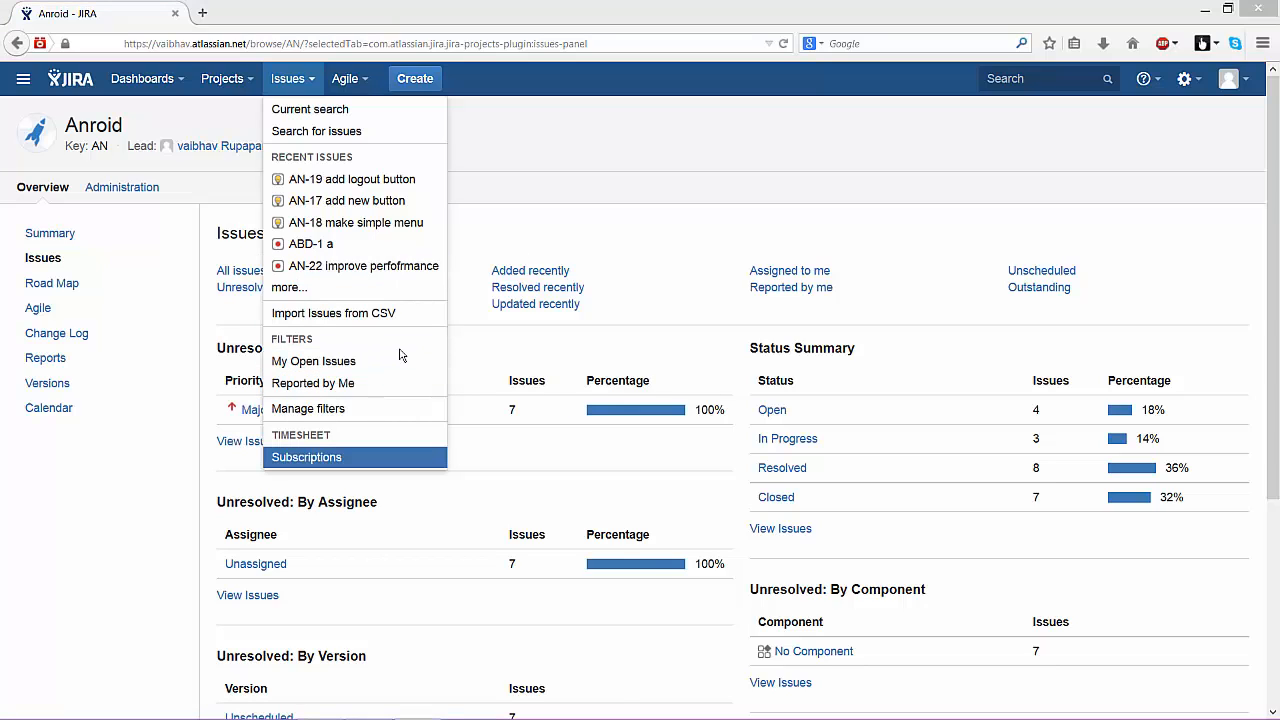
left_click(1026, 78)
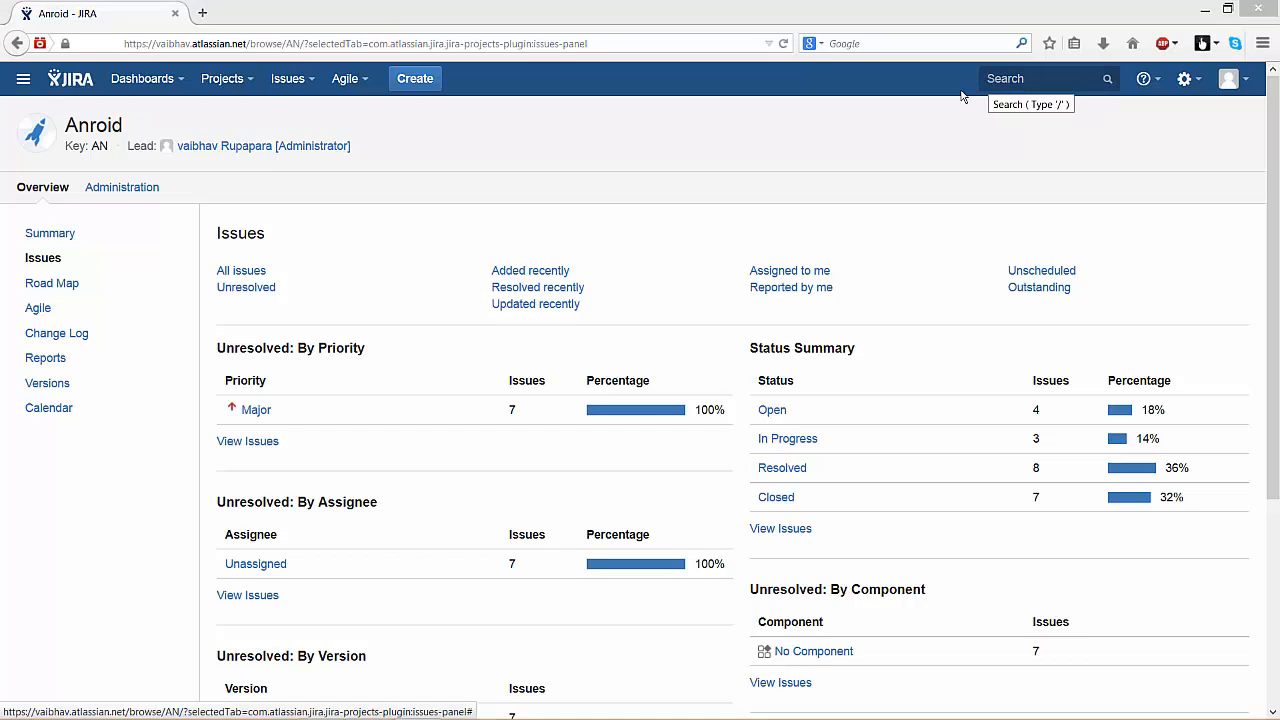
Start a new issue, try a custom field selection with Assignee included, and set the form back to all fields
left_click(432, 90)
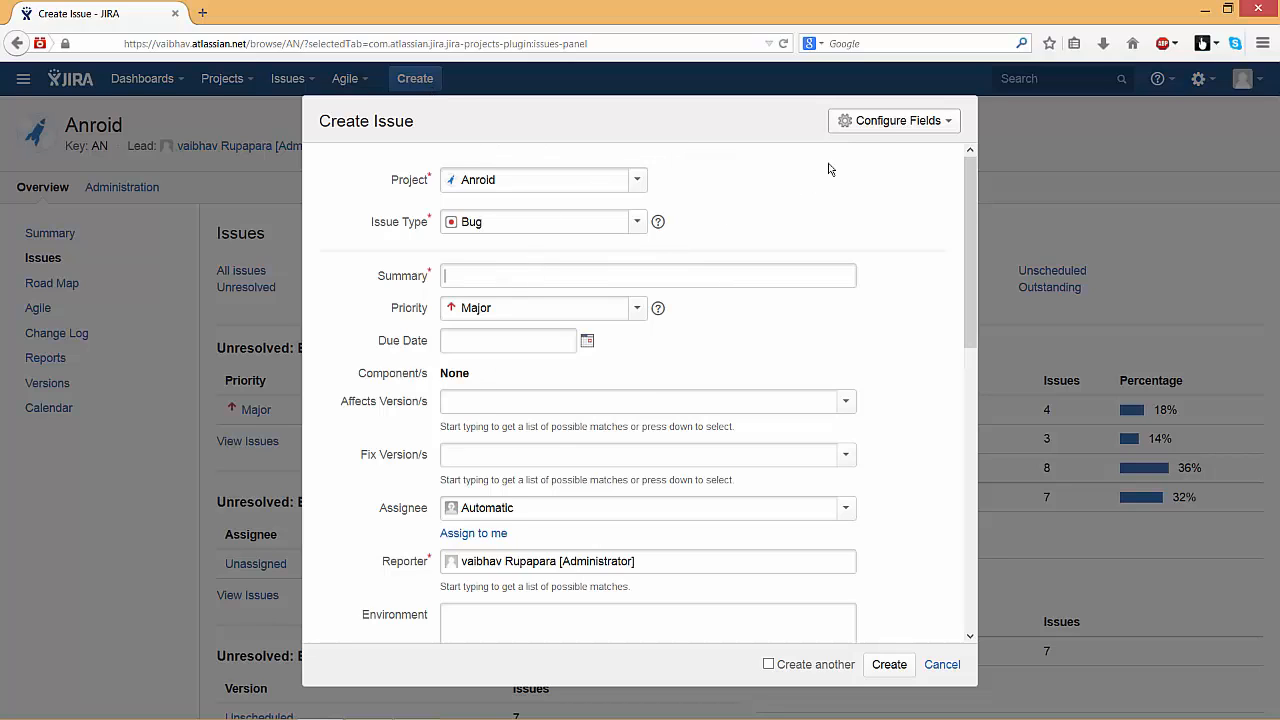
left_click(883, 122)
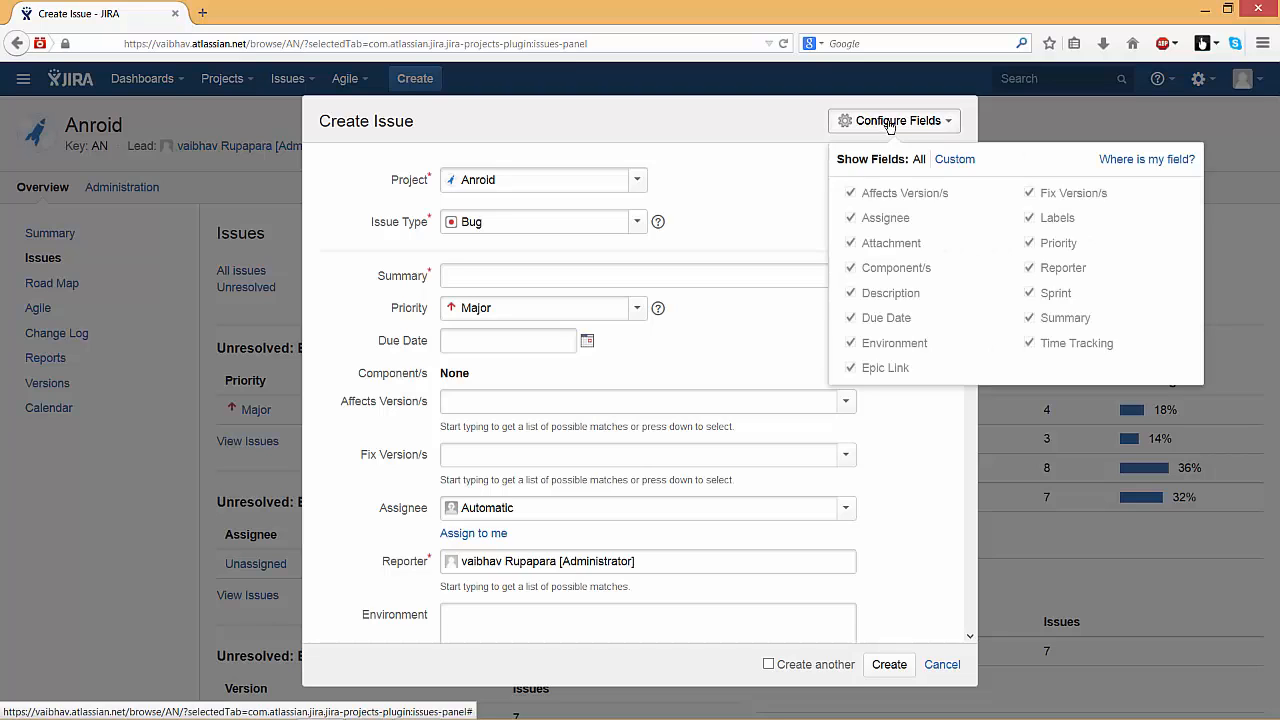
left_click(951, 160)
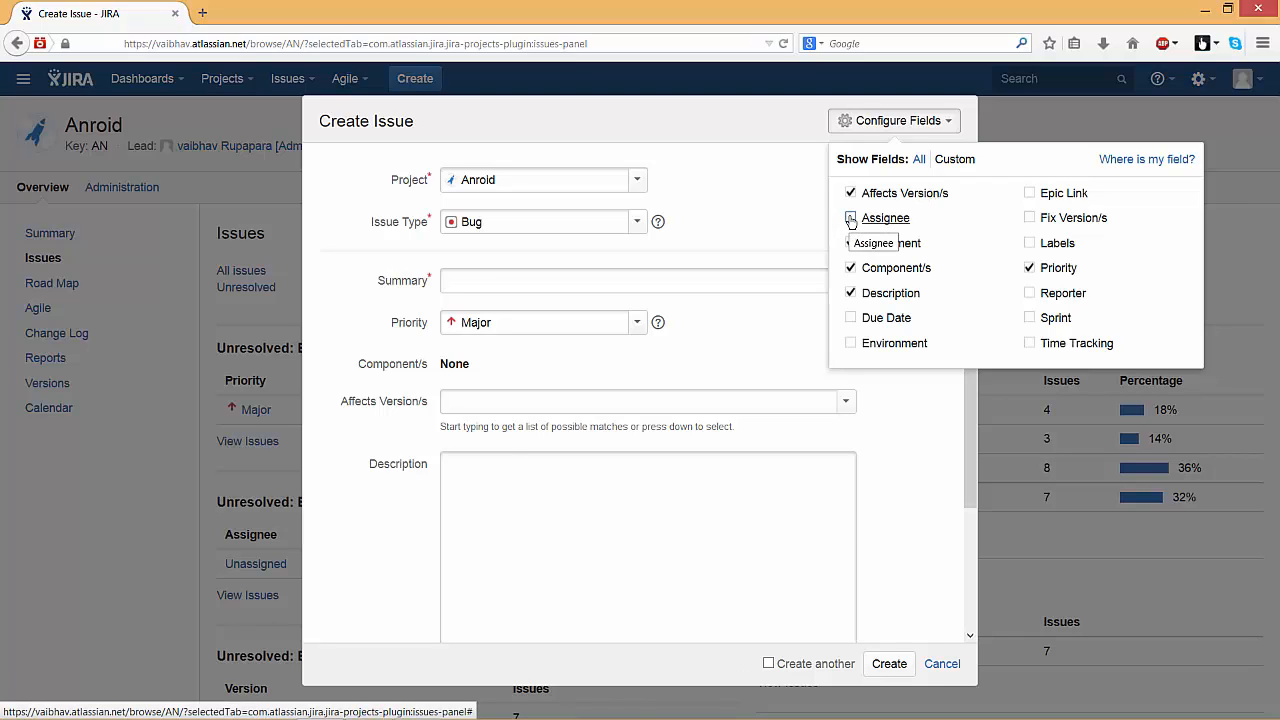
left_click(851, 220)
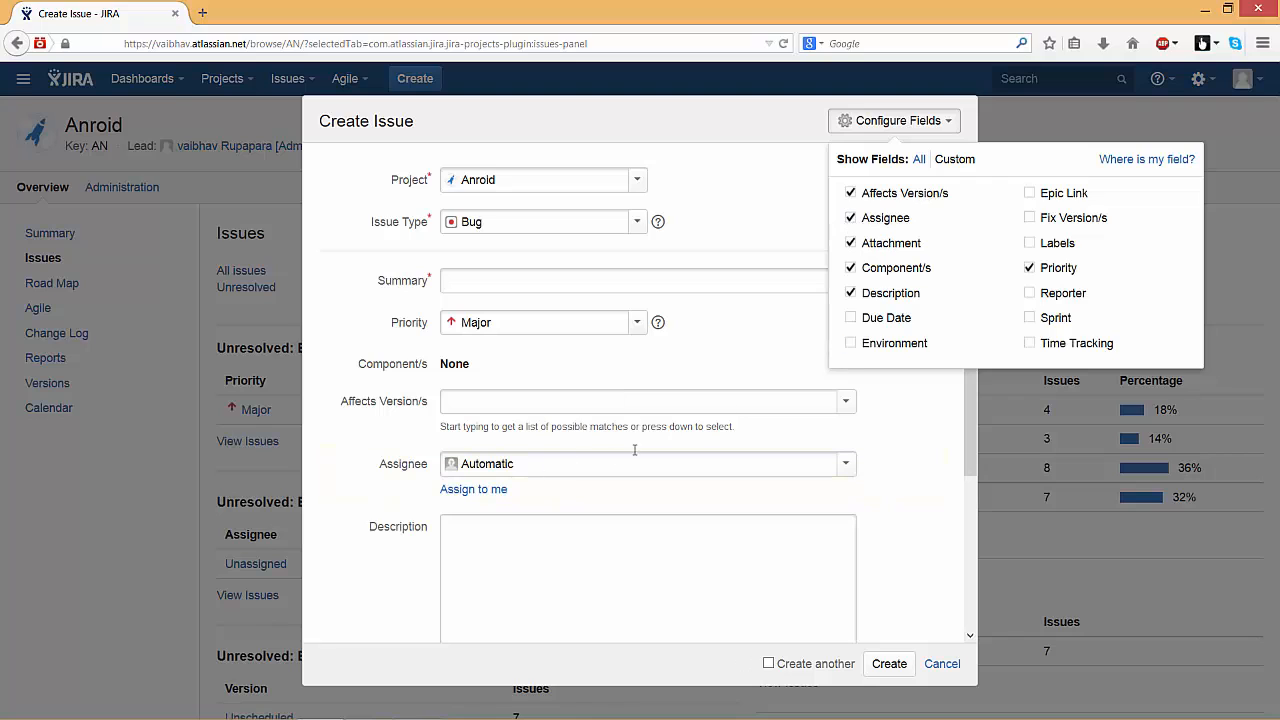
left_click(917, 161)
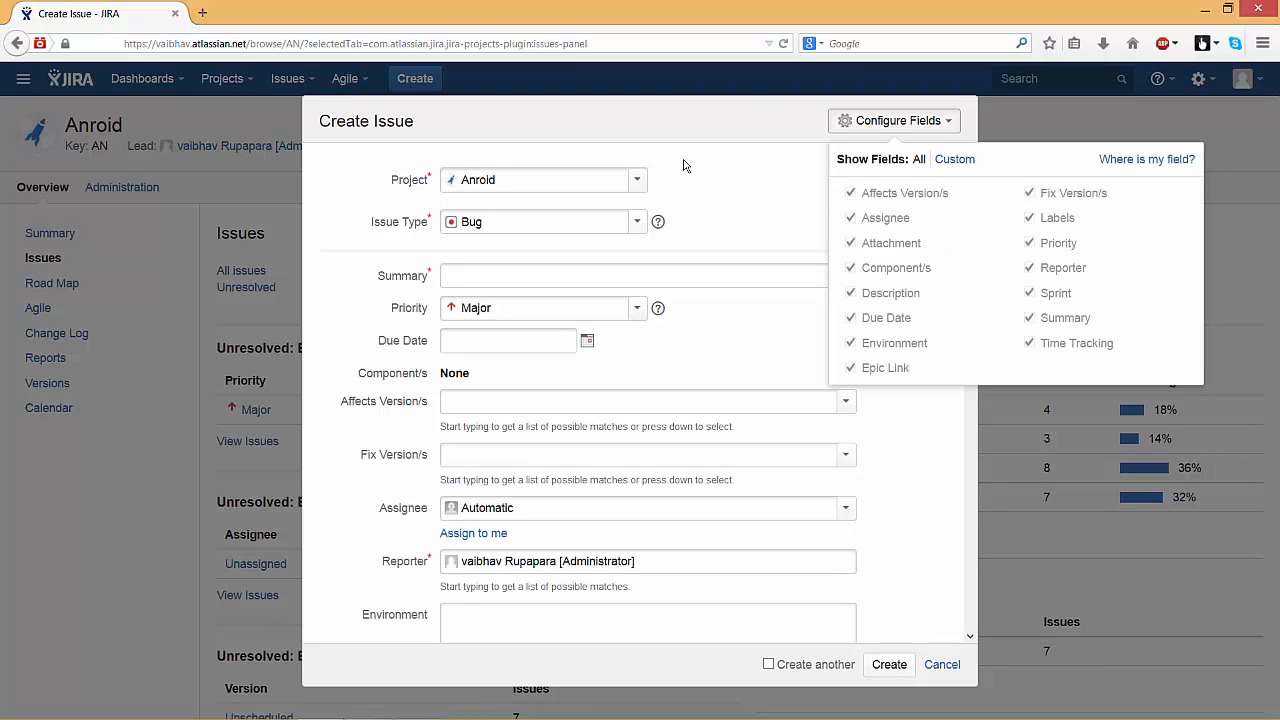
left_click(742, 192)
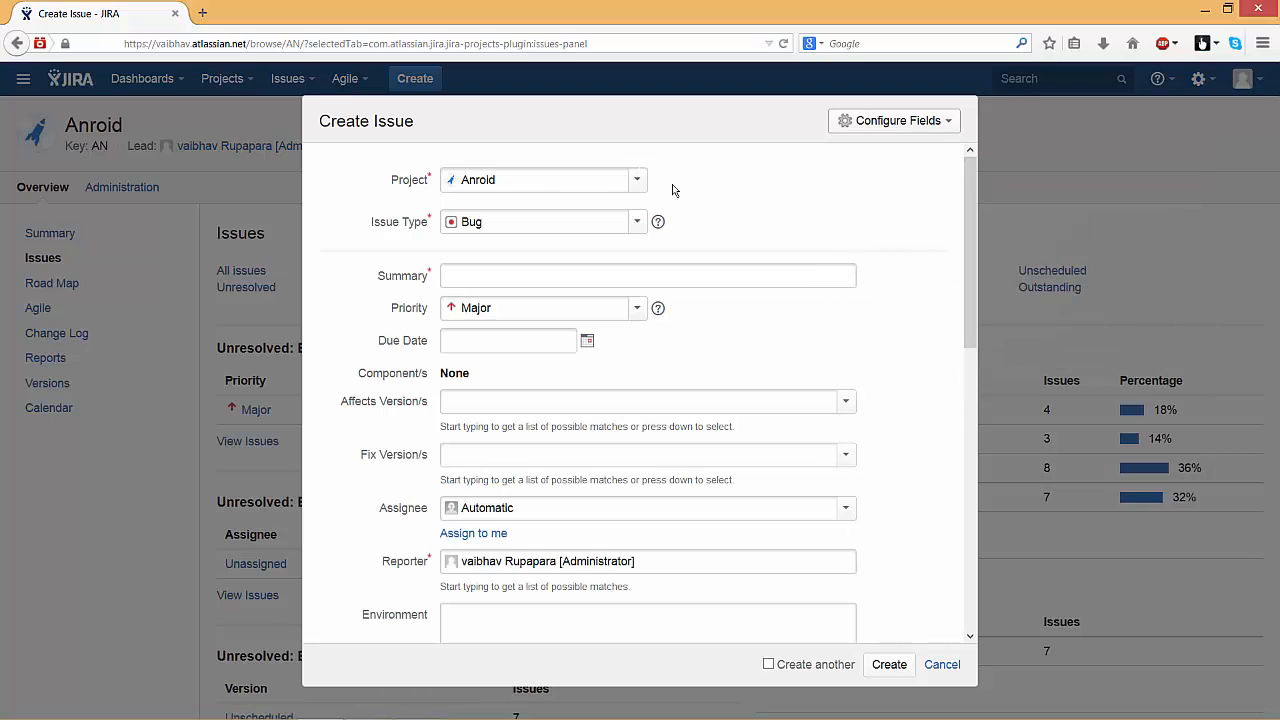
Examine the available projects and issue types in the Create Issue form, leaving Anroid and Bug selected
left_click(636, 182)
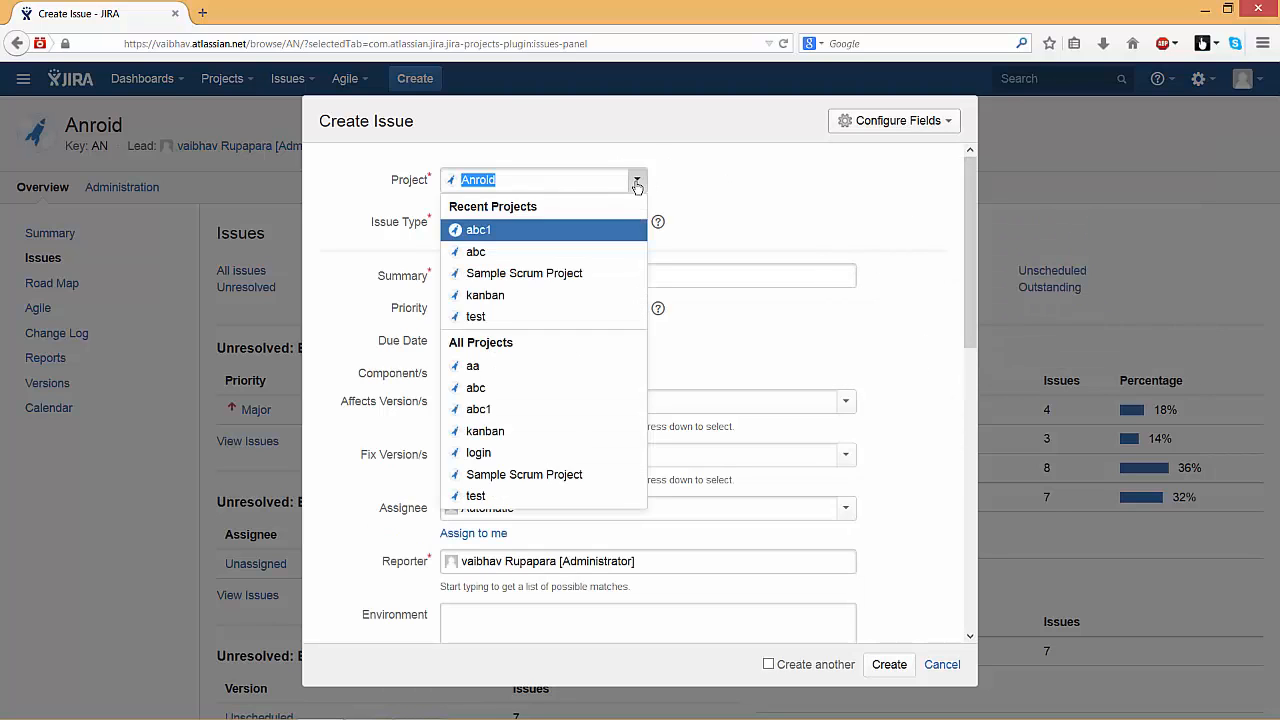
left_click(636, 183)
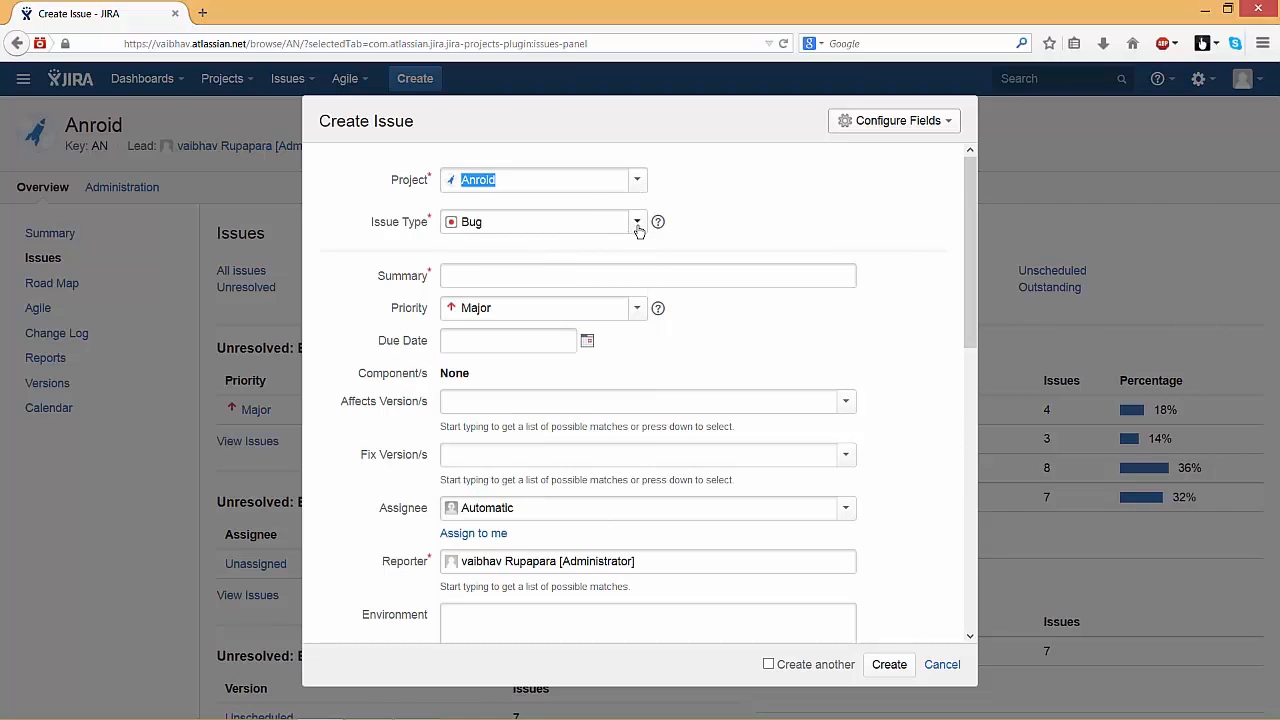
left_click(637, 225)
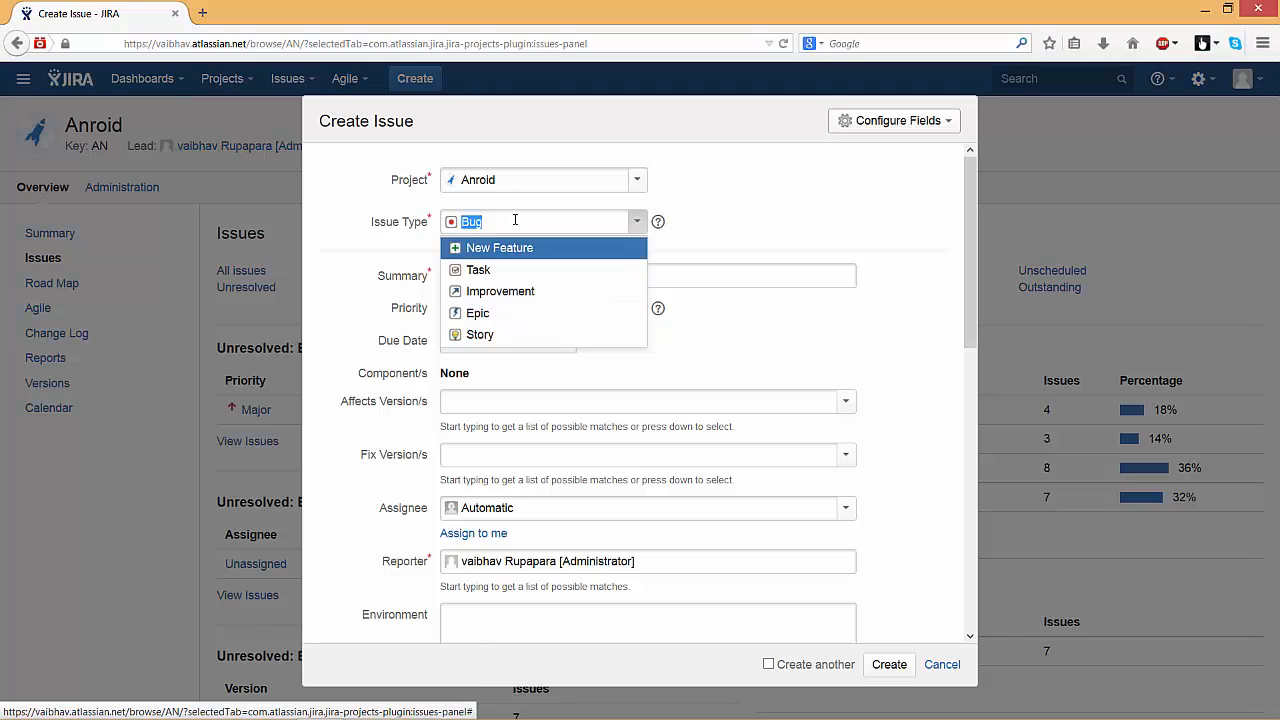
left_click(752, 216)
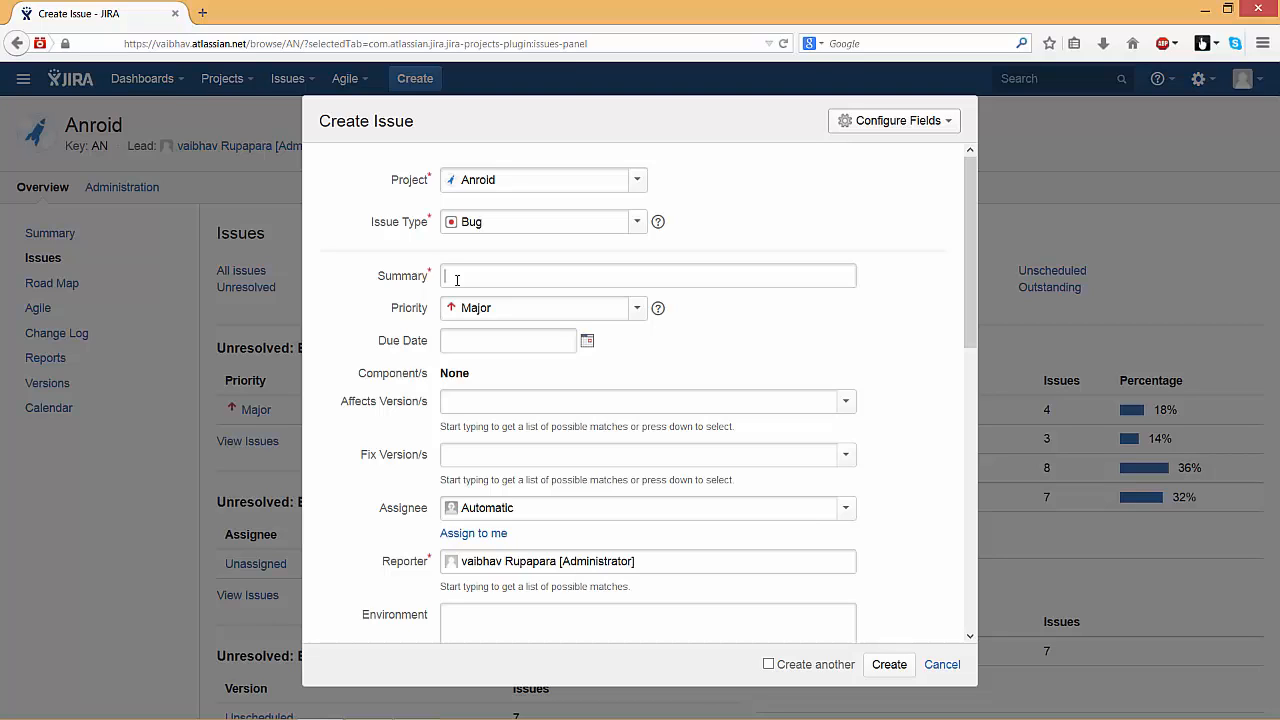
Create the bug with the summary "multiplayer is not working" and the priority Blocker
type("multiplayer l")
type("s not working")
left_click(638, 317)
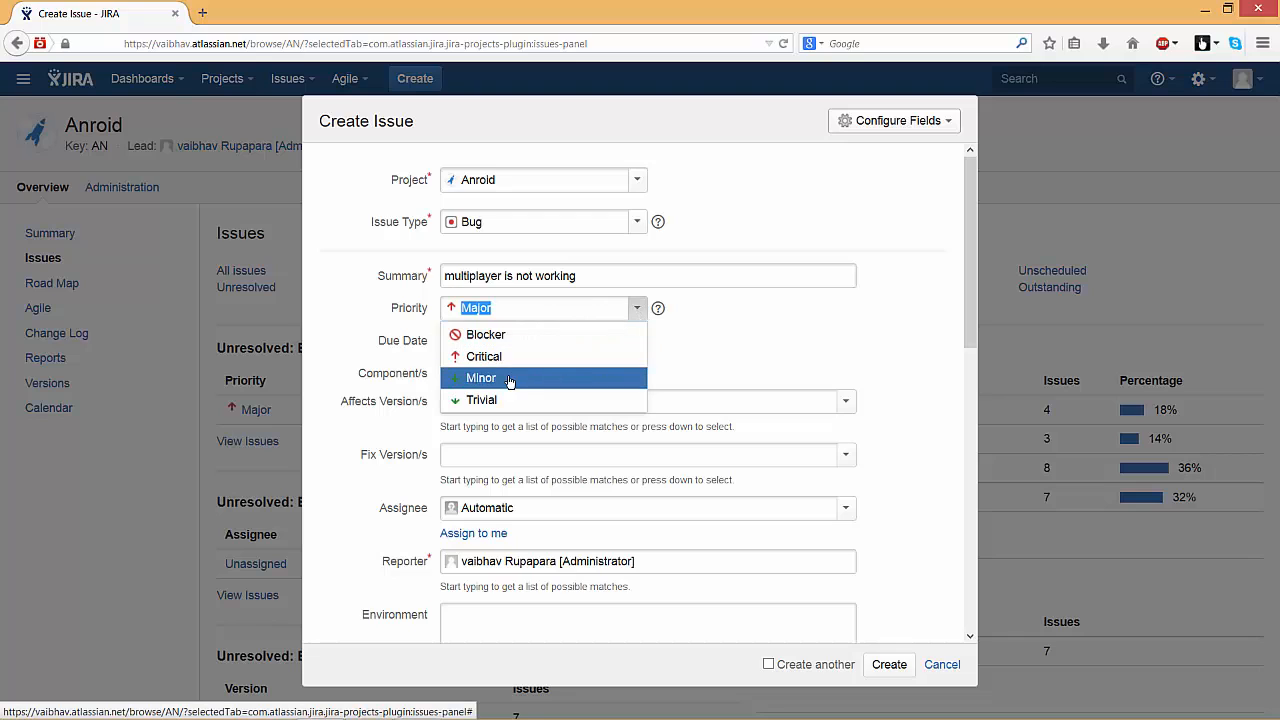
left_click(517, 336)
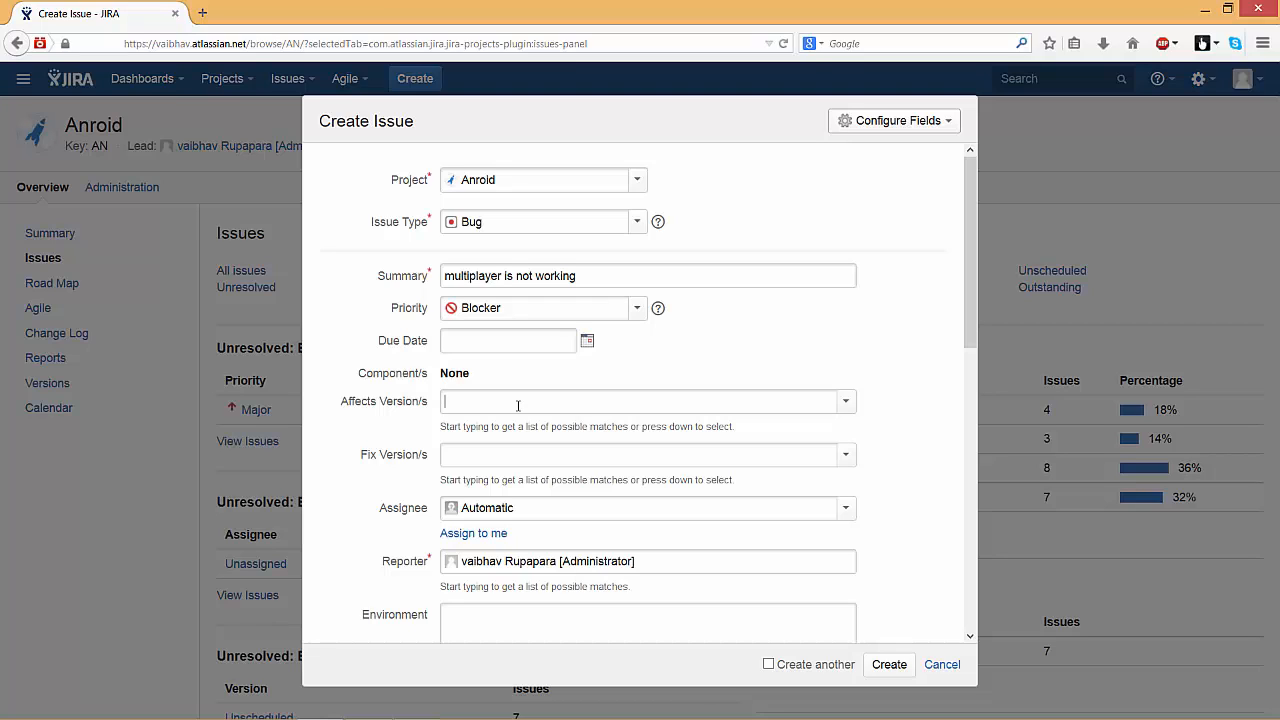
scroll(518, 405, "down", 5)
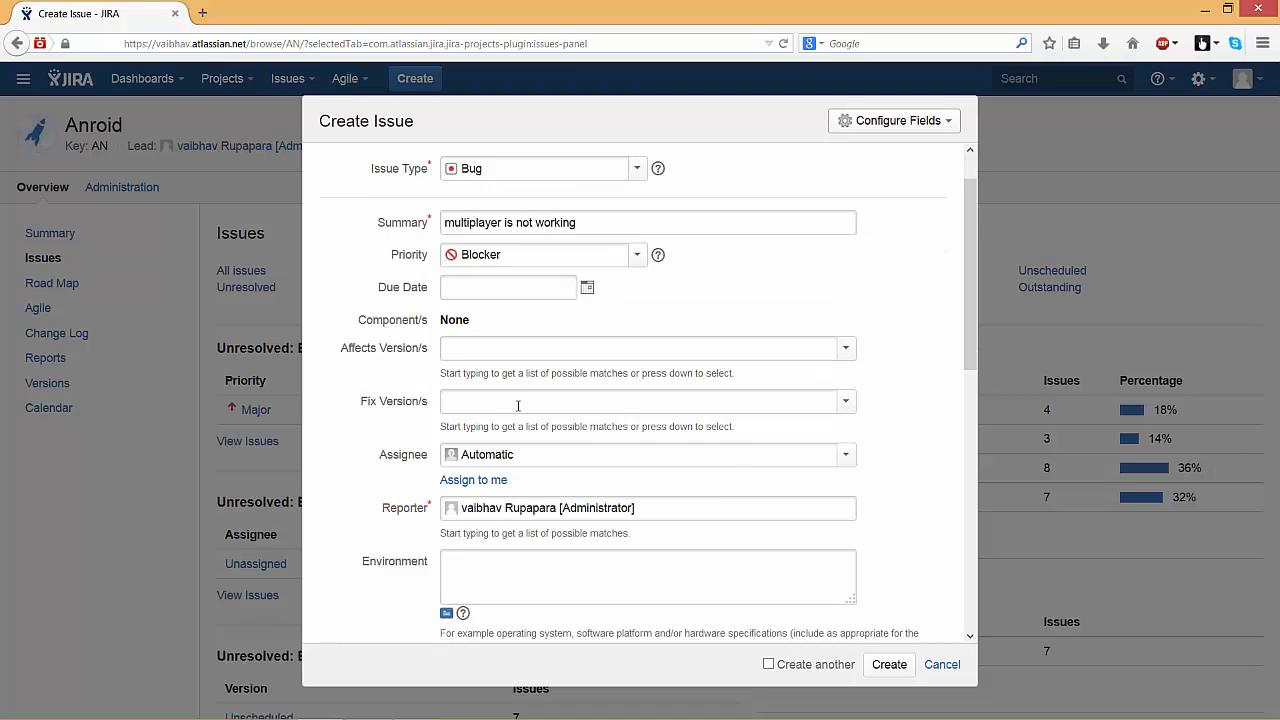
left_click(532, 524)
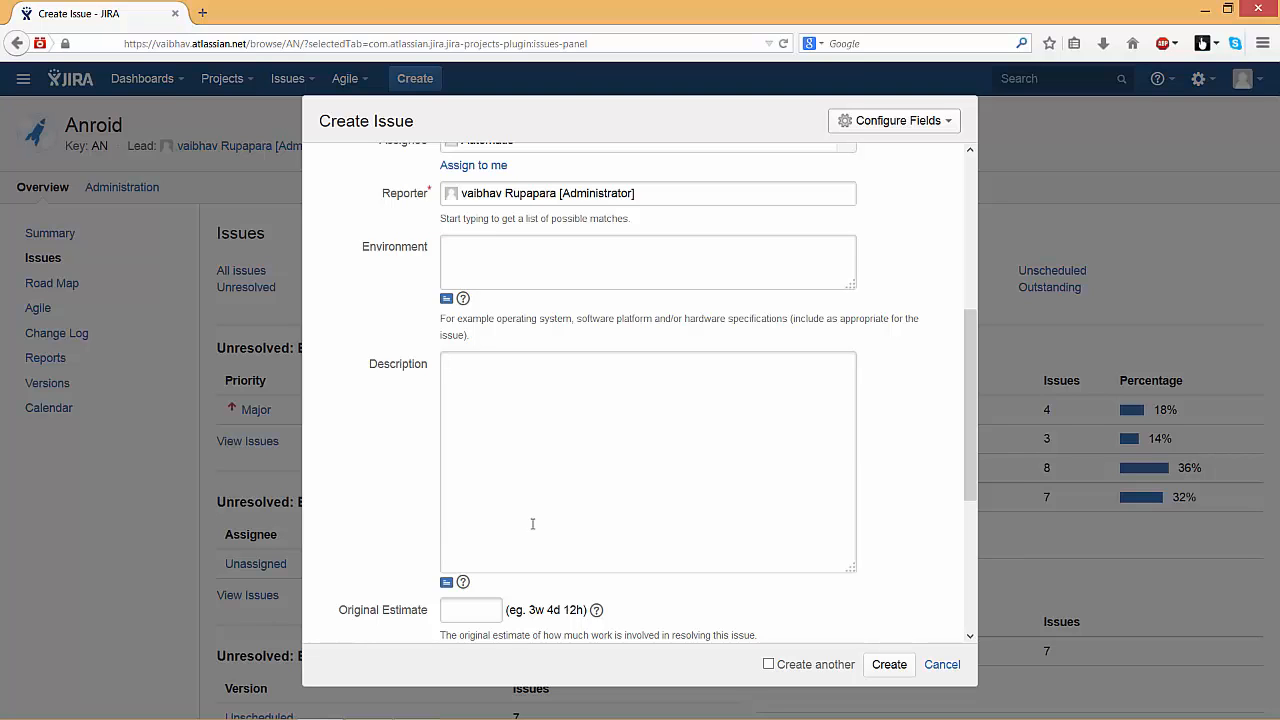
left_click(889, 665)
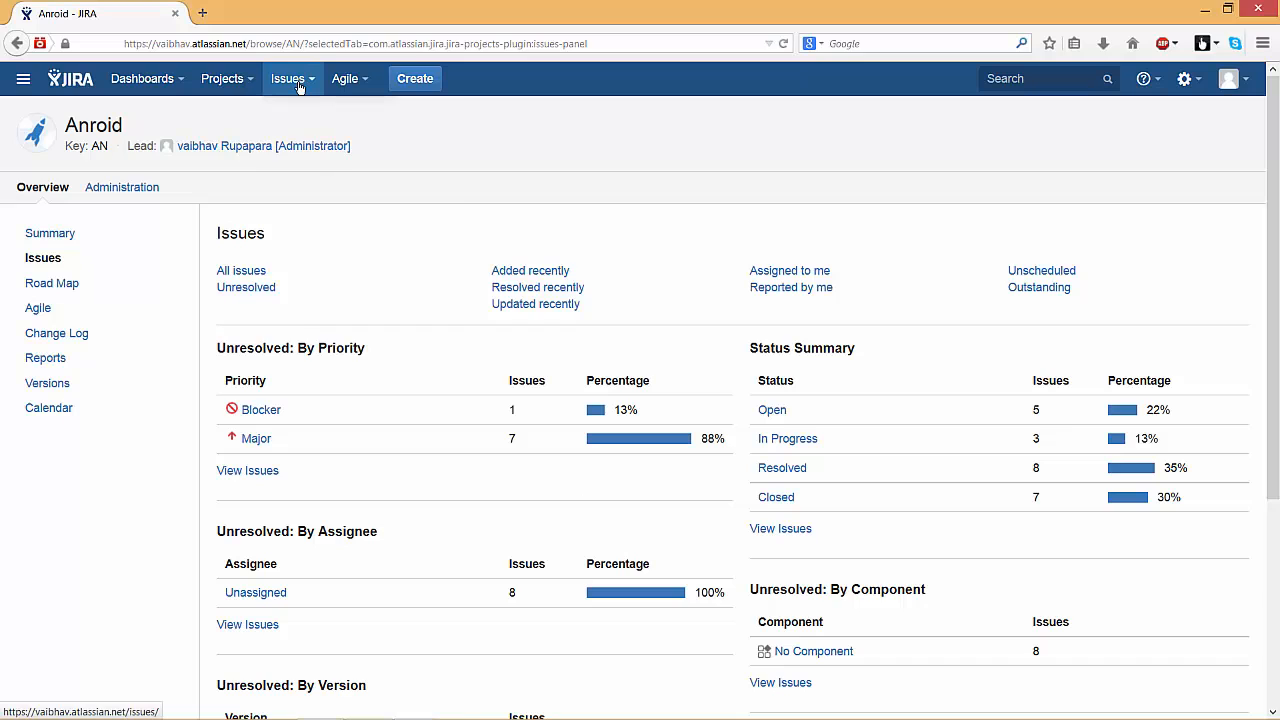
Open the recently created issue "multiplayer is not working" in the Anroid project
left_click(290, 78)
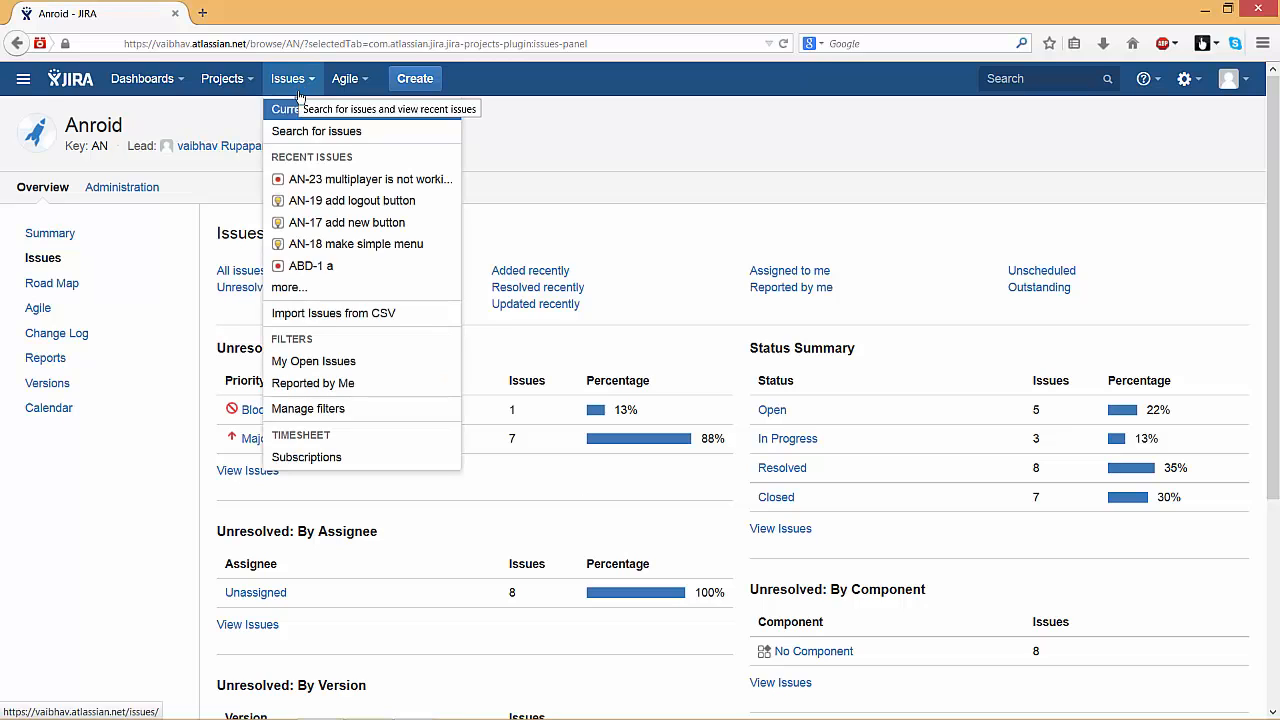
left_click(313, 180)
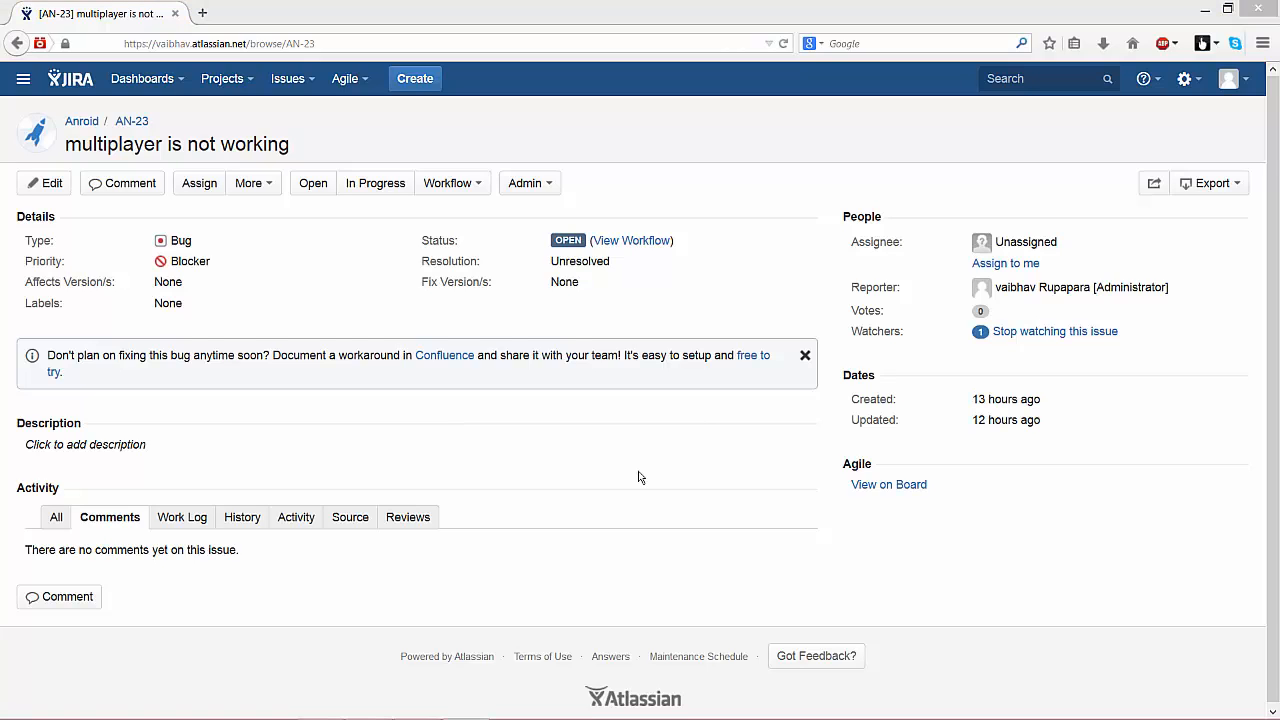
Add another user as a watcher of the issue
left_click(980, 333)
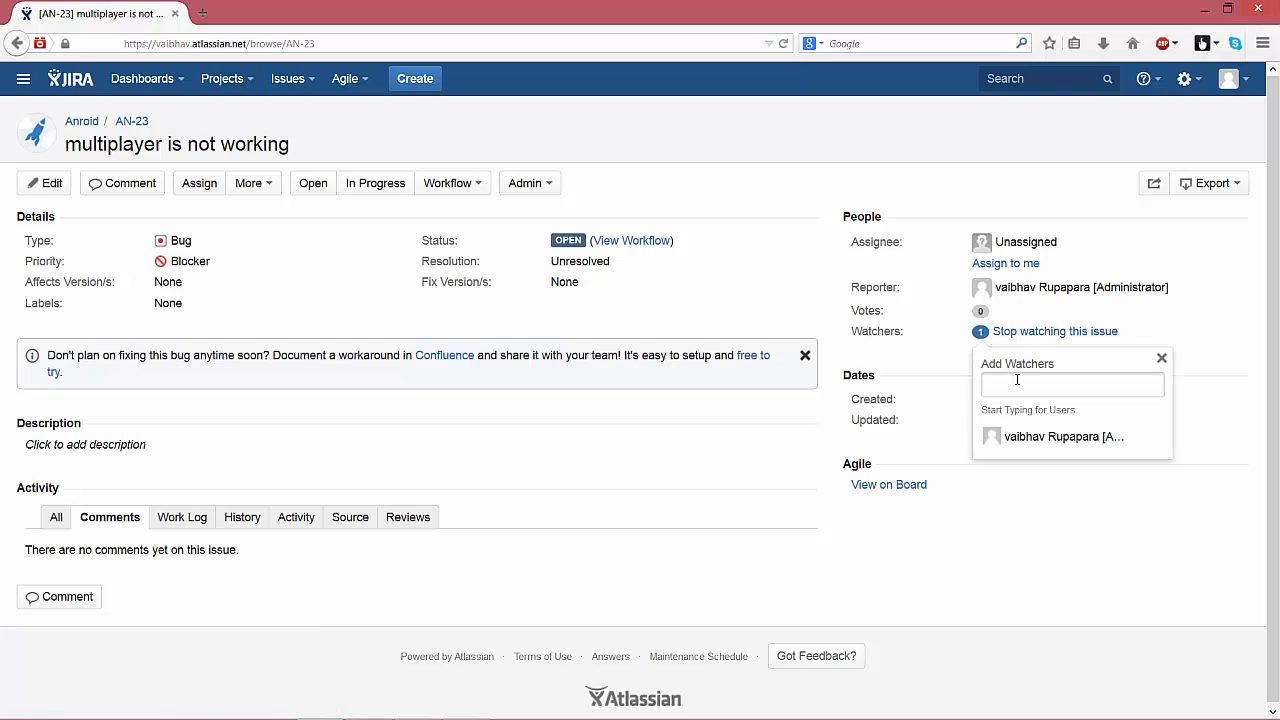
type("dhv")
key("BackSpace")
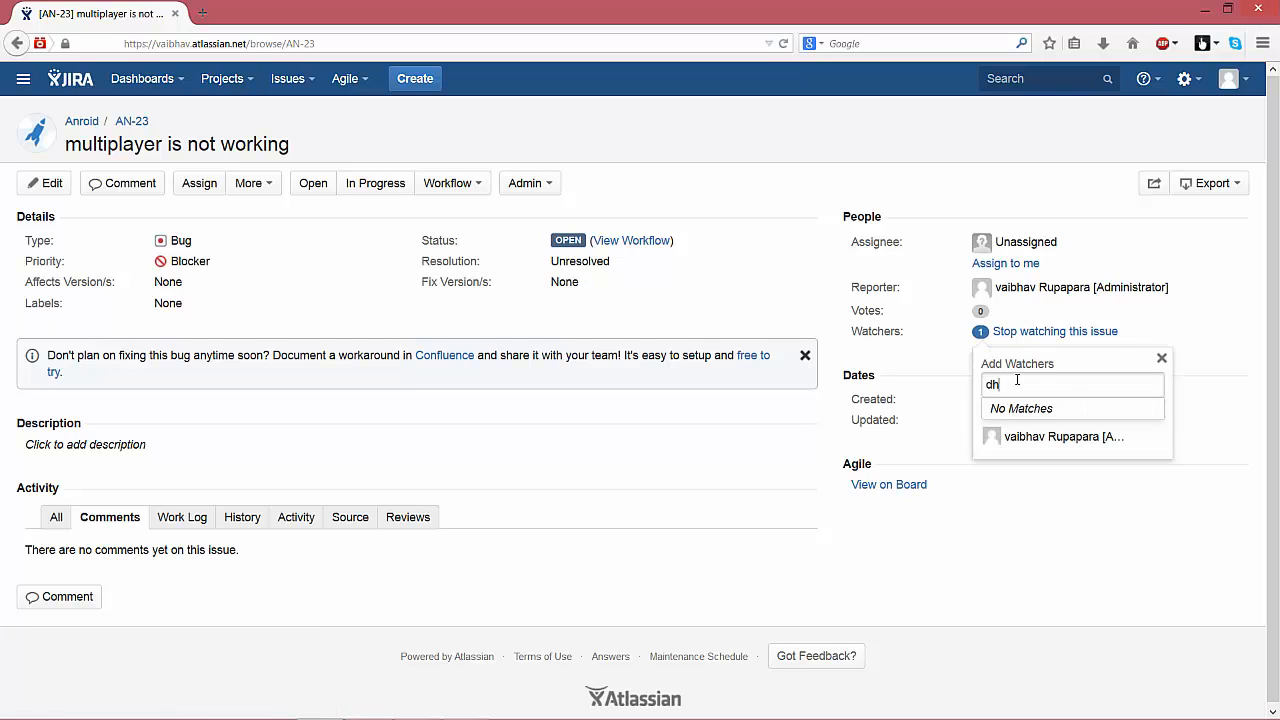
type("a")
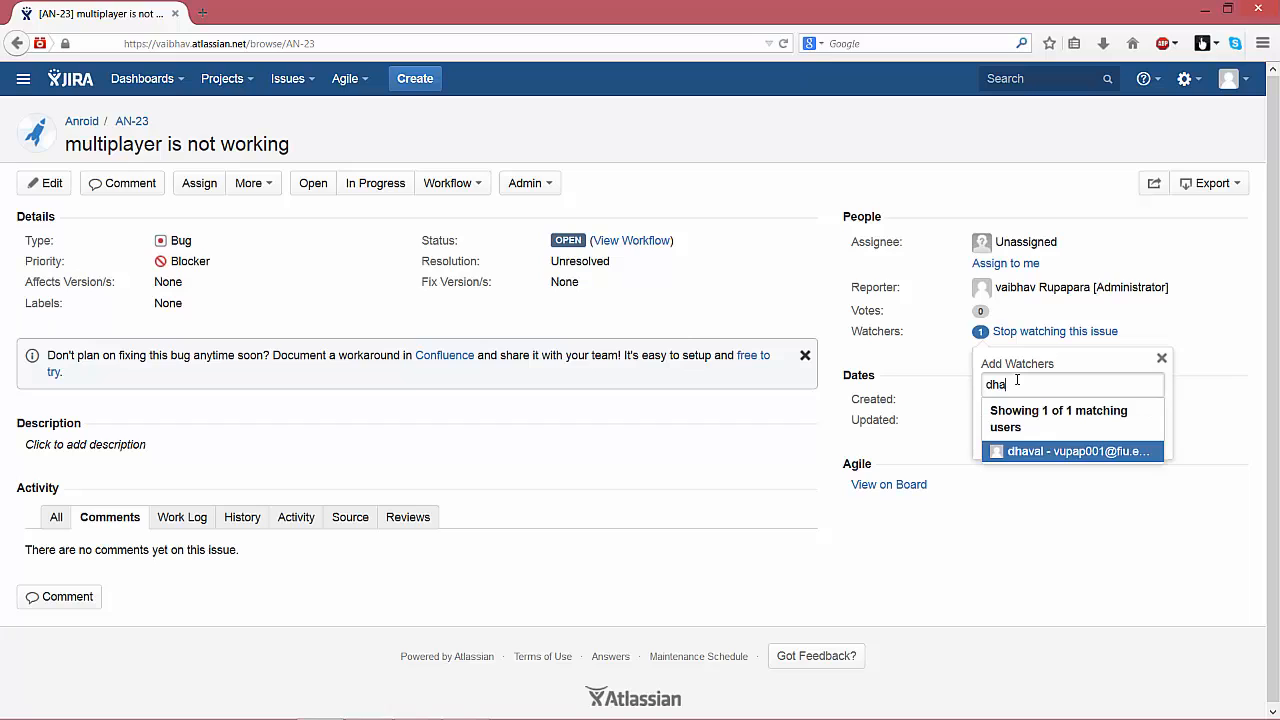
left_click(1015, 455)
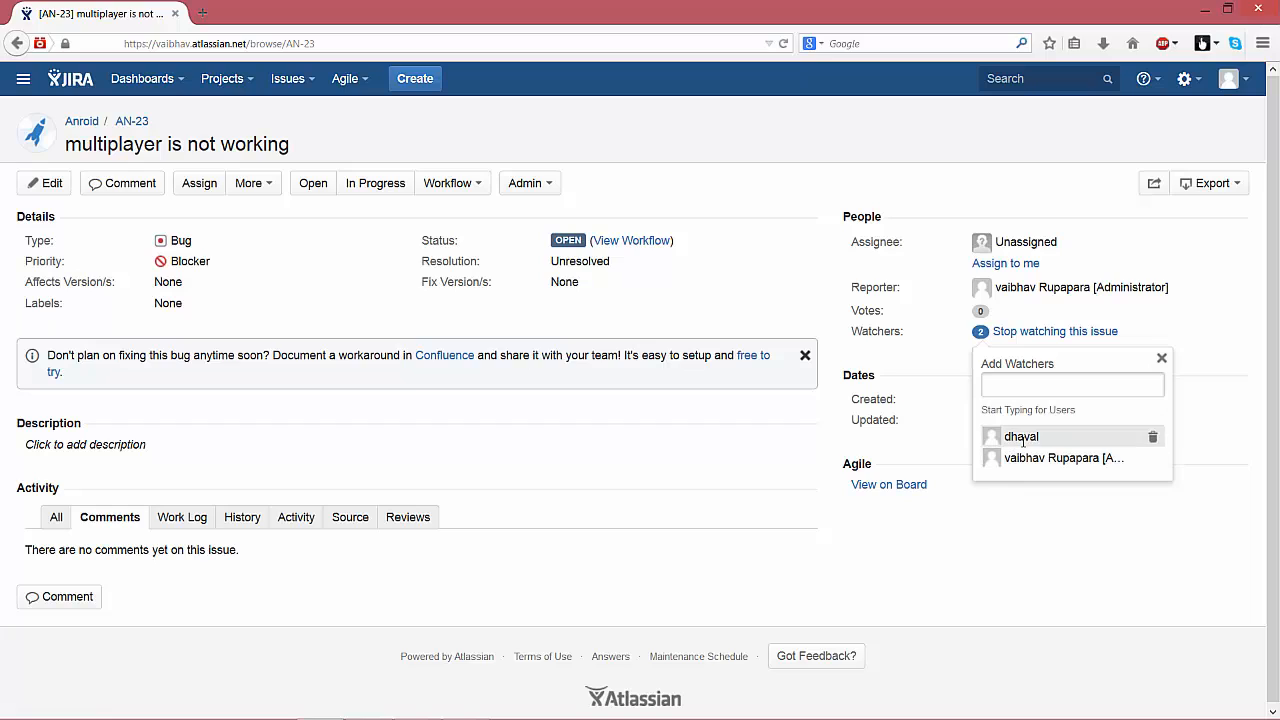
Remove the added user from the issue's watchers and stop watching the issue with the own account
mouse_move(1022, 441)
left_click(1153, 437)
left_click(1162, 358)
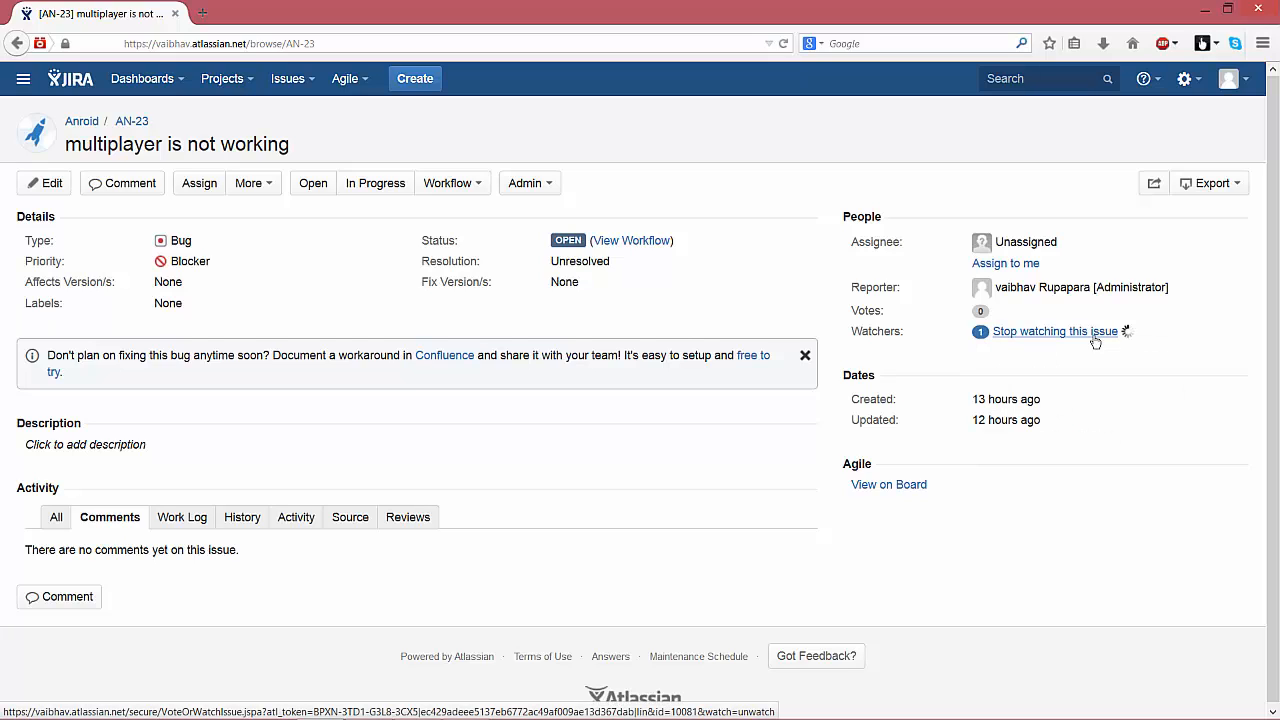
left_click(1094, 335)
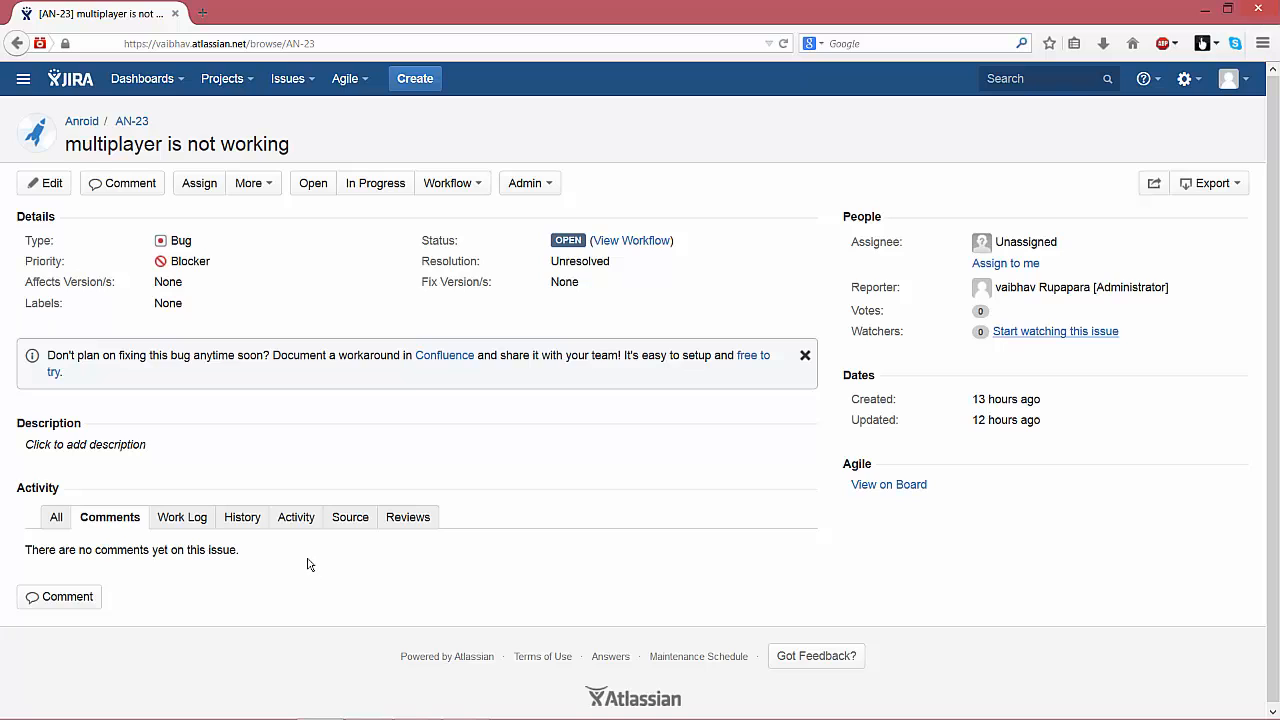
Add a comment to the issue that mentions a team member and says "advice me on this issue"
scroll(189, 577, "down", 1)
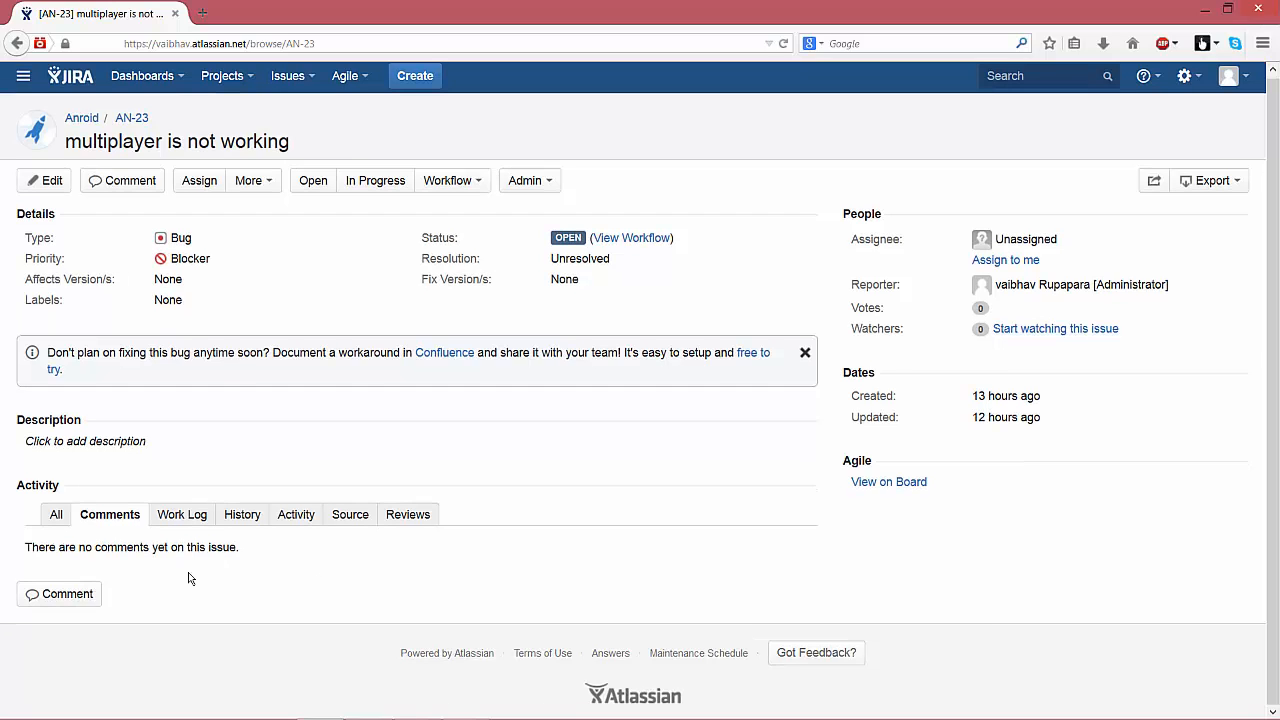
left_click(96, 598)
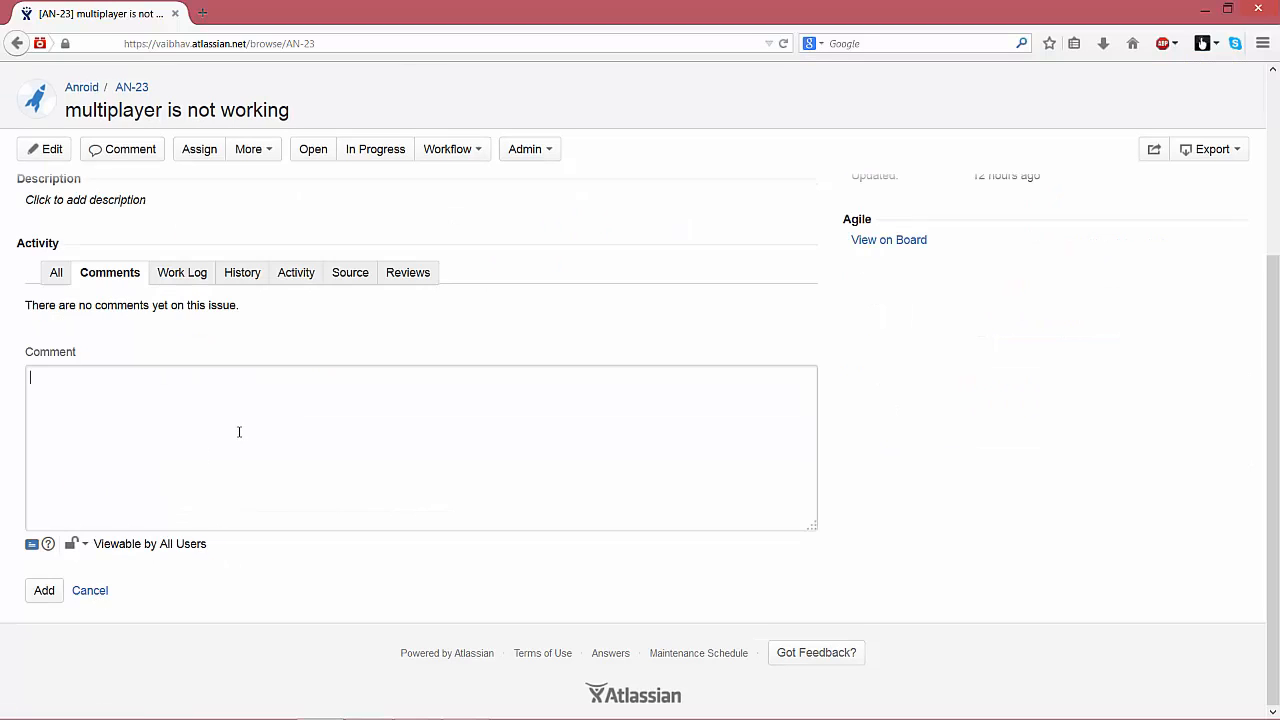
type("@")
type("dh")
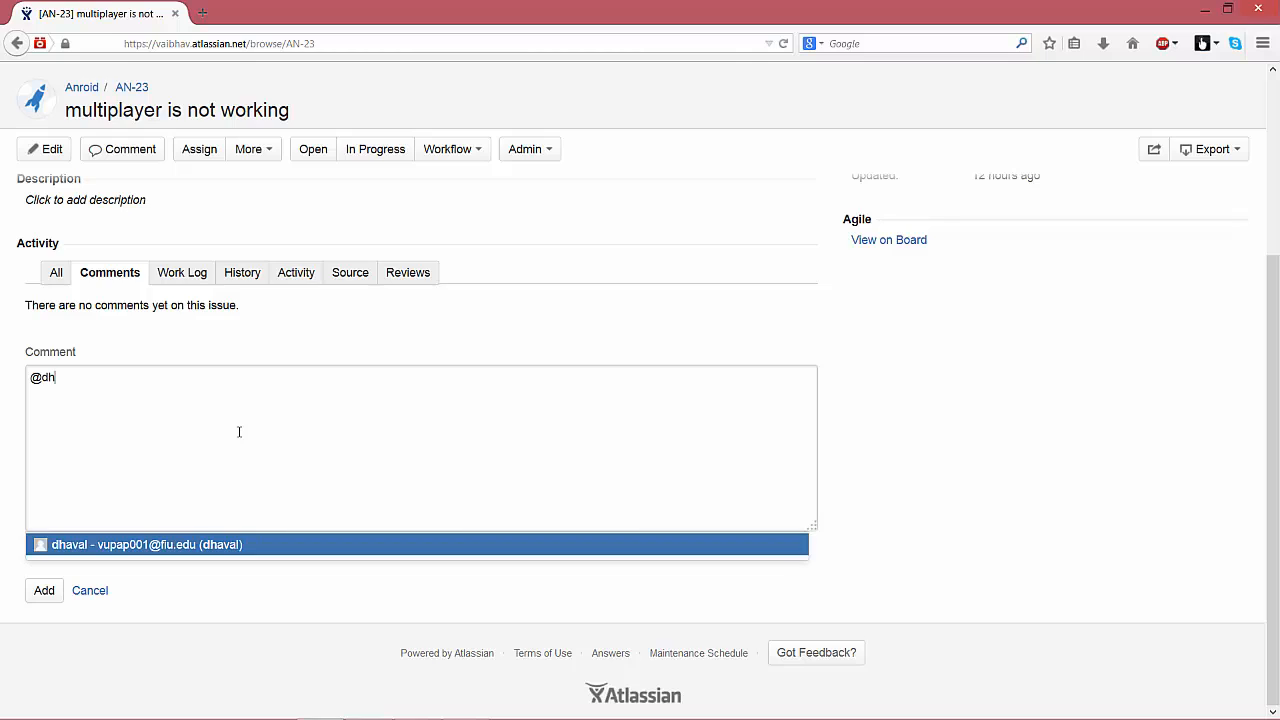
left_click(220, 542)
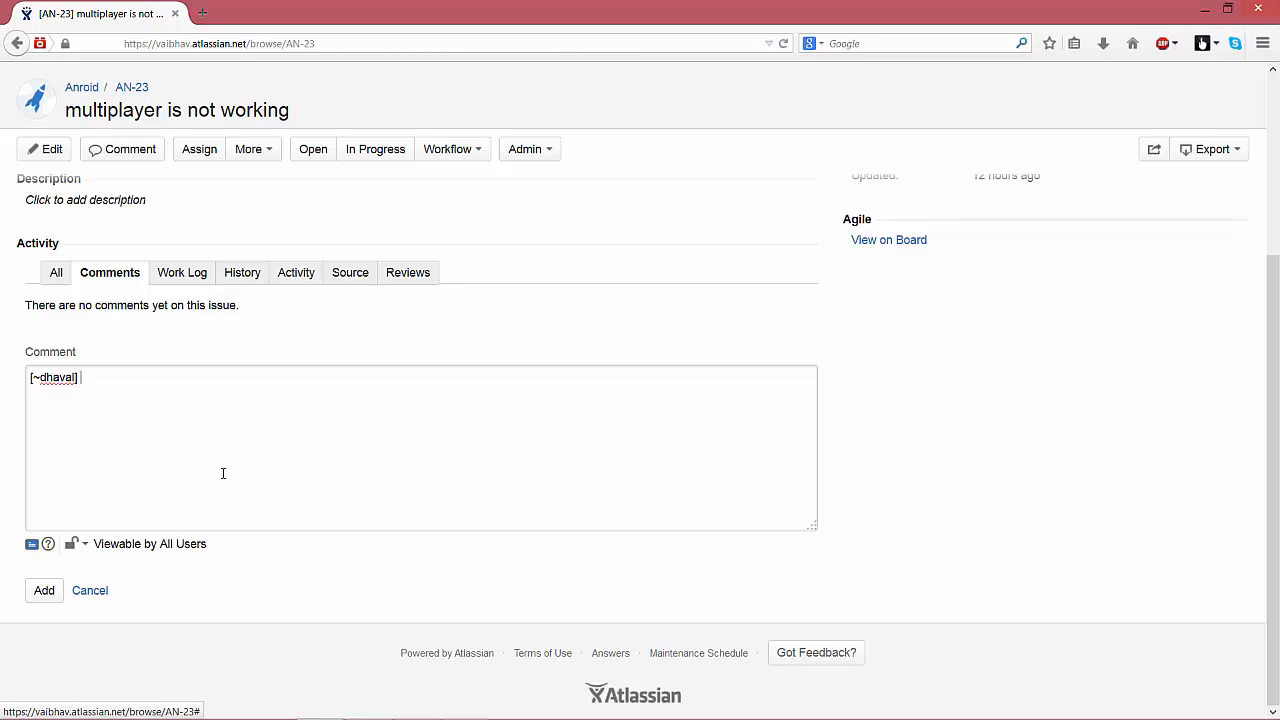
type("ad")
type("vice")
type(" me on thi")
type("s ii")
type("ssue")
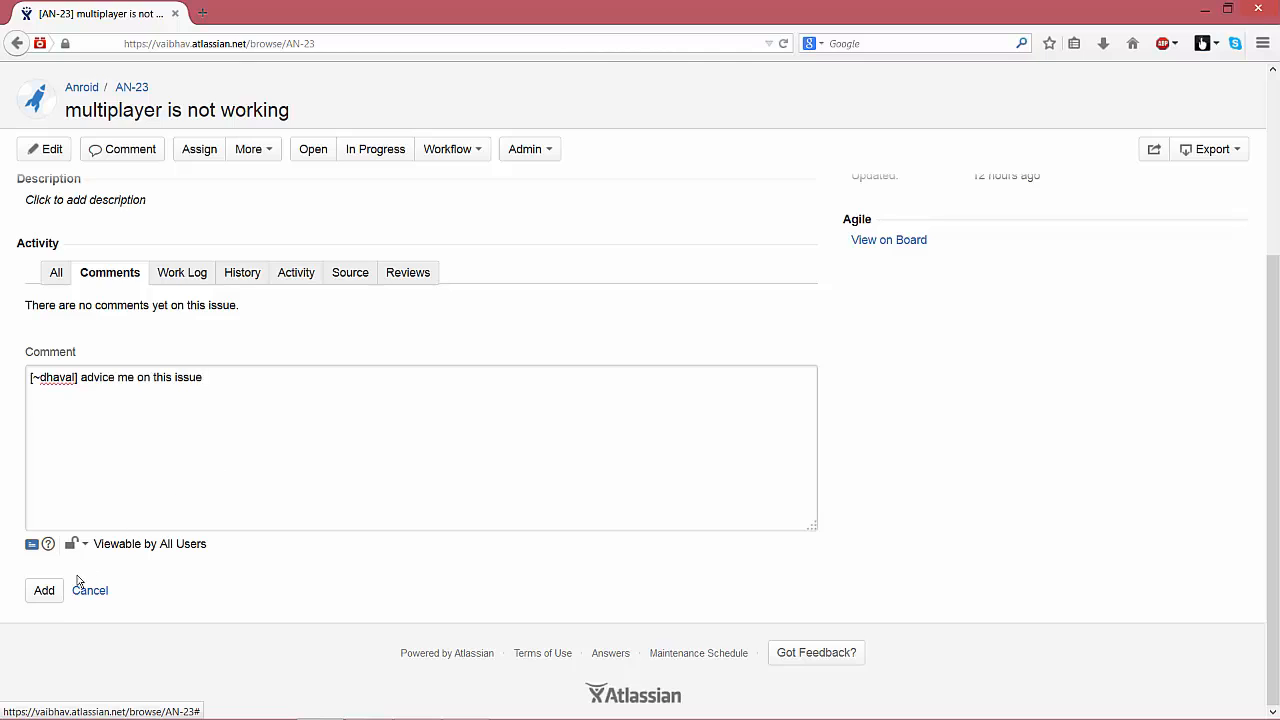
left_click(47, 592)
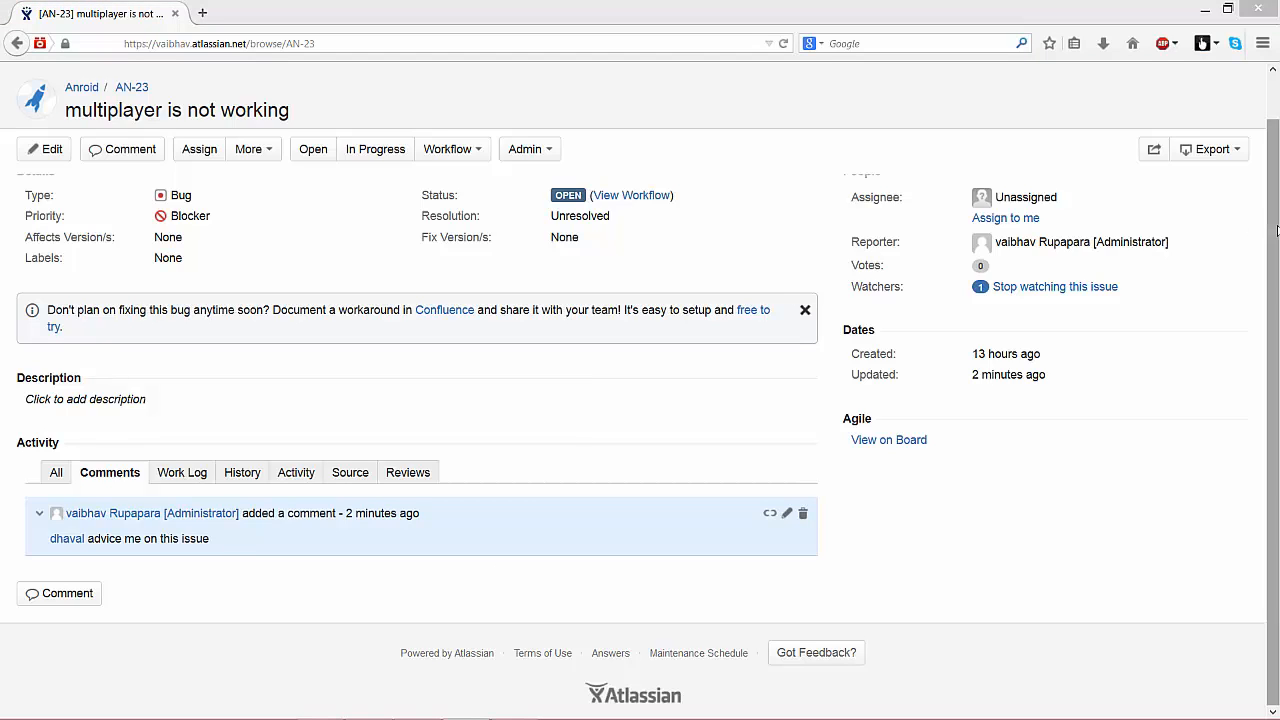
From the JIRA Agile getting started page, start a Scrum board based on a new project
left_click_drag(1275, 150, 1274, 89)
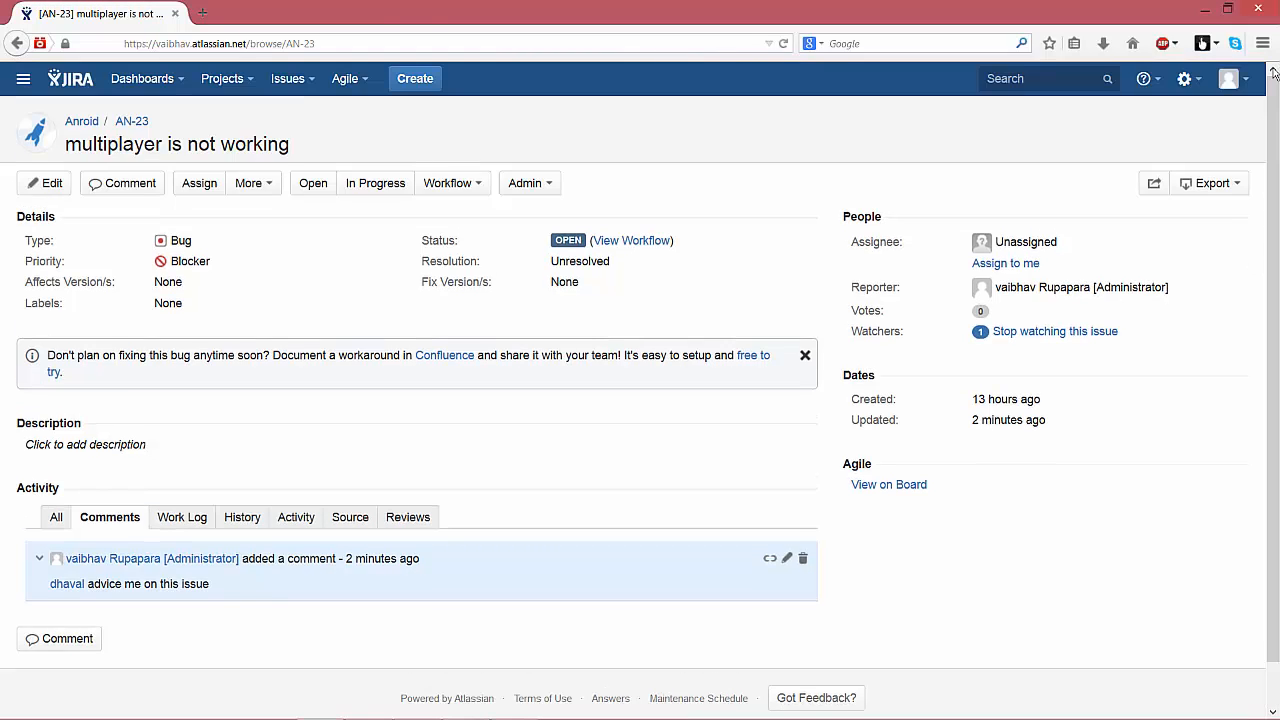
left_click(346, 82)
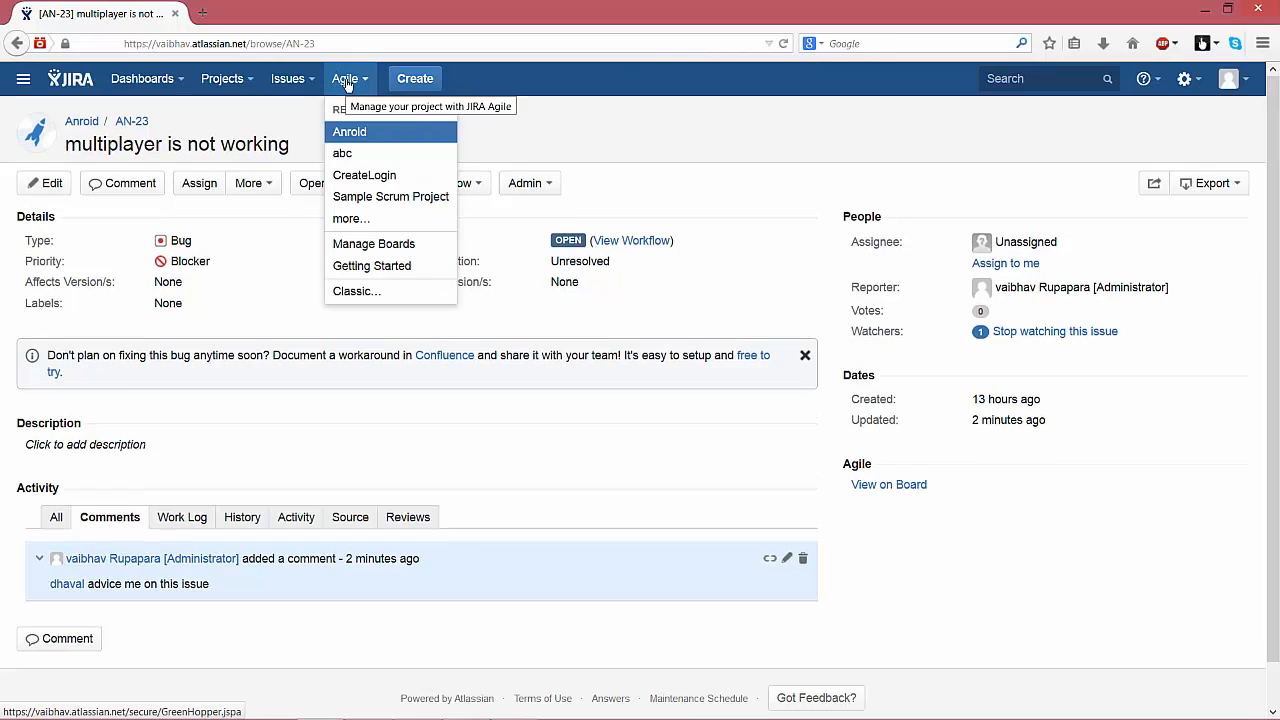
left_click(378, 266)
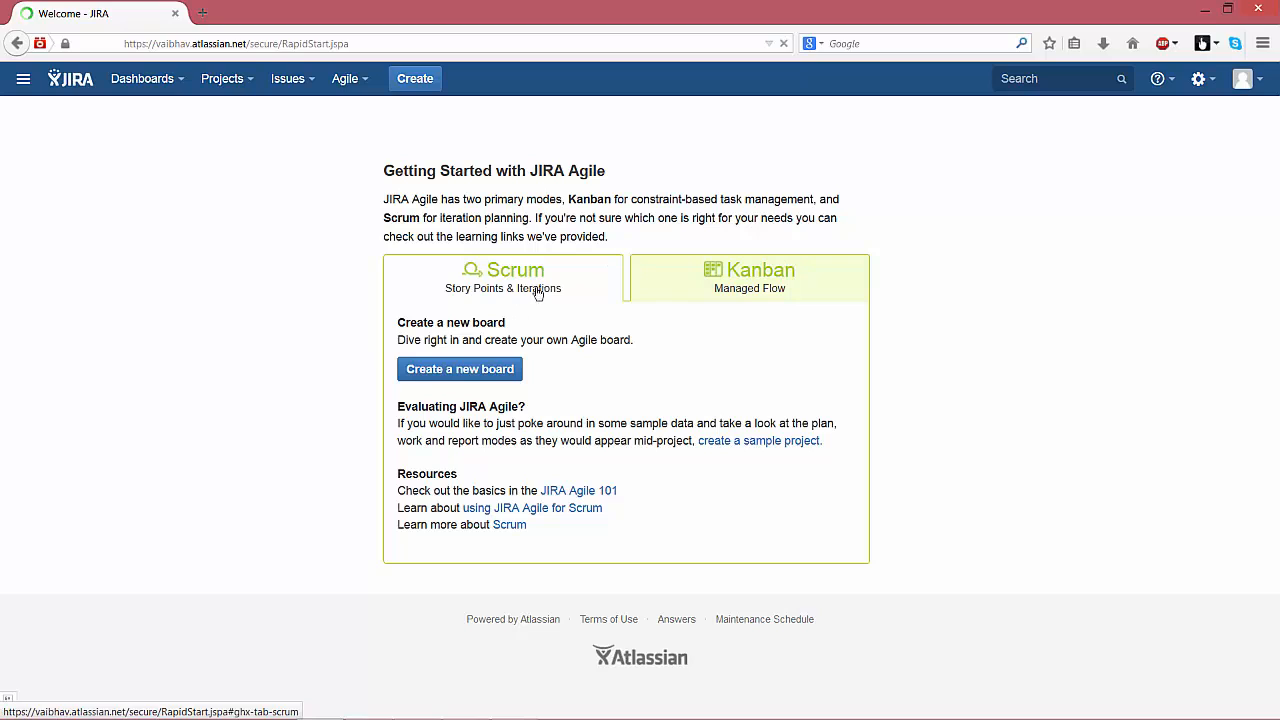
left_click(483, 370)
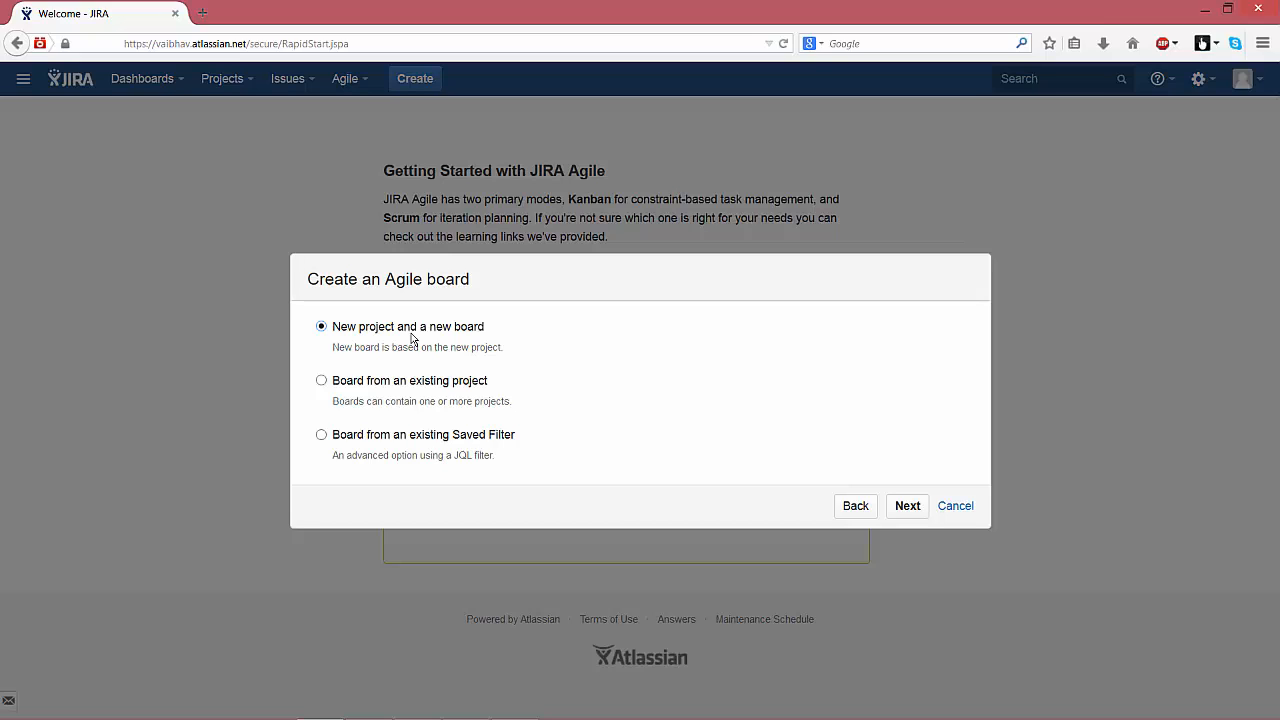
left_click(904, 506)
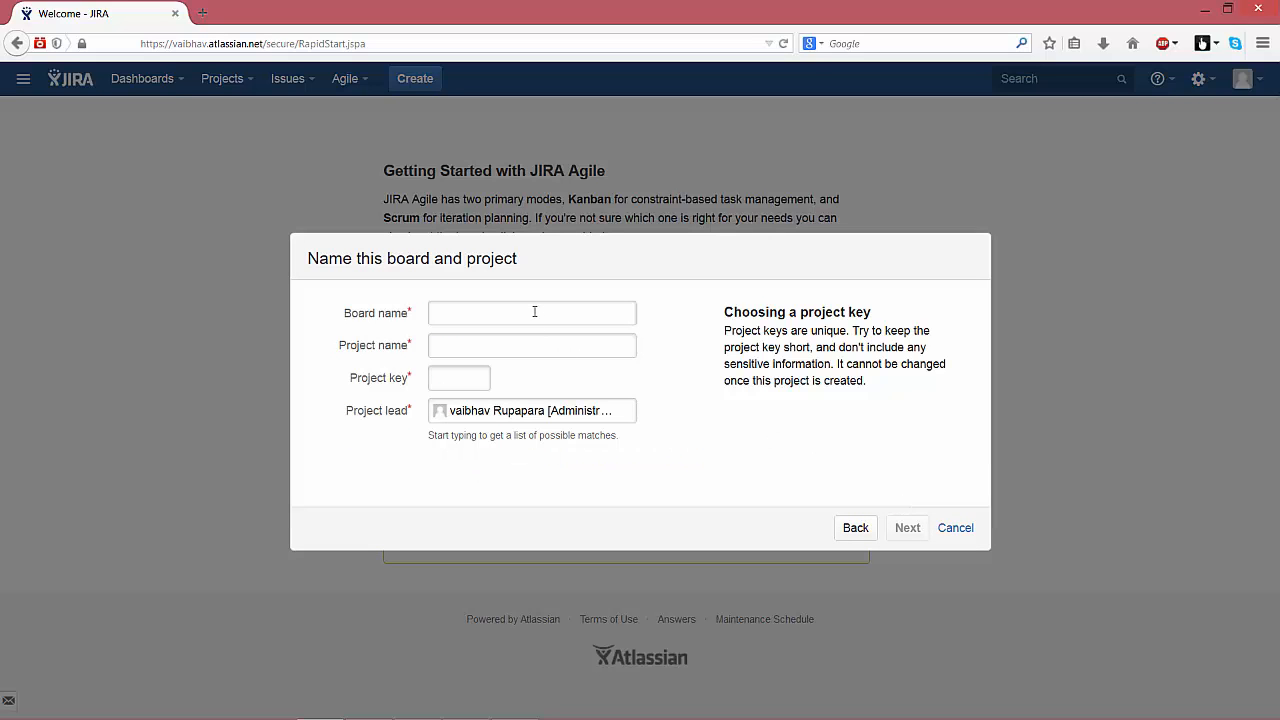
Create the board AndoidApp with the project Game, key GAME, using the Agile Simplified Workflow, and dismiss the success message
type("A")
type("ndoid")
type("App")
type("Game")
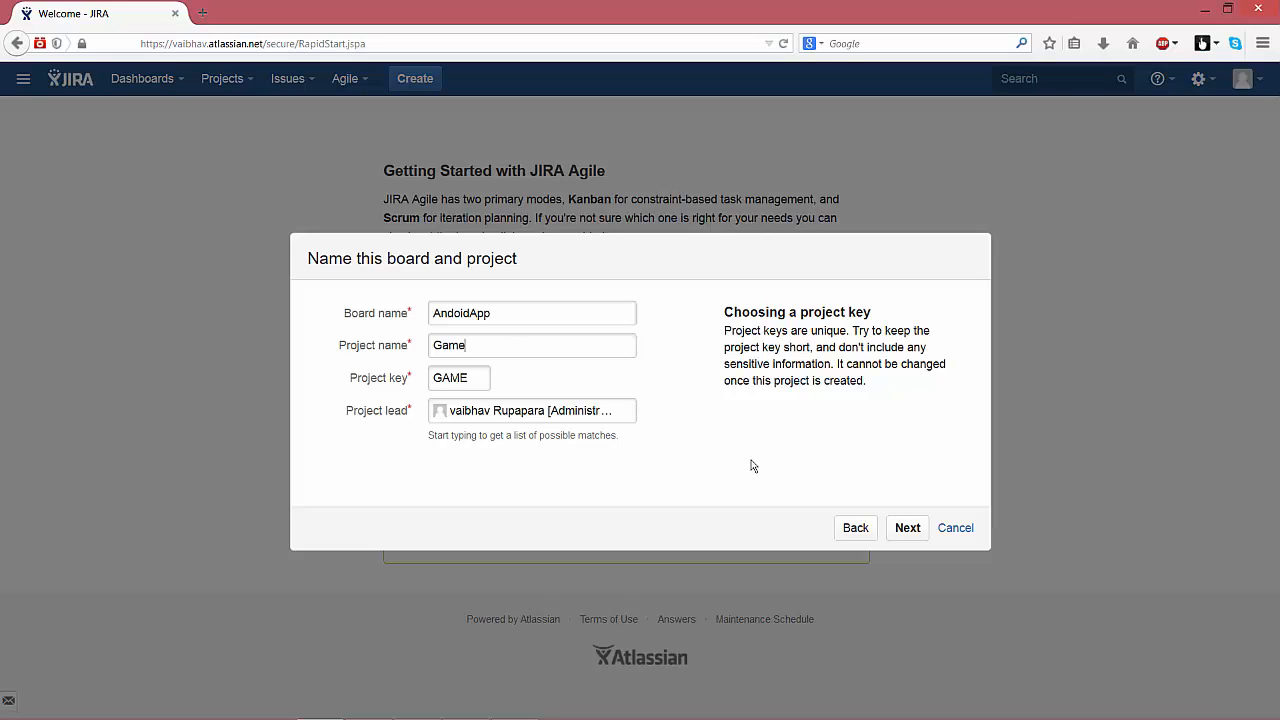
left_click(909, 530)
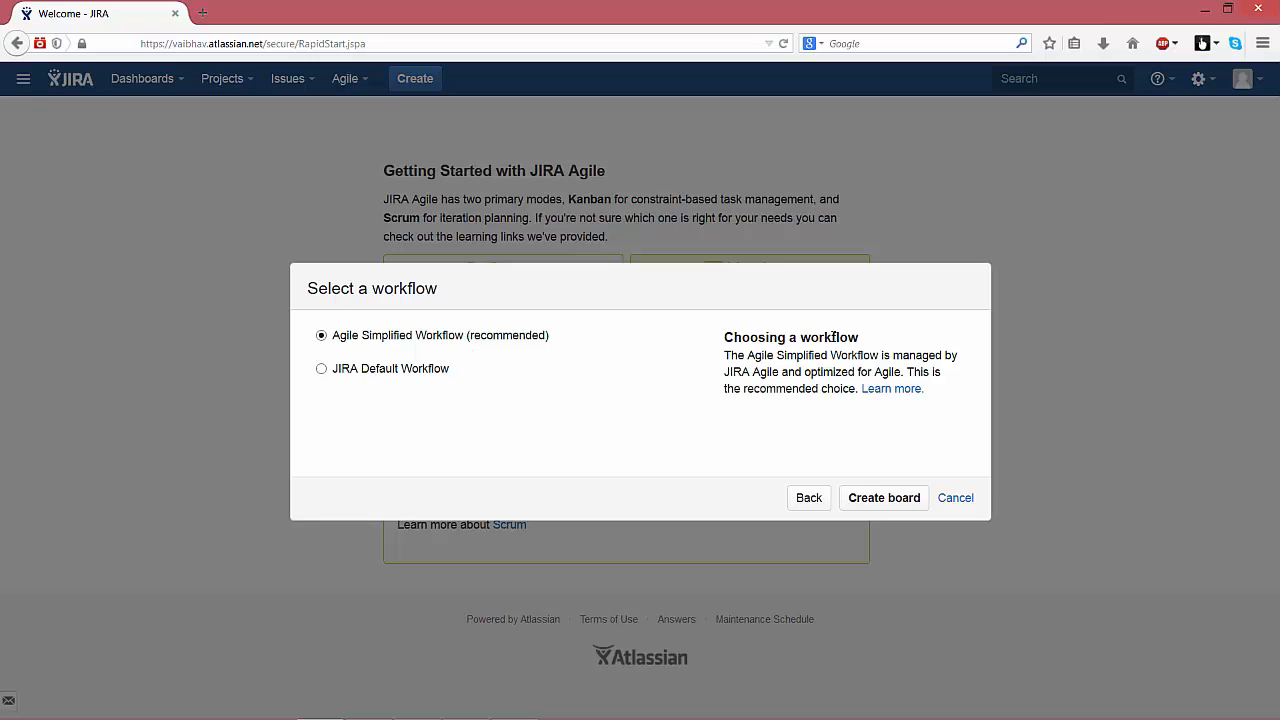
left_click(884, 498)
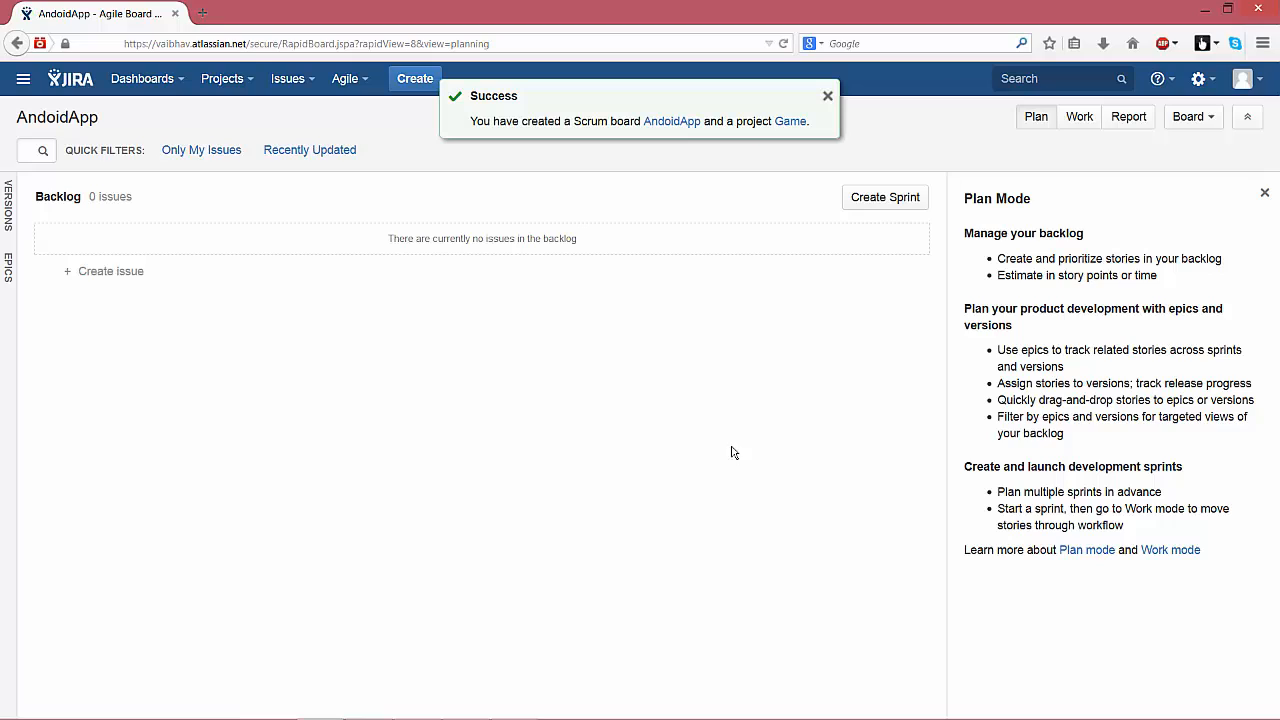
left_click(828, 96)
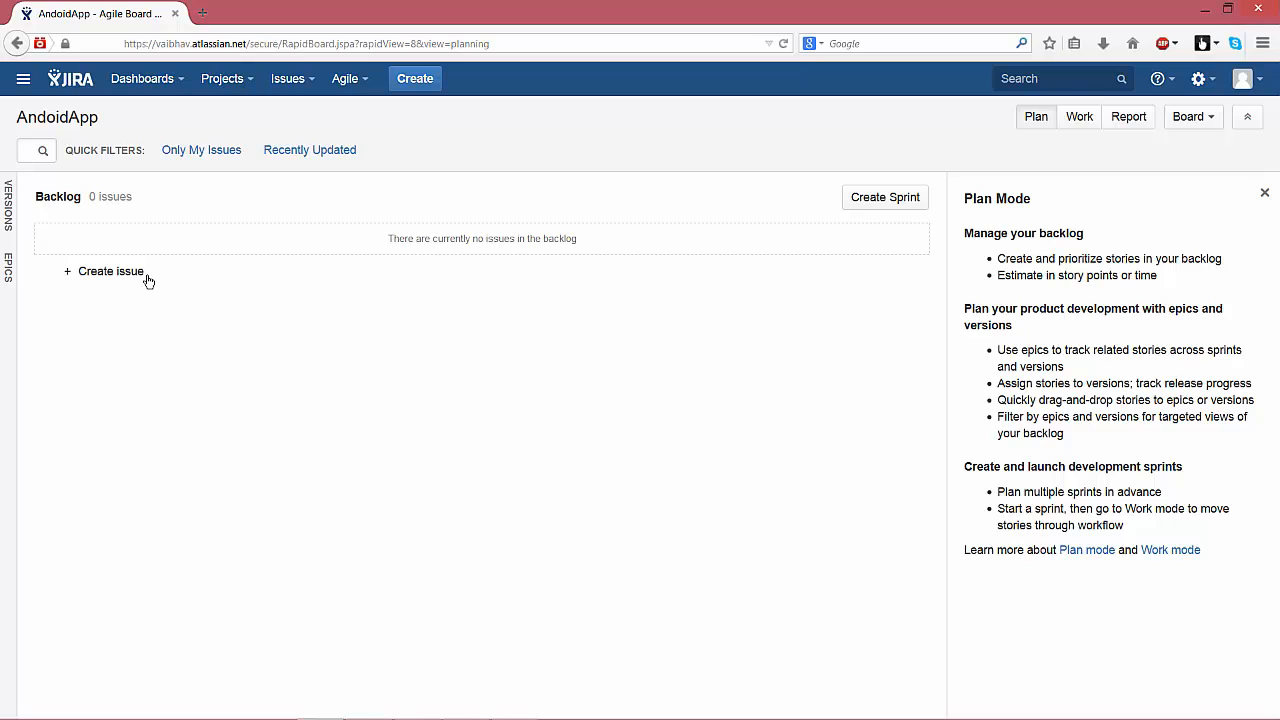
Create an issue of type Story with the summary "1" in the AndoidApp backlog
left_click(95, 281)
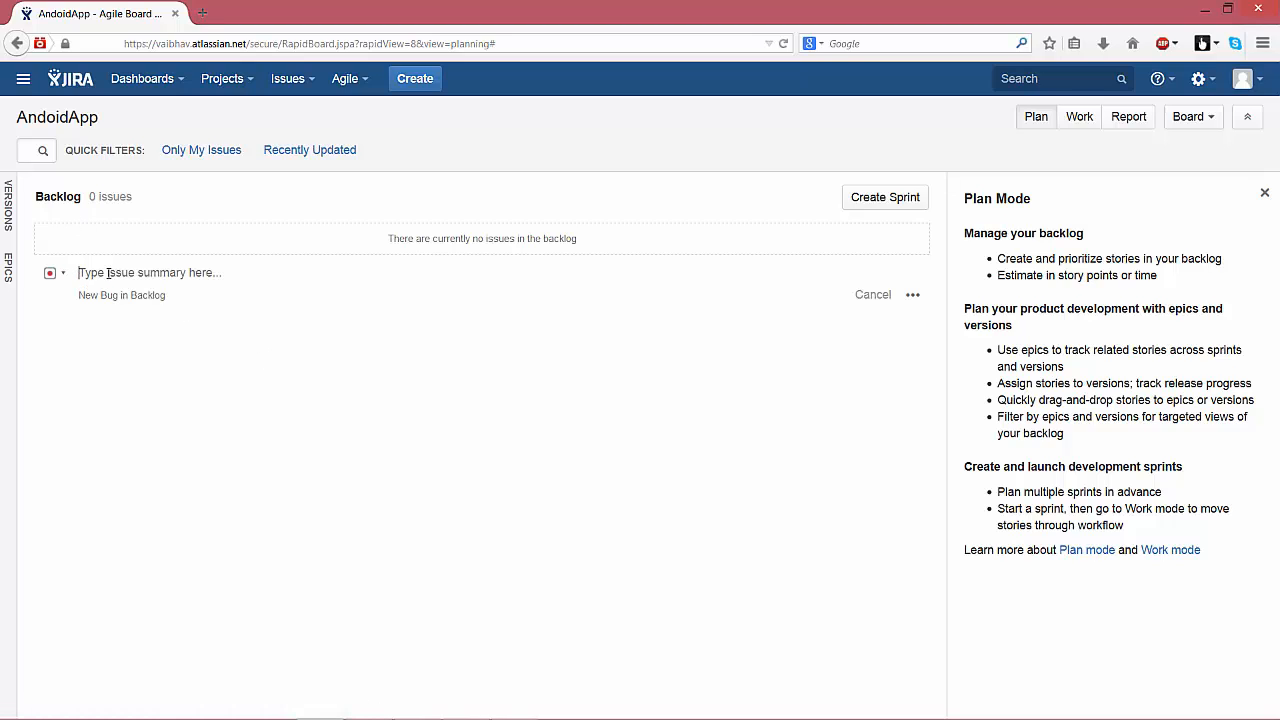
type("1")
left_click(50, 273)
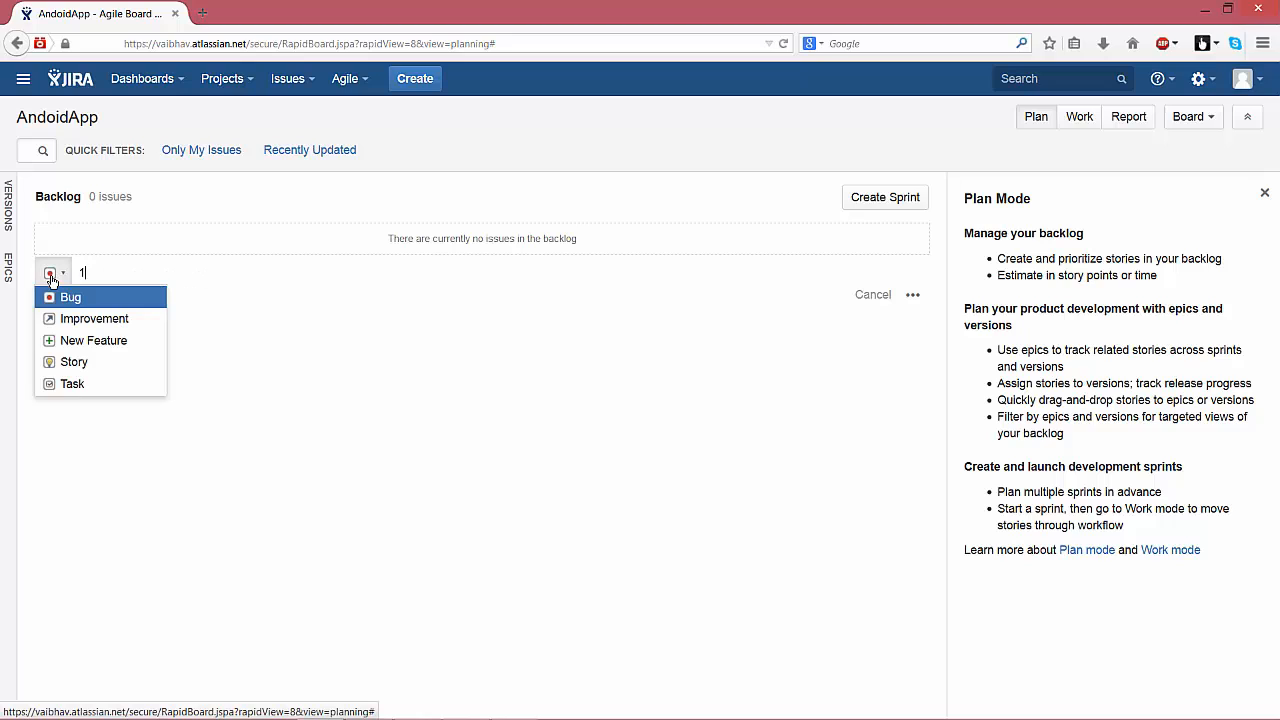
left_click(66, 363)
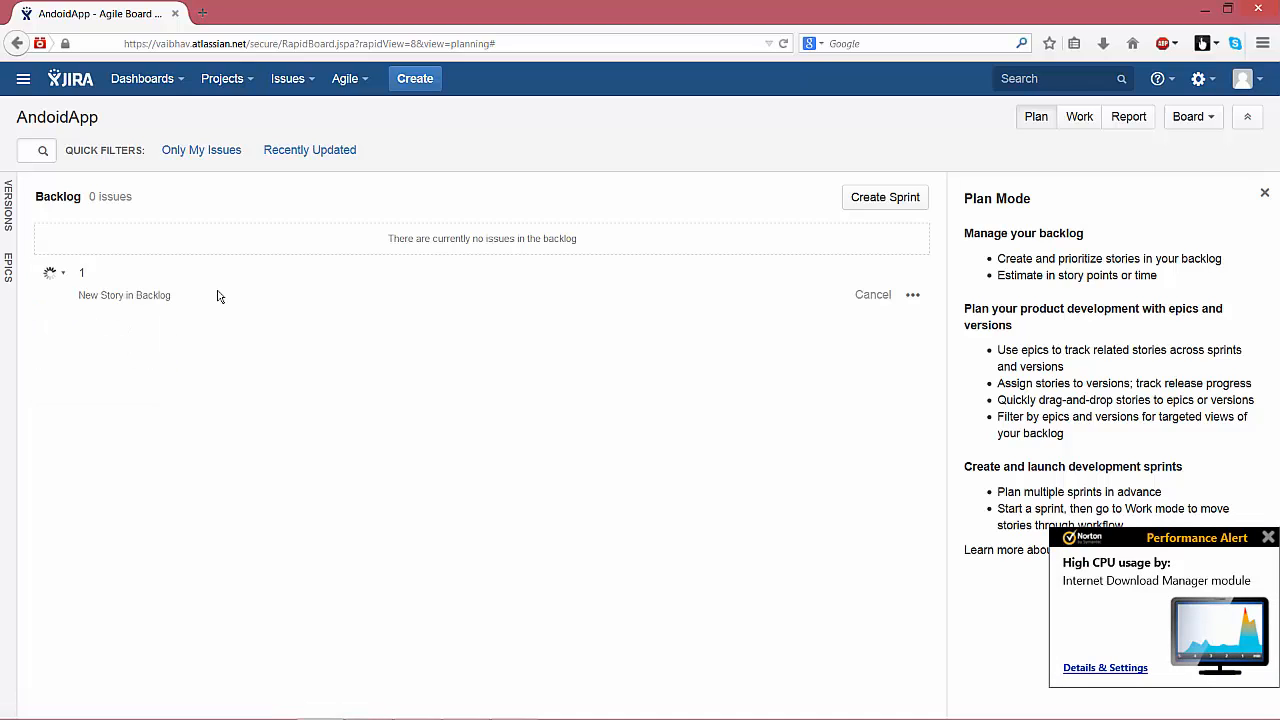
key("BackSpace")
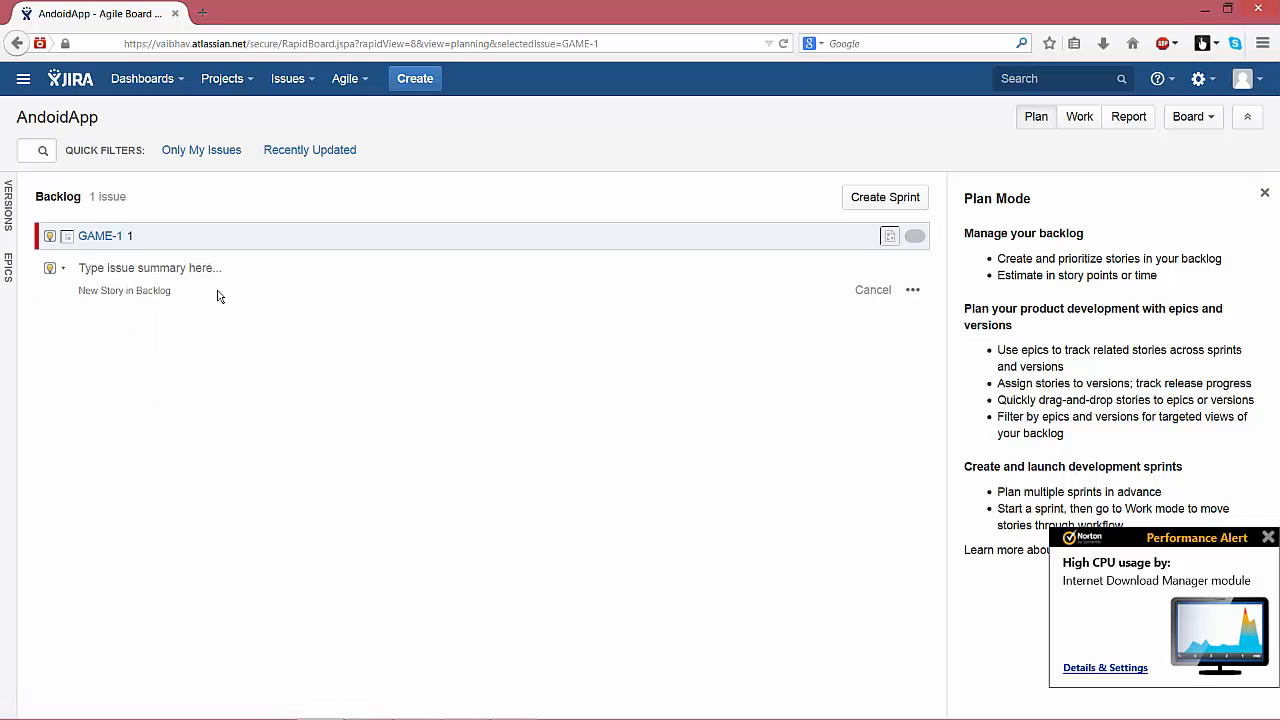
Add three more stories to the backlog with the summaries "2", "3" and "4"
type("2")
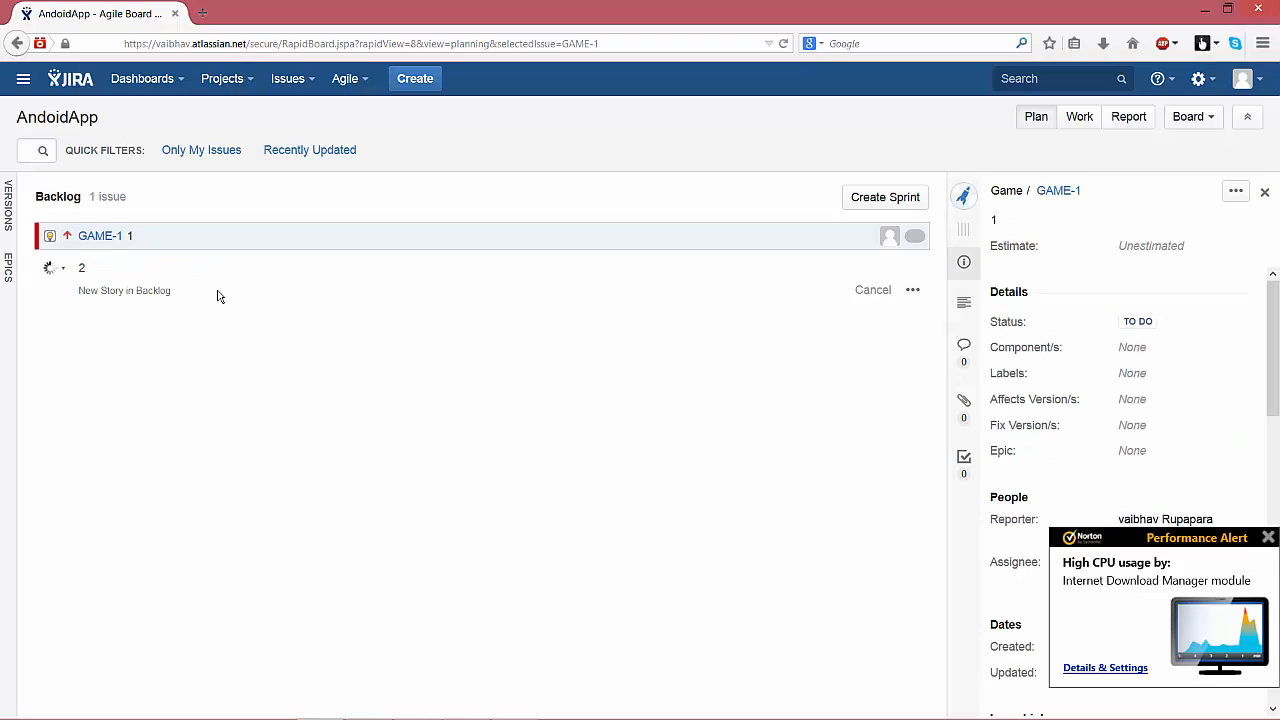
key("Return")
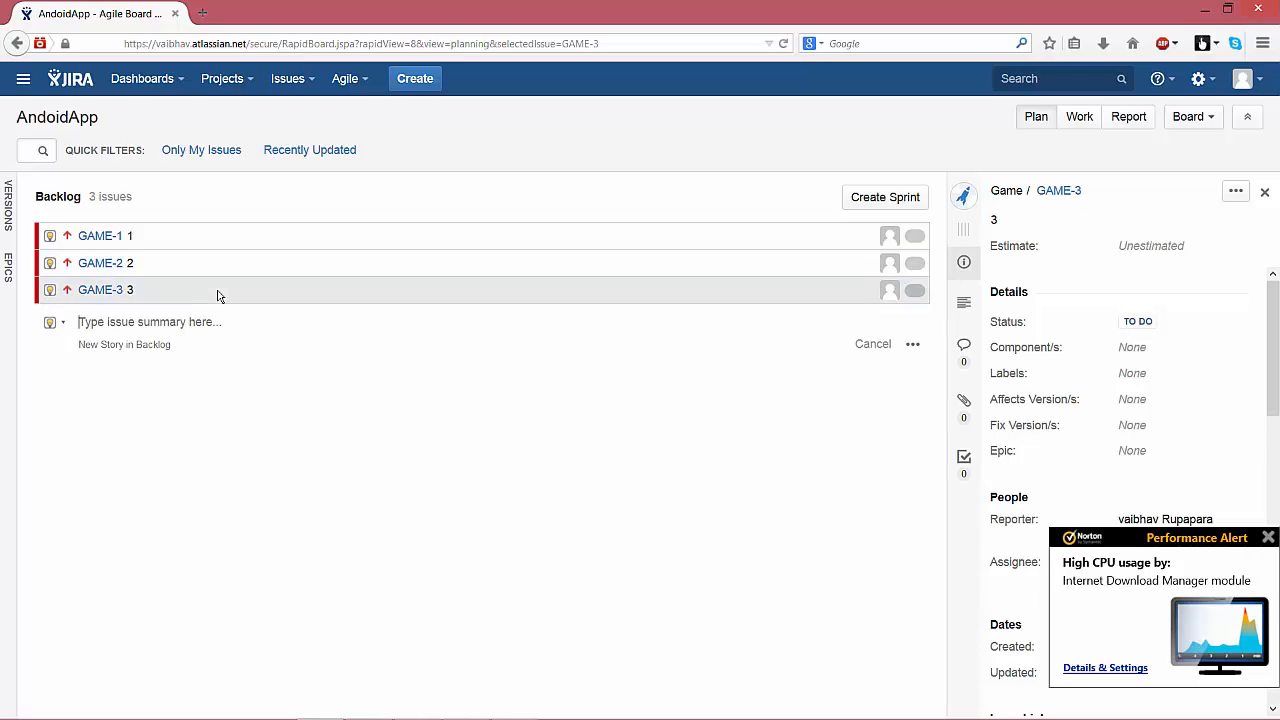
type("4")
key("Return")
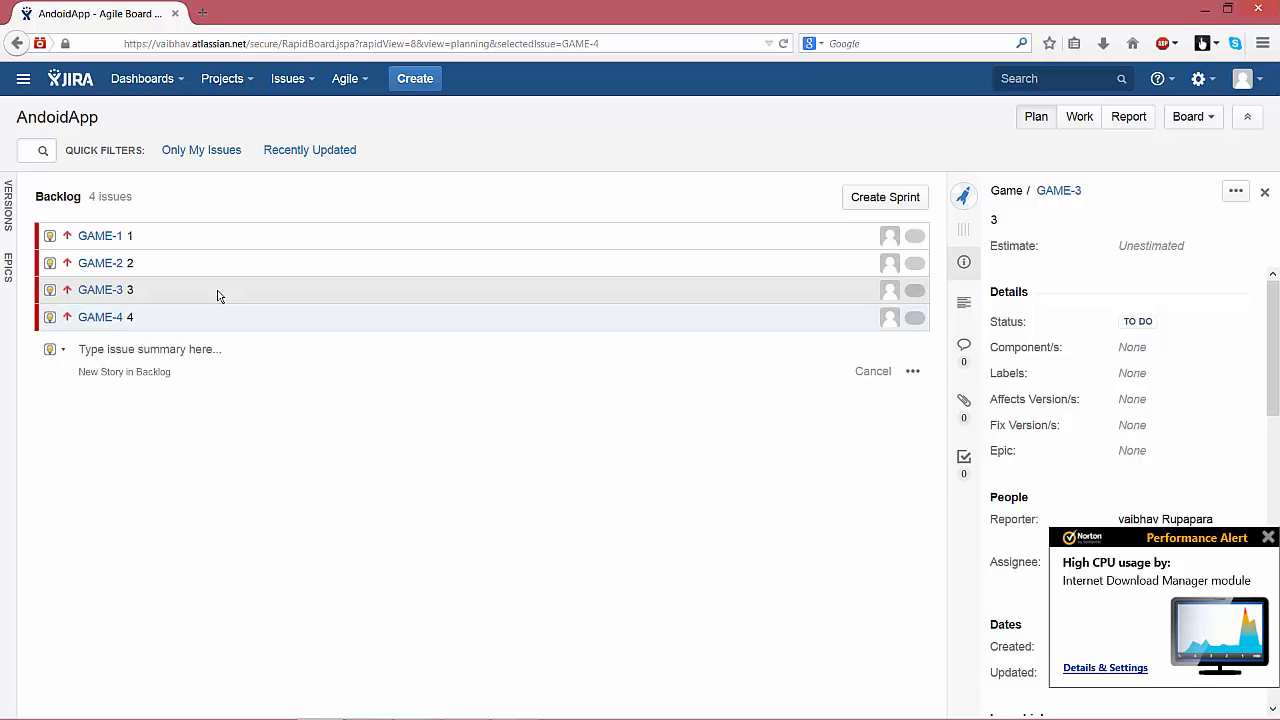
Add six more stories to the AndoidApp backlog with the summaries "5", "6", "7", "8", "9" and "10"
type("5")
key("Return")
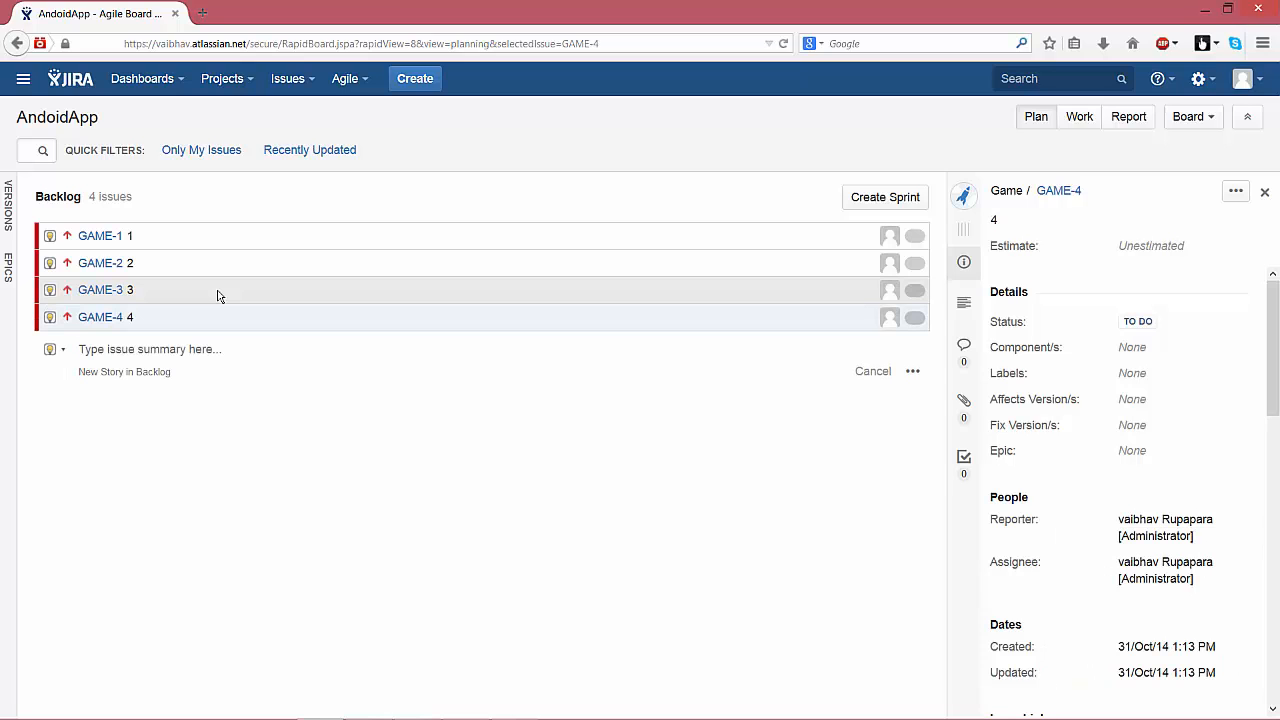
type("6")
key("Return")
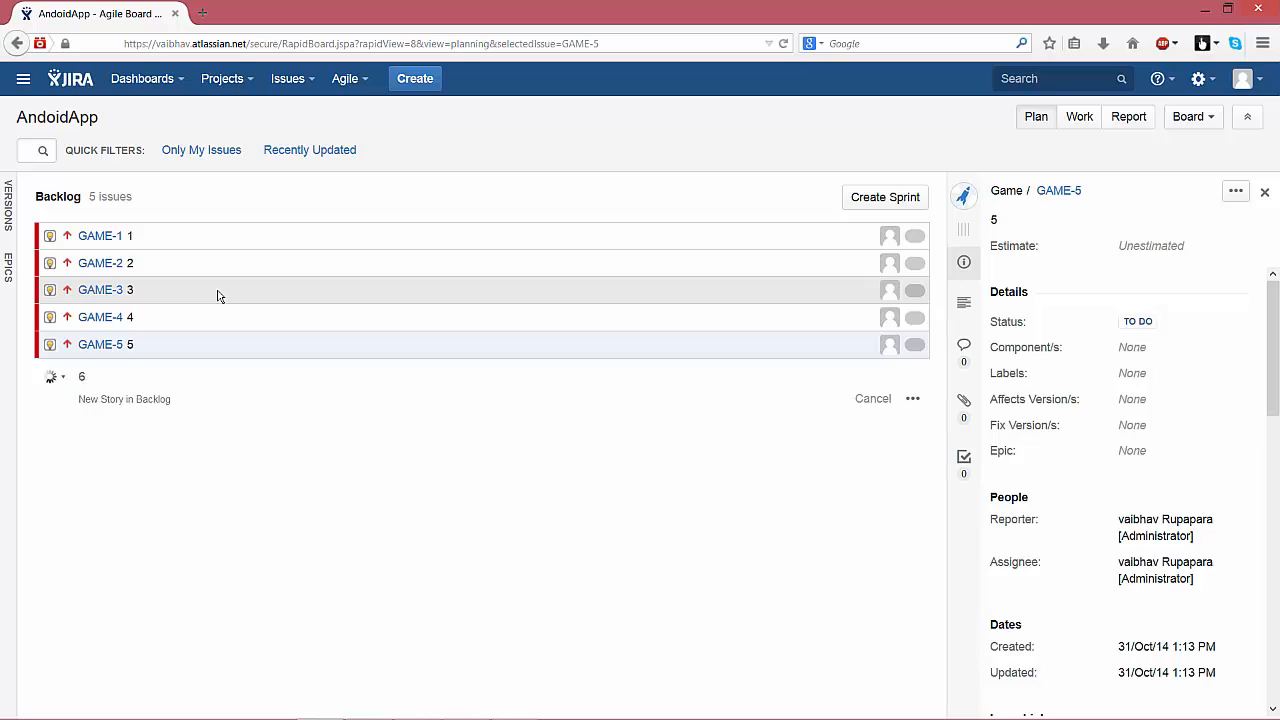
type("7")
key("Return")
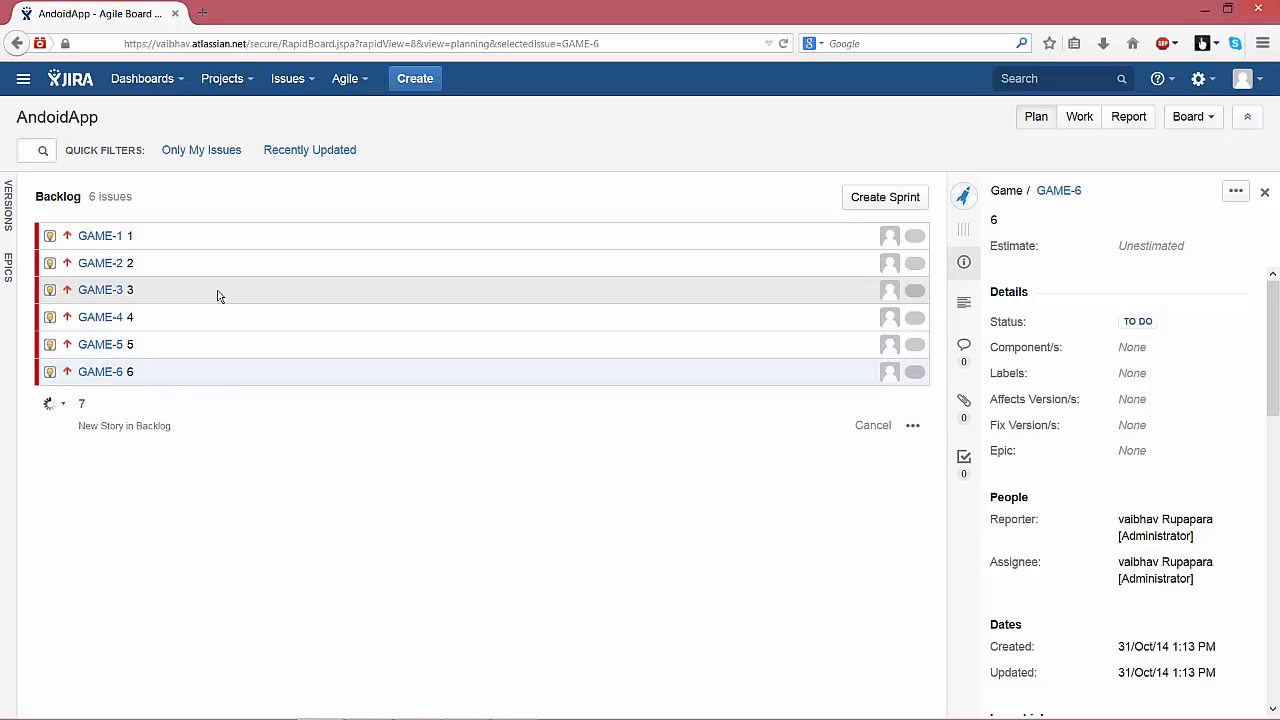
type("8")
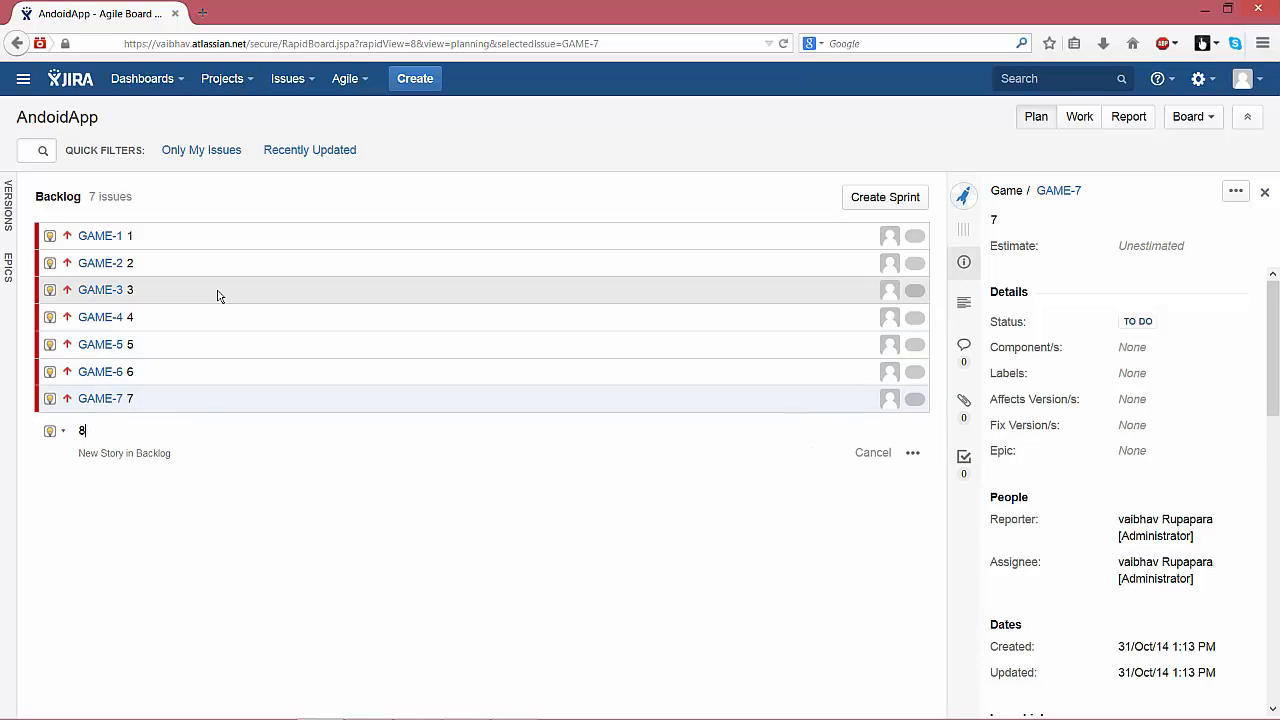
key("Return")
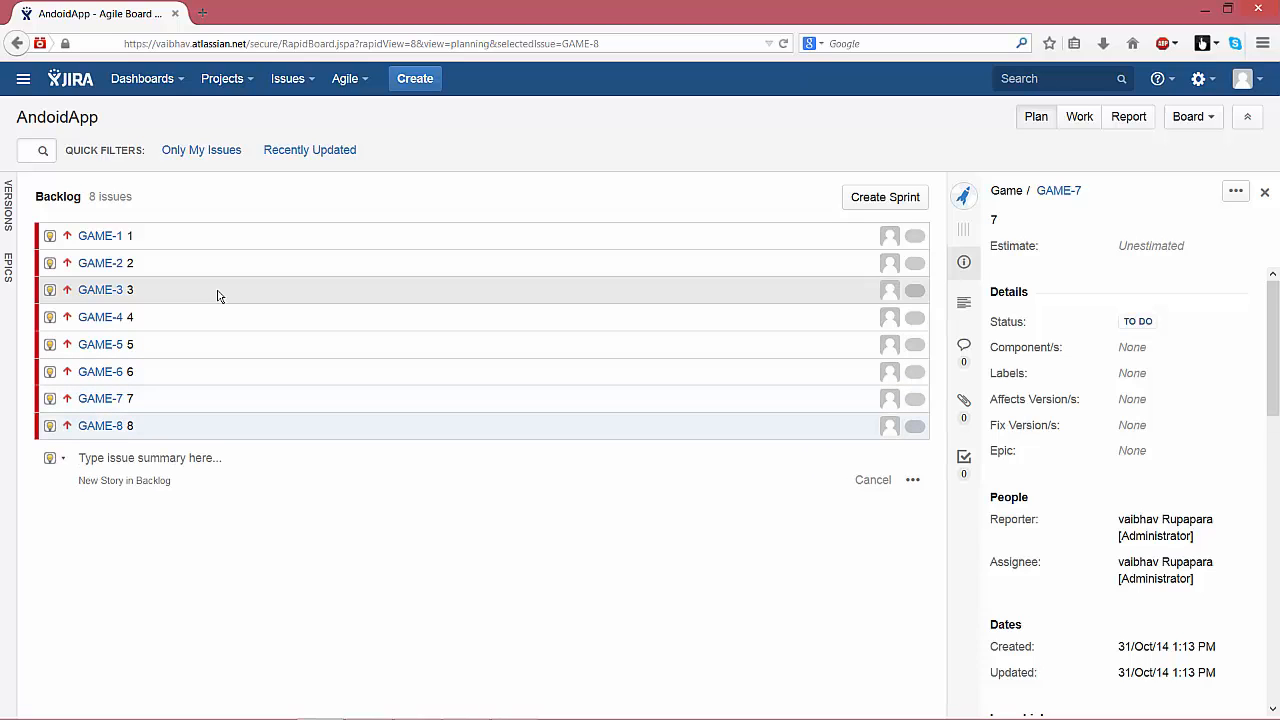
type("9")
key("Return")
type("10")
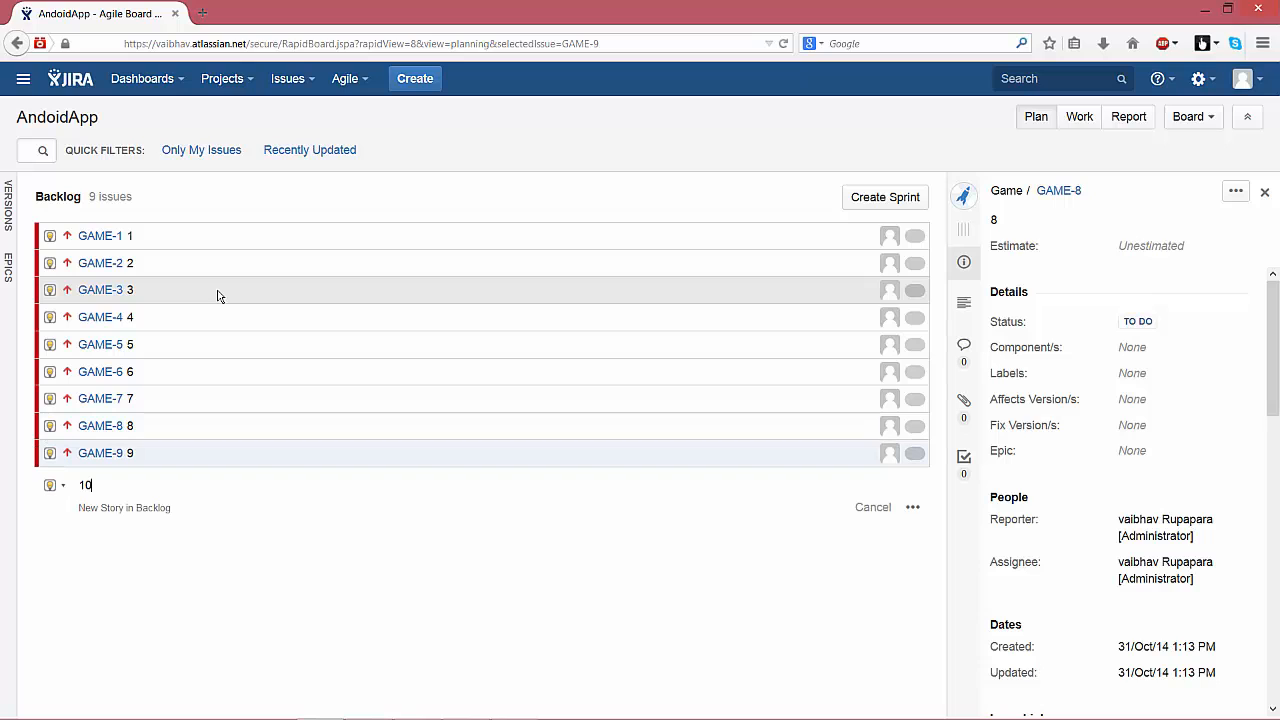
key("Return")
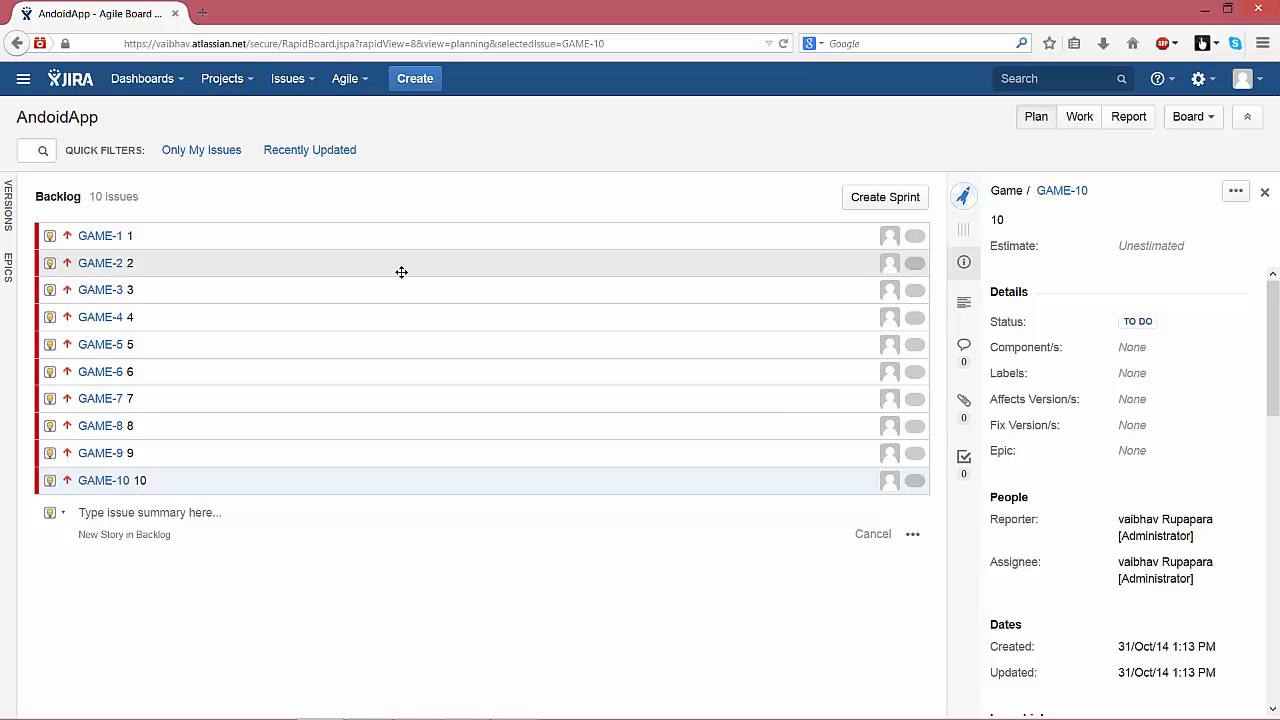
Set the story point estimate of GAME-1 to 3 and of GAME-2 to 2
left_click(847, 228)
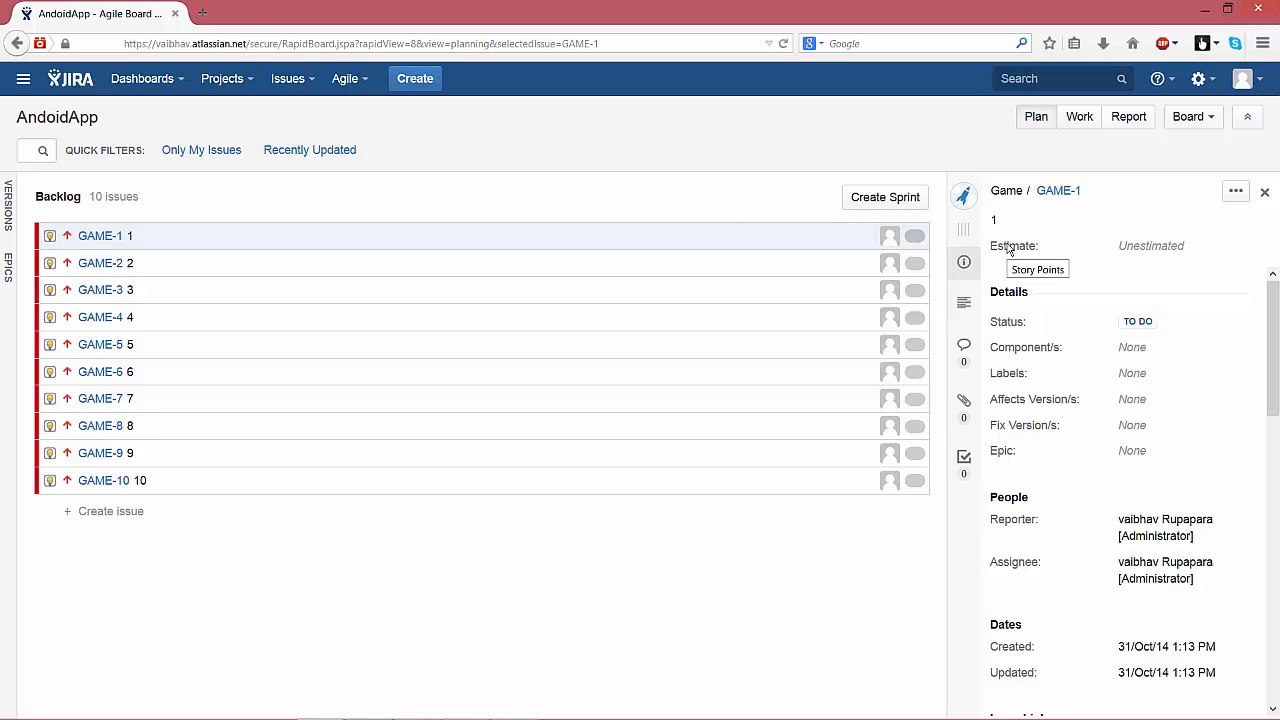
left_click(1143, 248)
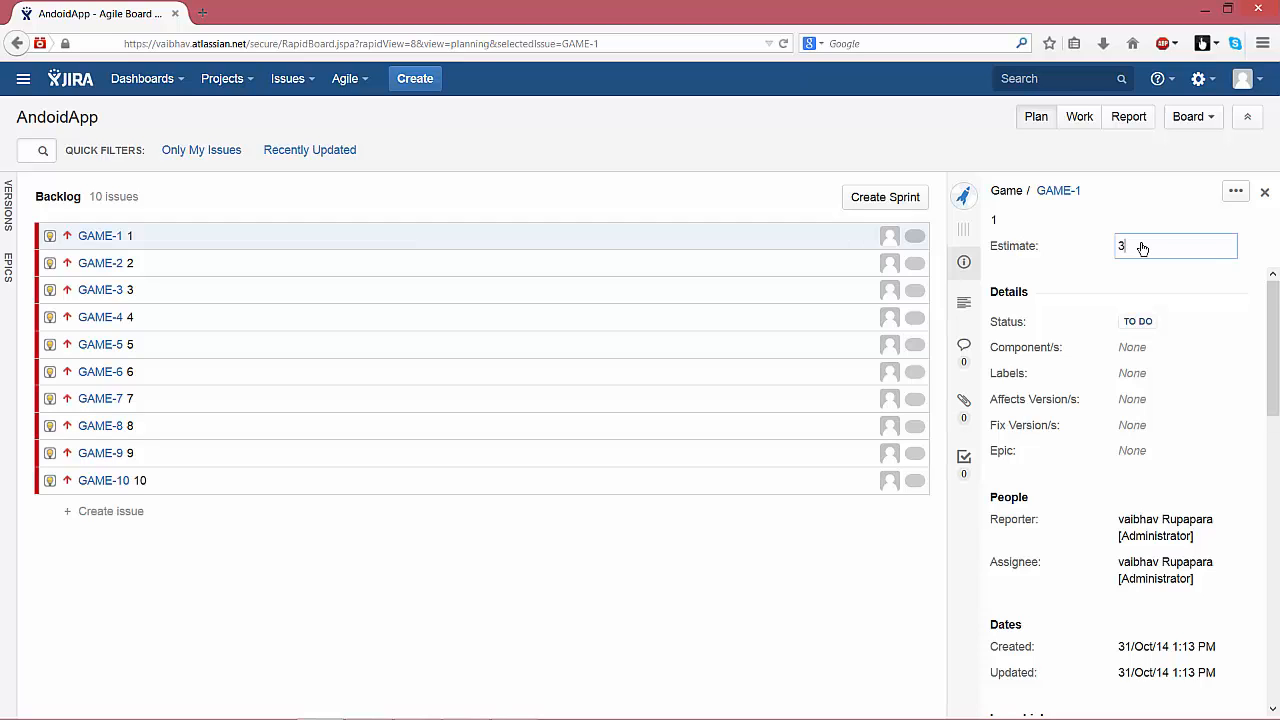
left_click(837, 262)
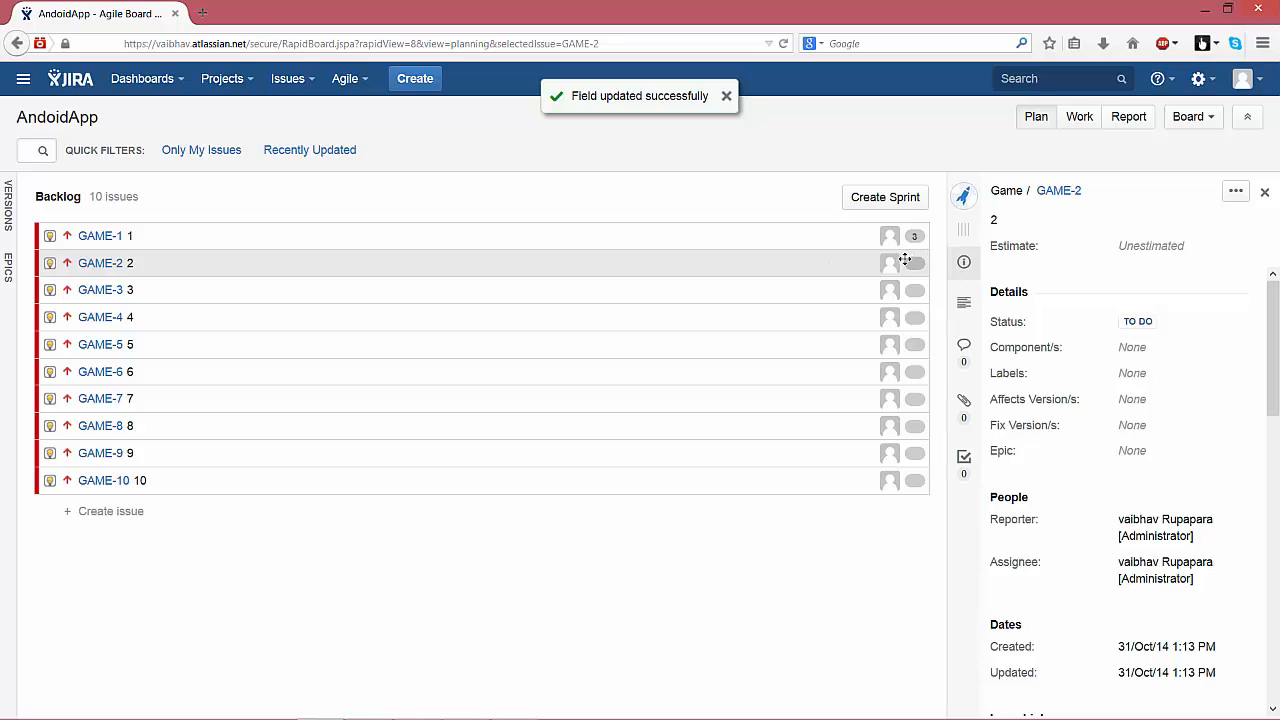
left_click(1154, 247)
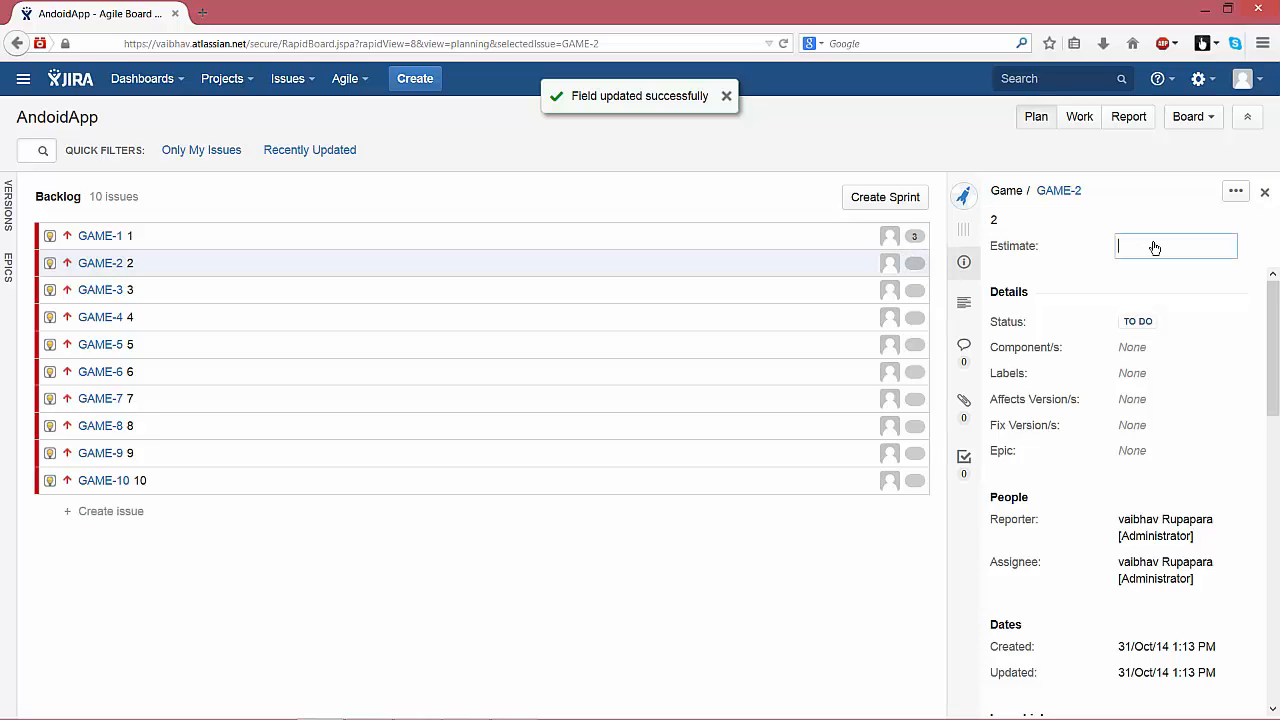
type("2")
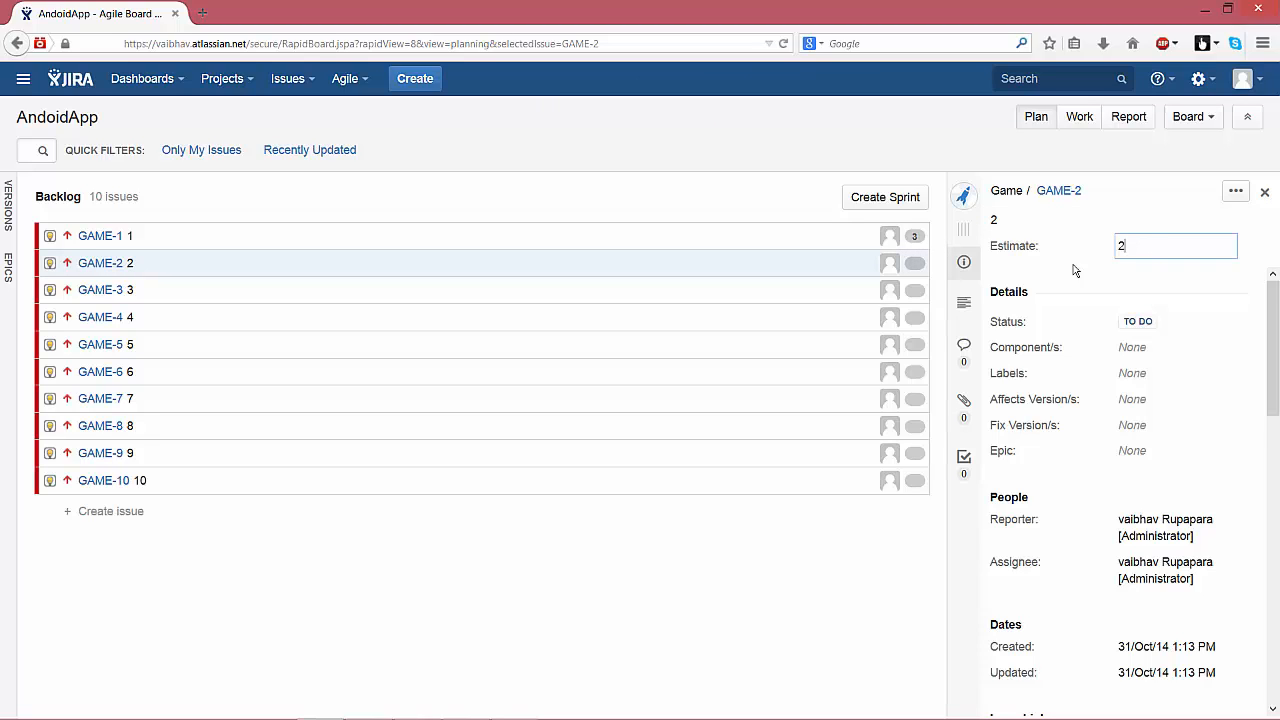
Set the story point estimate of GAME-3 to 4 and of GAME-4 to 5
left_click(853, 290)
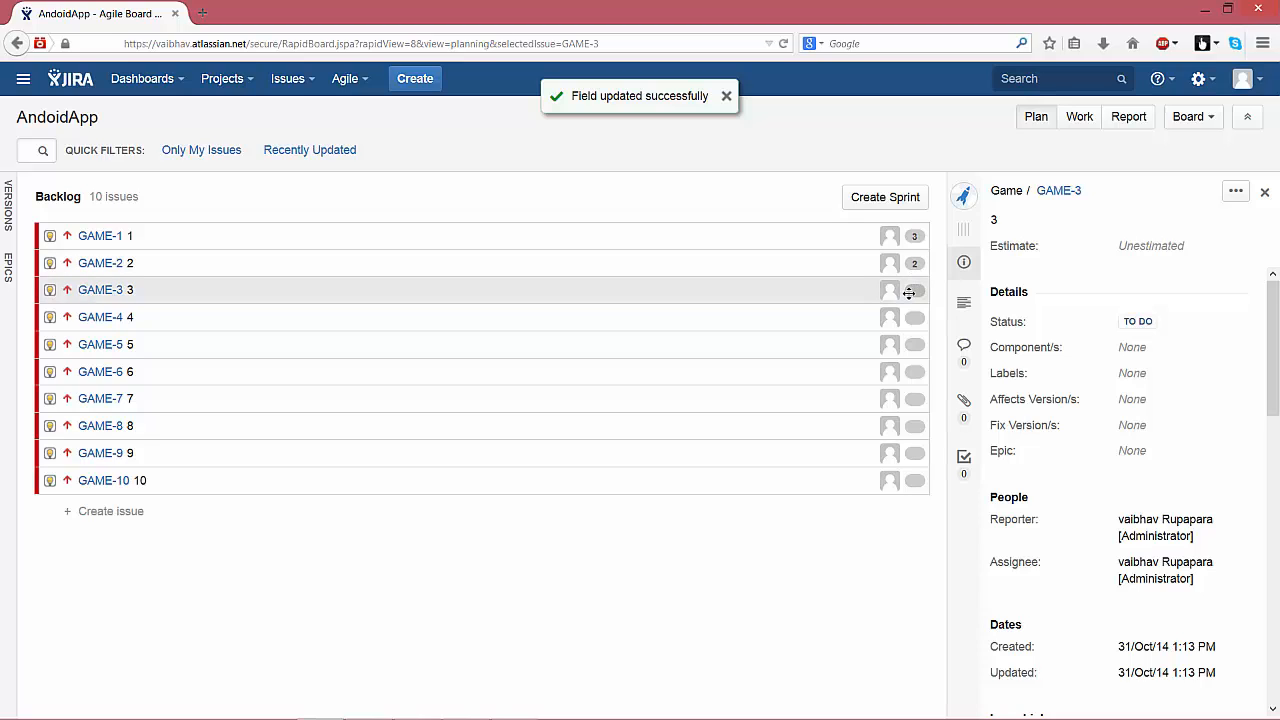
left_click(1155, 247)
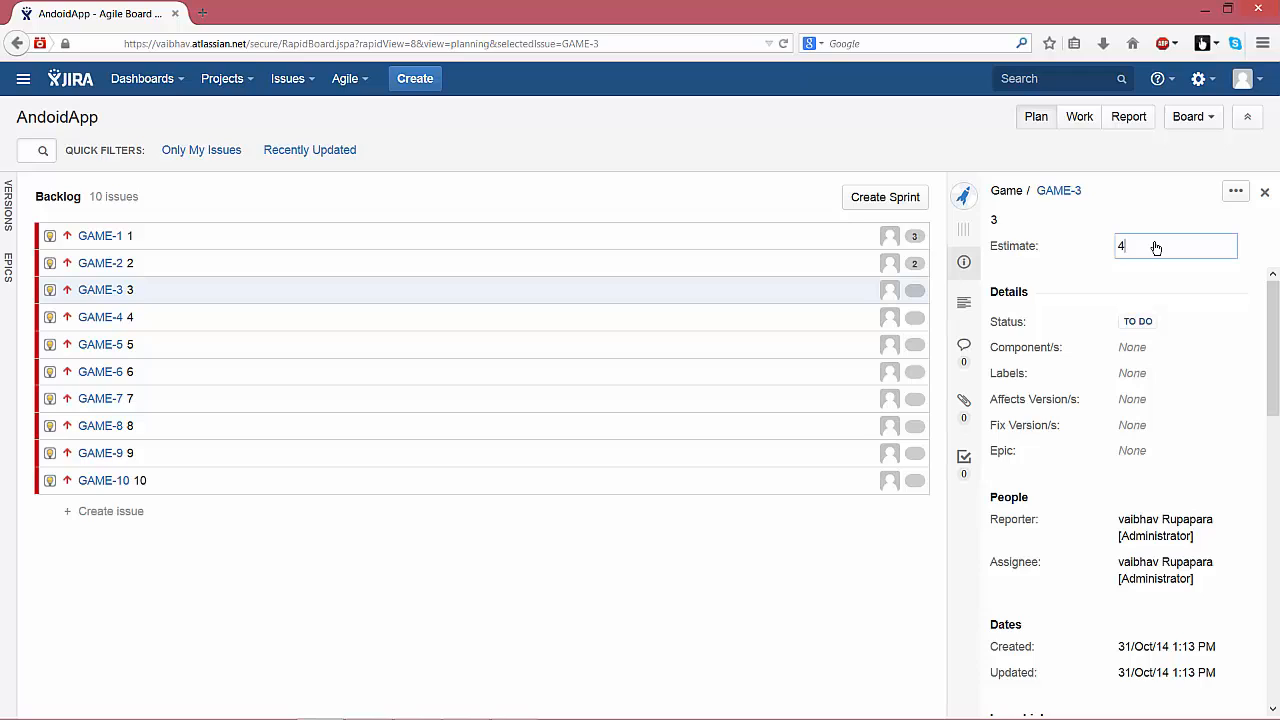
left_click(906, 318)
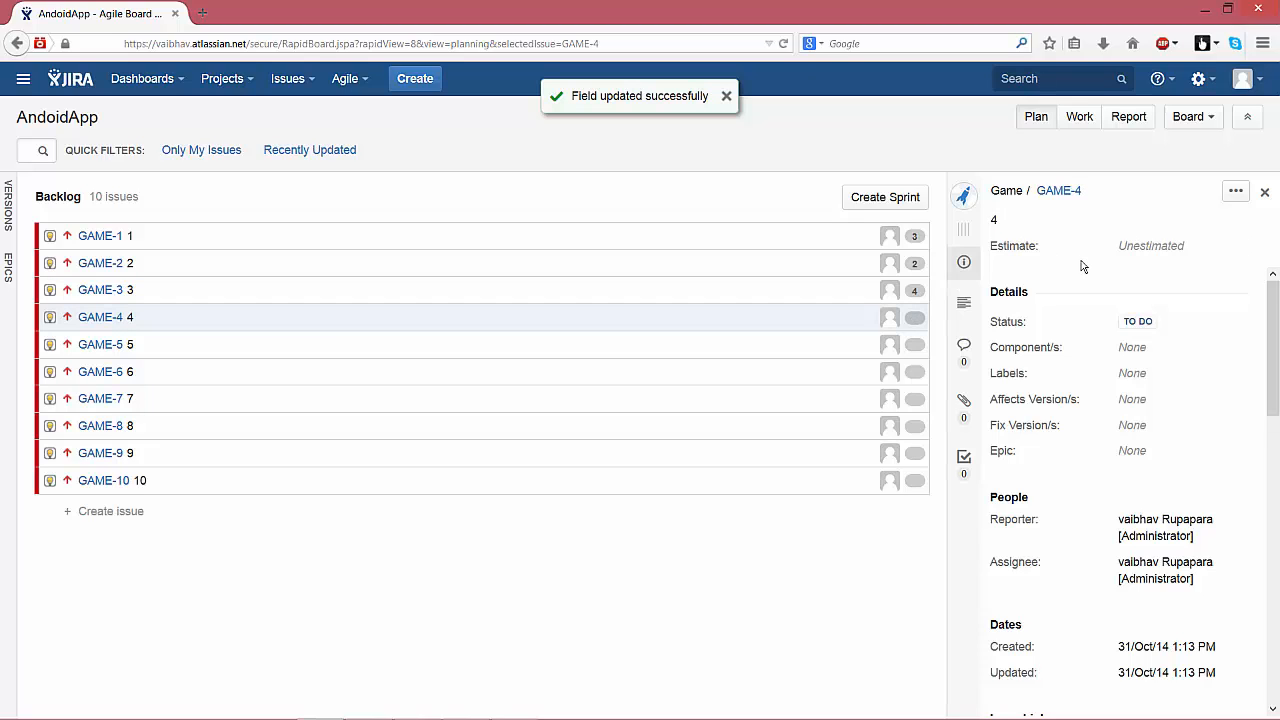
left_click(1133, 255)
type("5")
key("Return")
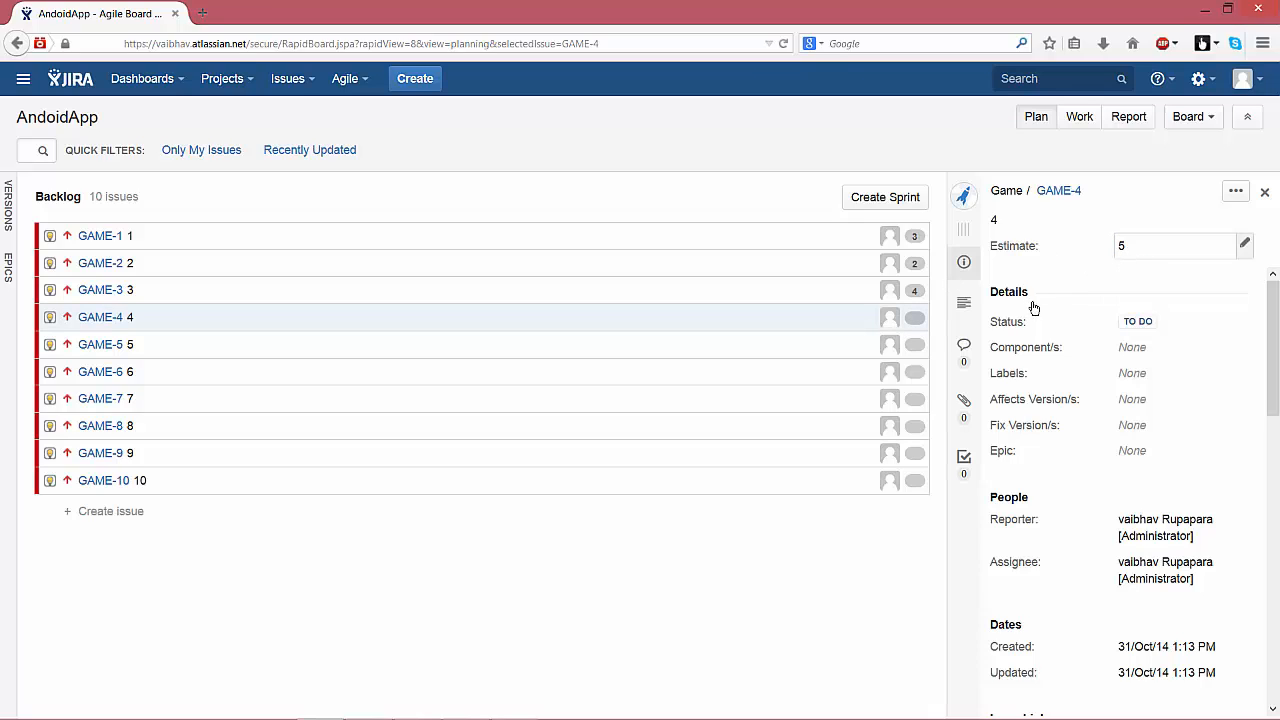
Set the story point estimate of GAME-5 to 4 and of GAME-6 to 2
left_click(908, 351)
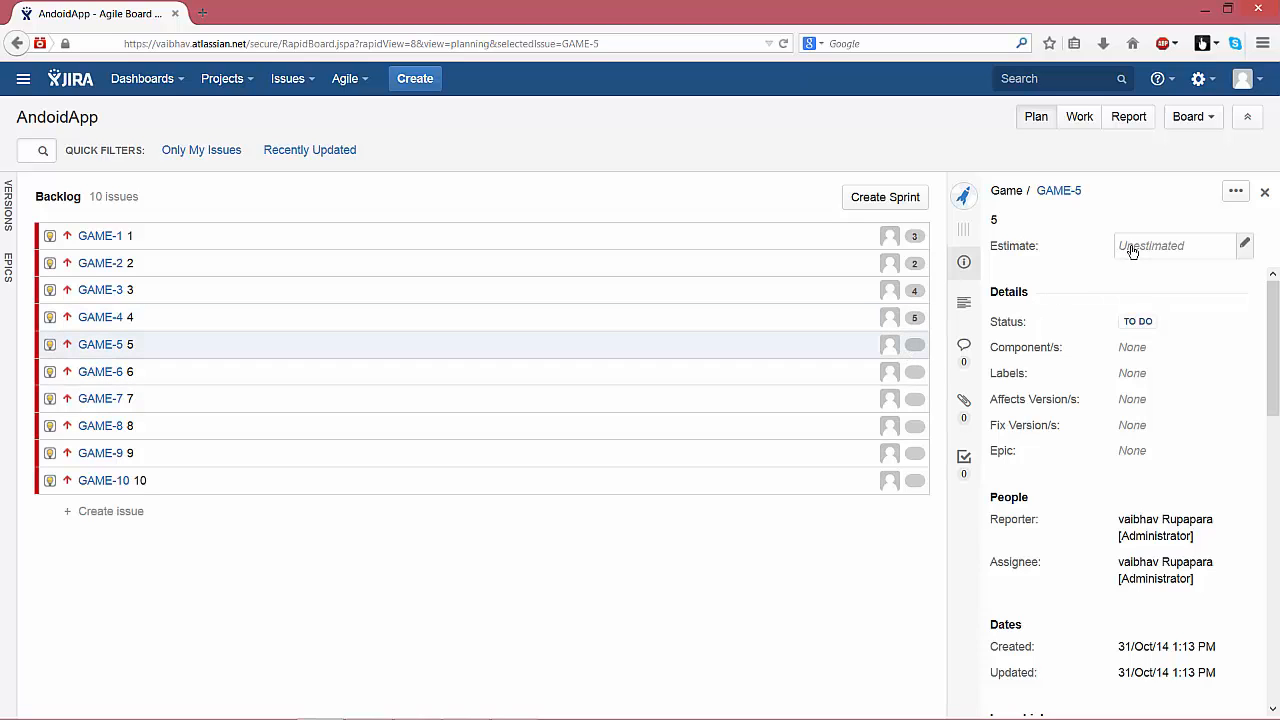
left_click(1133, 251)
key("Return")
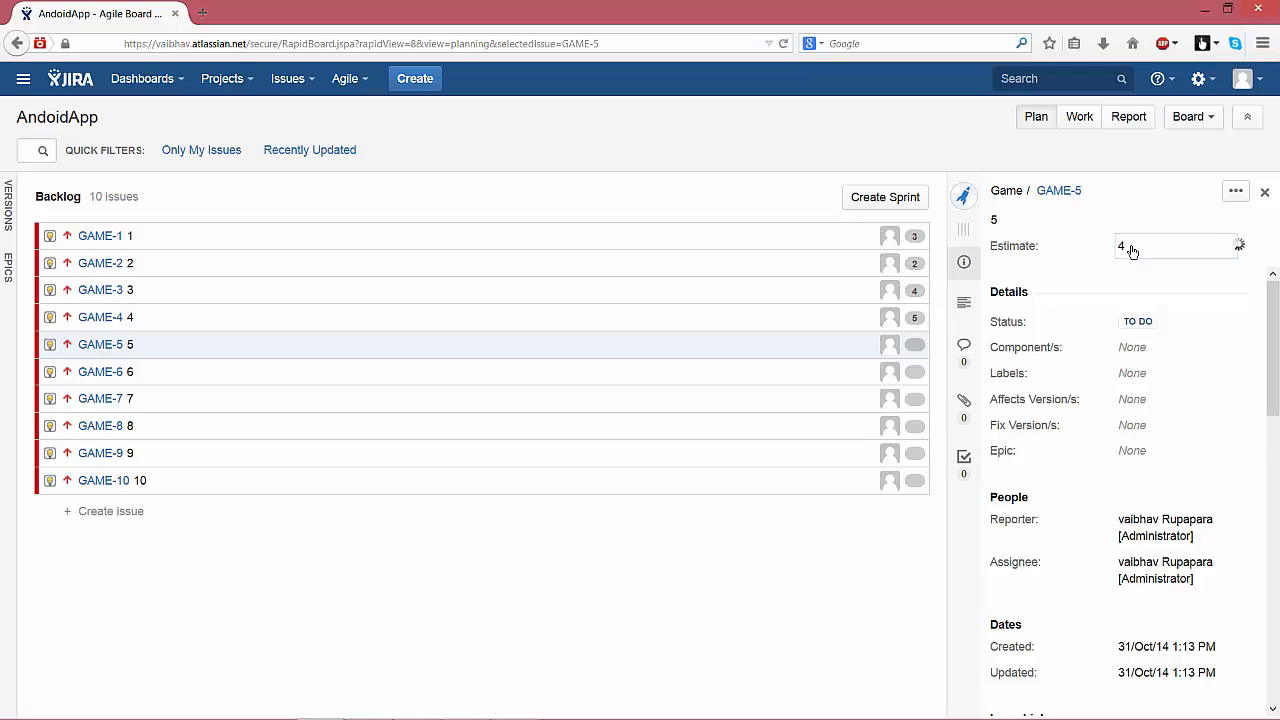
left_click(905, 375)
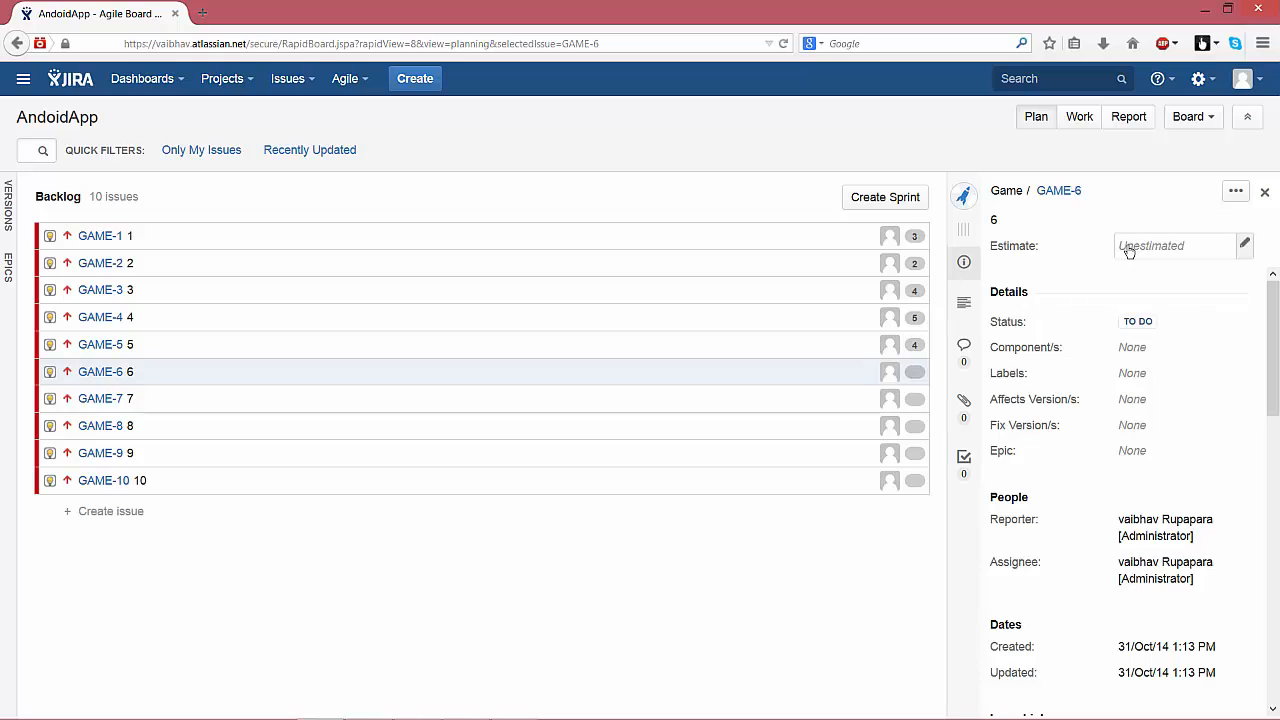
left_click(1128, 250)
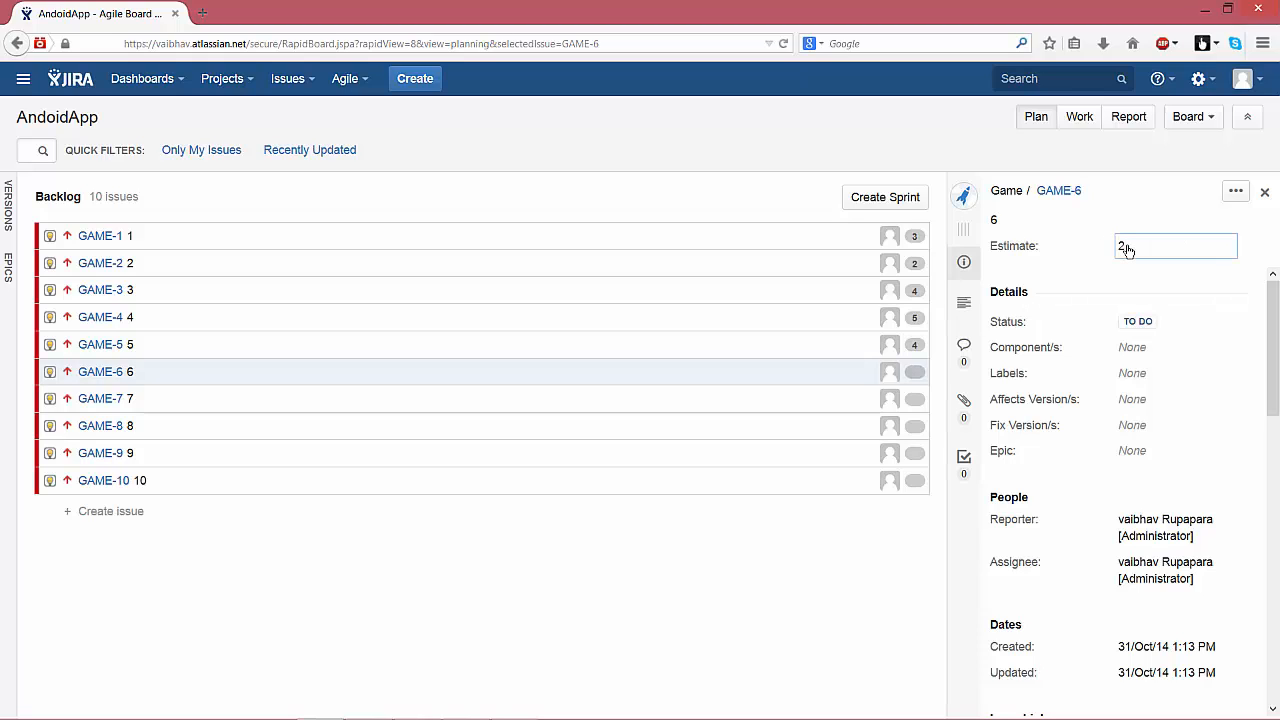
Set the story point estimates of both GAME-7 and GAME-8 to 2
left_click(907, 402)
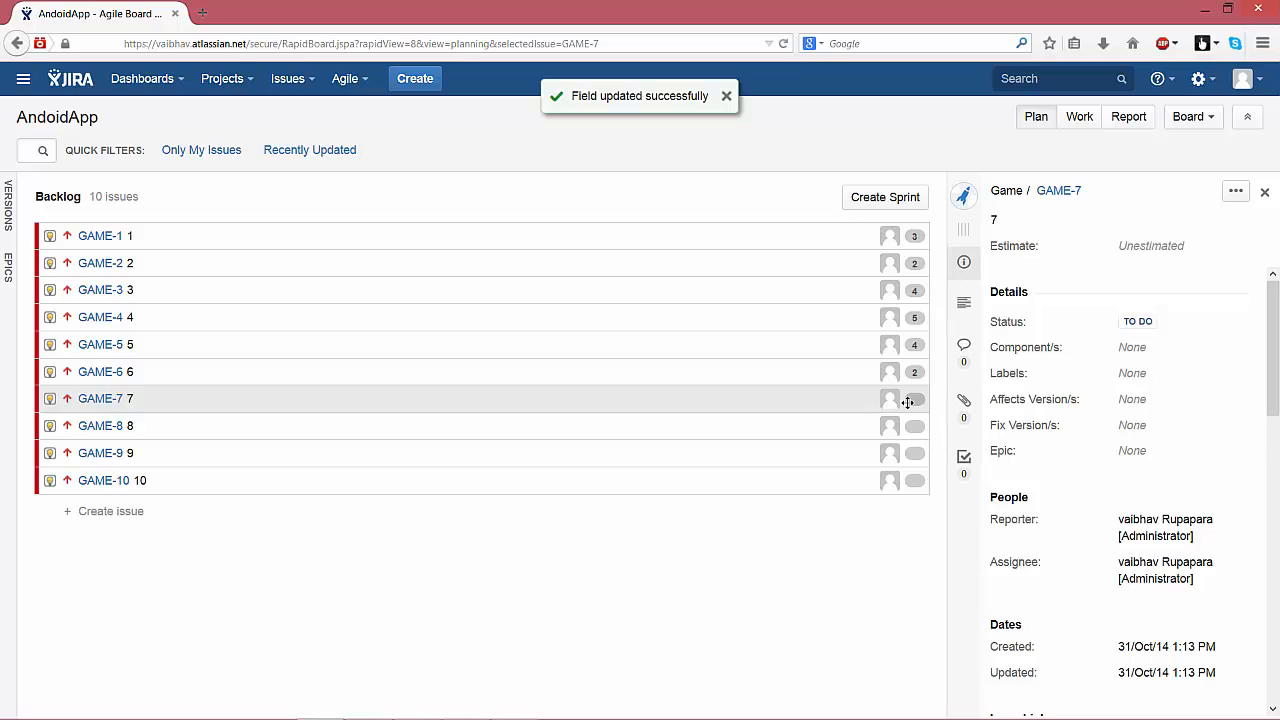
left_click(1139, 254)
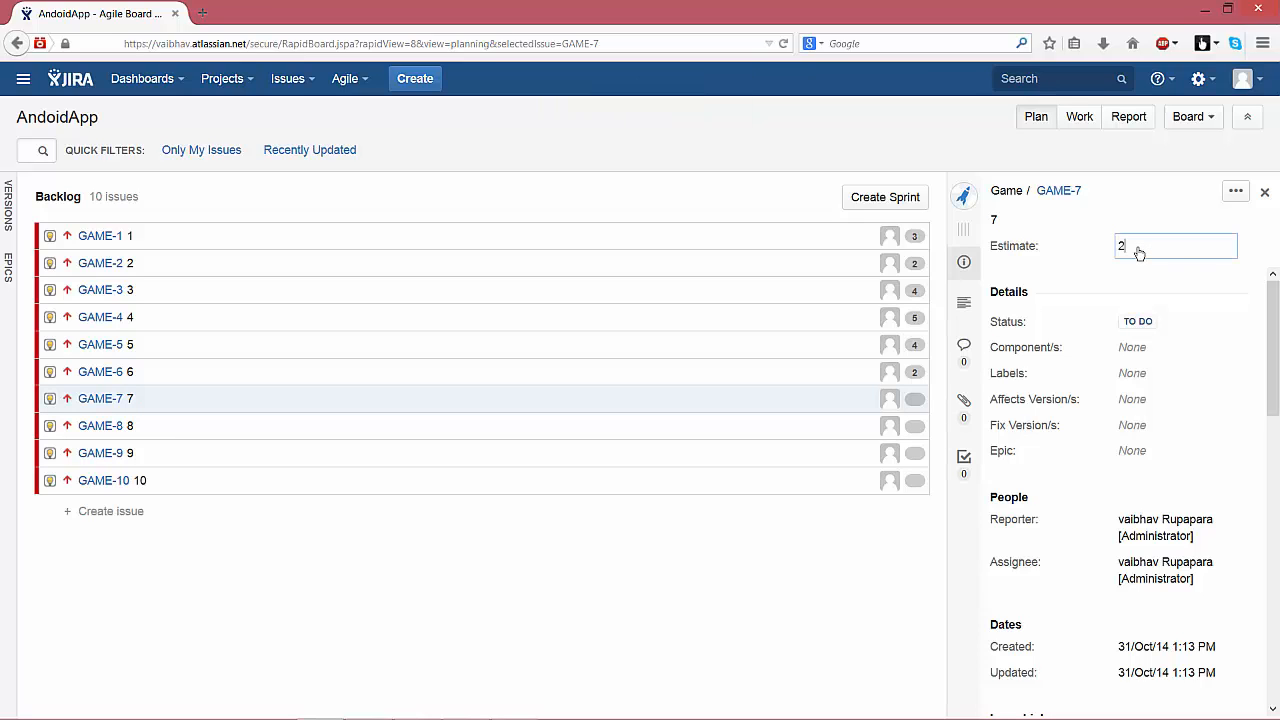
key("Return")
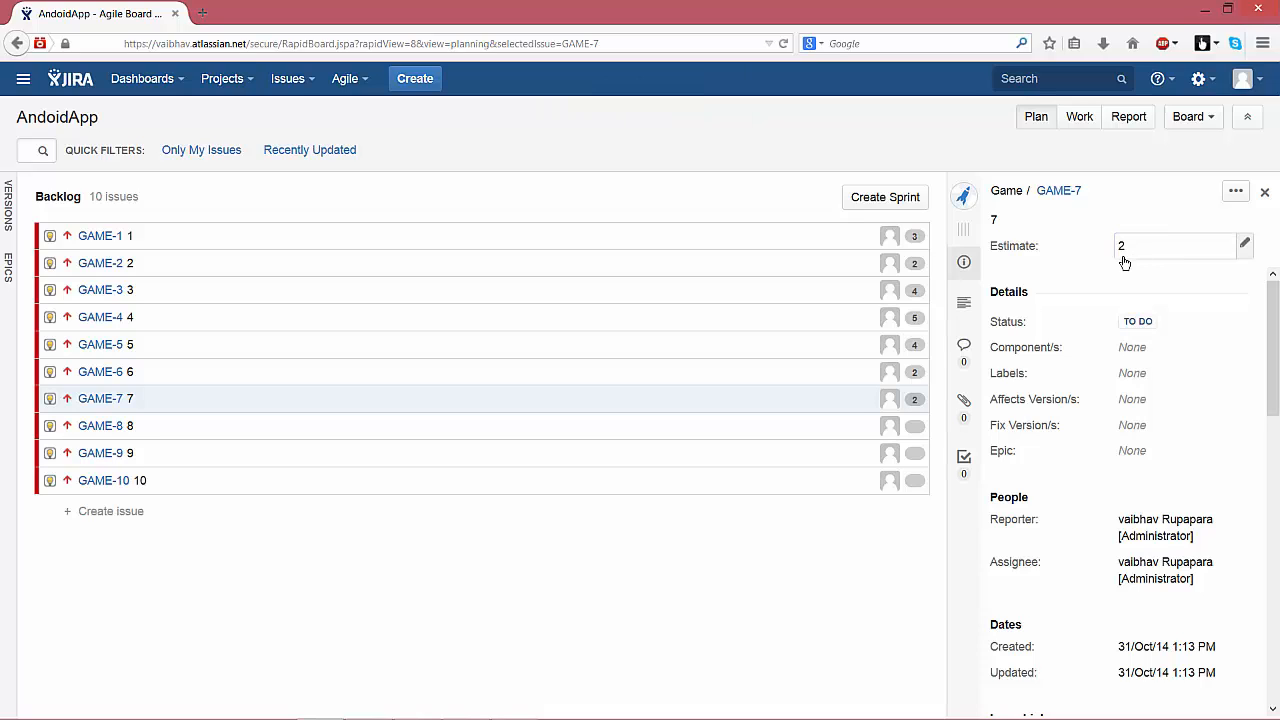
left_click(910, 425)
left_click(1144, 248)
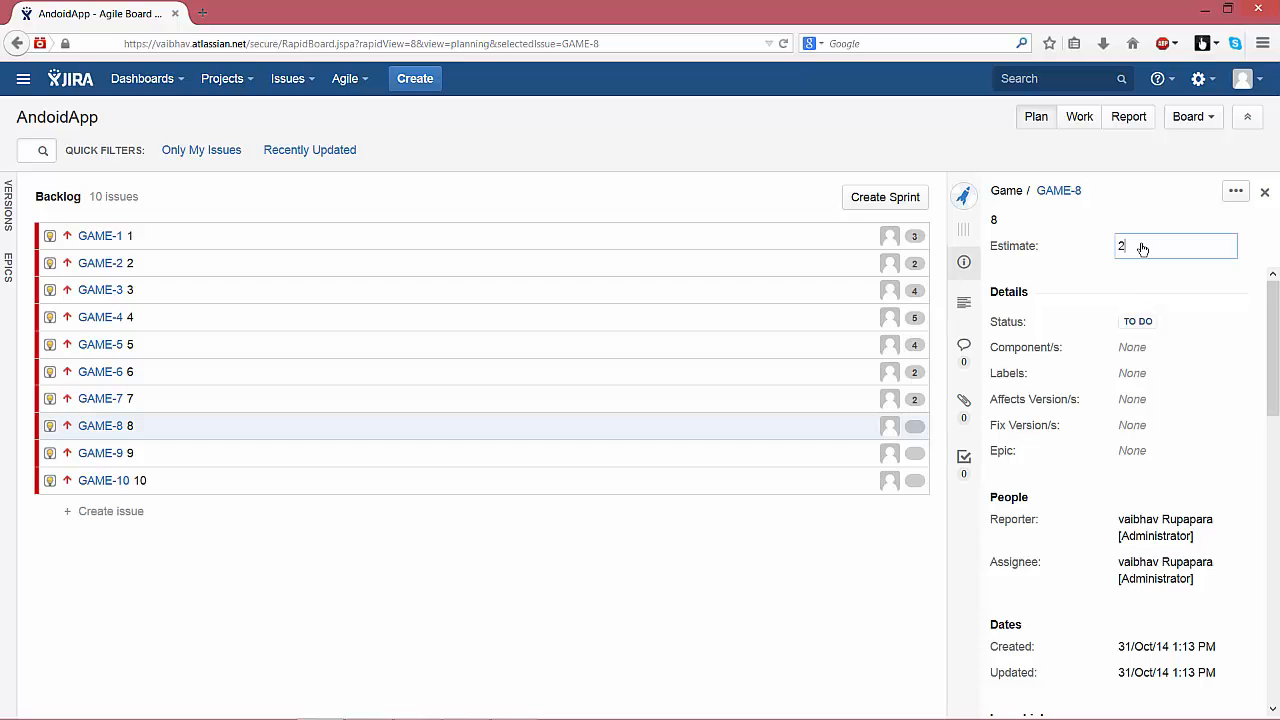
key("Return")
Set the story point estimate of GAME-9 to 3 and of GAME-10 to 2
left_click(914, 454)
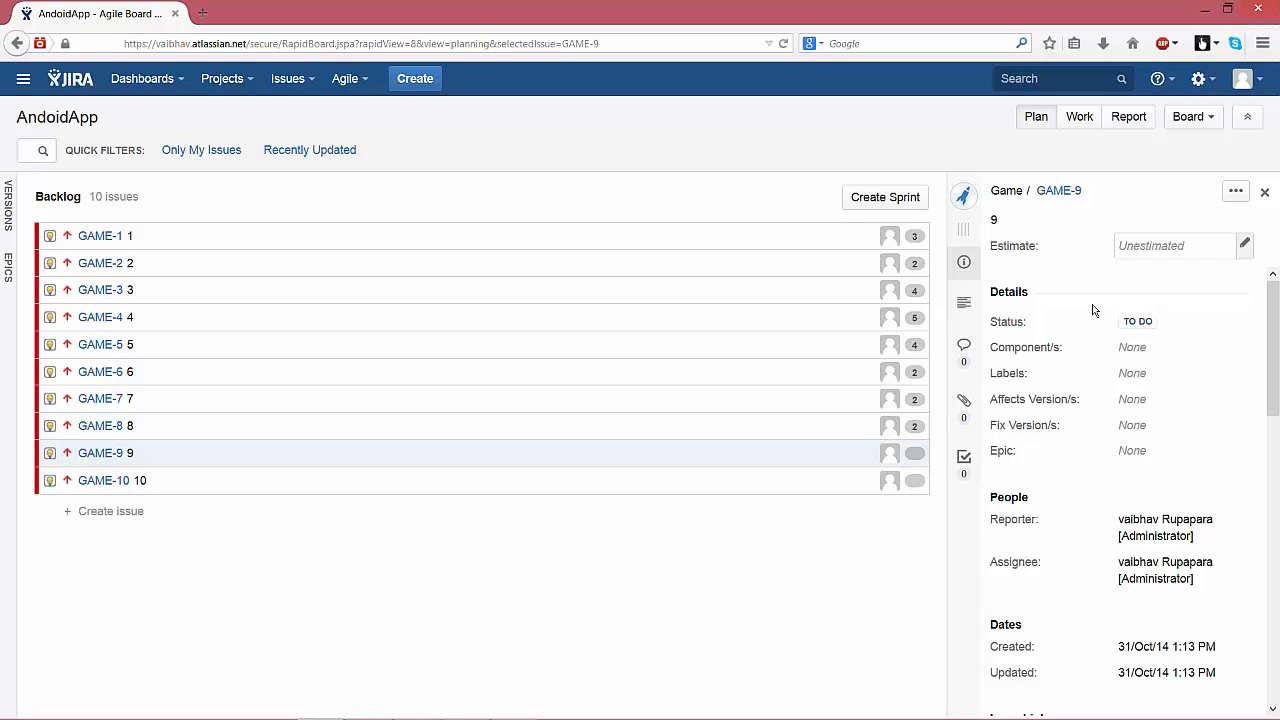
left_click(1166, 246)
type("3")
key("Return")
left_click(910, 480)
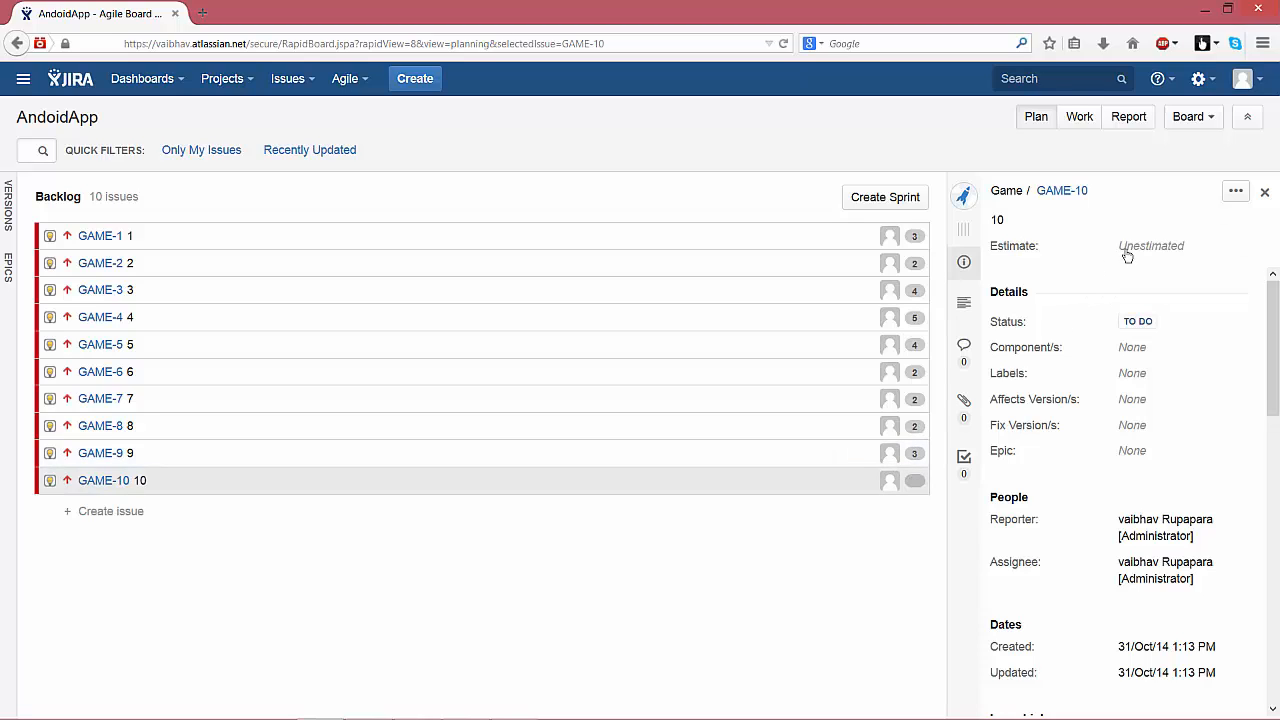
left_click(1129, 250)
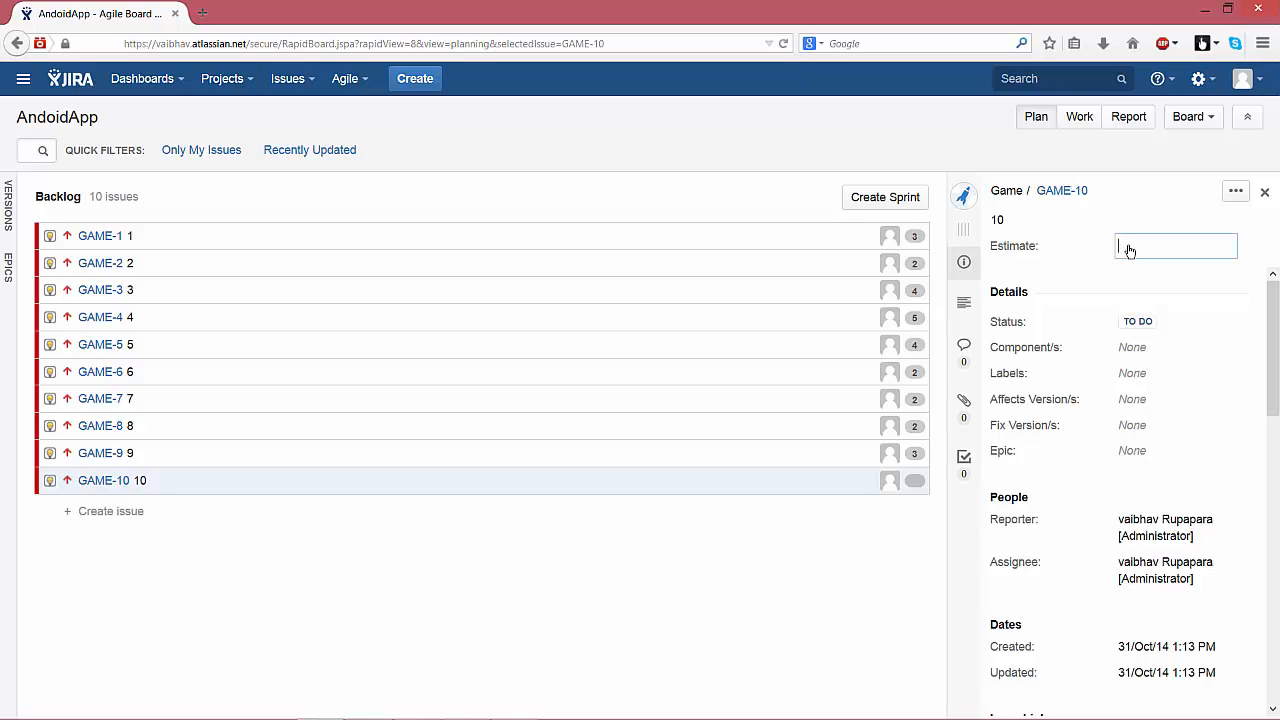
key("Return")
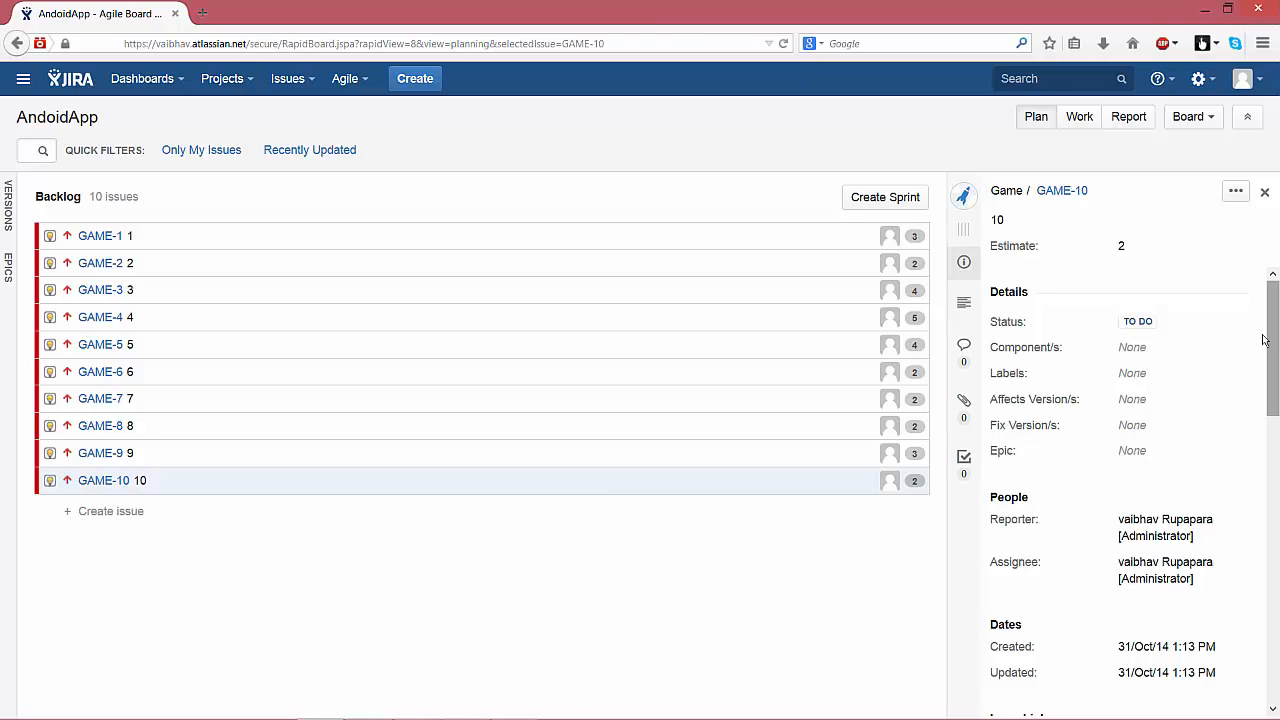
Look through the description, comments, attachments and sub-tasks of GAME-10, viewing the Attach Files dialog without attaching anything
left_click(964, 304)
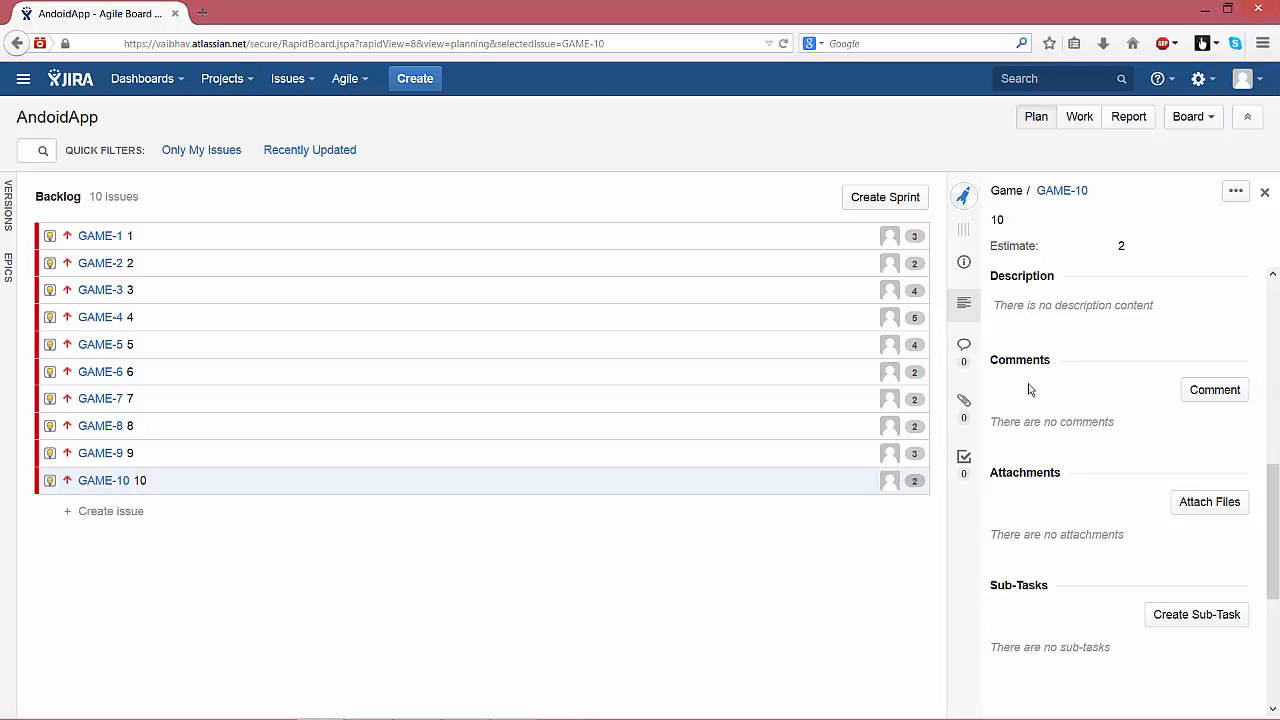
left_click(1218, 512)
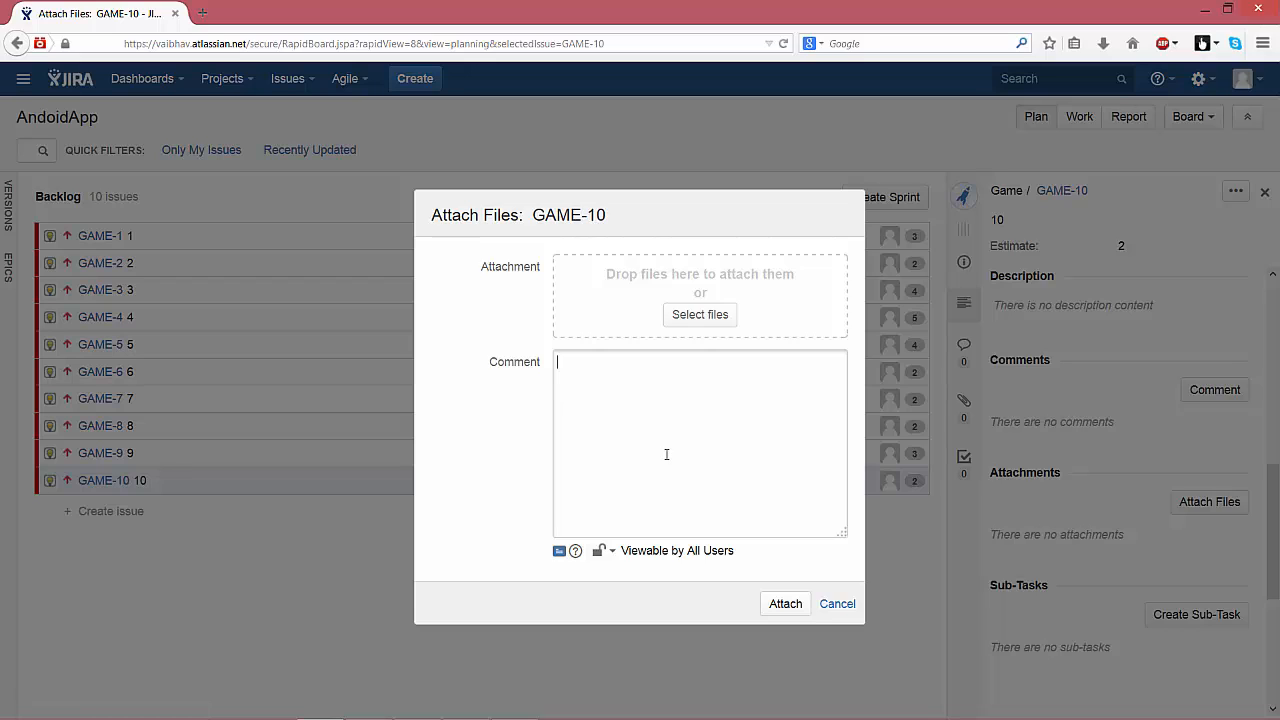
left_click(836, 605)
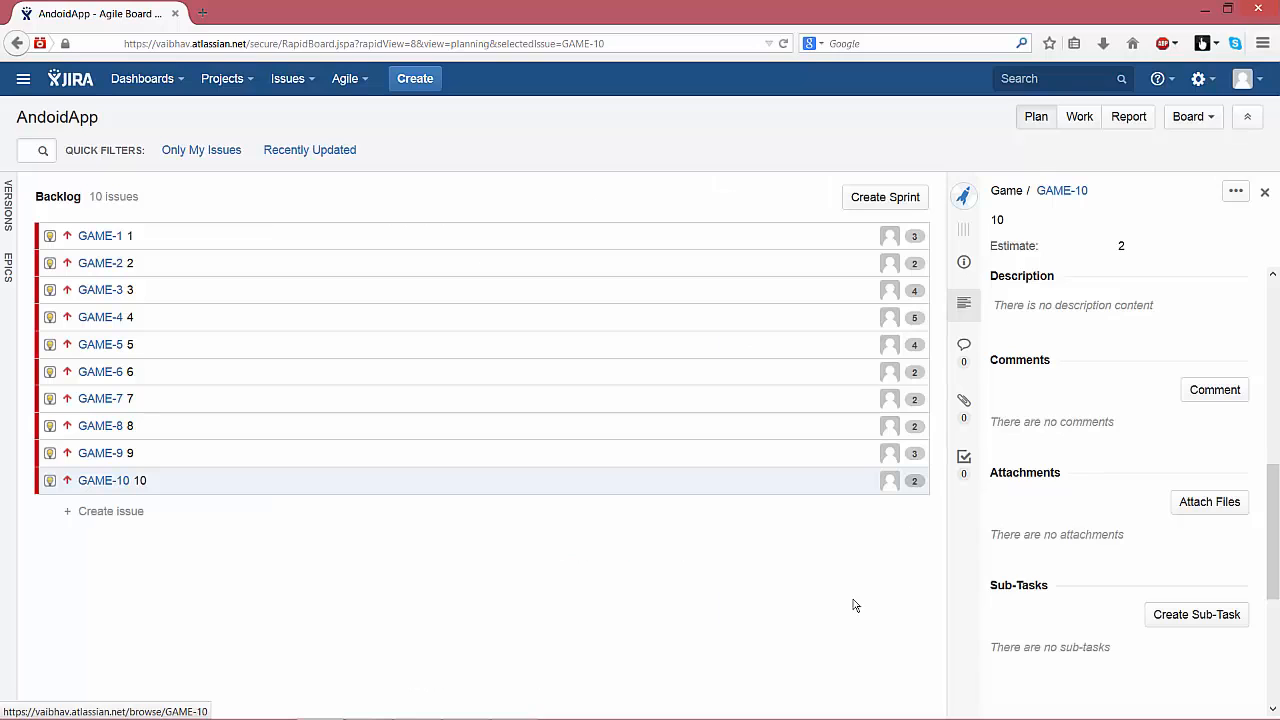
left_click_drag(1270, 488, 1268, 526)
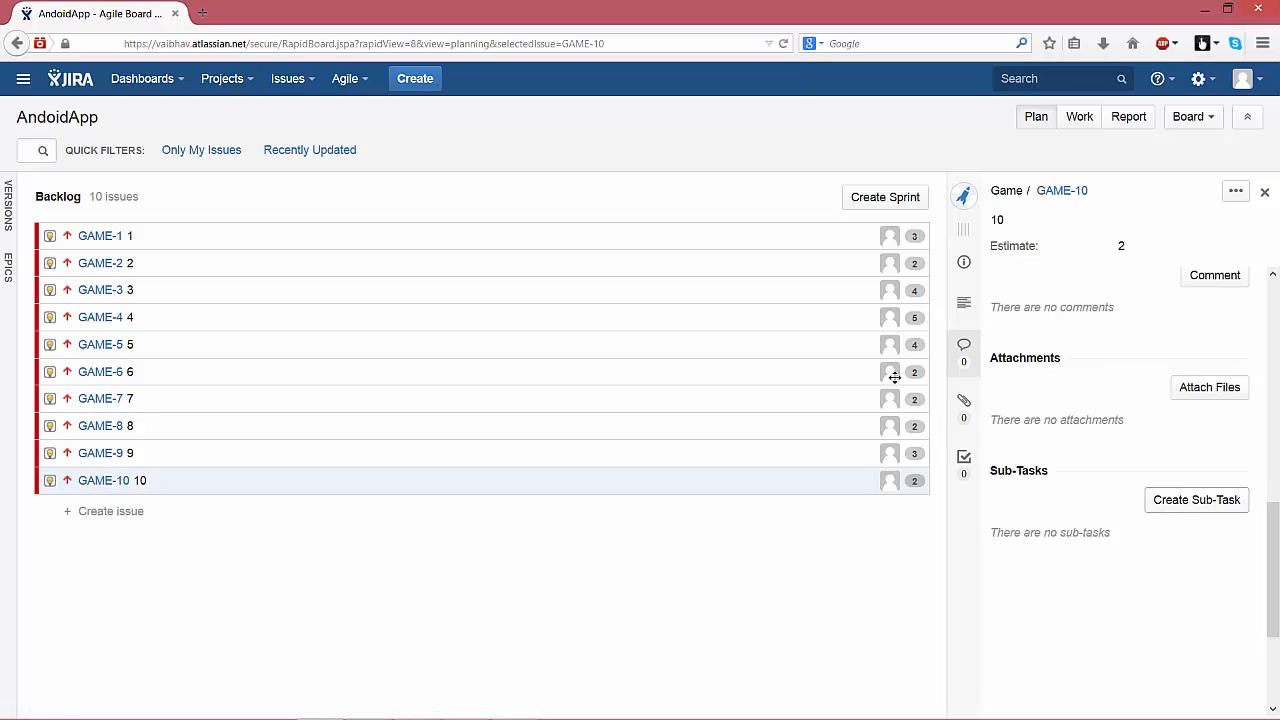
Add a sub-task with the summary "subtask1" to GAME-4
left_click(873, 325)
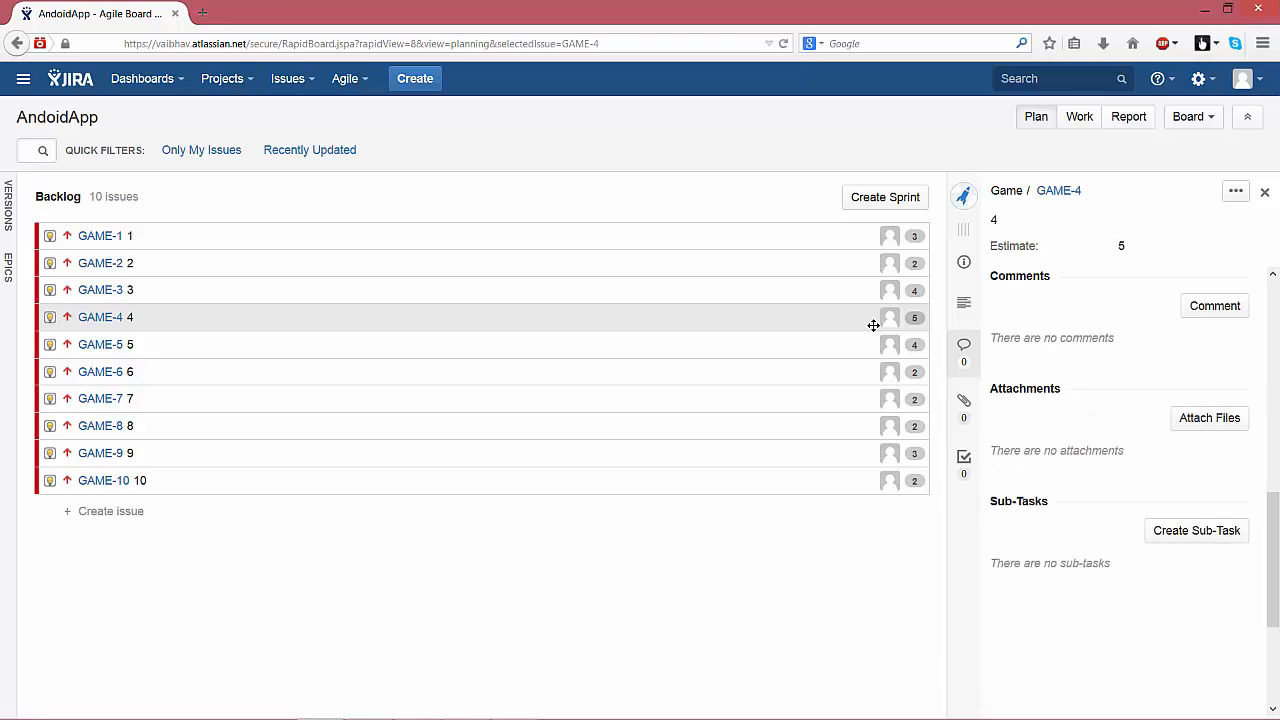
left_click(1180, 540)
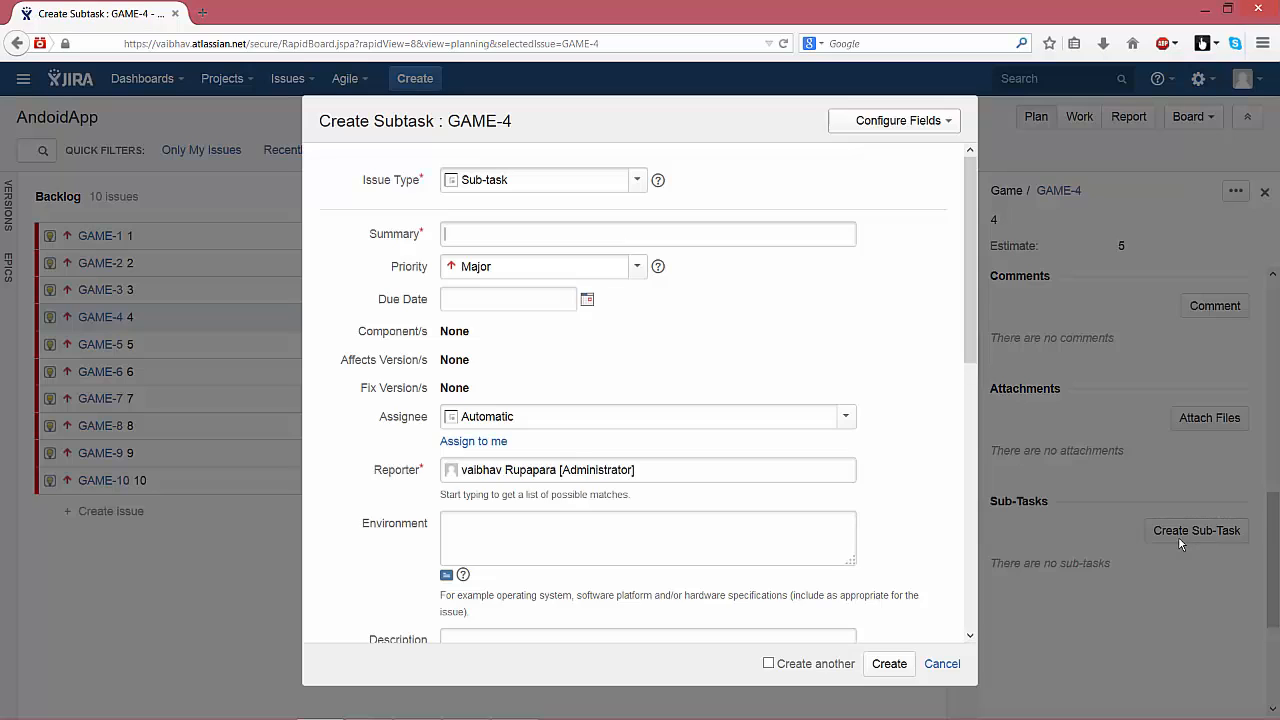
left_click(669, 237)
left_click(669, 237)
type("sub")
type("task1")
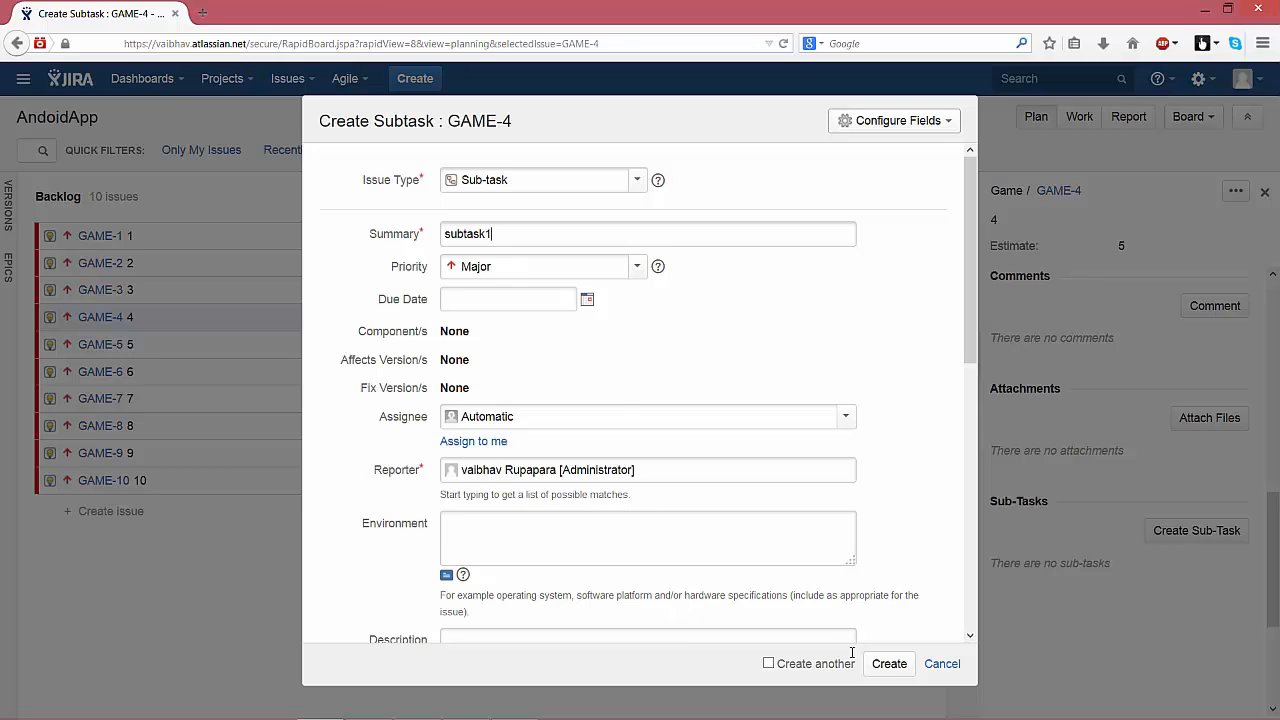
left_click(893, 667)
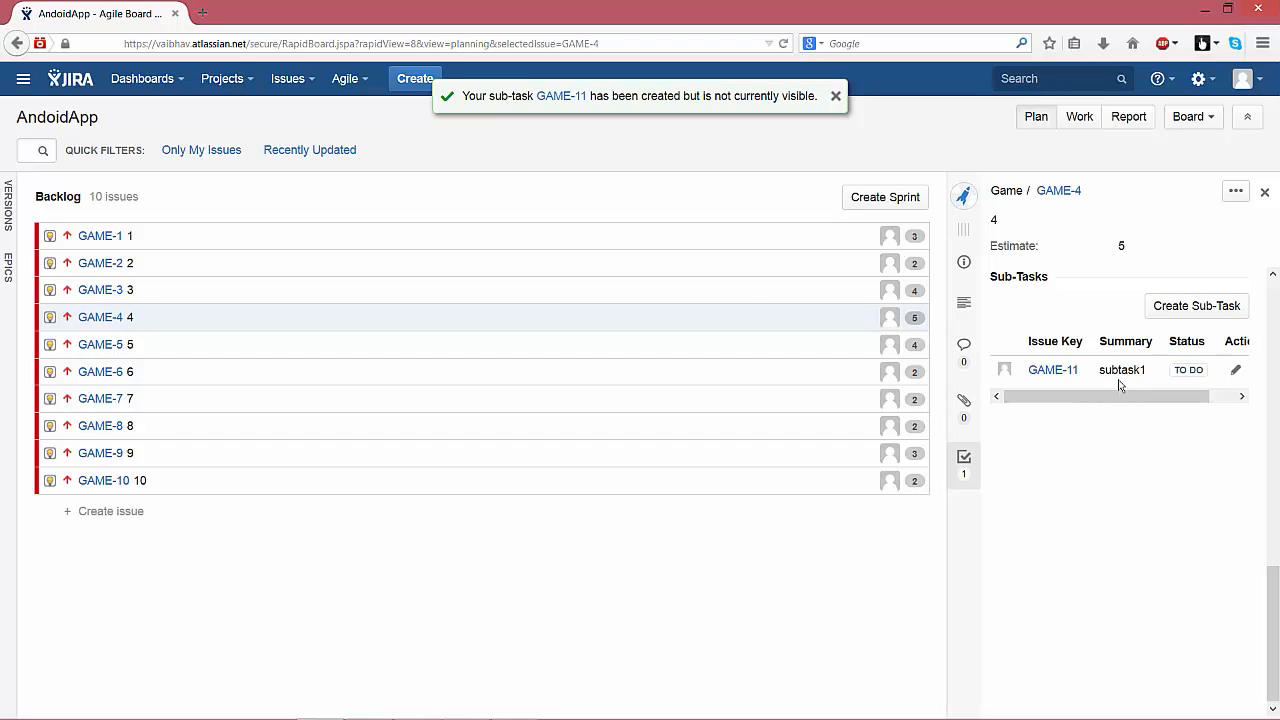
Add another sub-task to GAME-4 with the summary "subtask2" and the priority Critical
left_click(1197, 311)
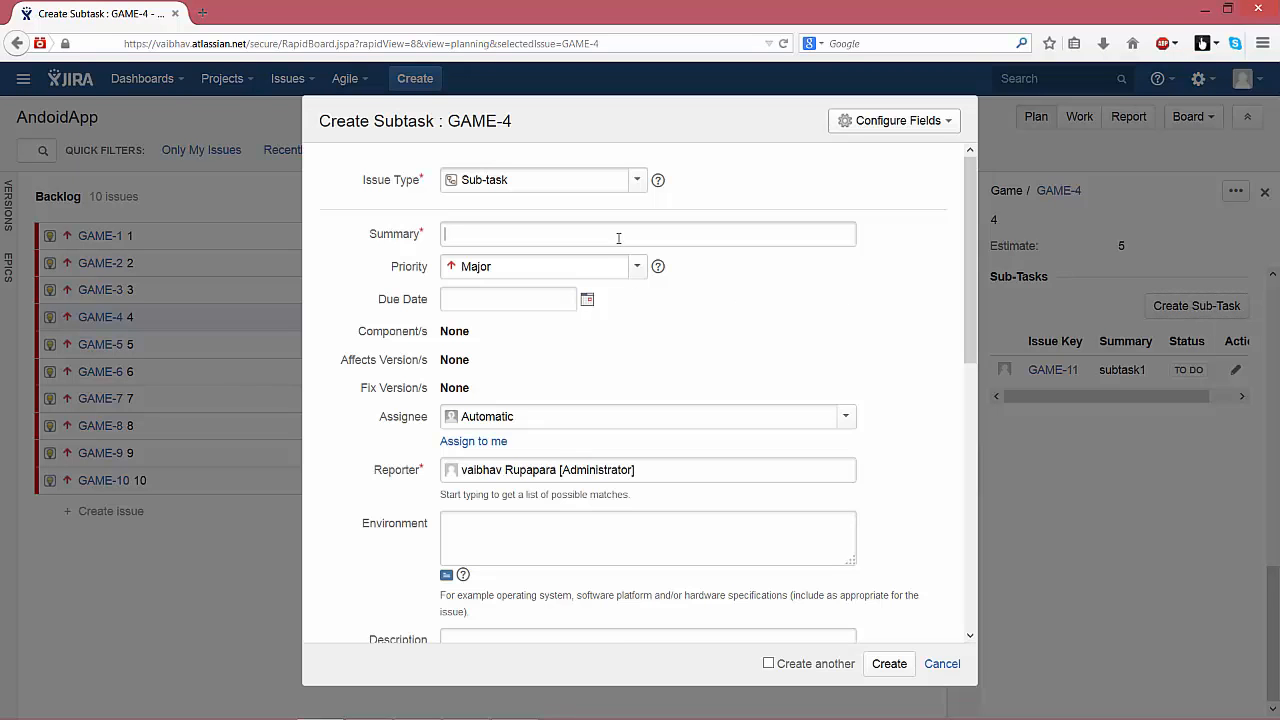
left_click(618, 236)
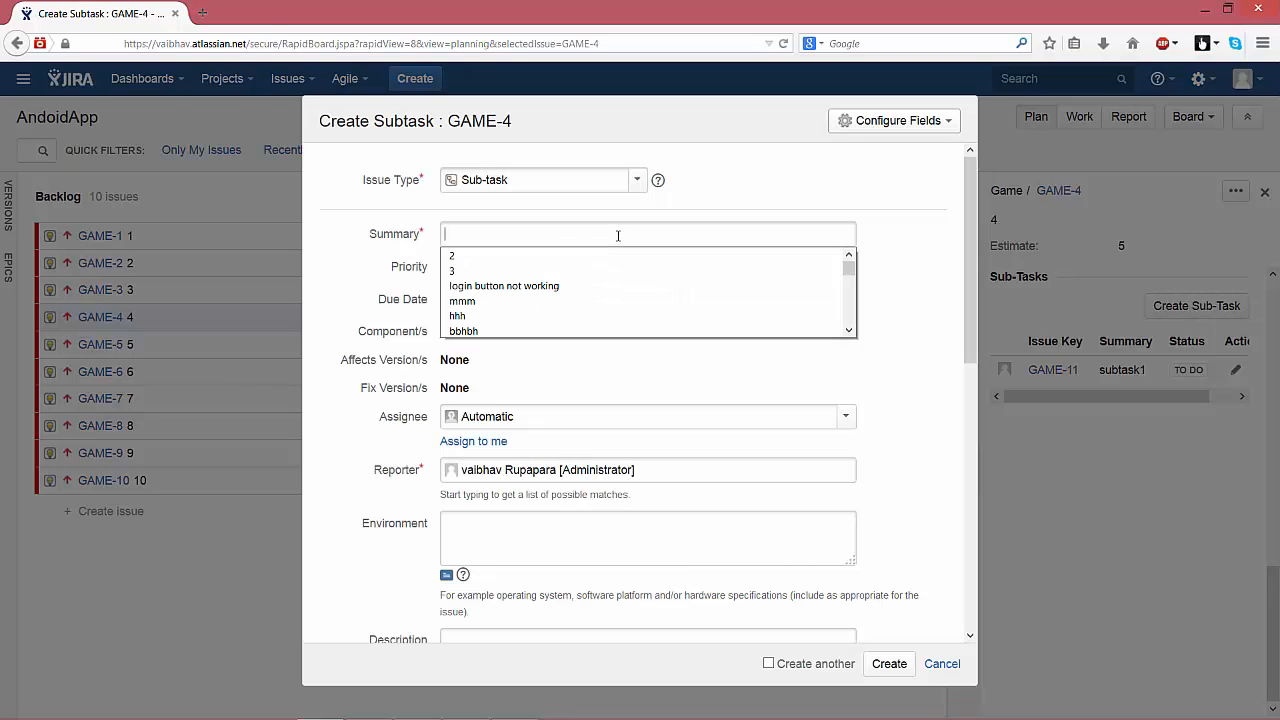
type("subtask2")
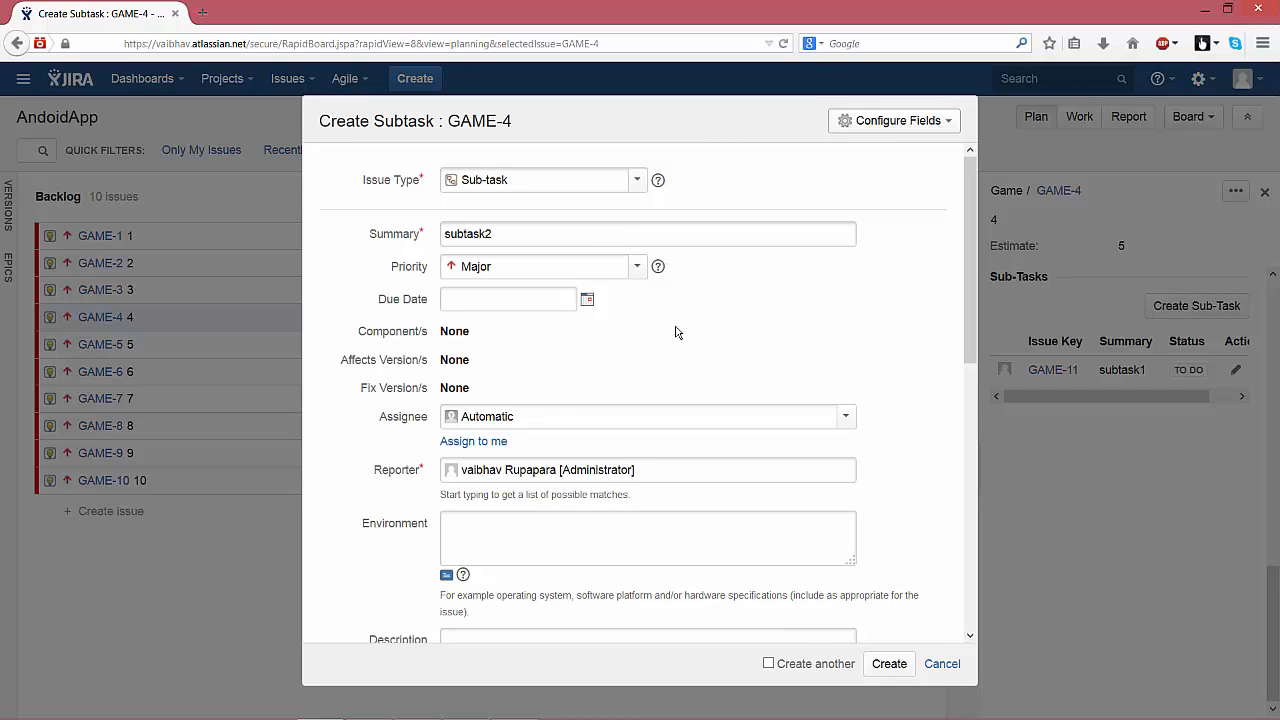
left_click(636, 268)
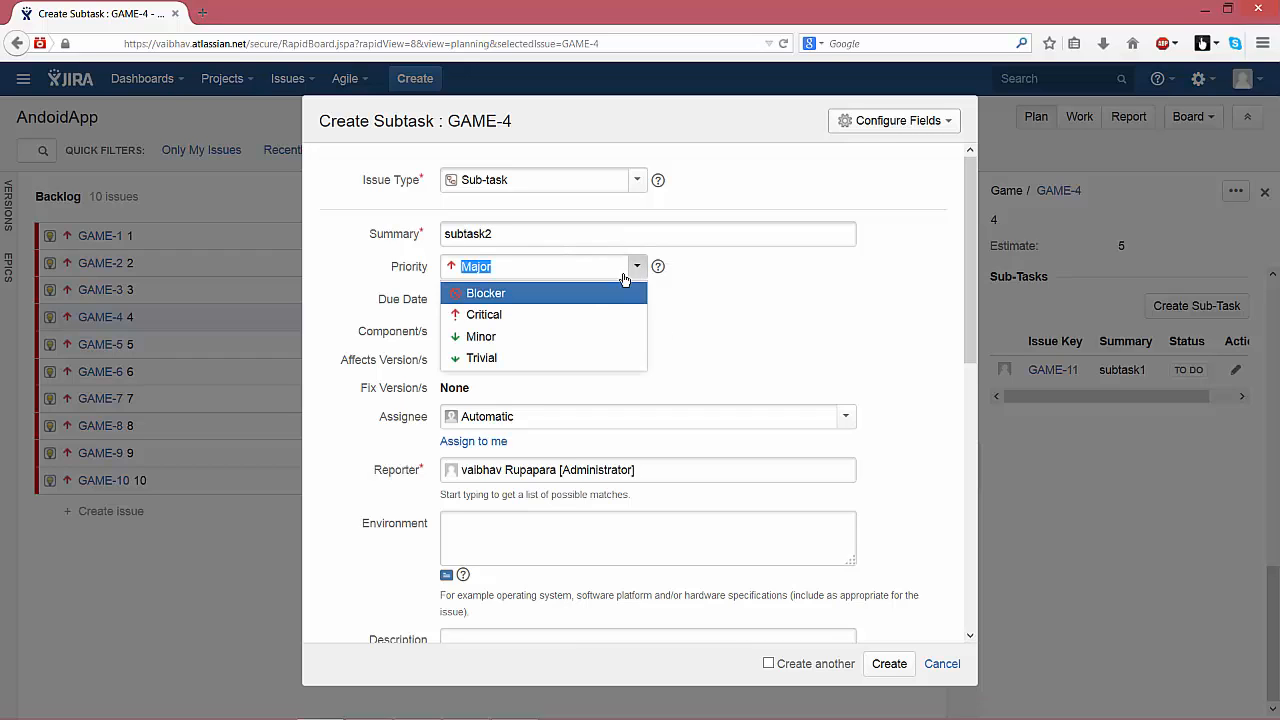
left_click(551, 316)
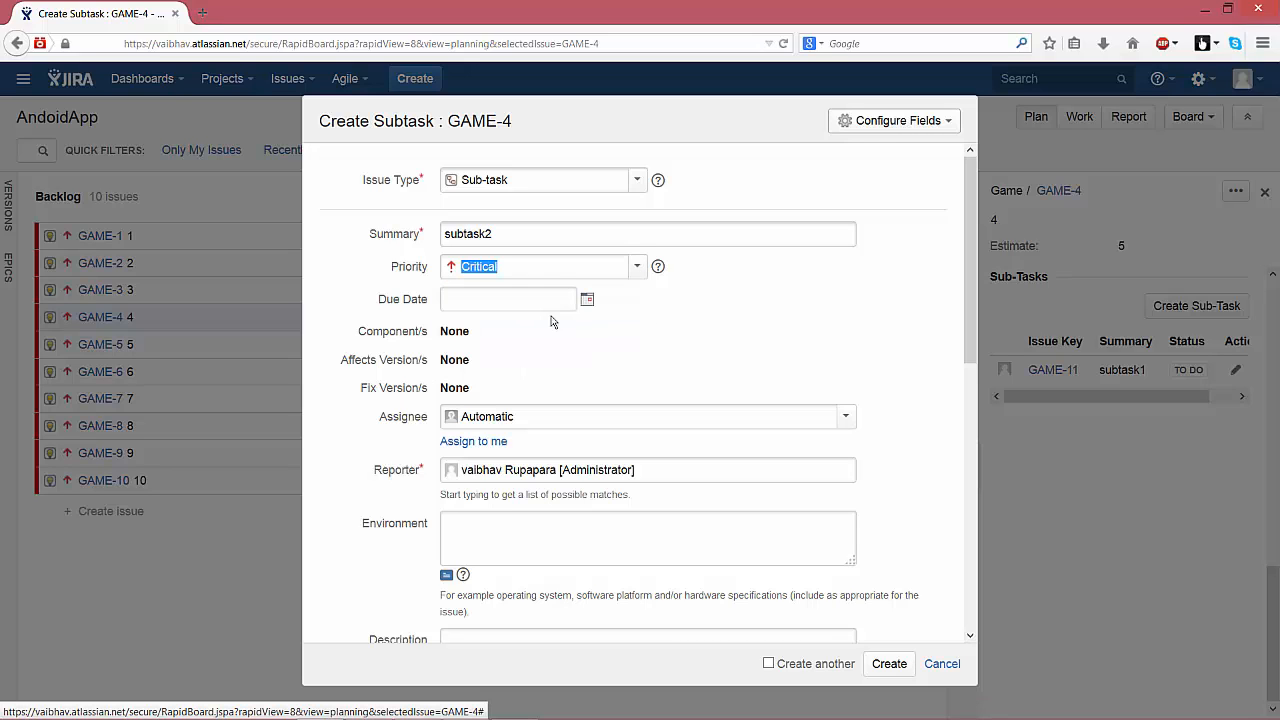
left_click(884, 667)
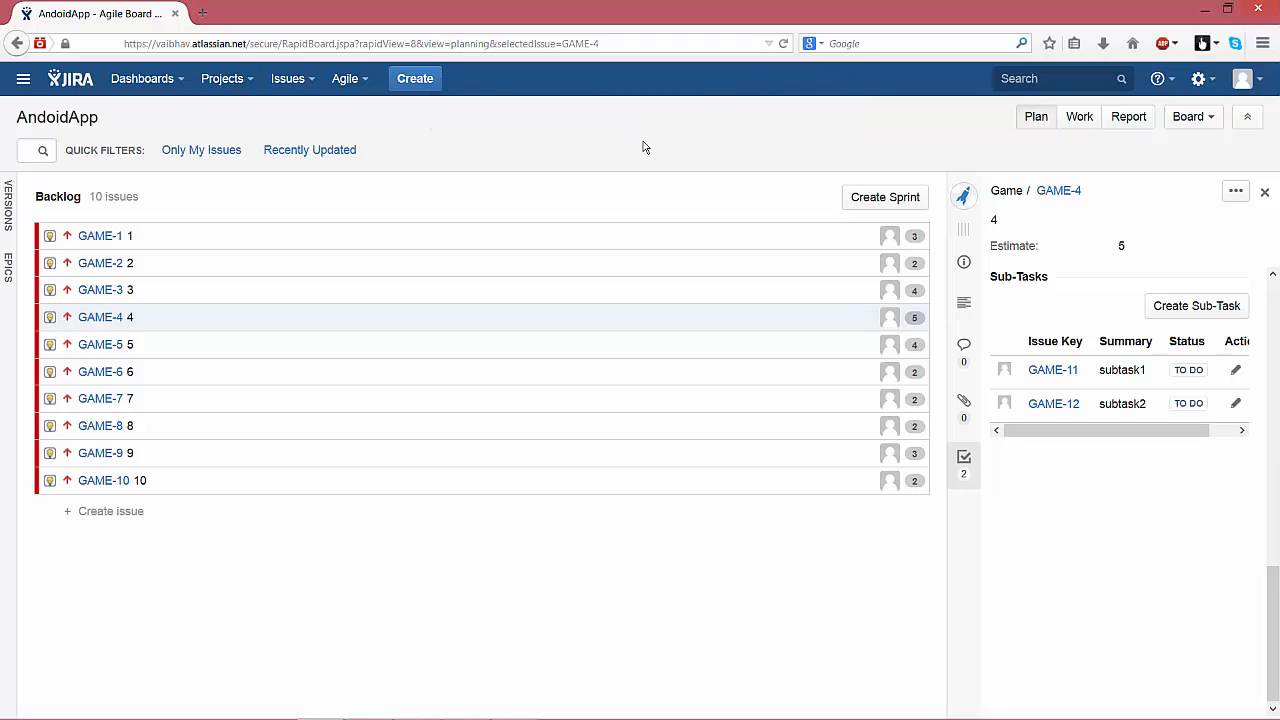
Create three empty sprints, Sprint 1, Sprint 2 and Sprint 3, above the backlog
left_click(876, 197)
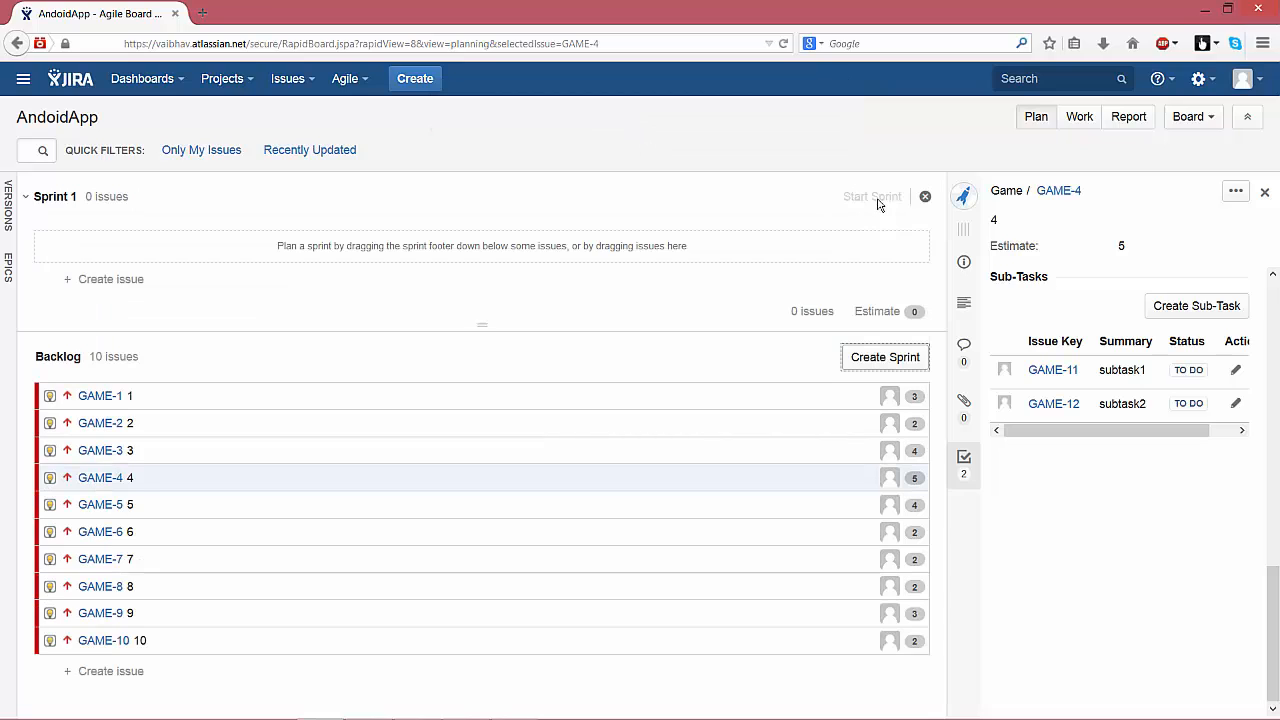
left_click(878, 358)
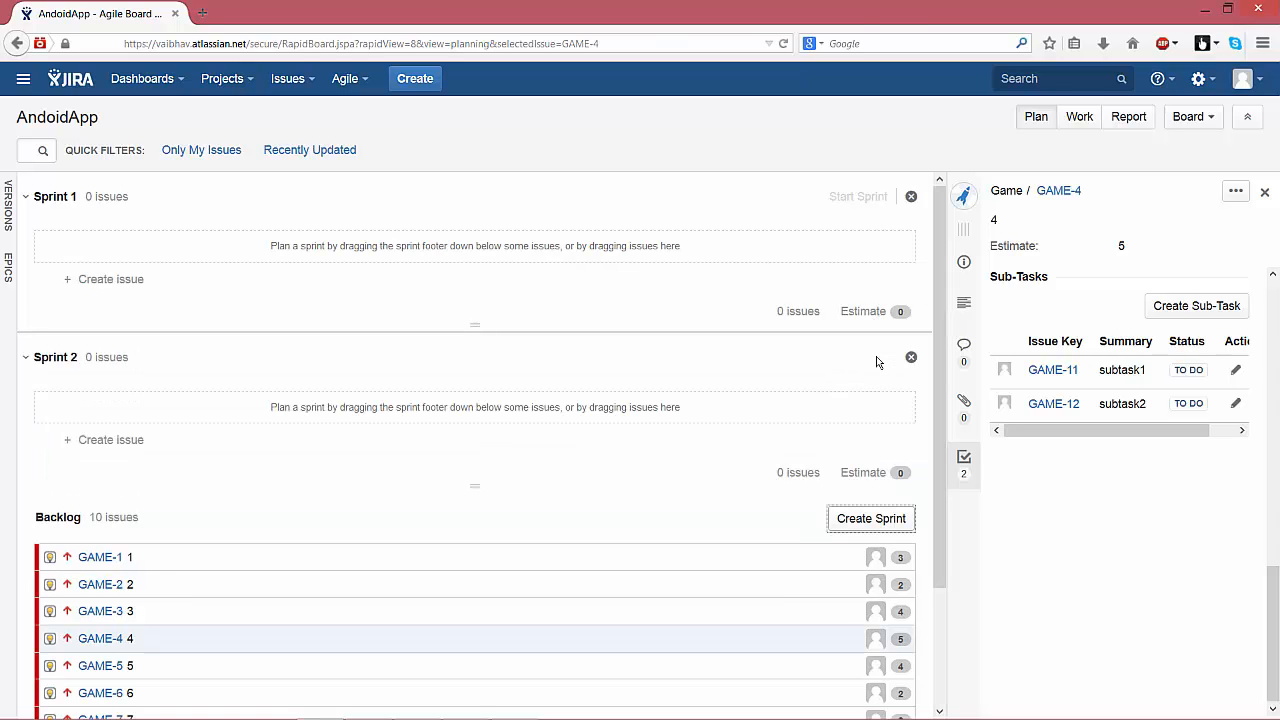
left_click(866, 520)
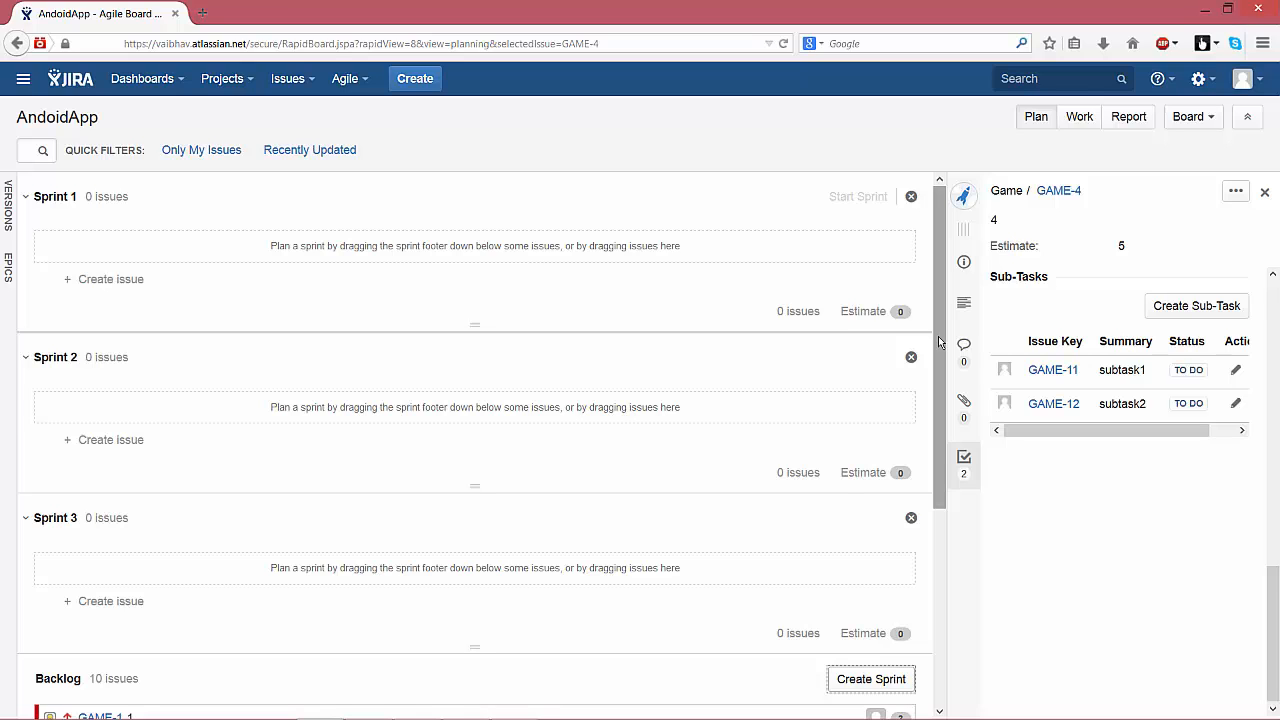
Extend Sprint 1 over GAME-1, GAME-2 and GAME-3, and Sprint 2 over GAME-4 and GAME-5
mouse_move(938, 338)
left_mouse_down()
mouse_move(946, 380)
mouse_move(931, 330)
left_mouse_up()
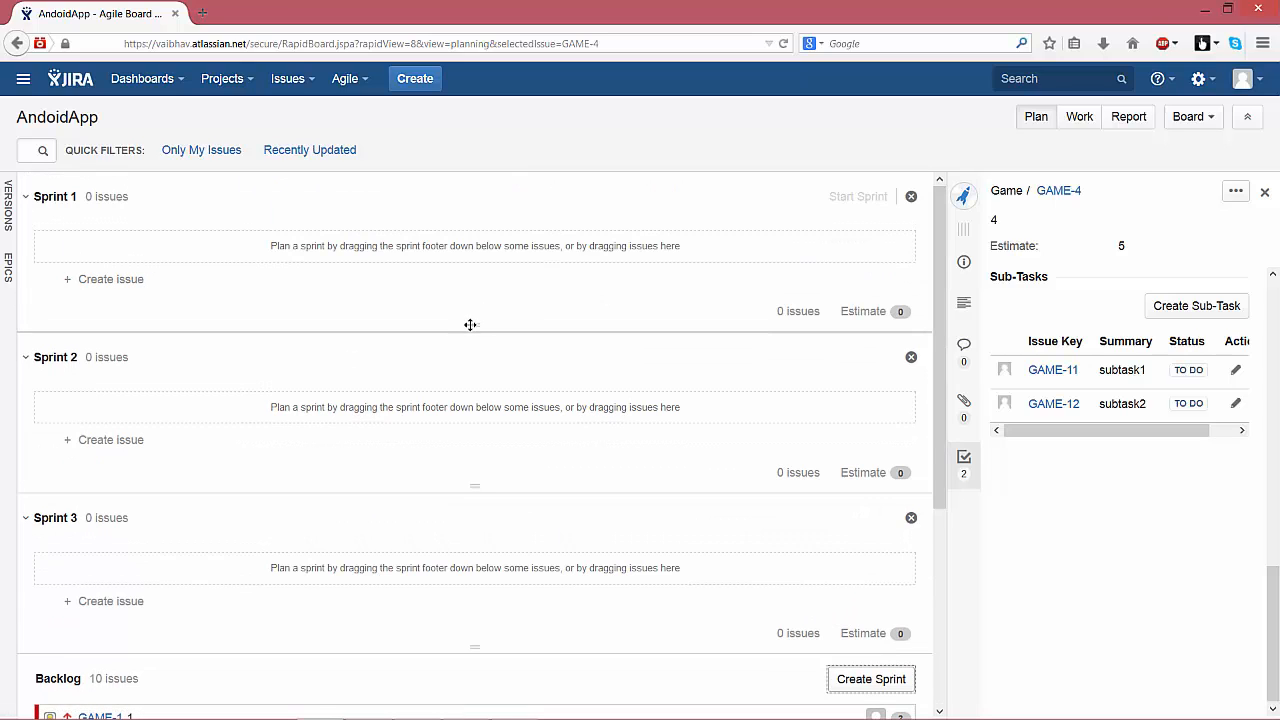
left_click_drag(471, 329, 890, 604)
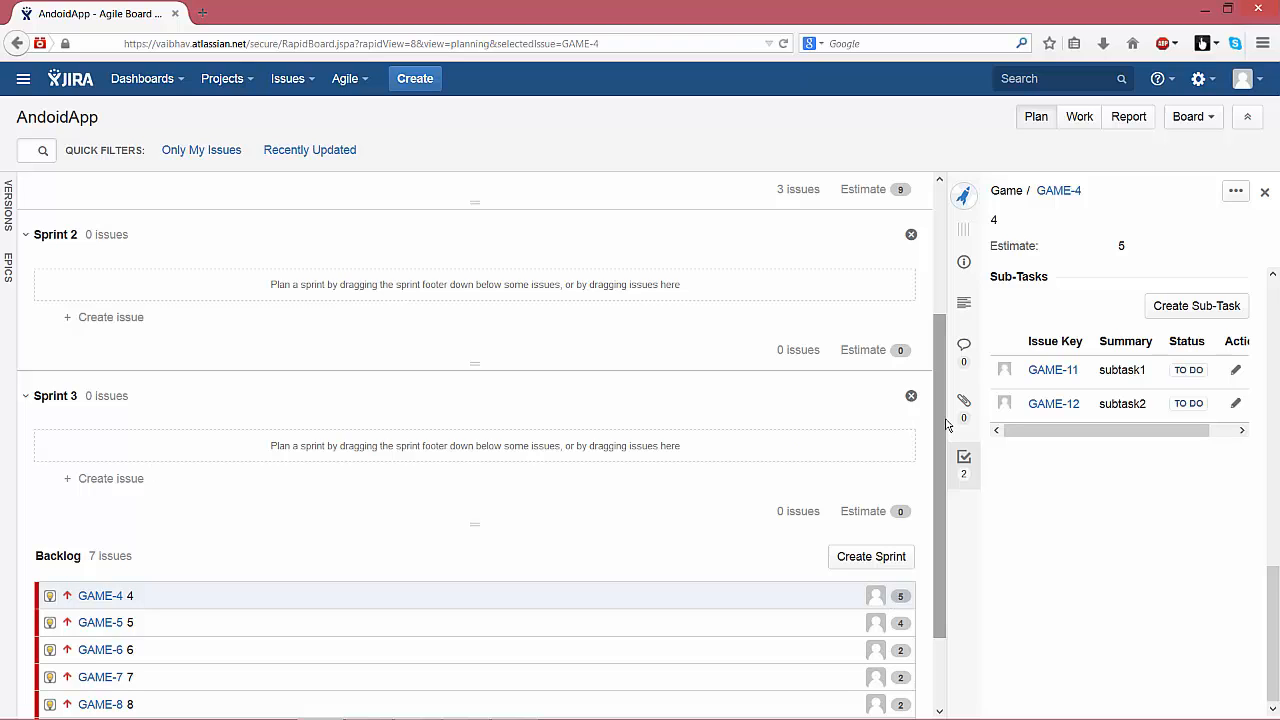
mouse_move(939, 416)
left_mouse_down()
mouse_move(938, 382)
mouse_move(939, 398)
left_mouse_up()
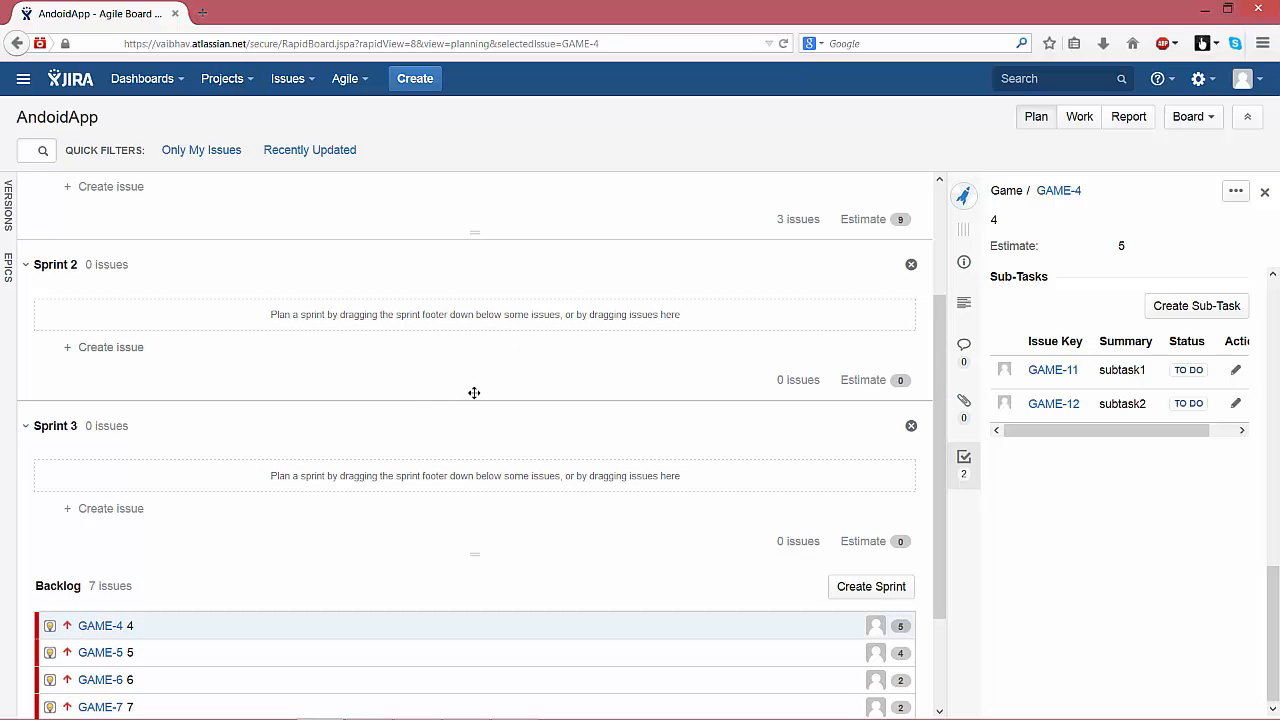
left_click_drag(474, 391, 466, 485)
mouse_move(457, 574)
left_mouse_down()
mouse_move(455, 707)
mouse_move(474, 589)
left_mouse_up()
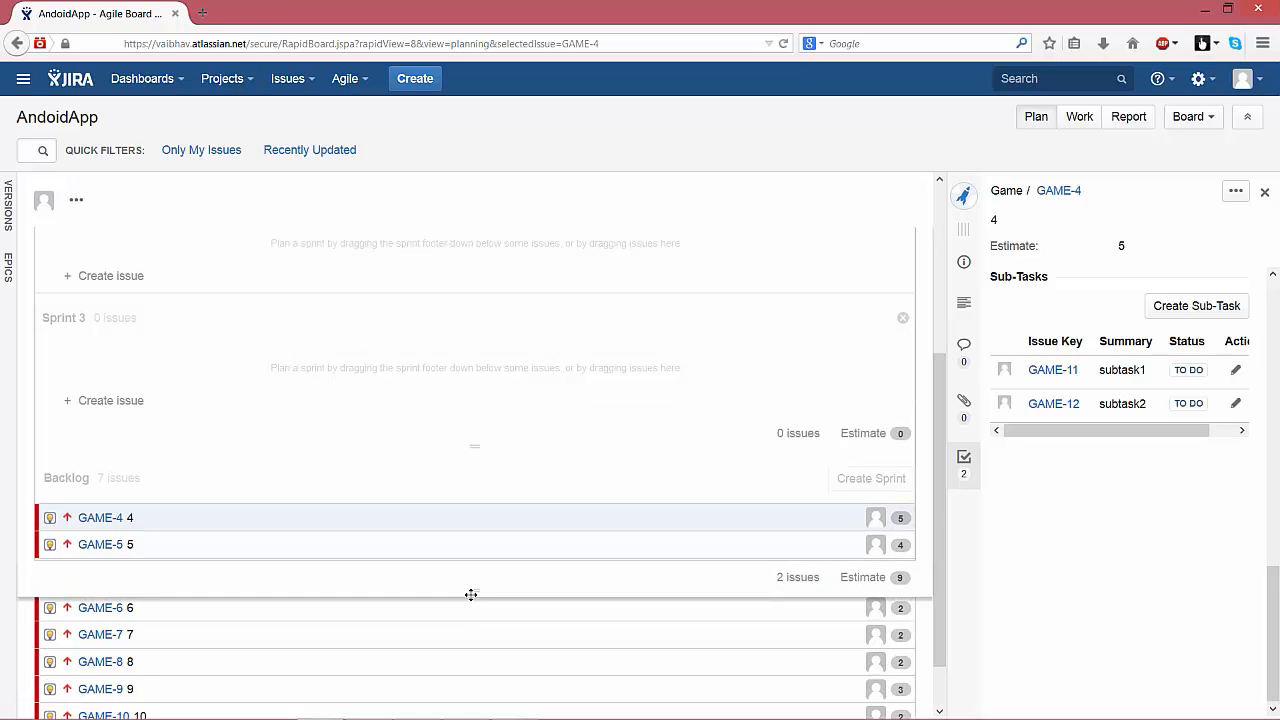
left_click_drag(471, 594, 471, 592)
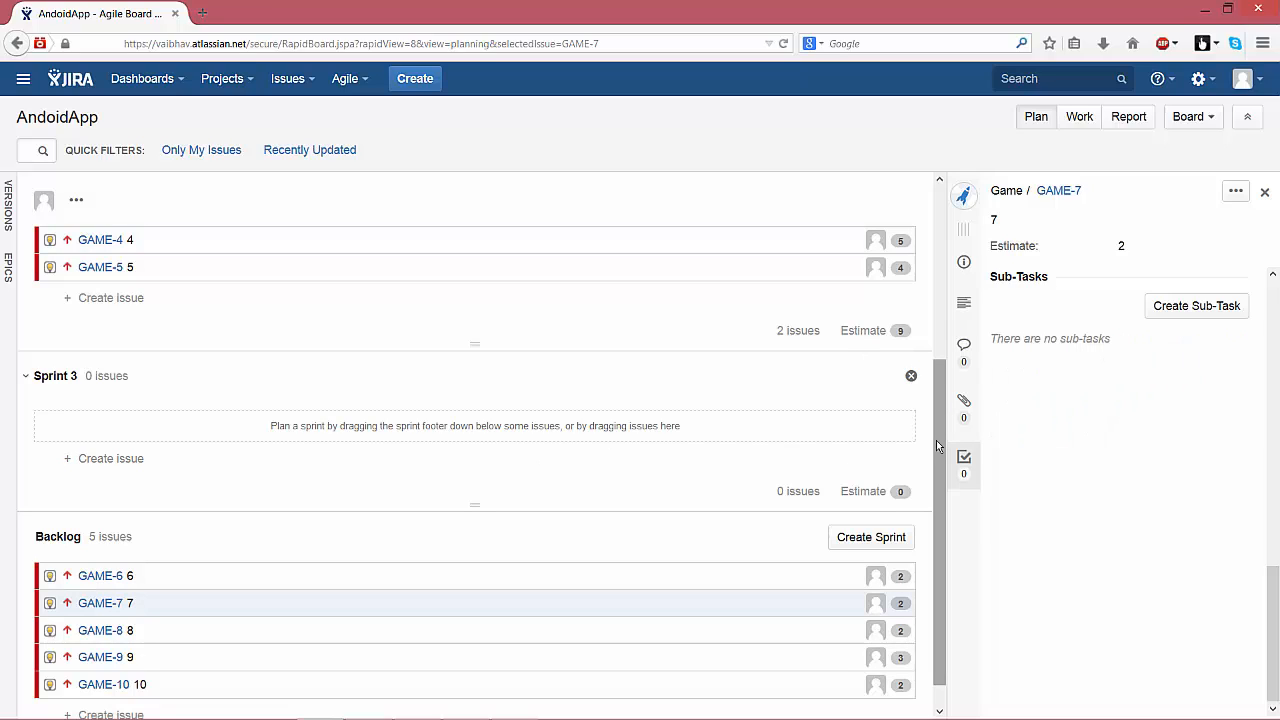
Start Sprint 1 with its end date set to 31/Oct/14 01:21 PM
left_click_drag(938, 445, 928, 268)
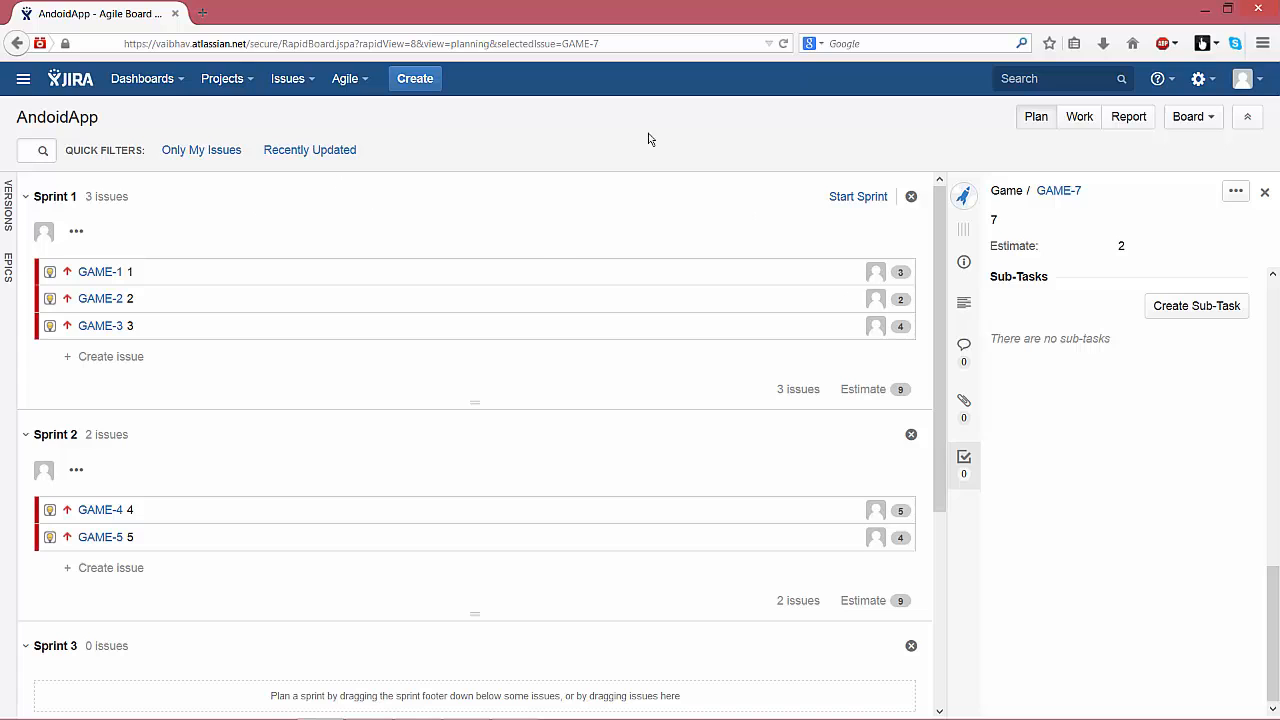
left_click(865, 199)
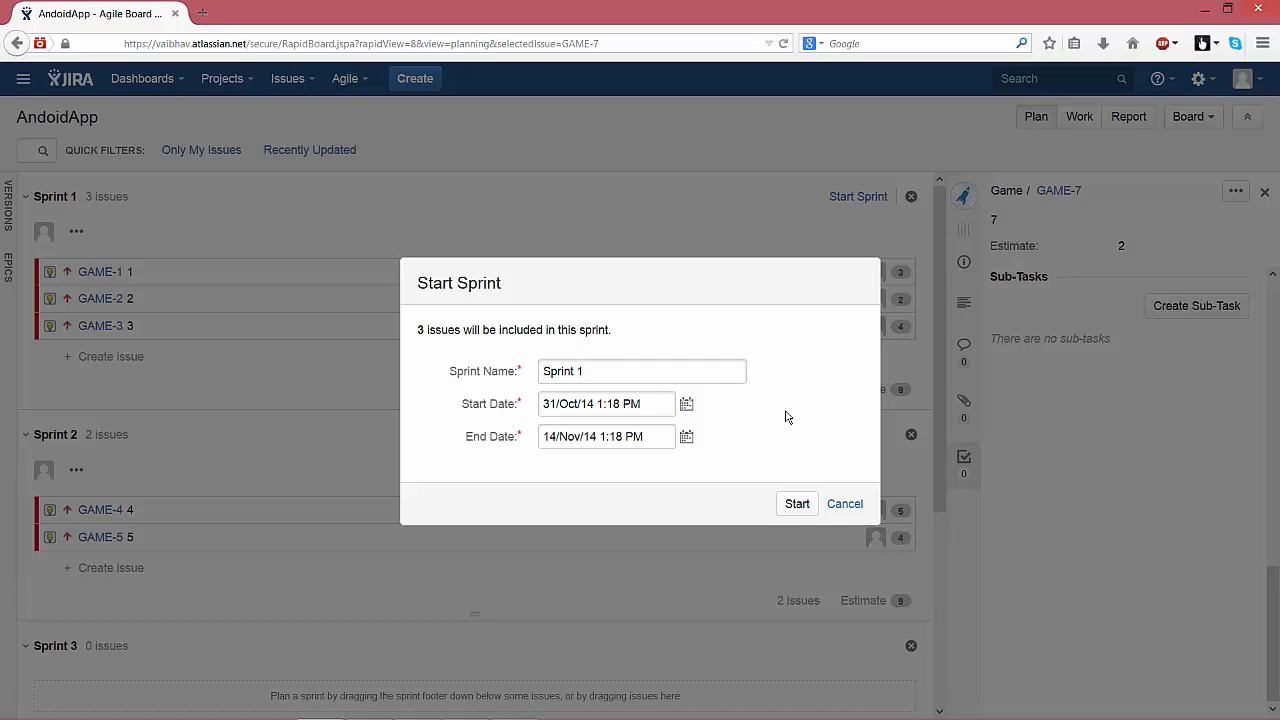
left_click(688, 440)
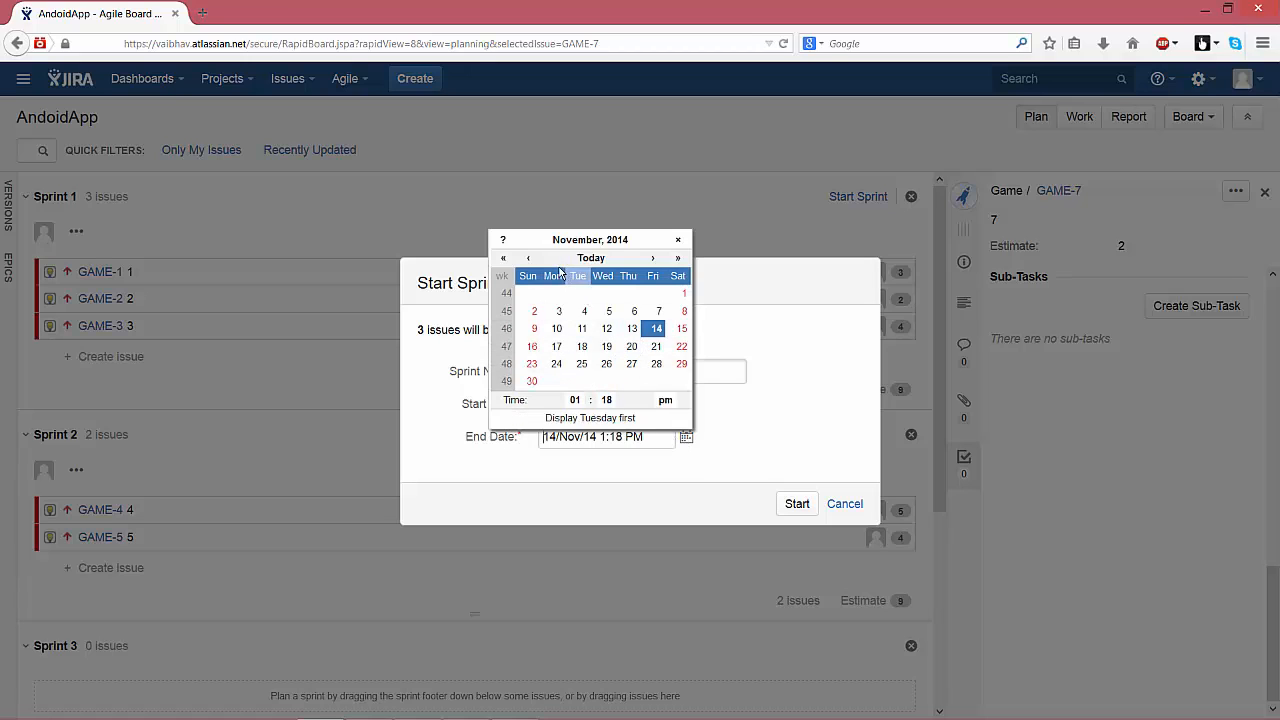
left_click(529, 262)
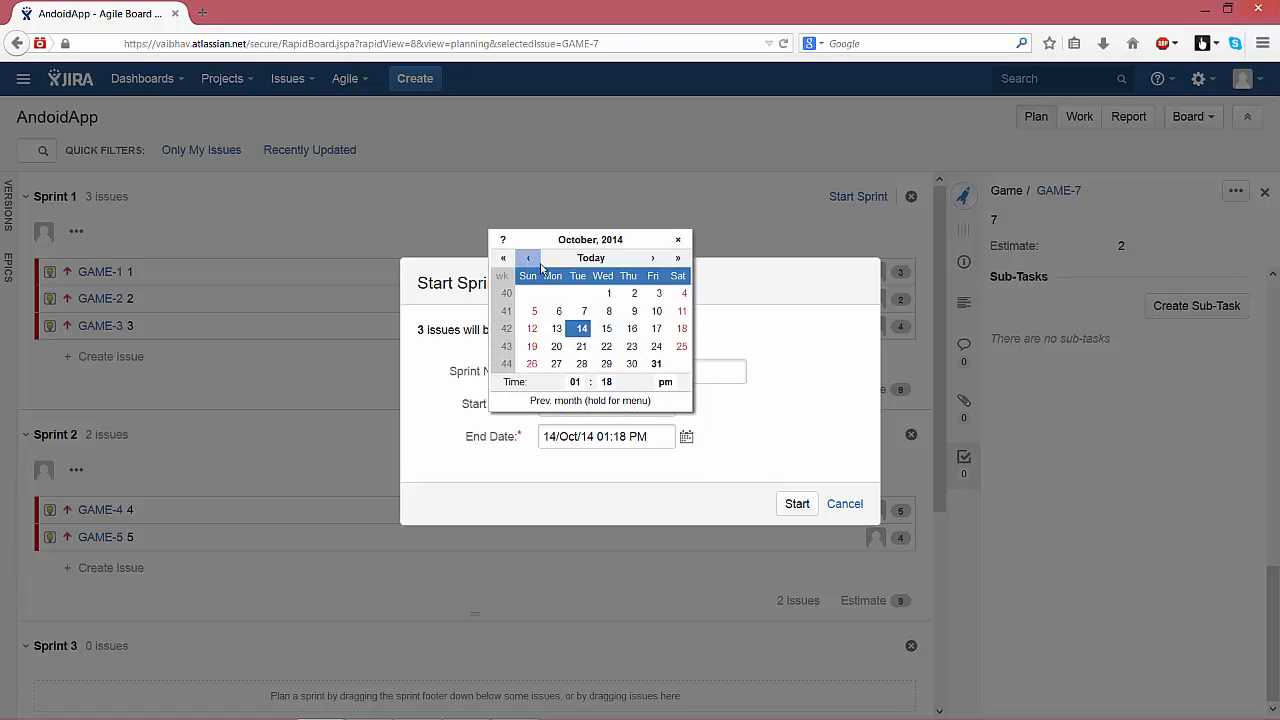
left_click(656, 363)
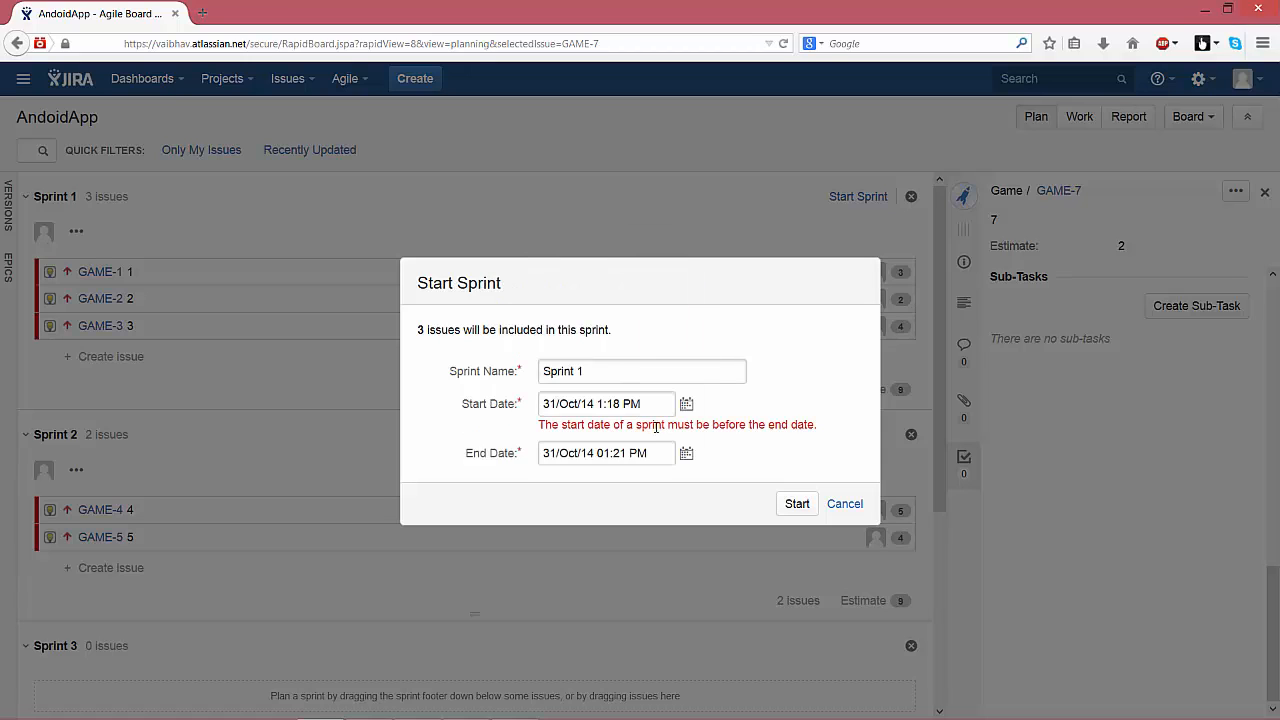
left_click(796, 505)
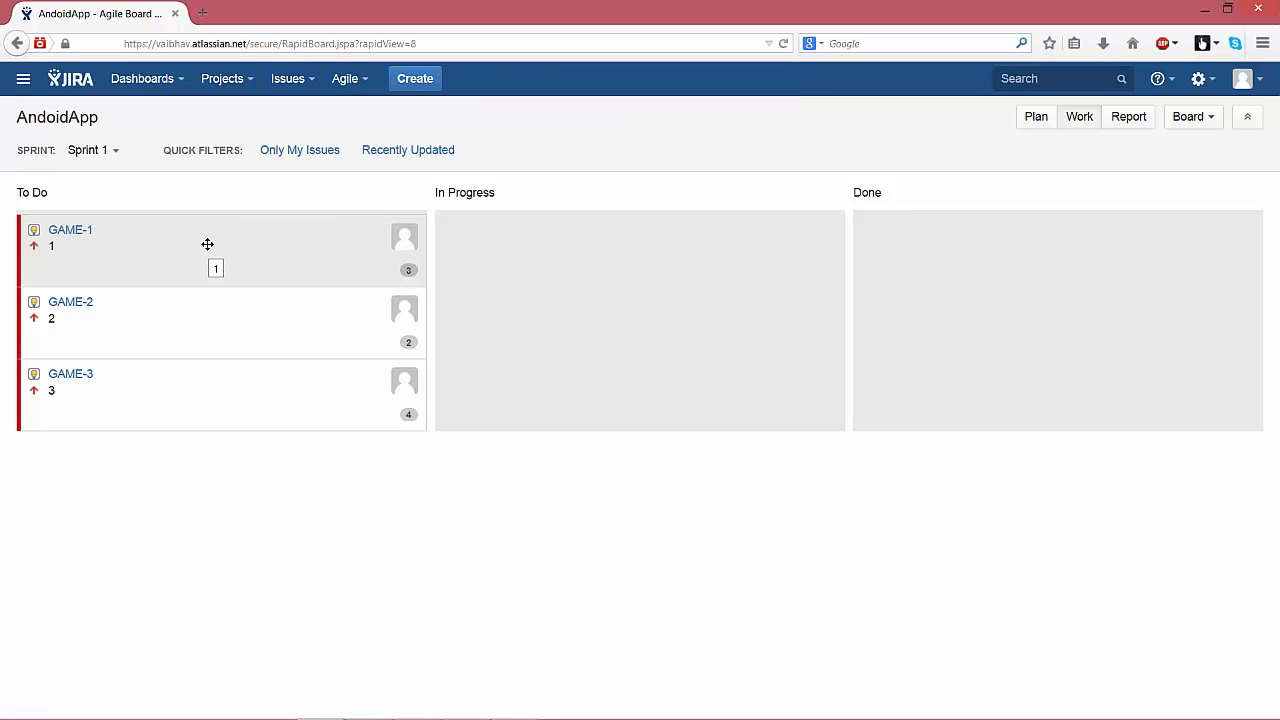
Move GAME-1 through In Progress to Done, and move GAME-2 and GAME-3 from To Do to In Progress
left_click_drag(207, 244, 619, 286)
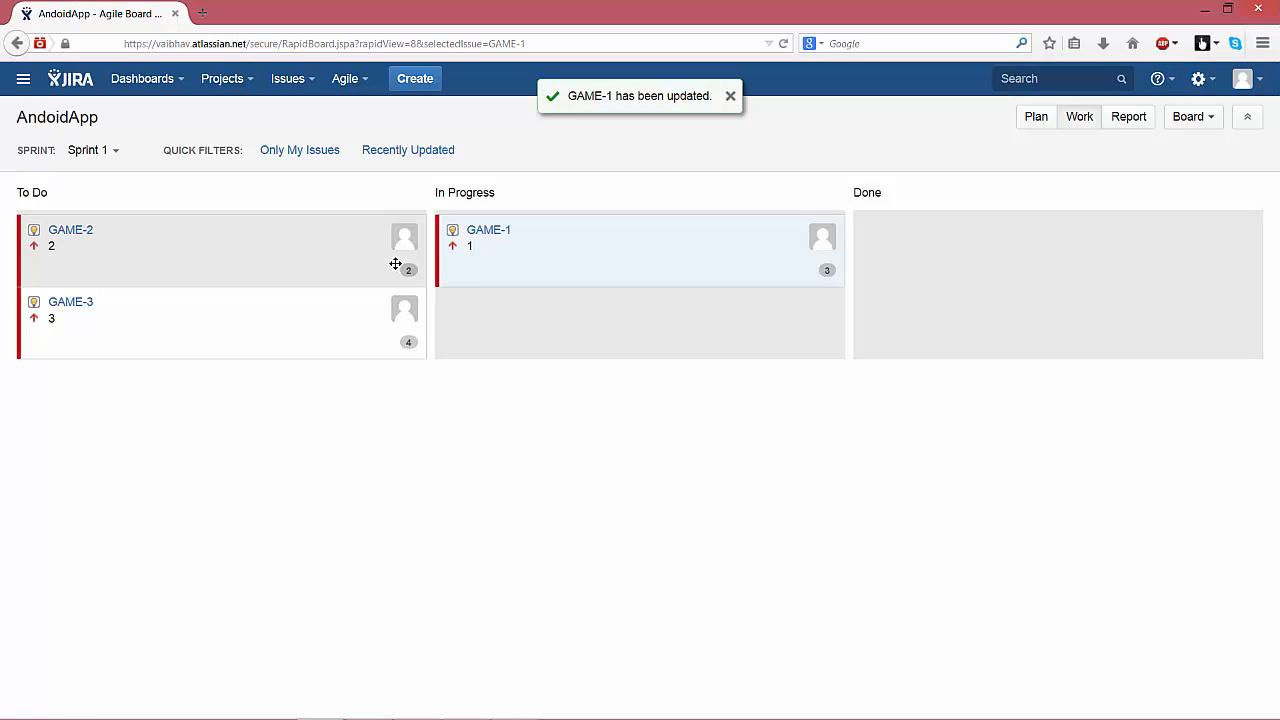
left_click_drag(786, 253, 996, 276)
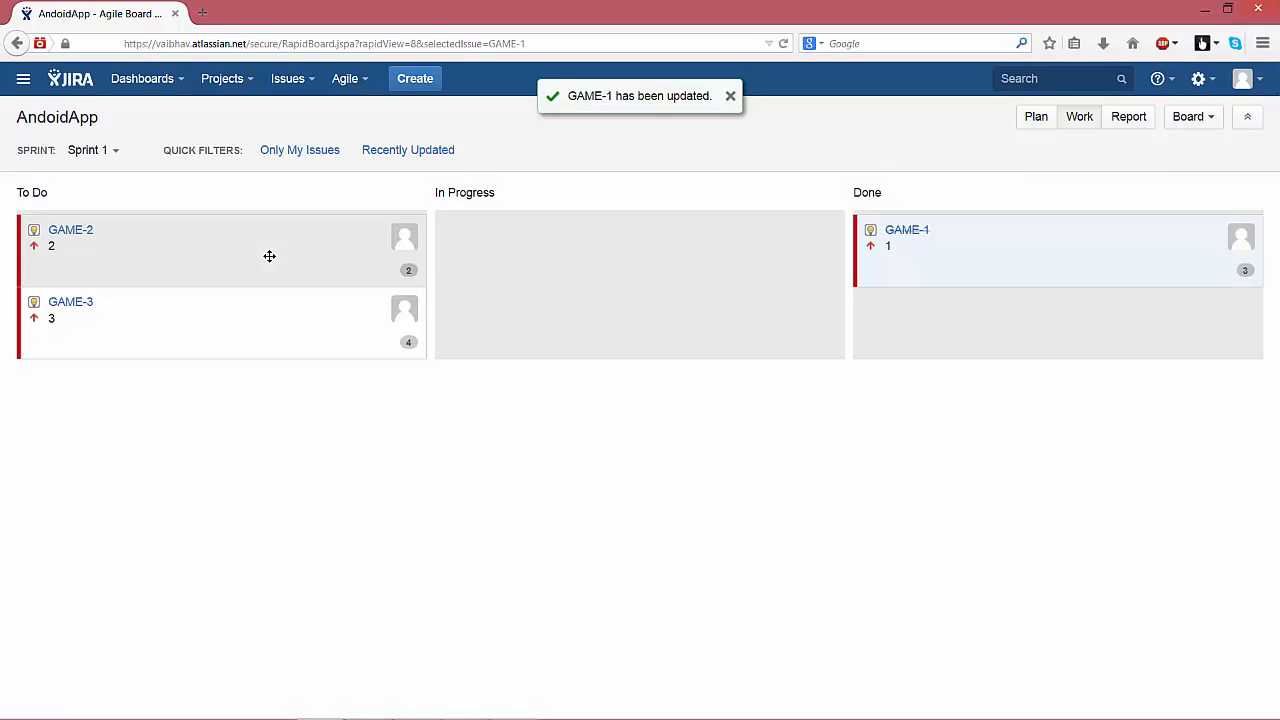
left_click_drag(269, 256, 634, 263)
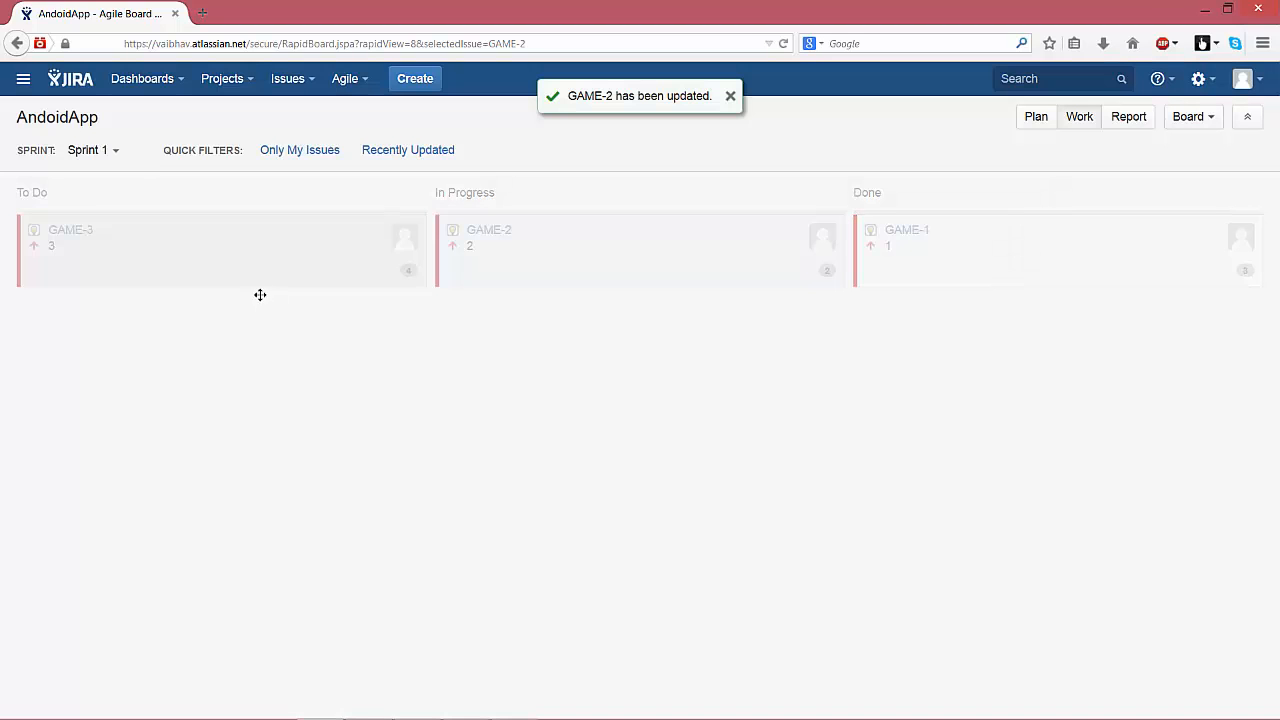
left_click_drag(309, 266, 705, 333)
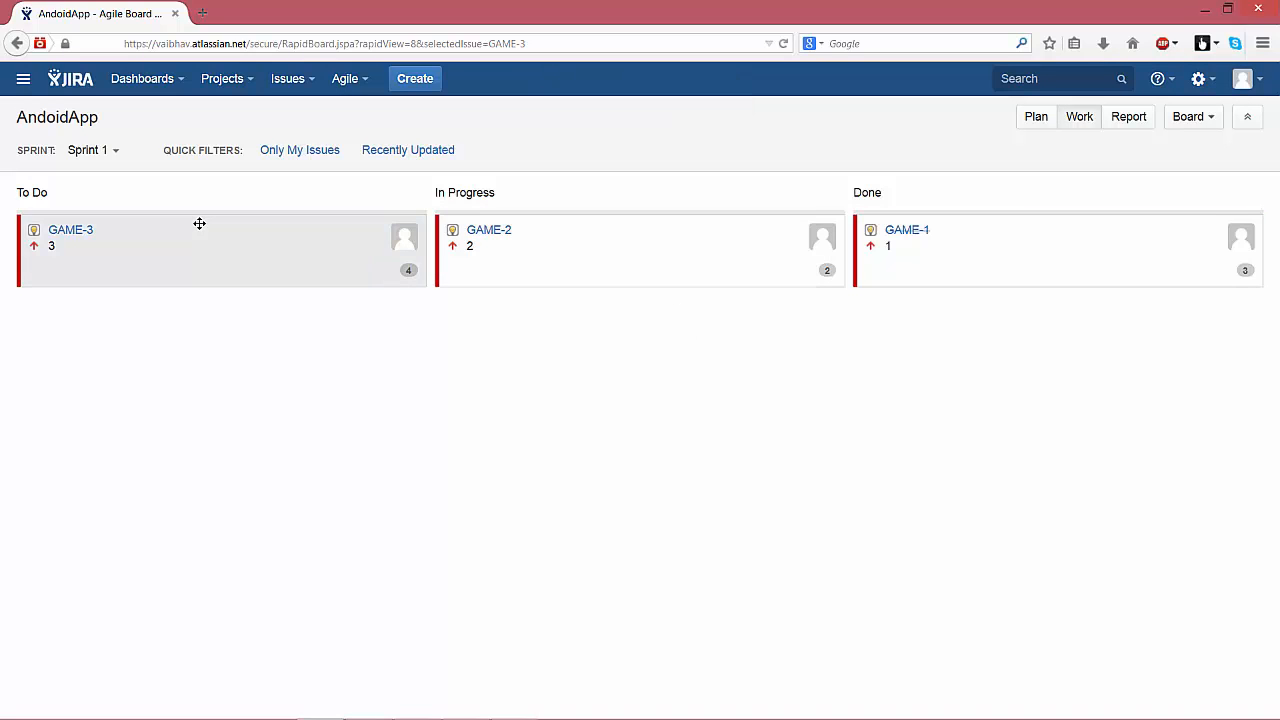
scroll(206, 234, "up", 3)
left_click_drag(206, 234, 686, 291)
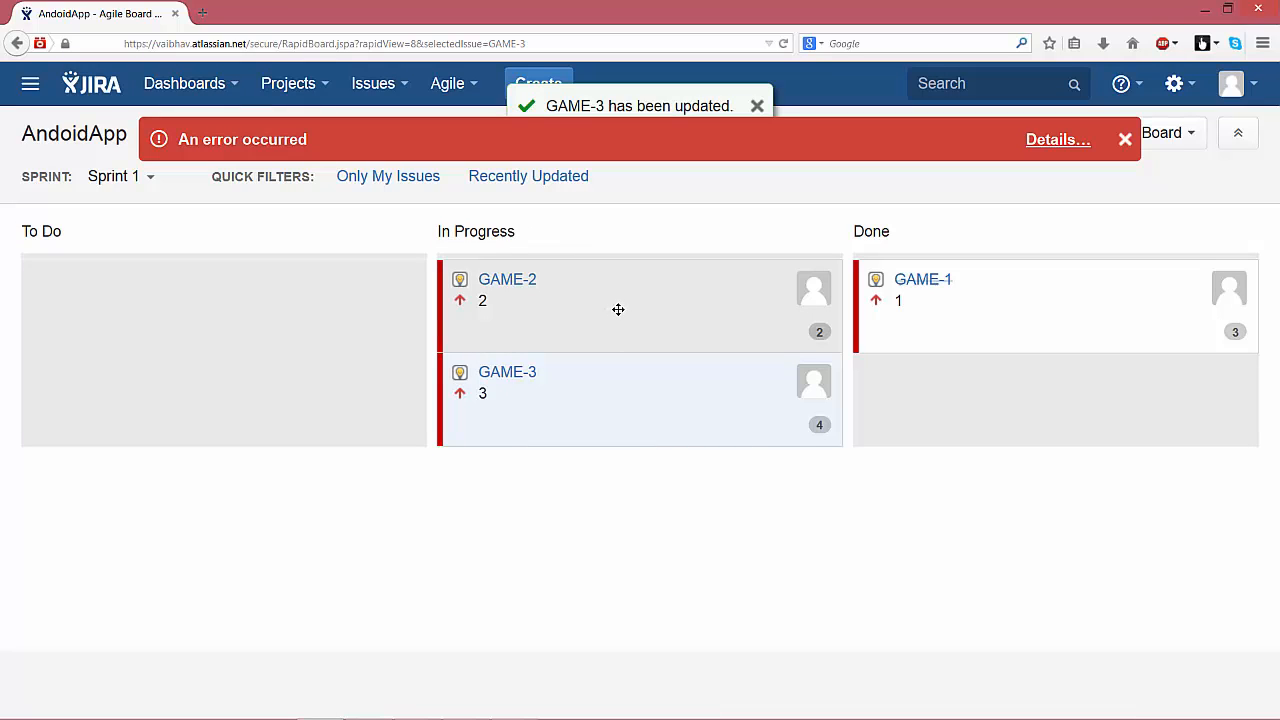
Move GAME-2 and GAME-3 from In Progress to Done, dismissing the error banner
left_click_drag(766, 326, 1062, 420)
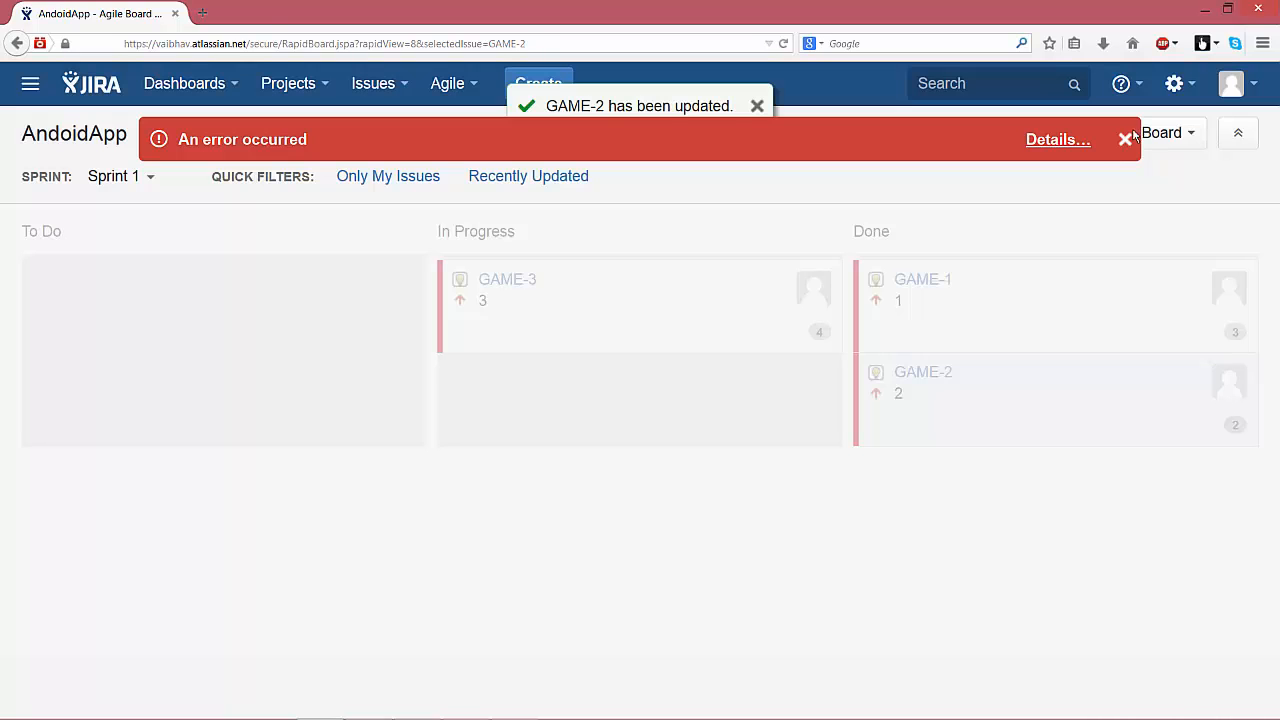
left_click(1124, 140)
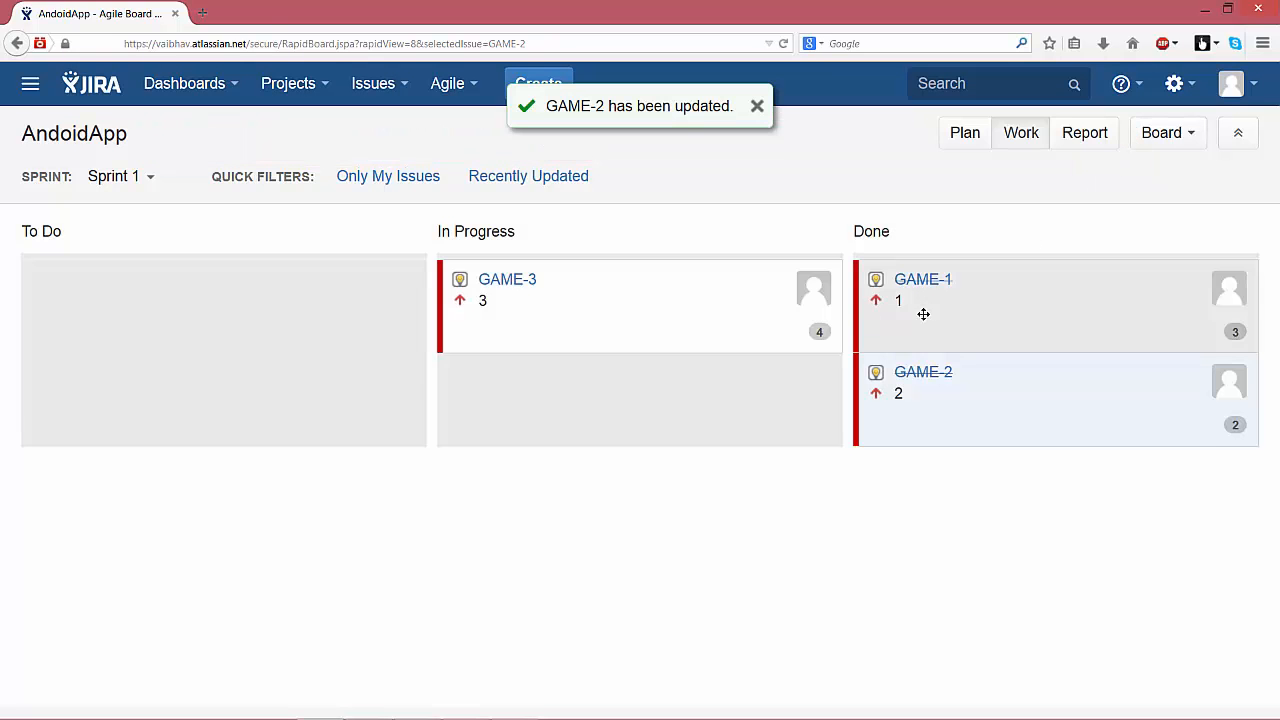
left_click_drag(765, 305, 1116, 401)
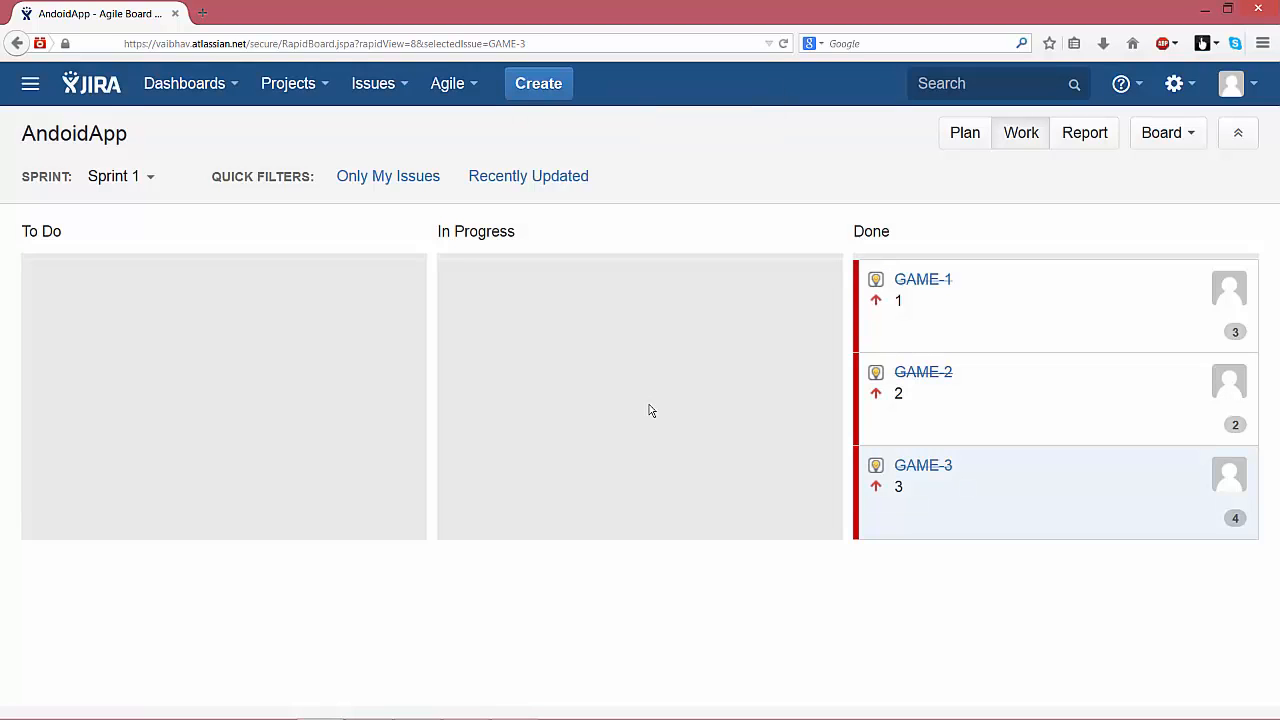
Complete Sprint 1 from its sprint details
left_click(150, 180)
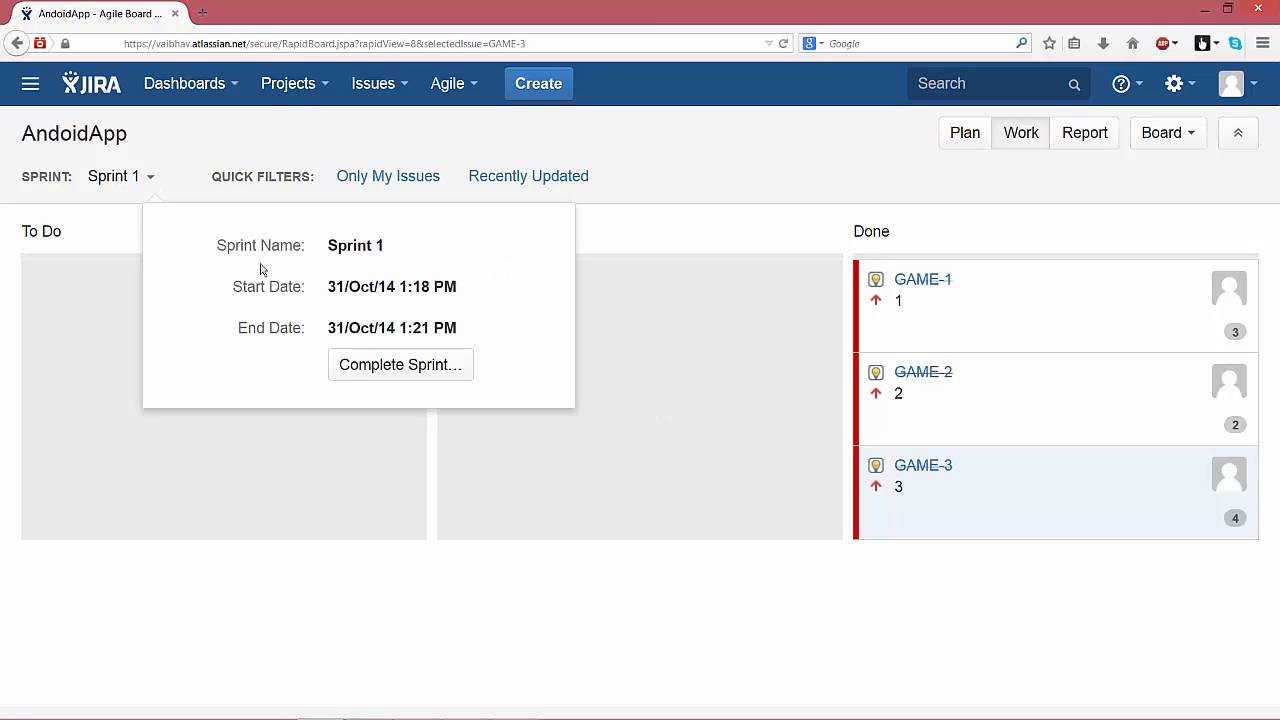
left_click(399, 364)
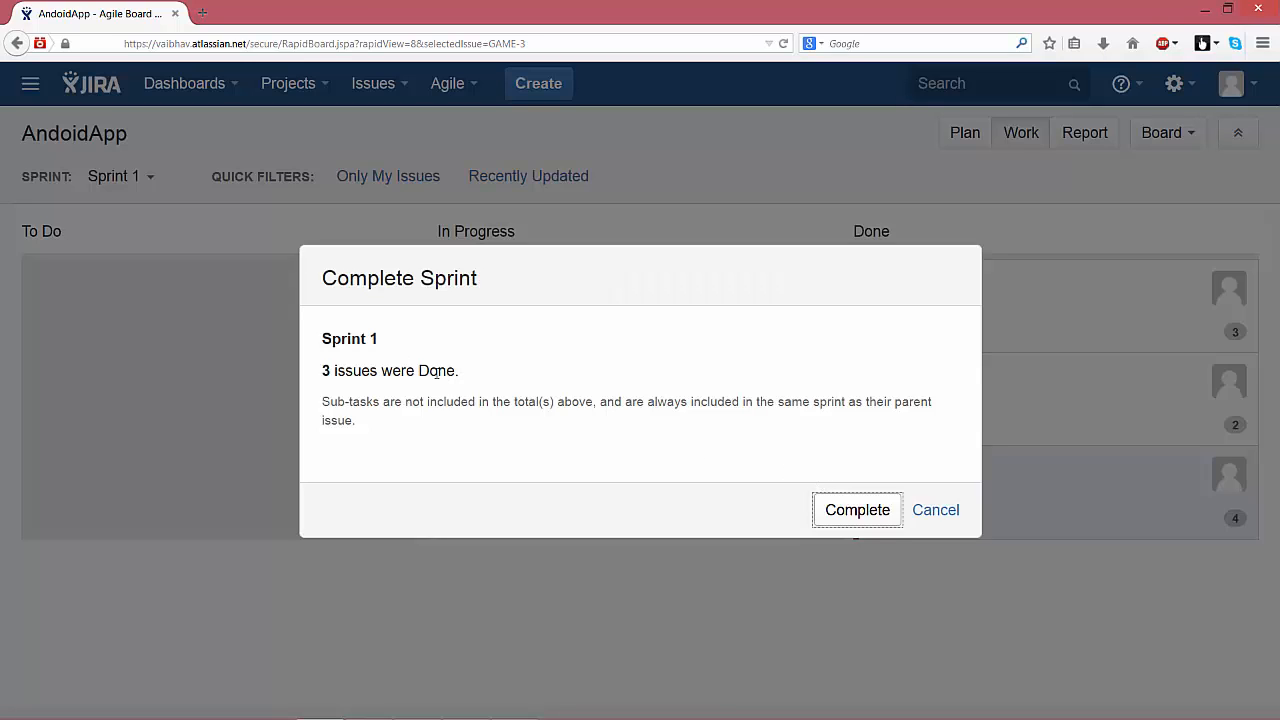
left_click(888, 516)
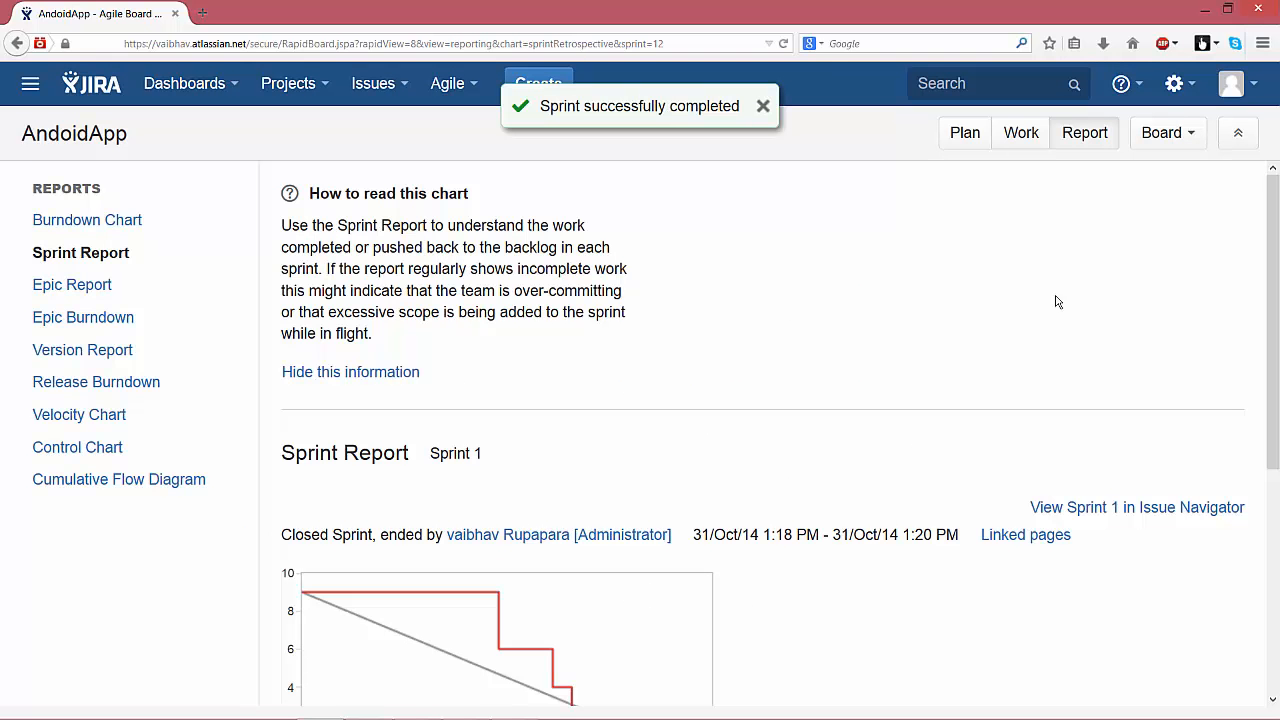
Examine the Sprint 1 report, including its burndown graph and the list of completed issues
scroll(1250, 277, "down", 2)
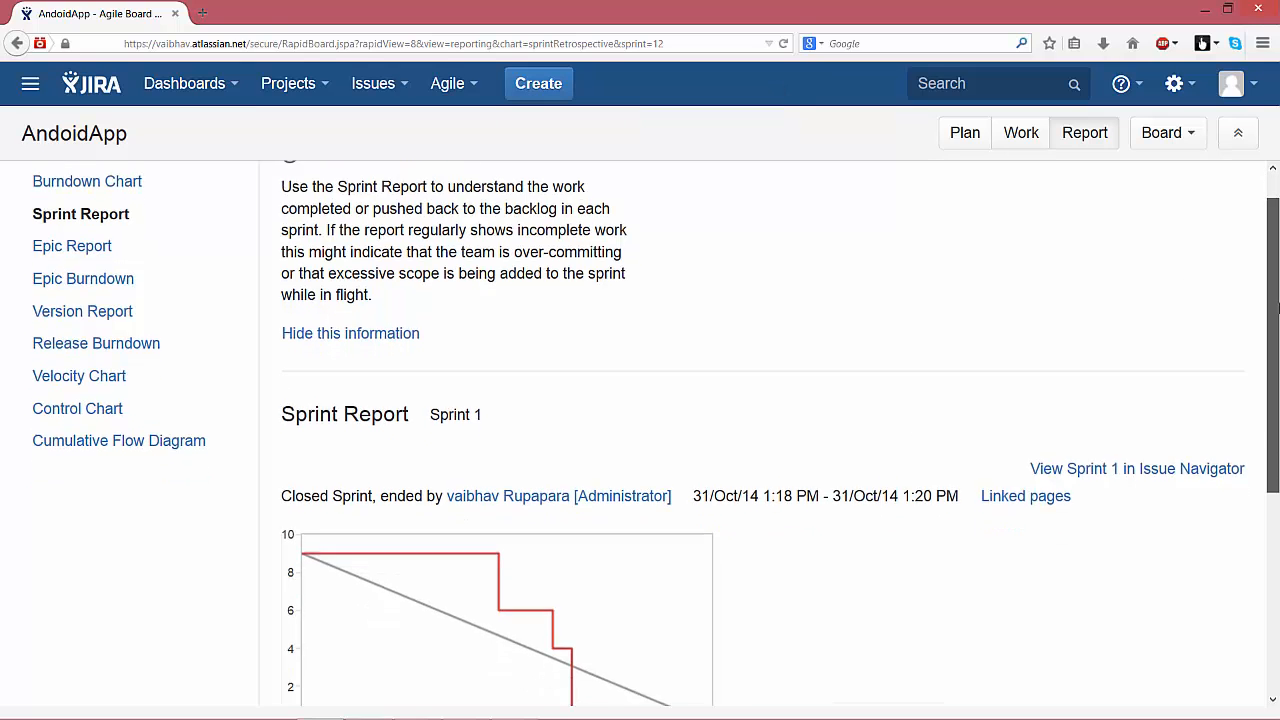
scroll(1277, 350, "down", 1)
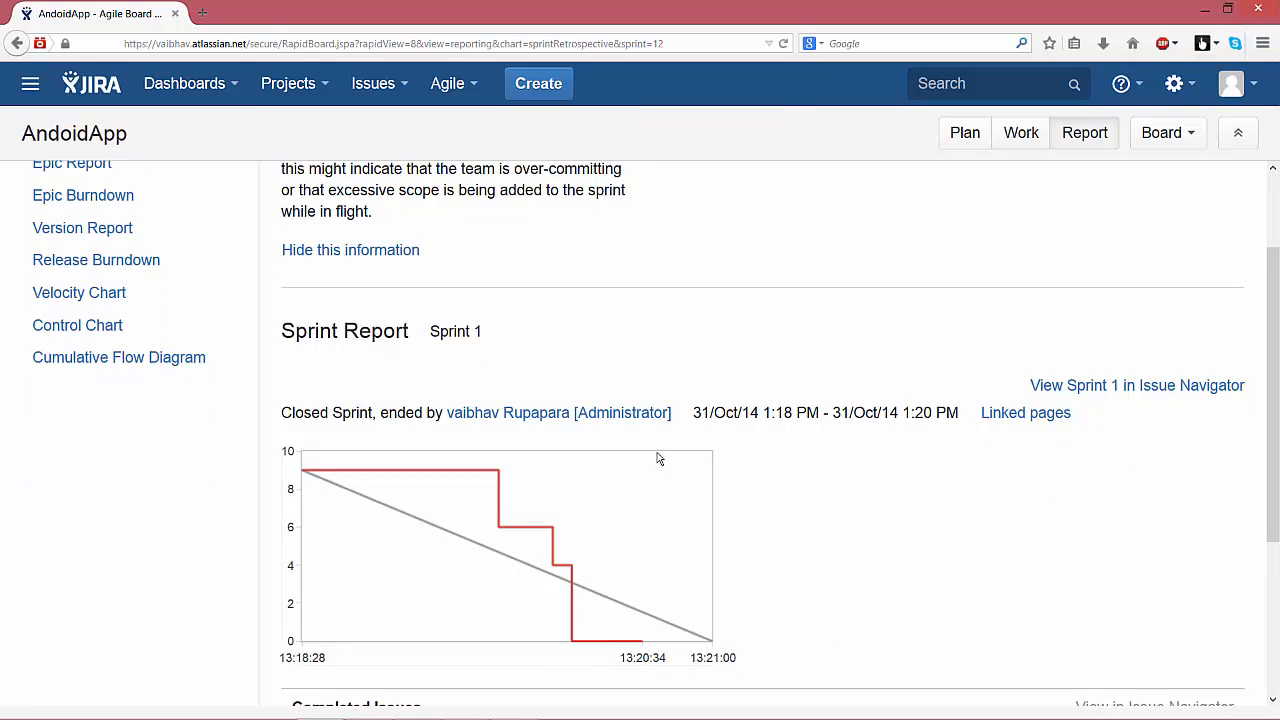
left_click_drag(1275, 342, 1143, 500)
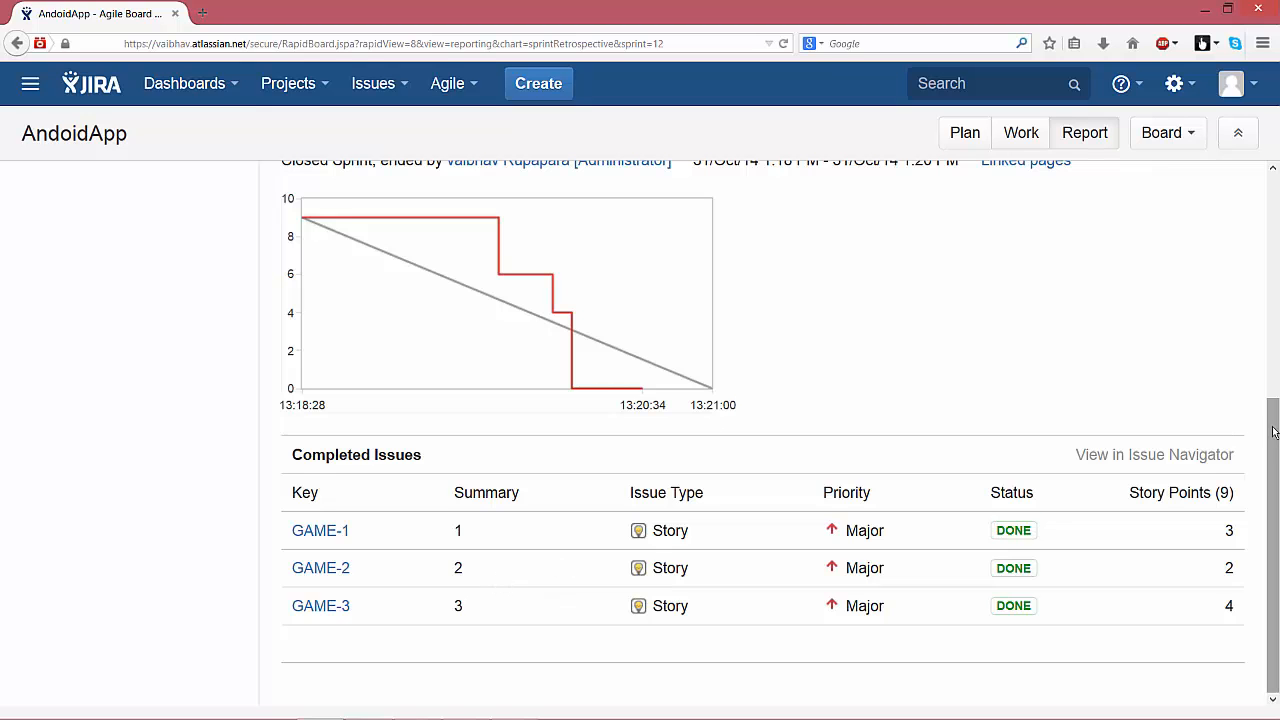
scroll(1263, 314, "up", 2)
scroll(1263, 314, "up", 6)
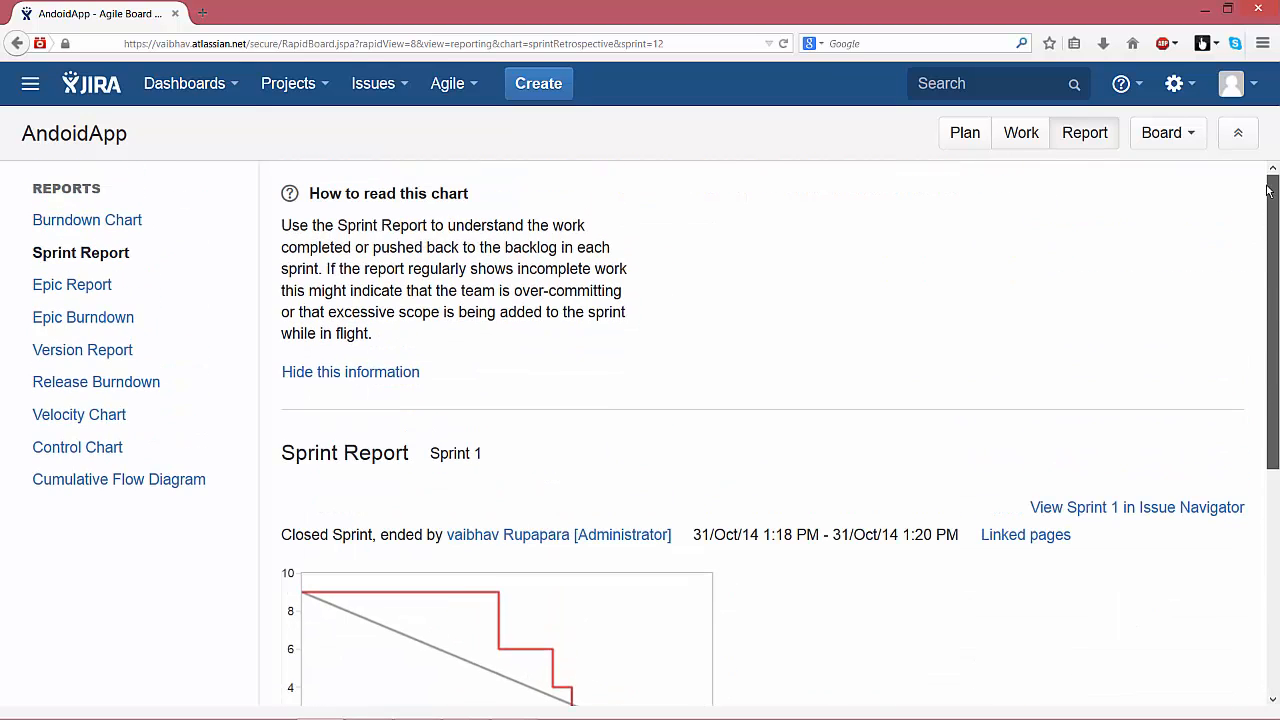
Start Sprint 2 from the backlog plan with its end date set to 31/Oct/14 01:22 PM
left_click(954, 147)
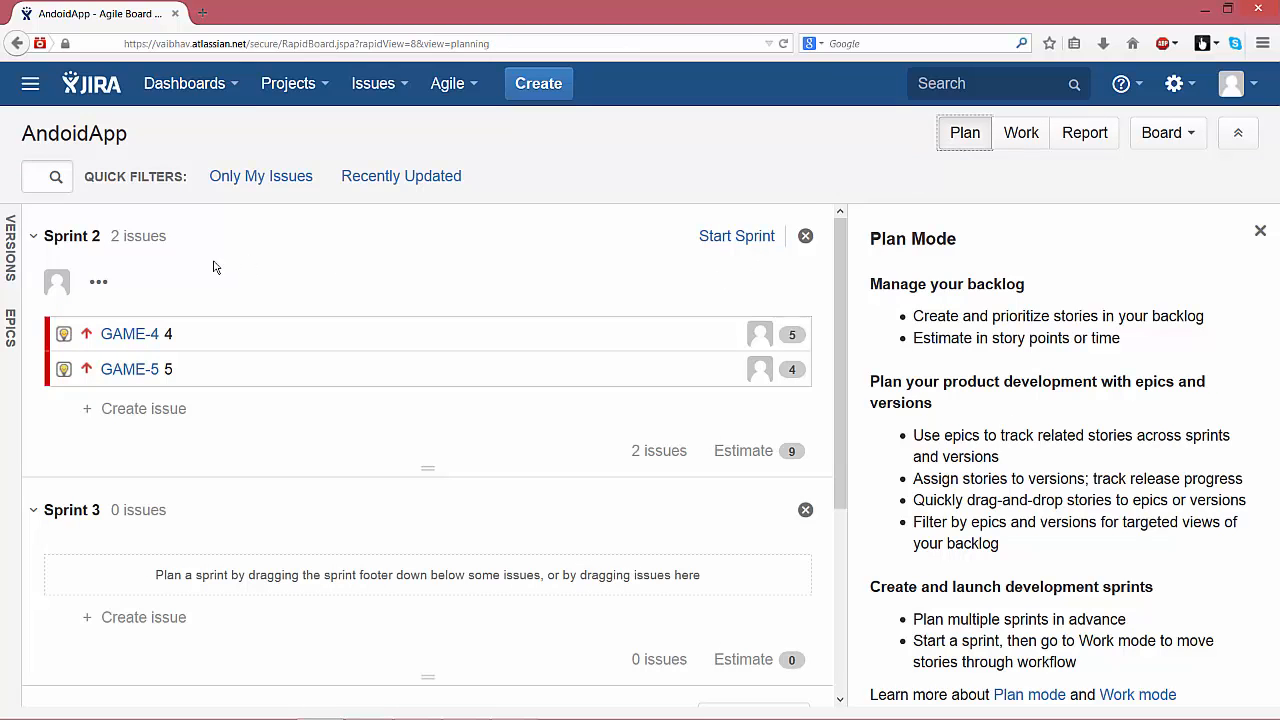
mouse_move(57, 236)
left_click(737, 237)
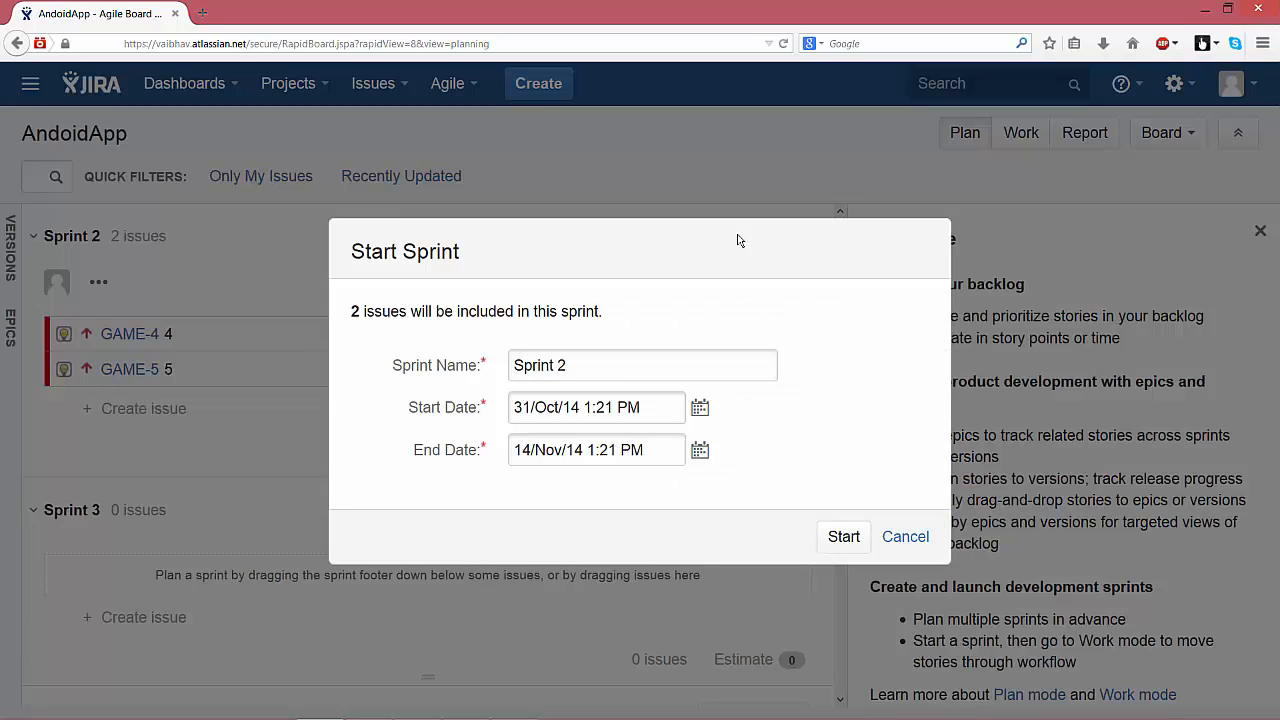
left_click(704, 456)
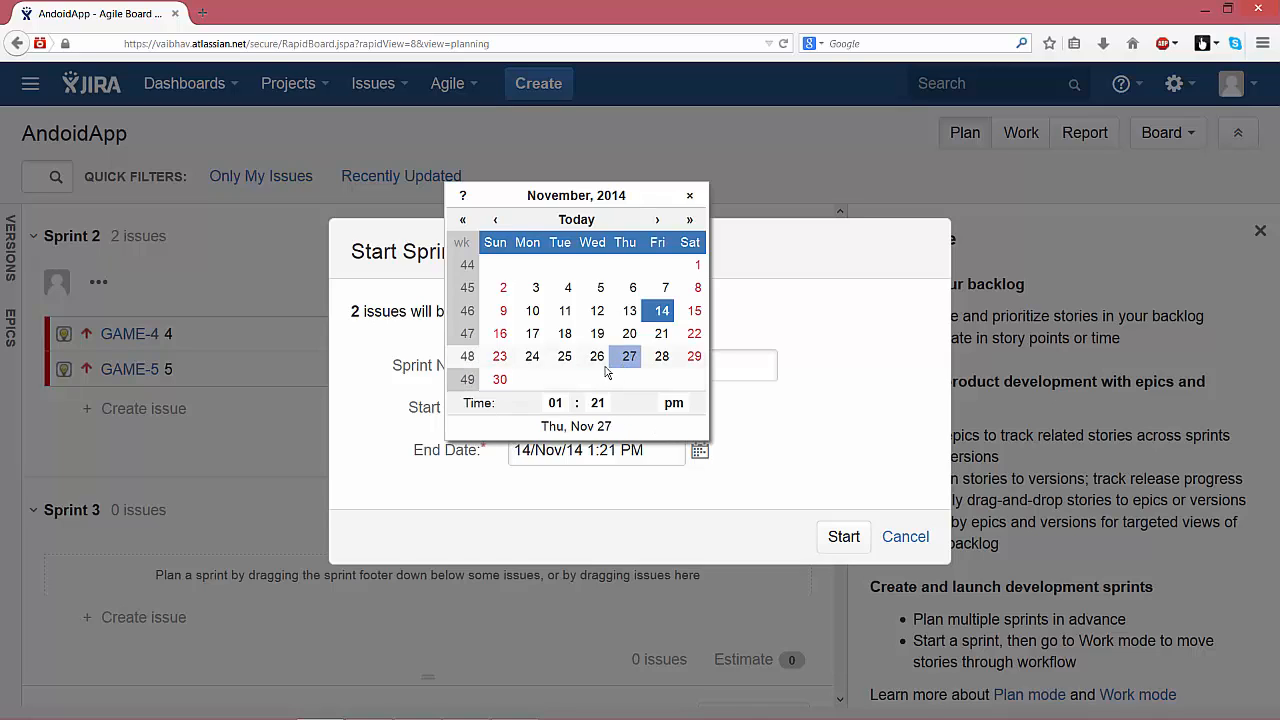
left_click(497, 221)
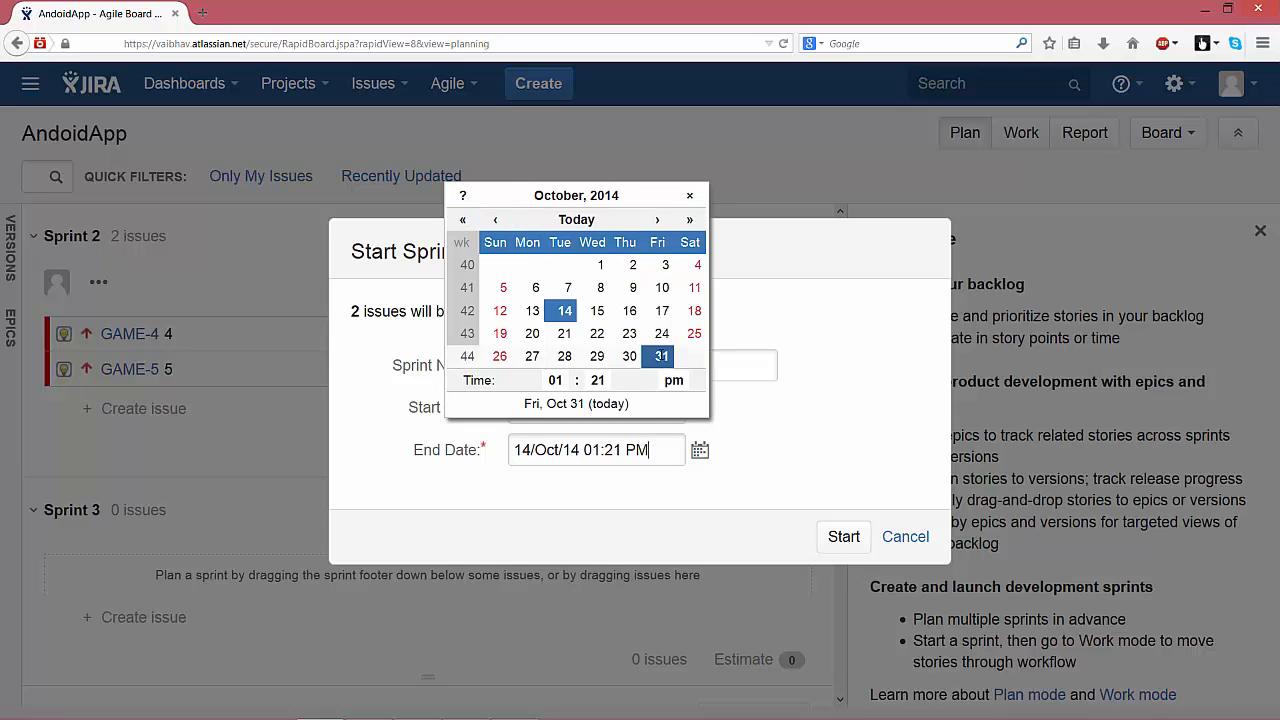
left_click(662, 356)
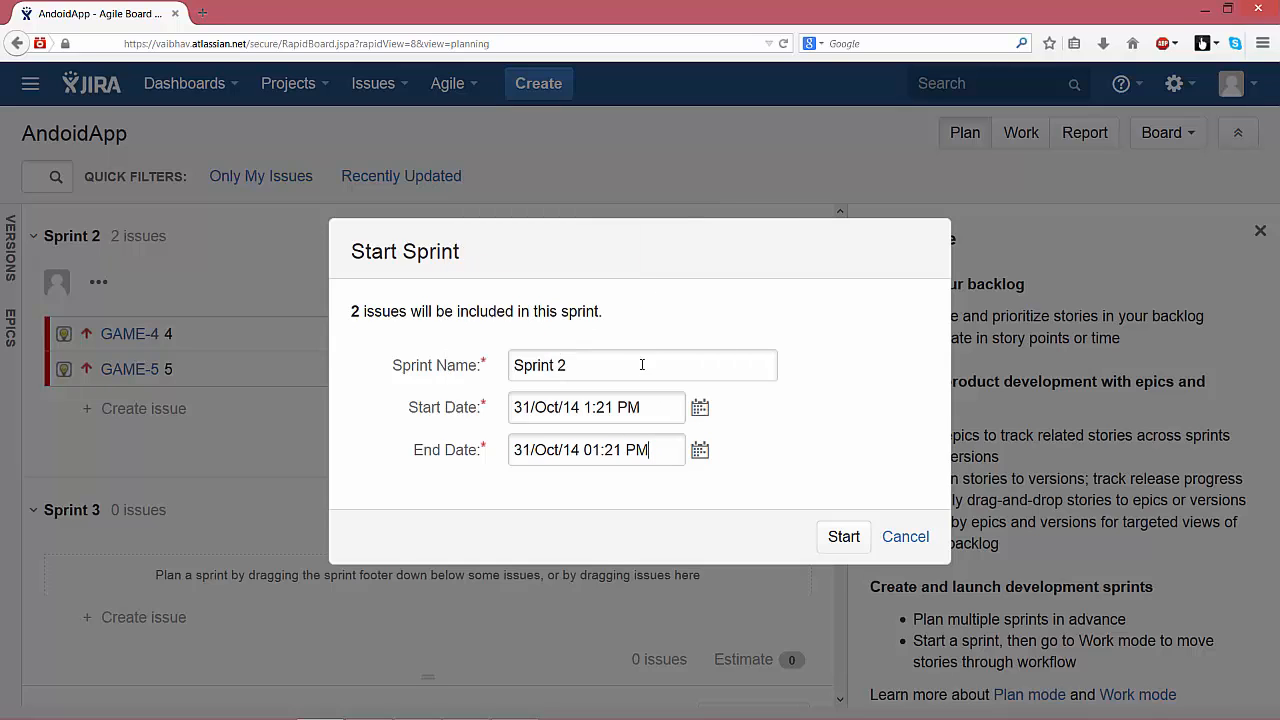
left_click(700, 450)
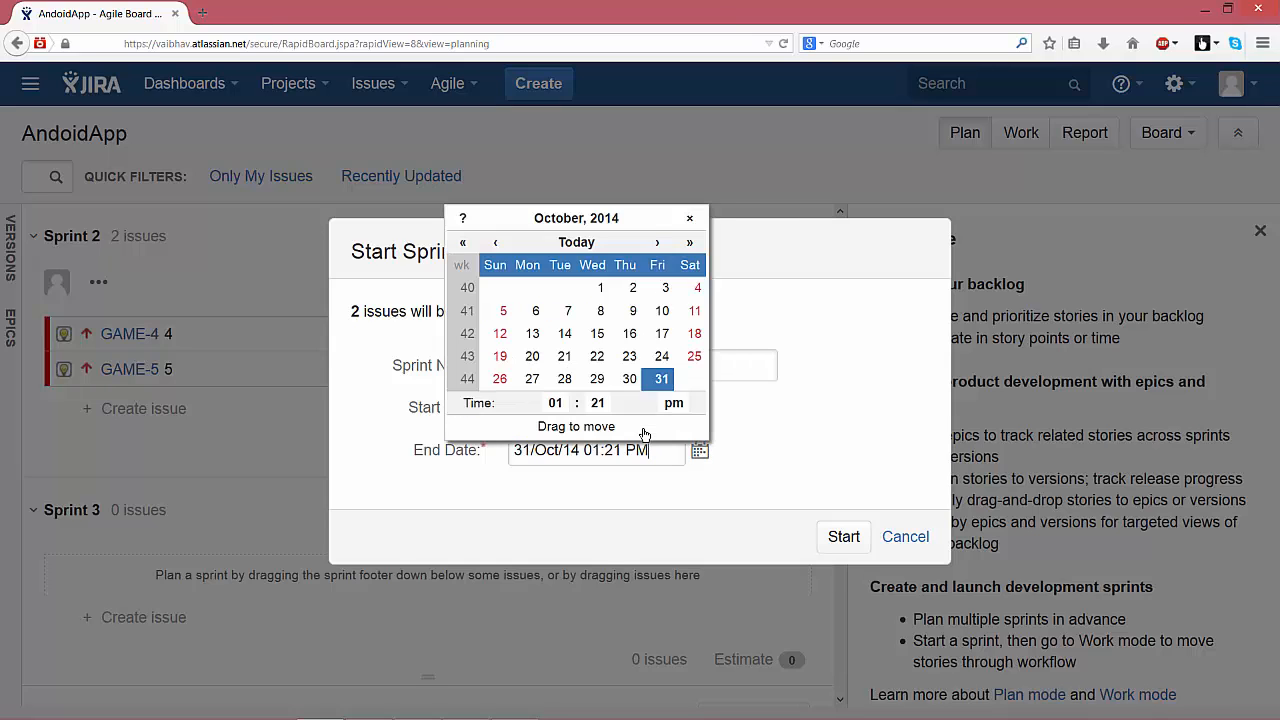
left_click(598, 402)
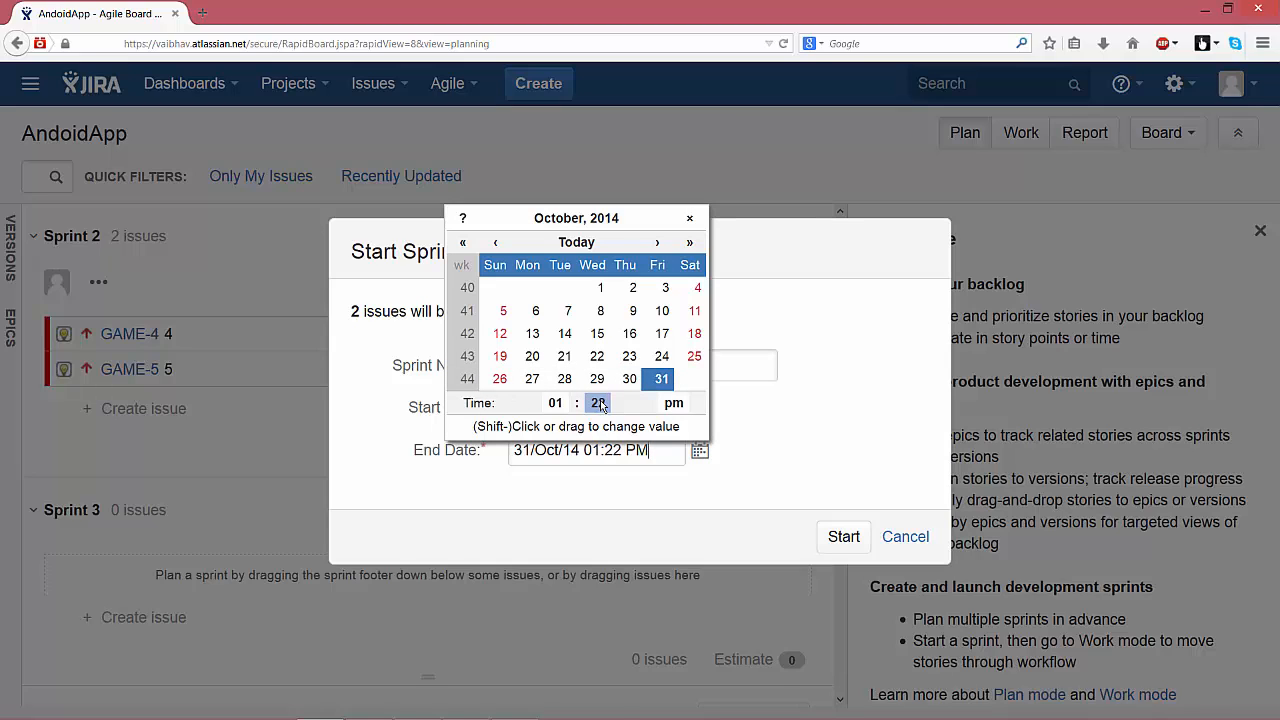
left_click(793, 502)
left_click(843, 538)
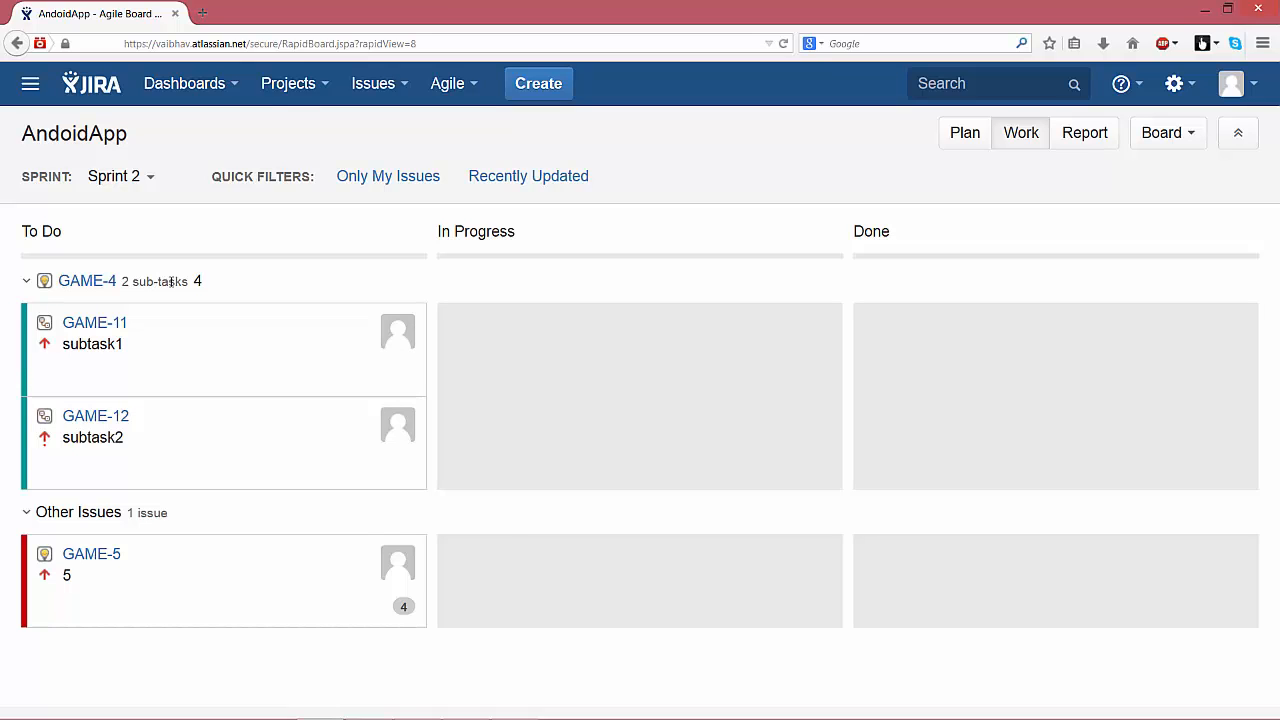
Move sub-tasks GAME-11 and GAME-12 through to Done, and update parent issue GAME-4 to match
left_click_drag(240, 337, 600, 374)
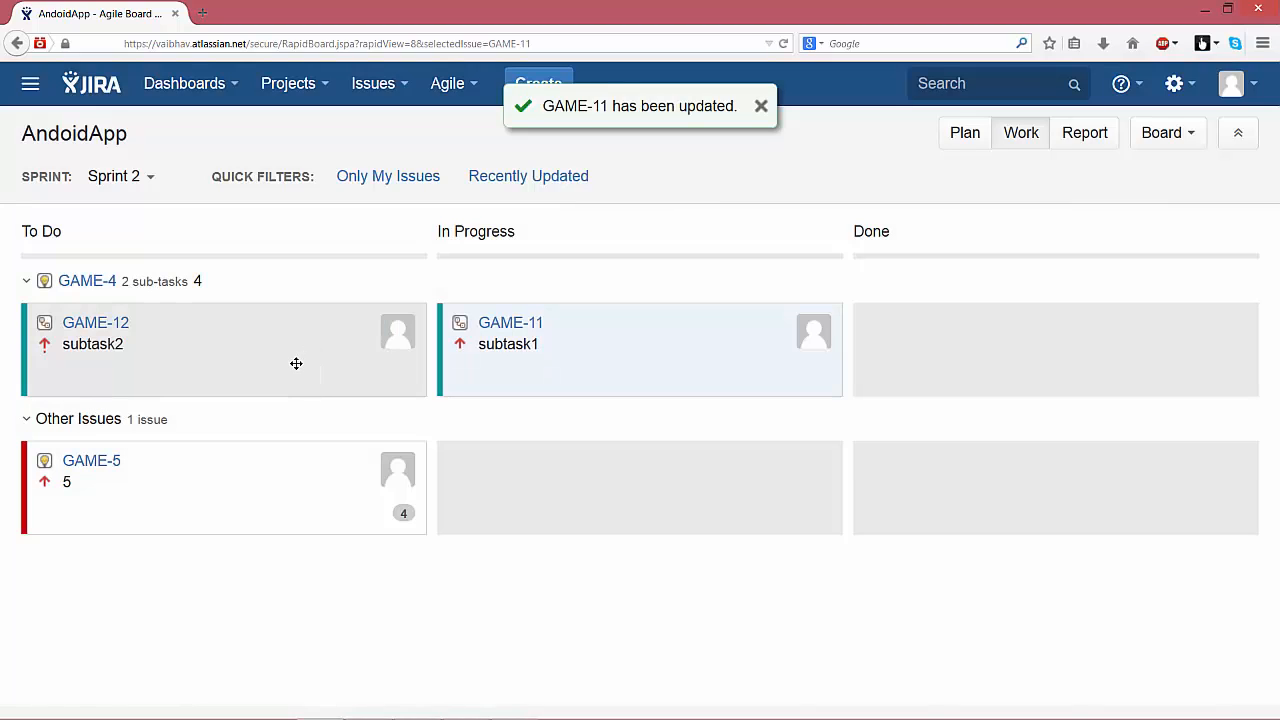
left_click_drag(300, 363, 1015, 371)
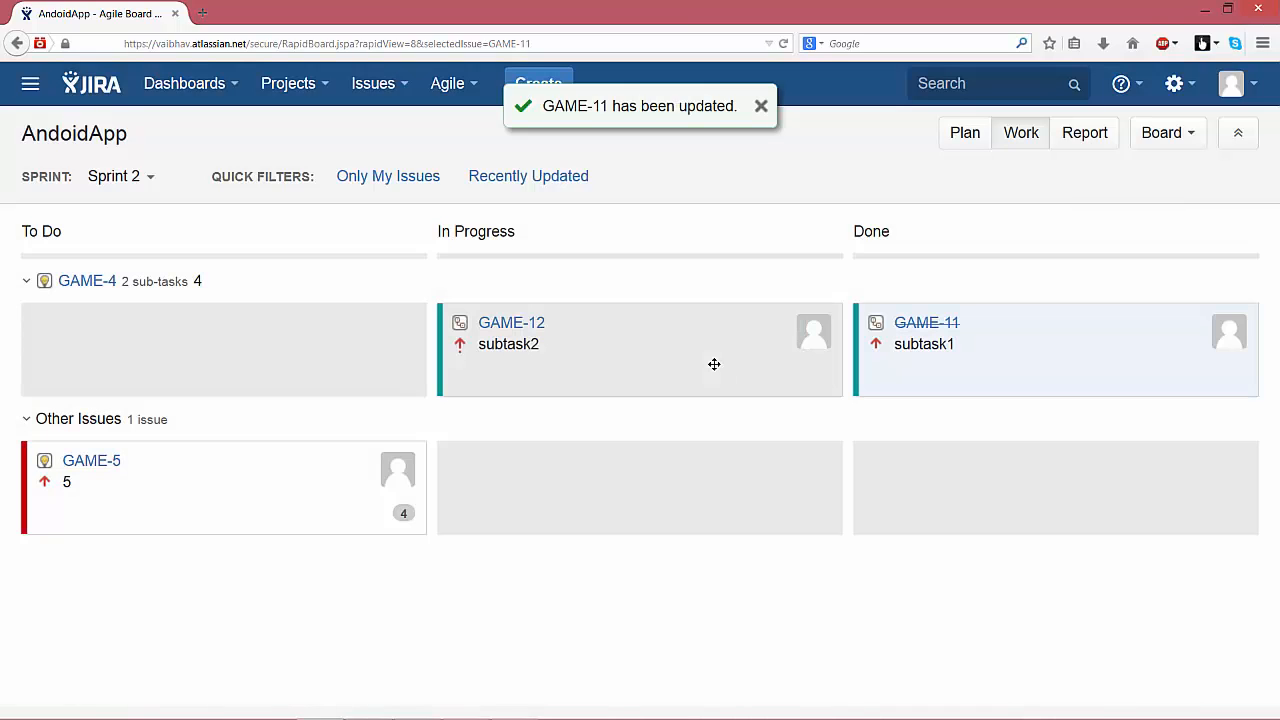
left_click_drag(714, 364, 1067, 370)
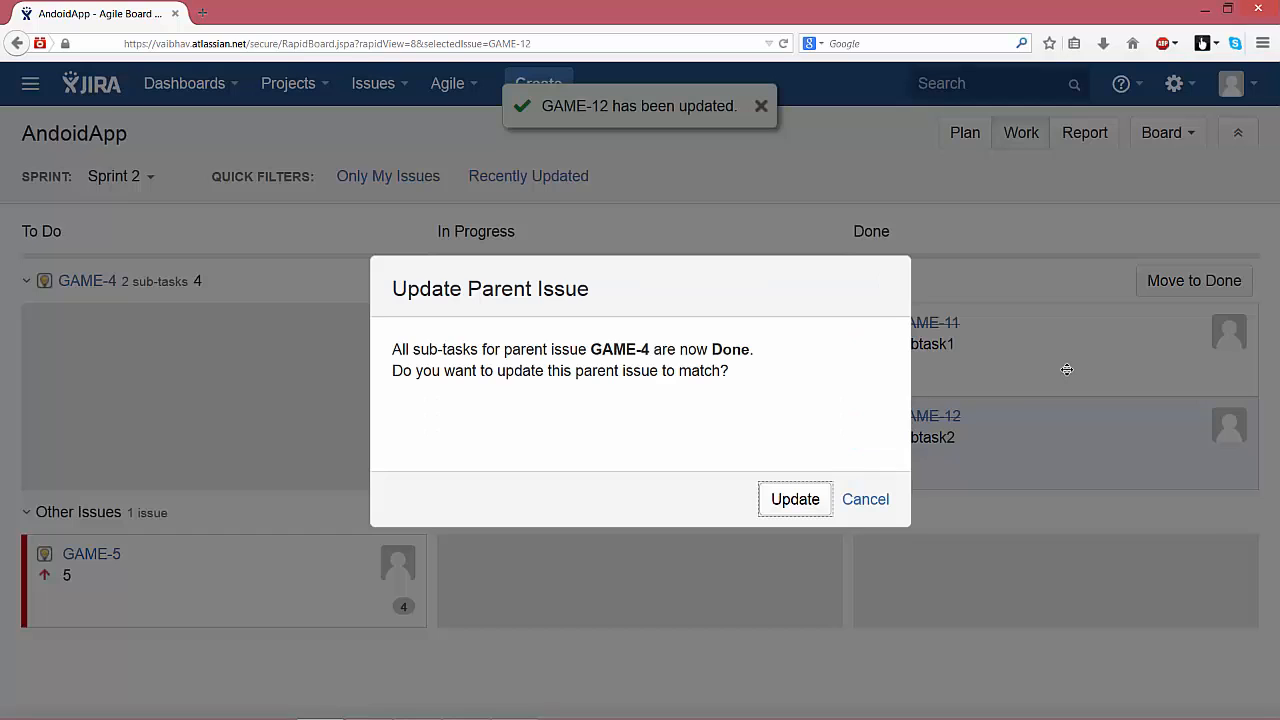
left_click(795, 500)
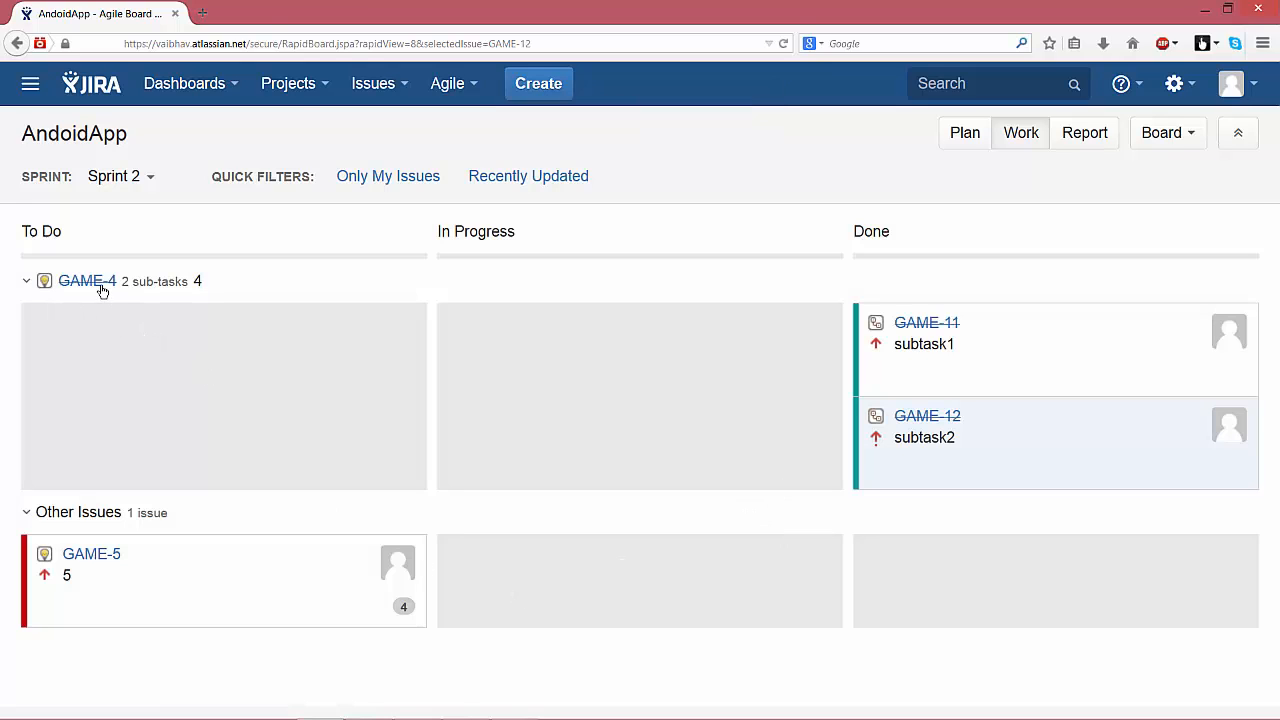
Move GAME-5 to In Progress, and add GAME-6 from the backlog to the active Sprint 2, accepting the scope change
left_click_drag(186, 597, 643, 599)
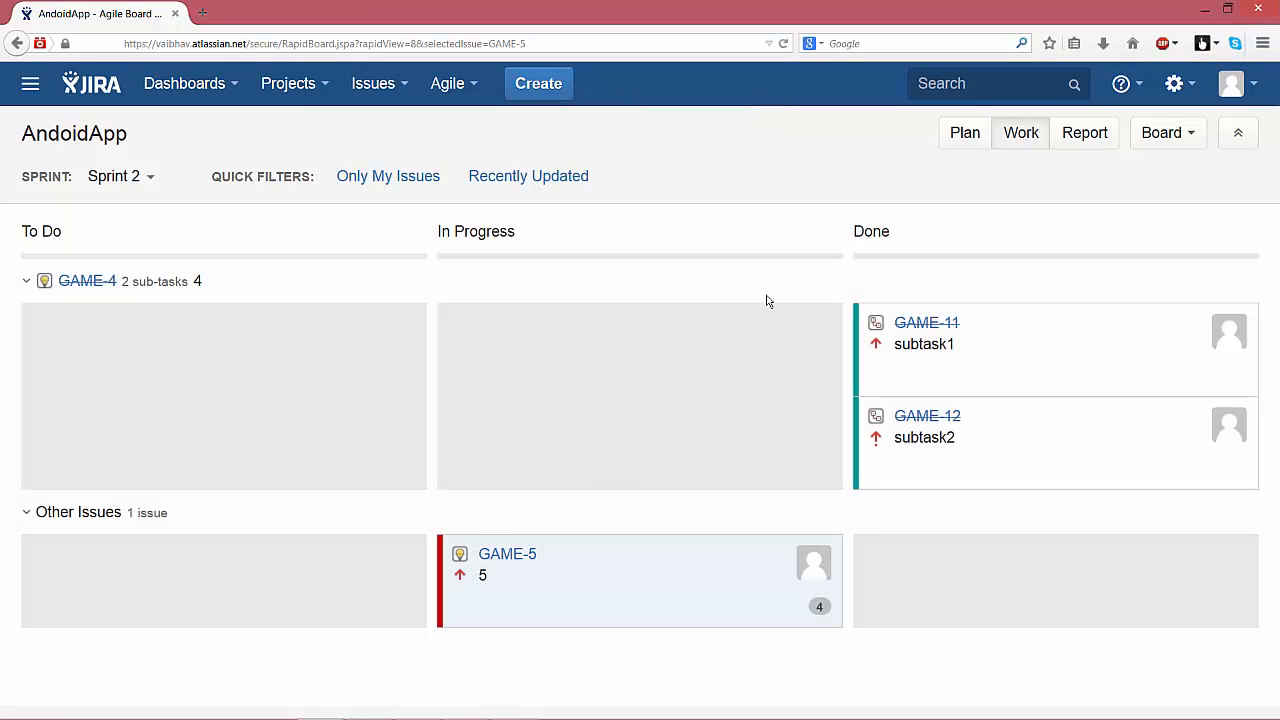
left_click(970, 136)
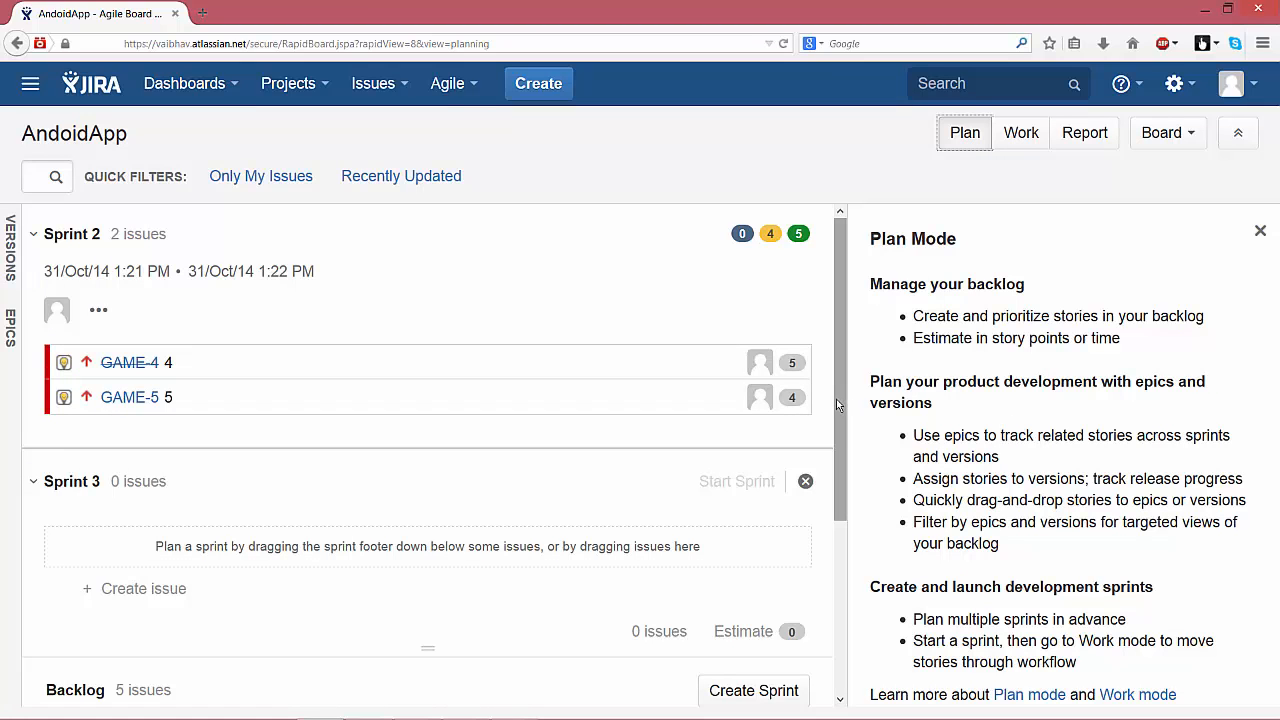
left_click_drag(836, 401, 848, 451)
left_click_drag(337, 660, 326, 273)
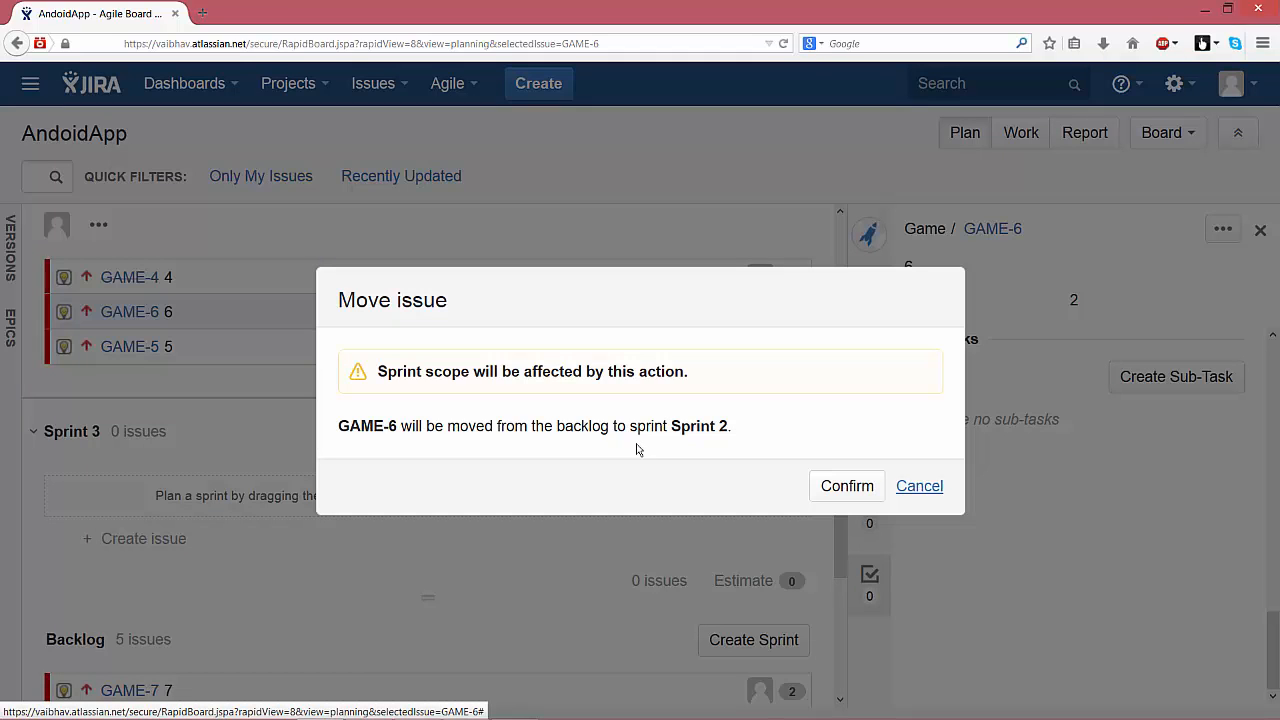
left_click(852, 486)
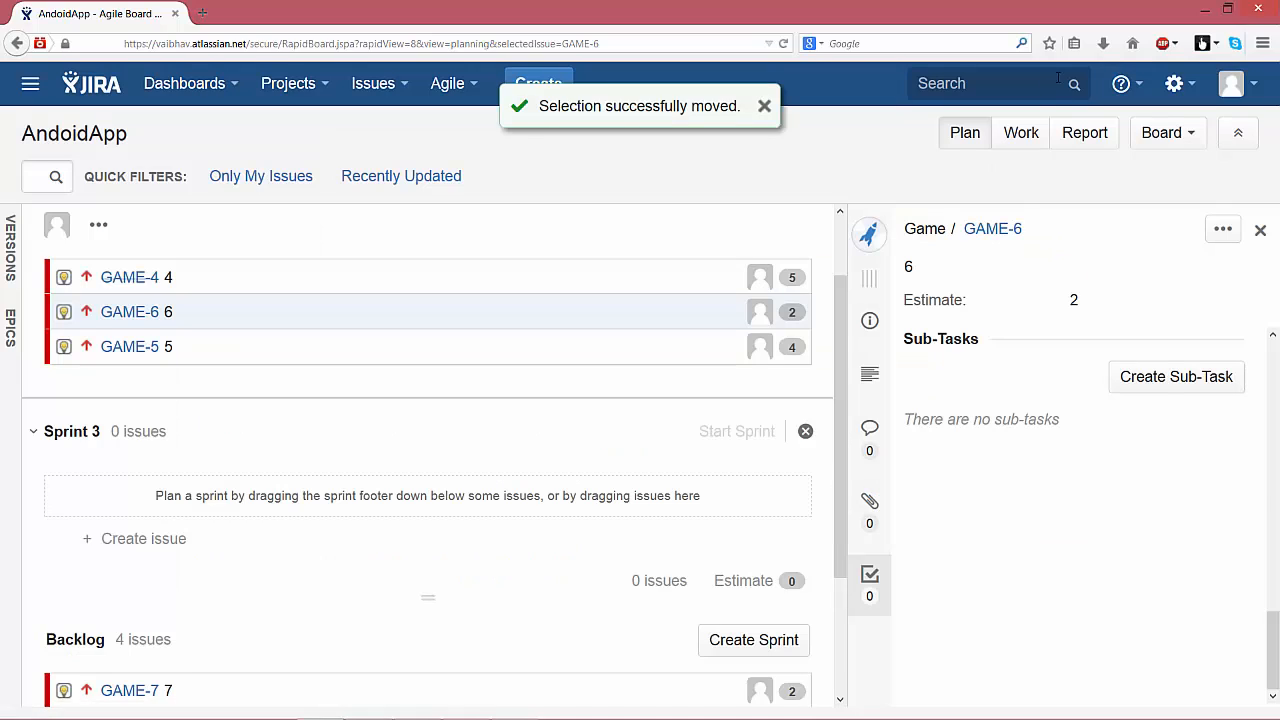
Move GAME-6 from To Do to Done, and check the burndown graph in the Sprint 2 report
left_click(1030, 134)
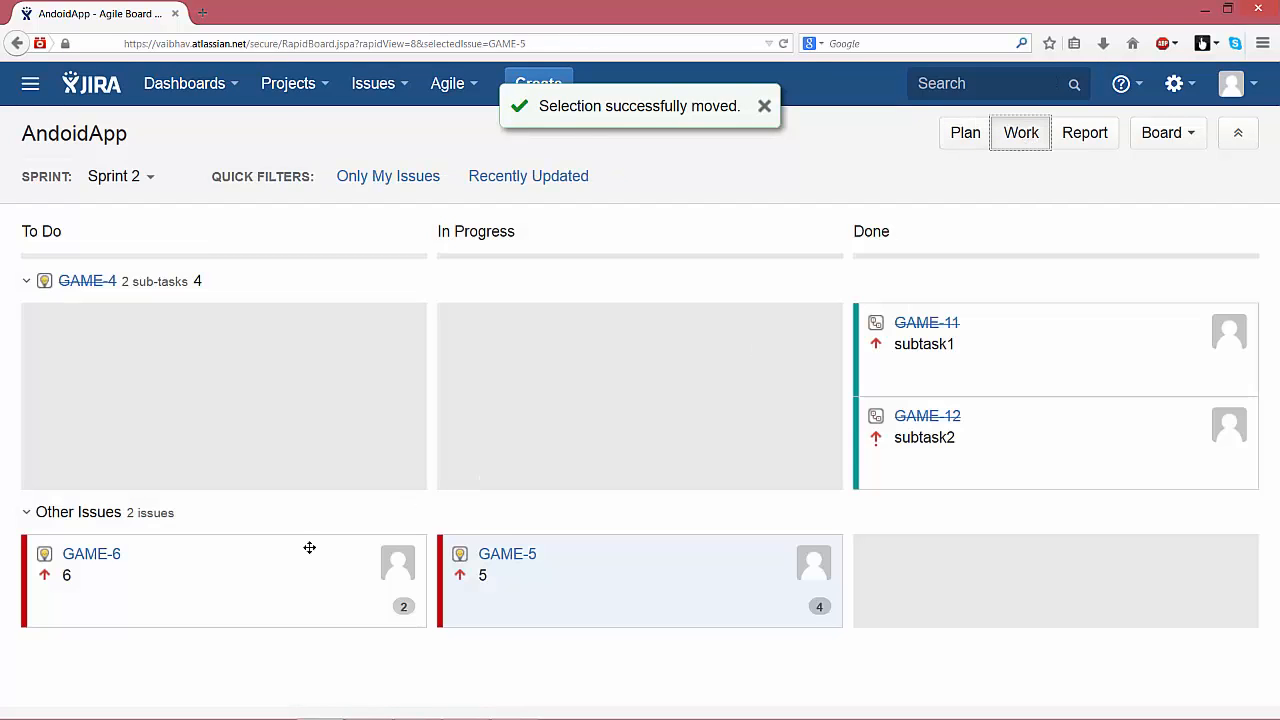
left_click_drag(225, 570, 1035, 609)
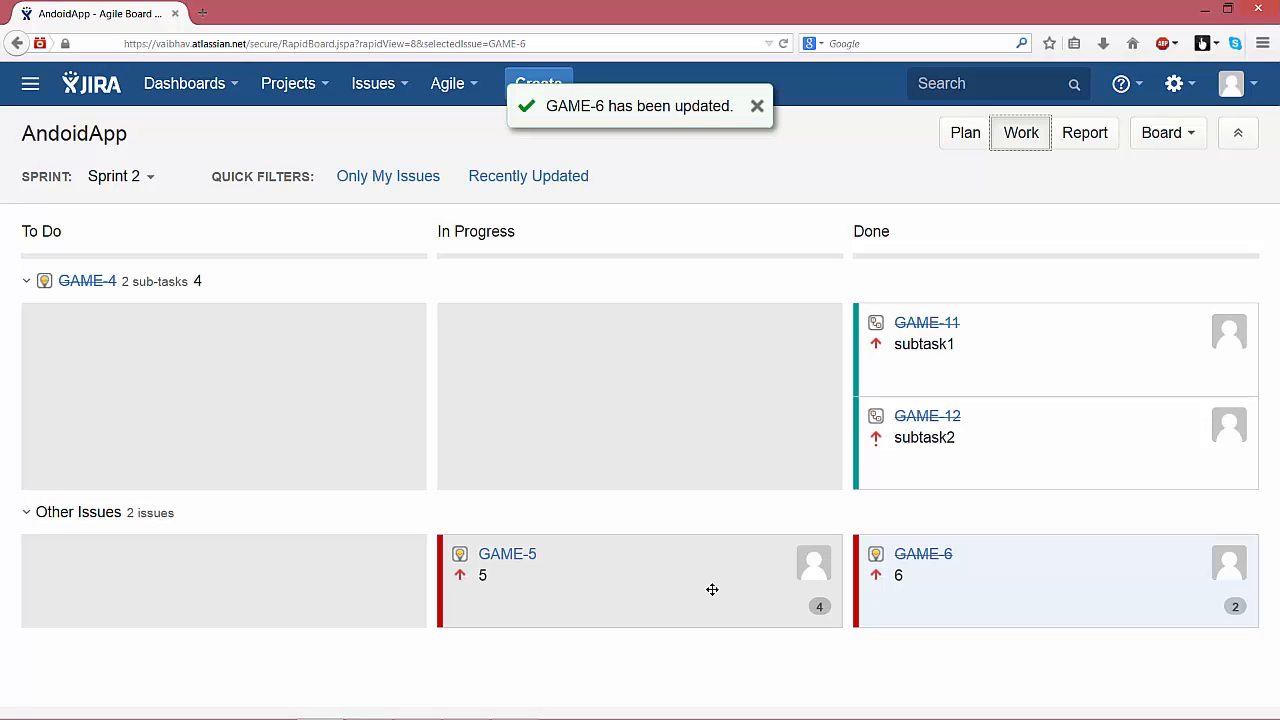
left_click(1094, 140)
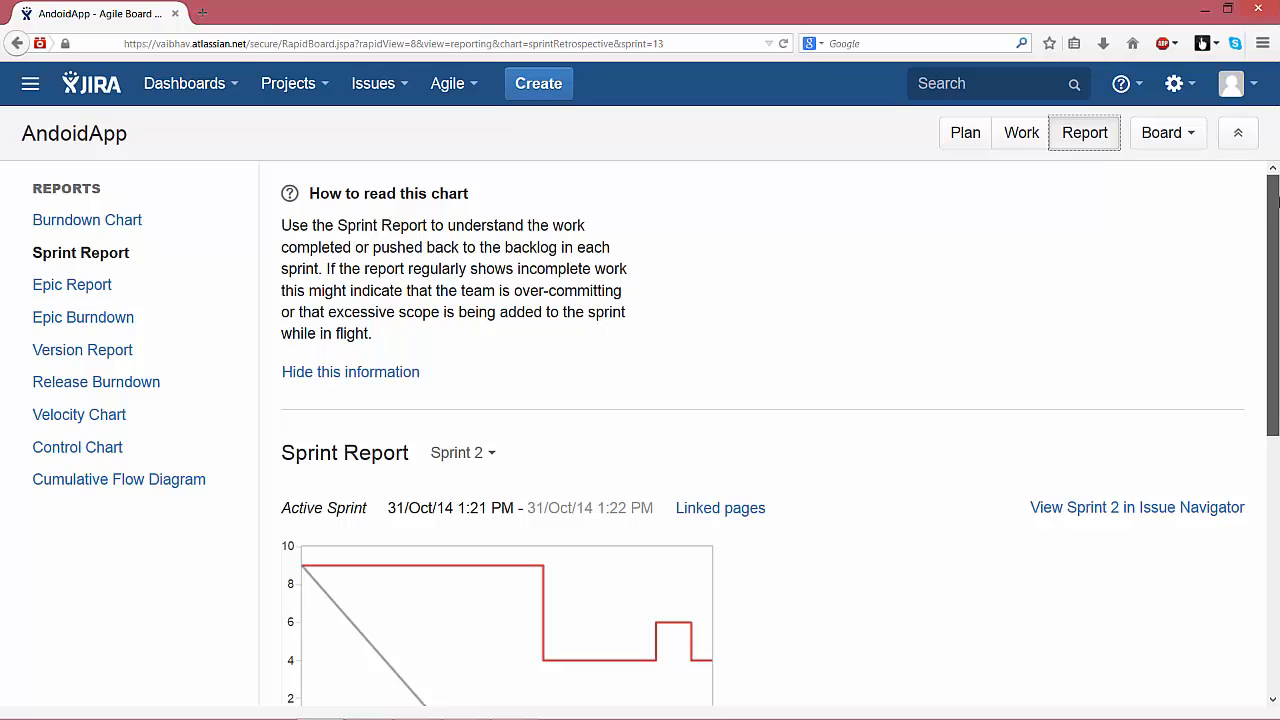
left_click_drag(1275, 198, 1278, 260)
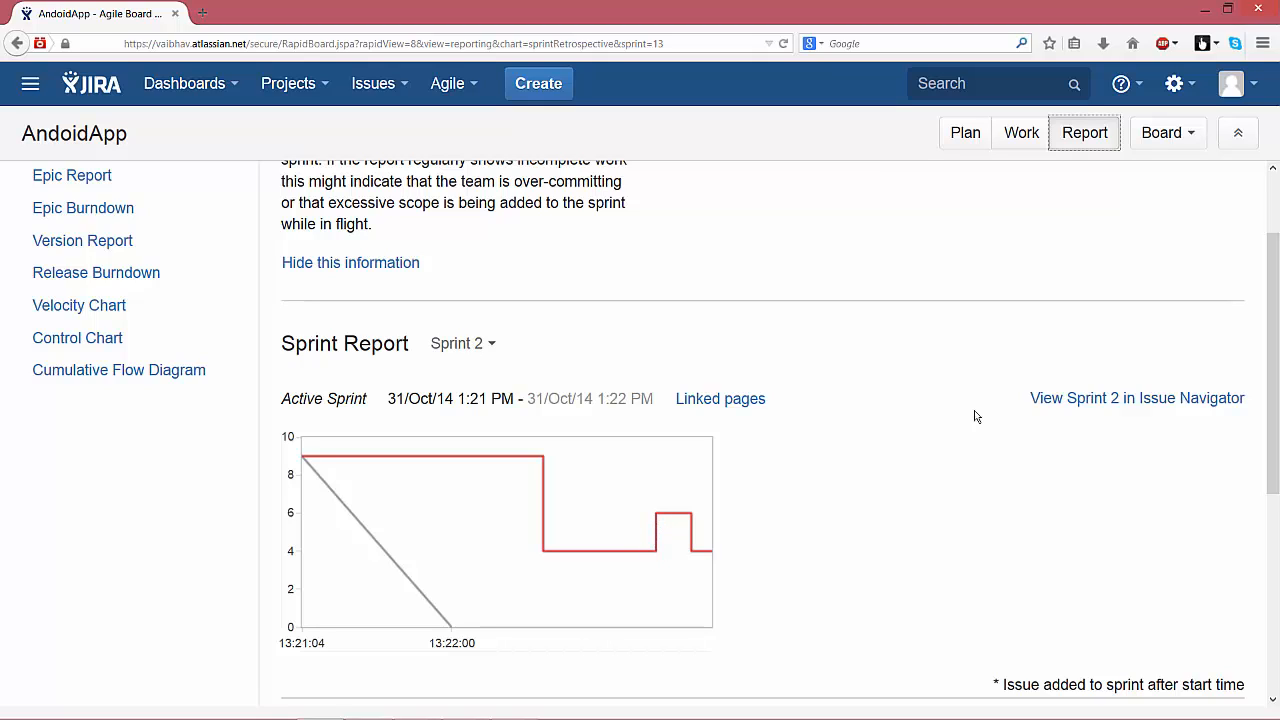
Move GAME-5 from In Progress to Done, and complete Sprint 2 from its sprint details
left_click(1021, 143)
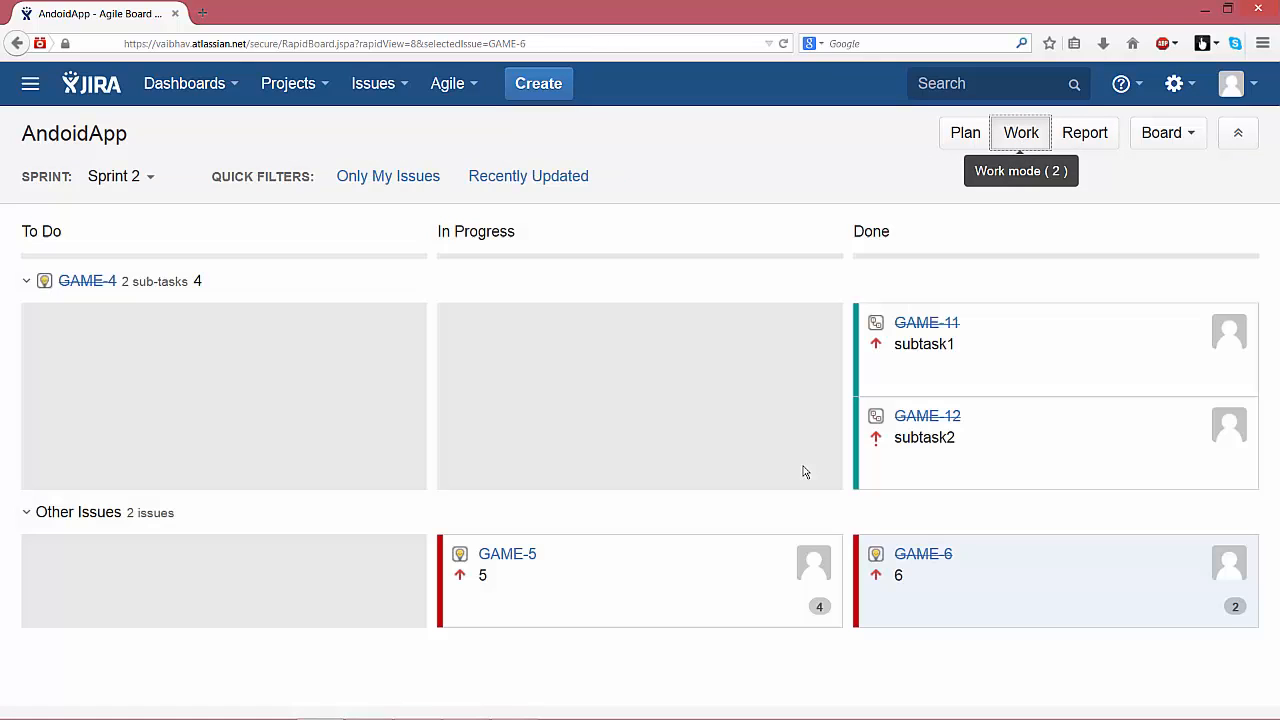
left_click_drag(617, 564, 1066, 596)
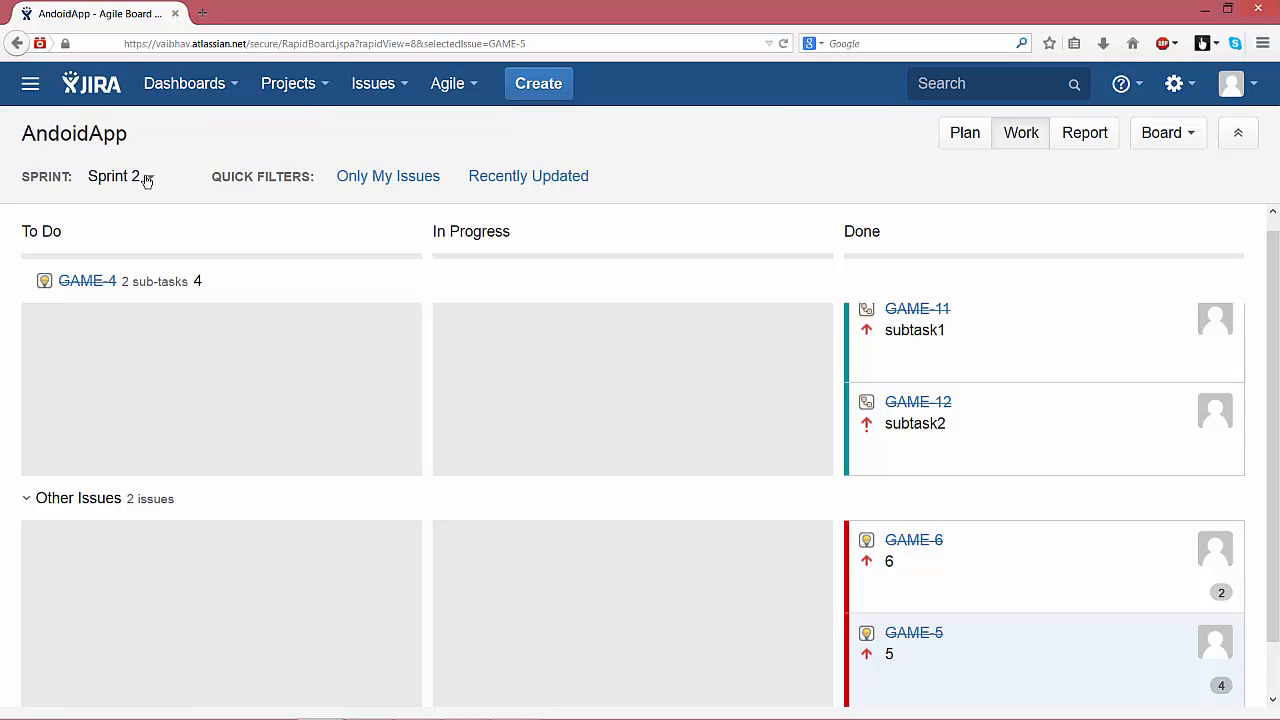
left_click(147, 181)
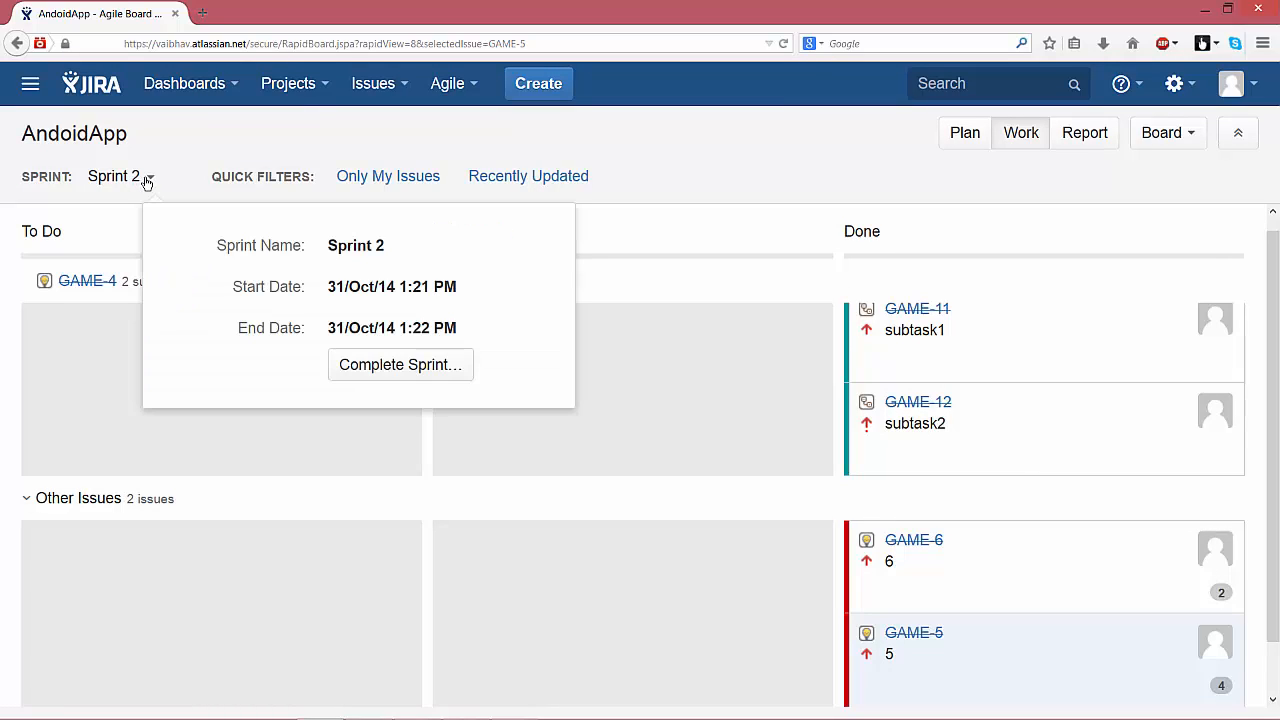
left_click(385, 364)
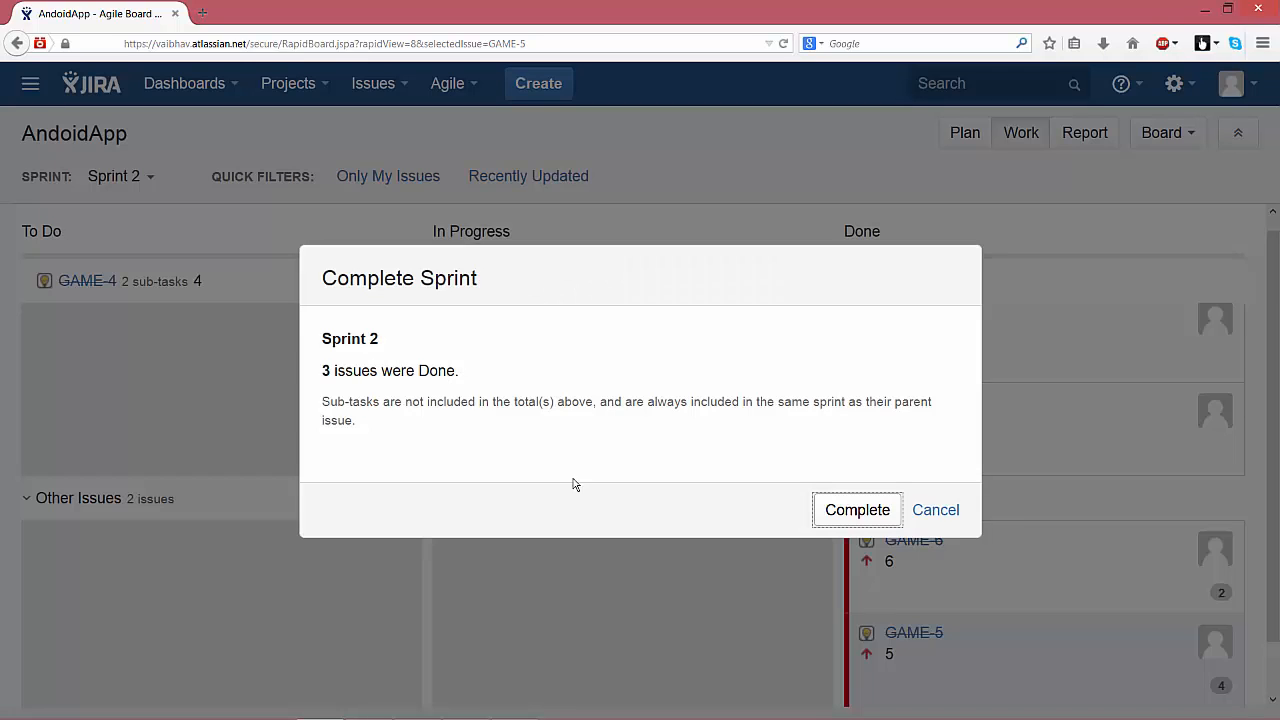
left_click(842, 525)
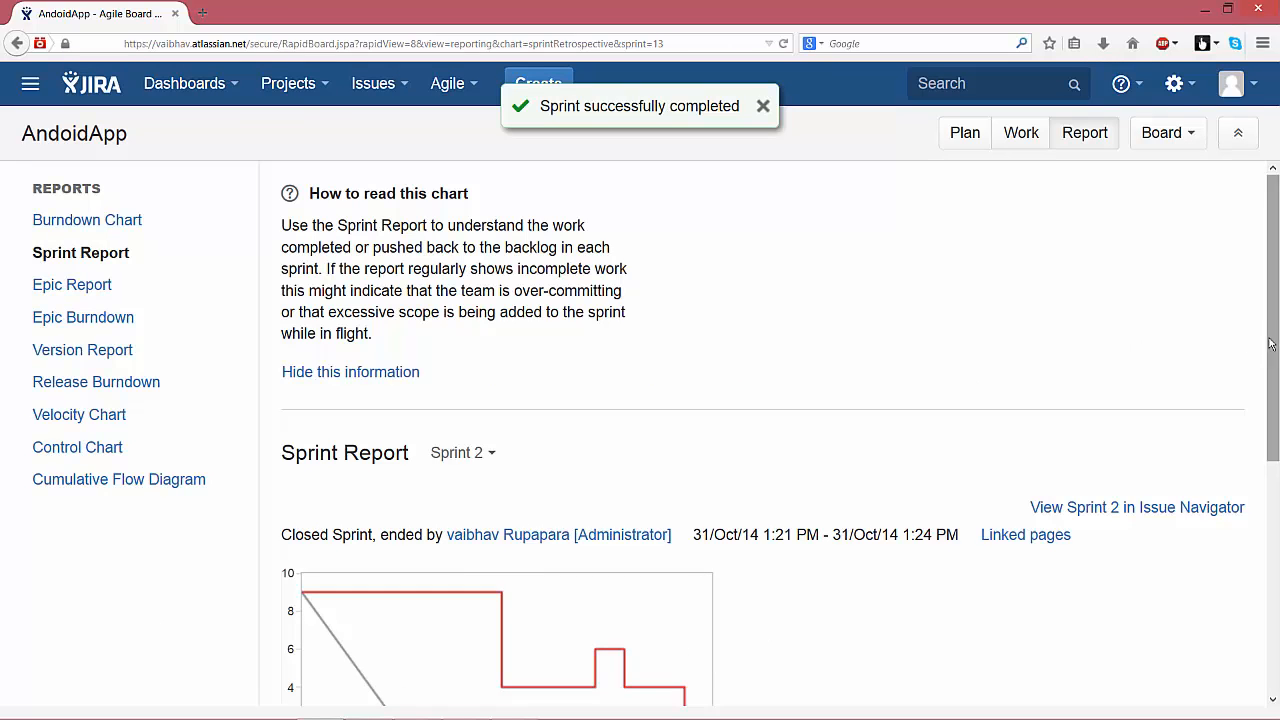
Review the closed Sprint 2 report, and examine the Velocity Chart and its commitment and completed table for both sprints
left_click_drag(1272, 310, 1277, 435)
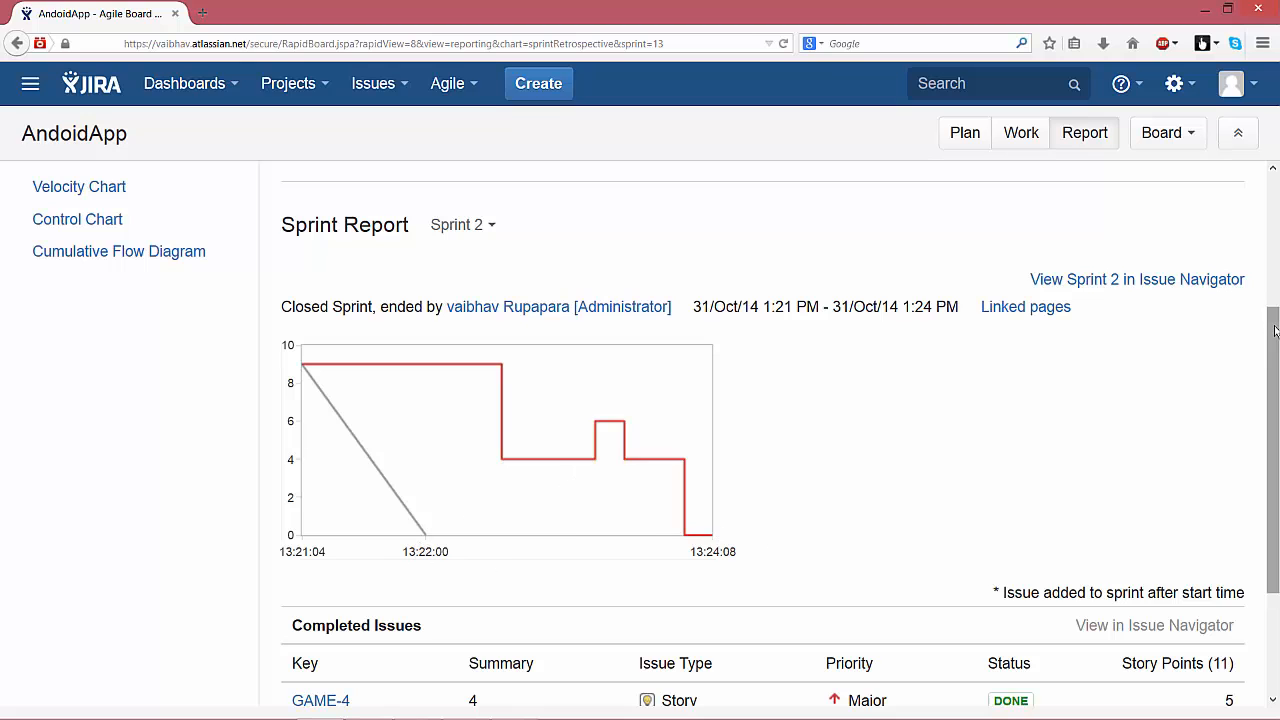
left_click_drag(1275, 331, 1276, 201)
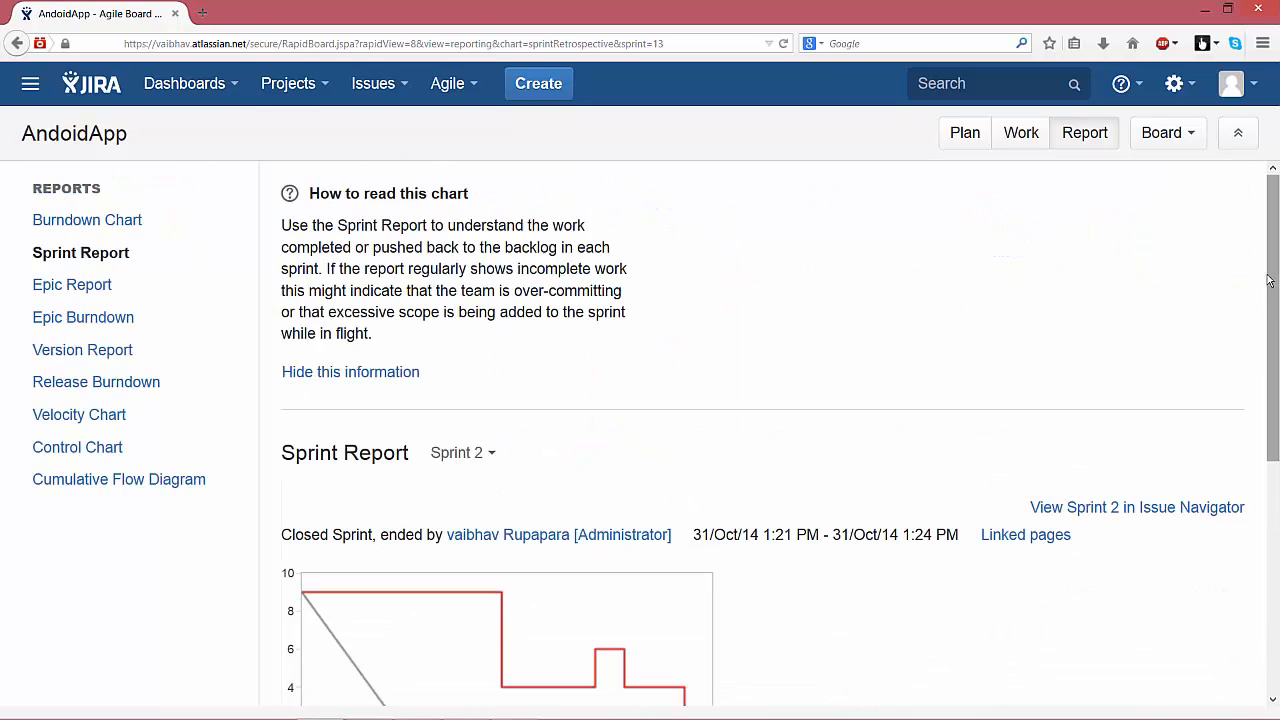
left_click(117, 414)
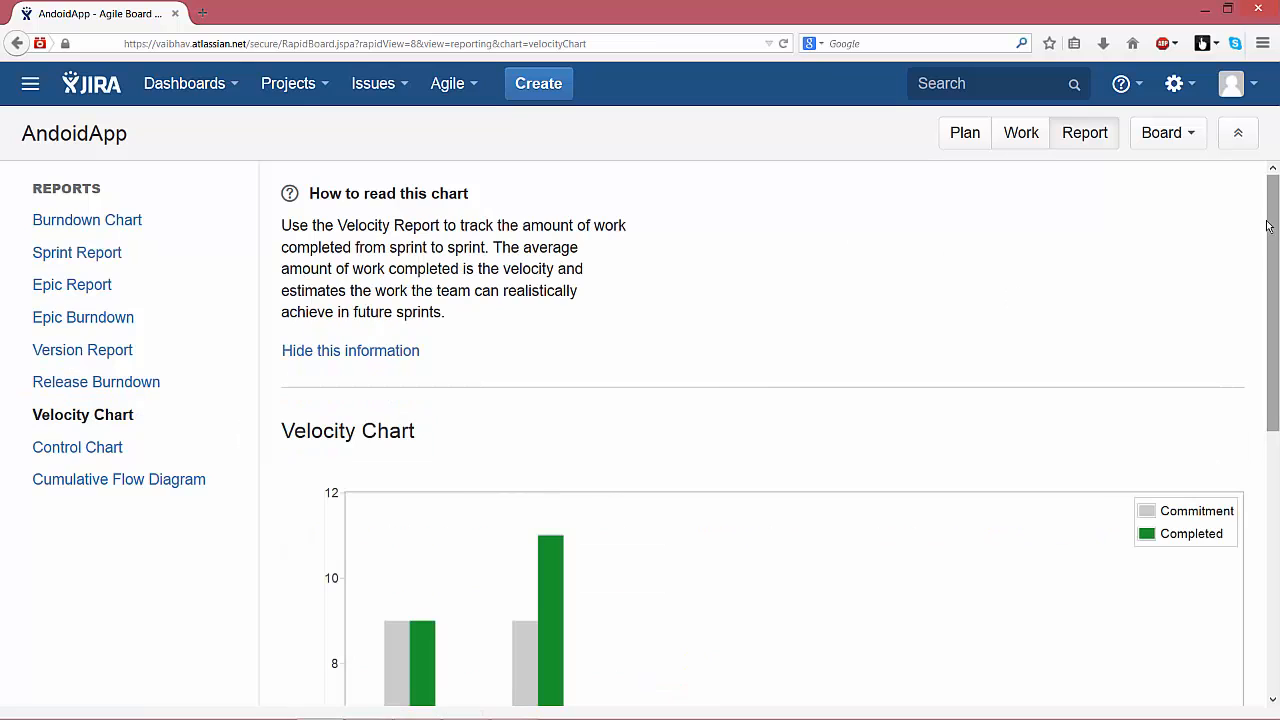
left_click_drag(1276, 222, 1277, 400)
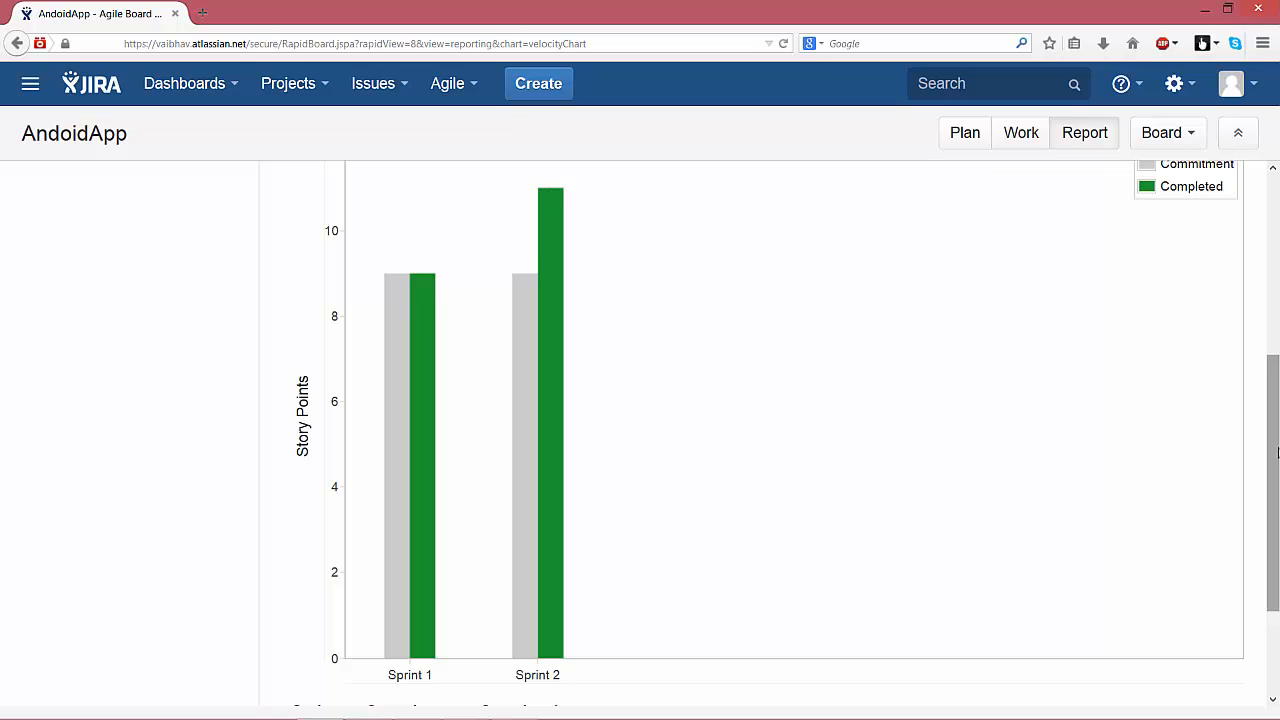
left_click_drag(1277, 453, 1277, 553)
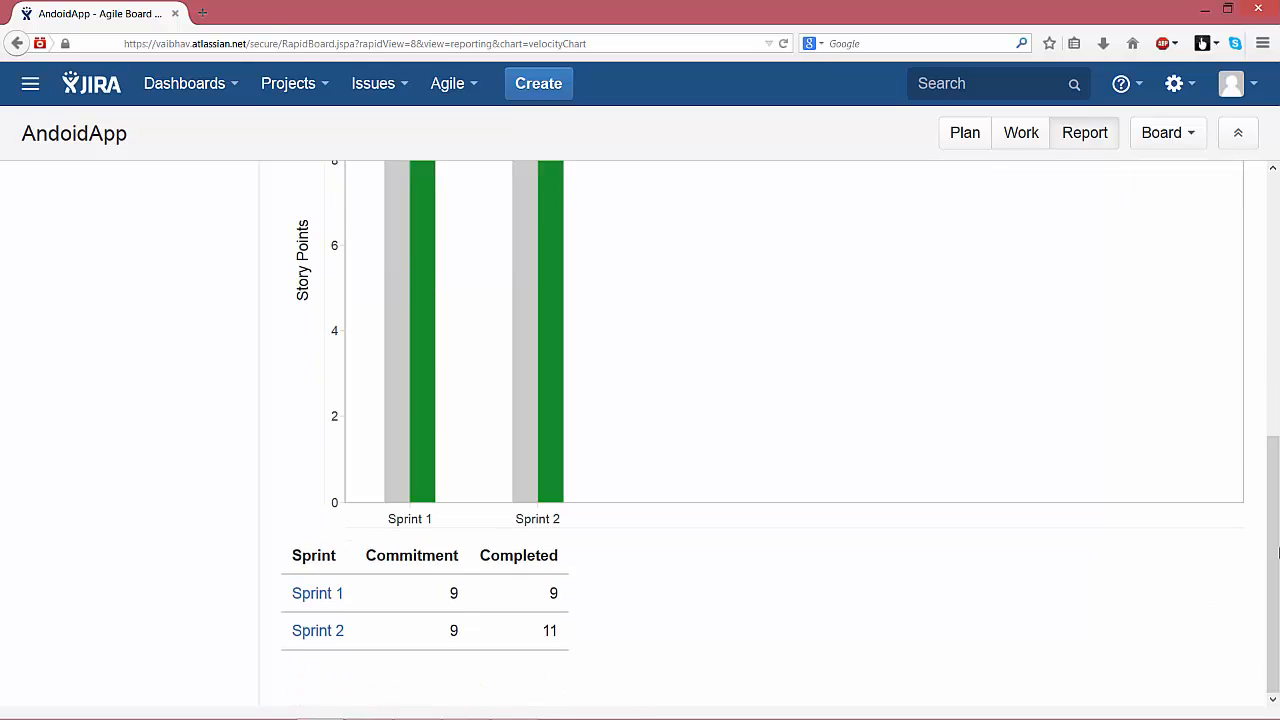
left_click(1269, 306)
Return to the board's planning view and extend Sprint 3 to include issues GAME-7 to GAME-10
left_click(958, 148)
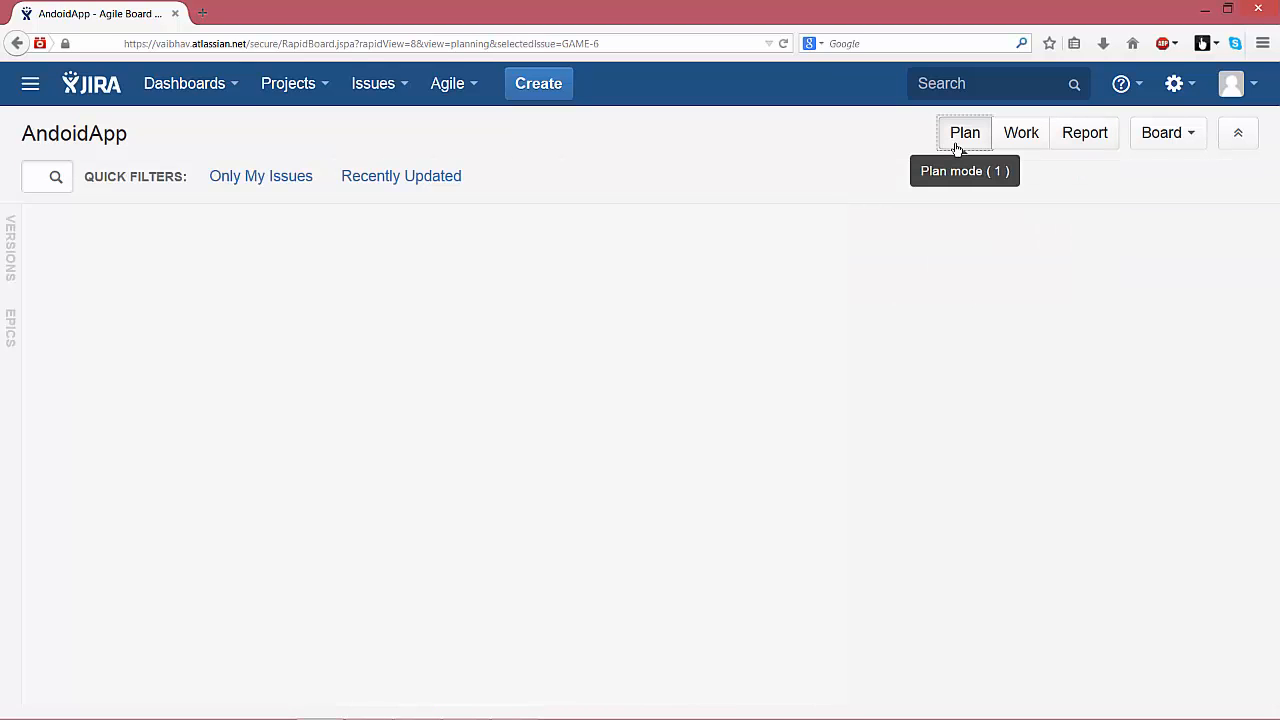
left_click_drag(434, 403, 401, 678)
left_click(406, 668)
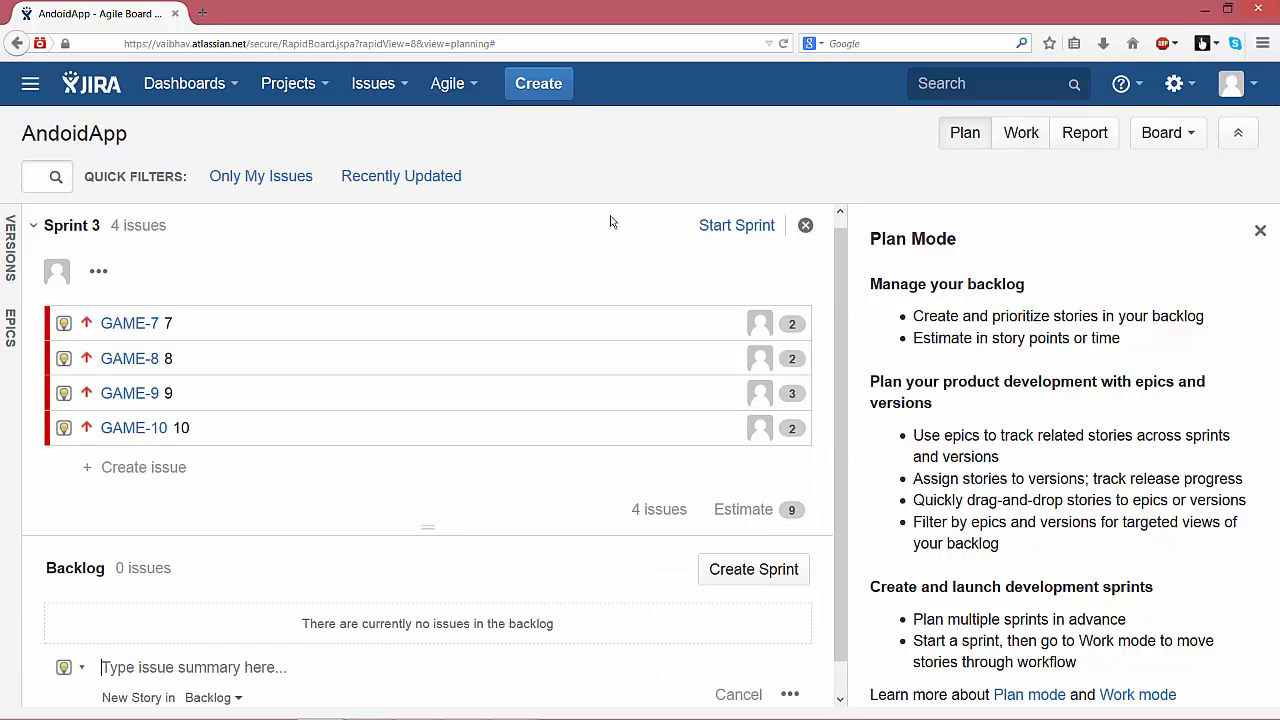
Start Sprint 3 with the end date set to 31/Oct/14 01:26 PM
left_click(737, 227)
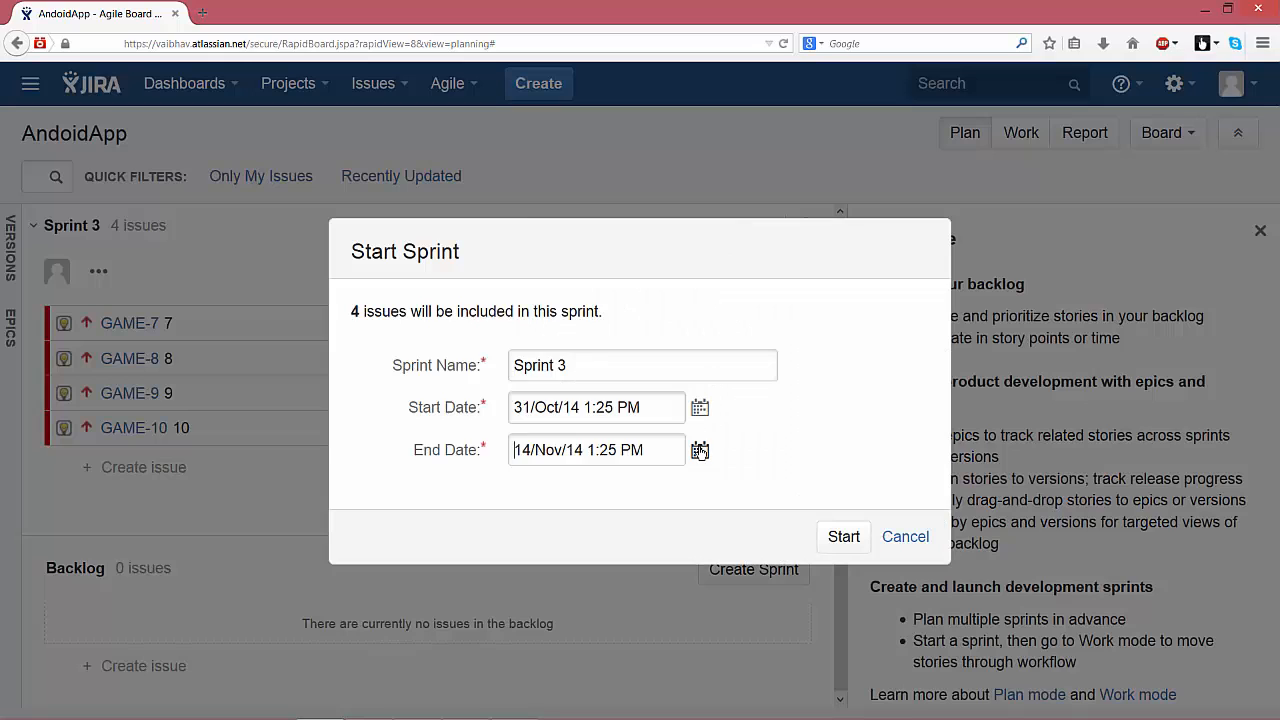
left_click(700, 450)
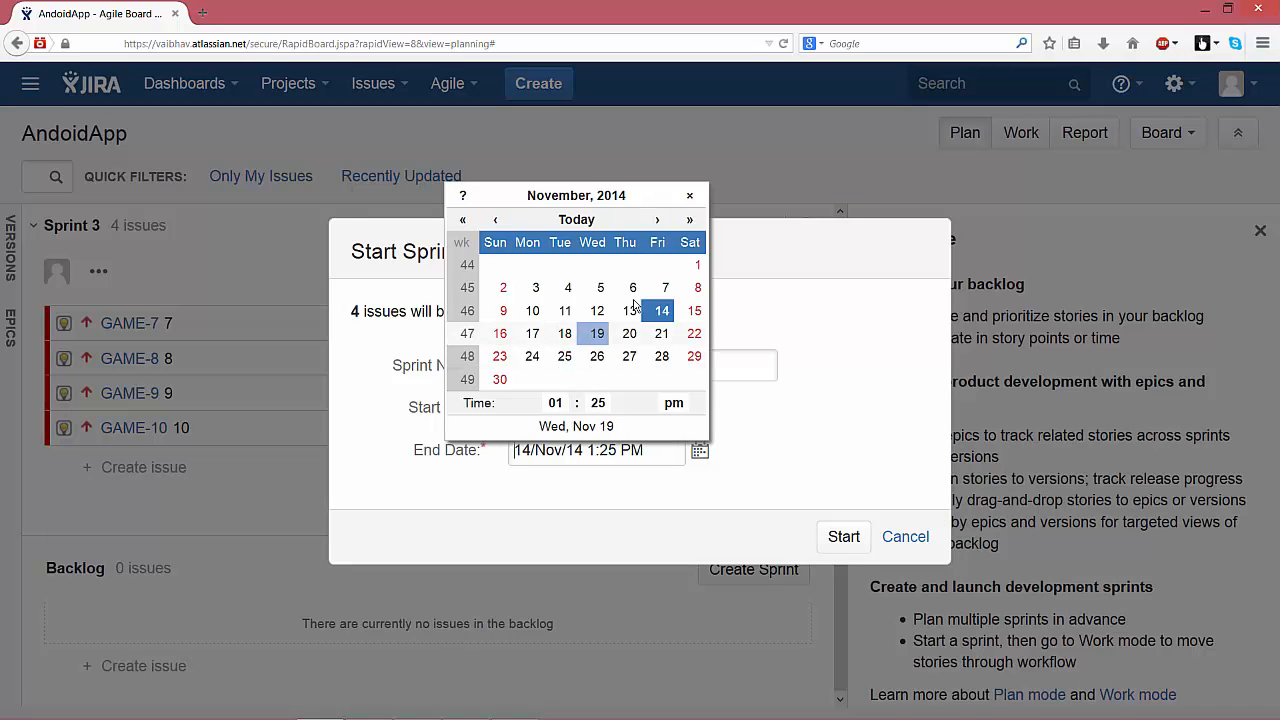
left_click(495, 220)
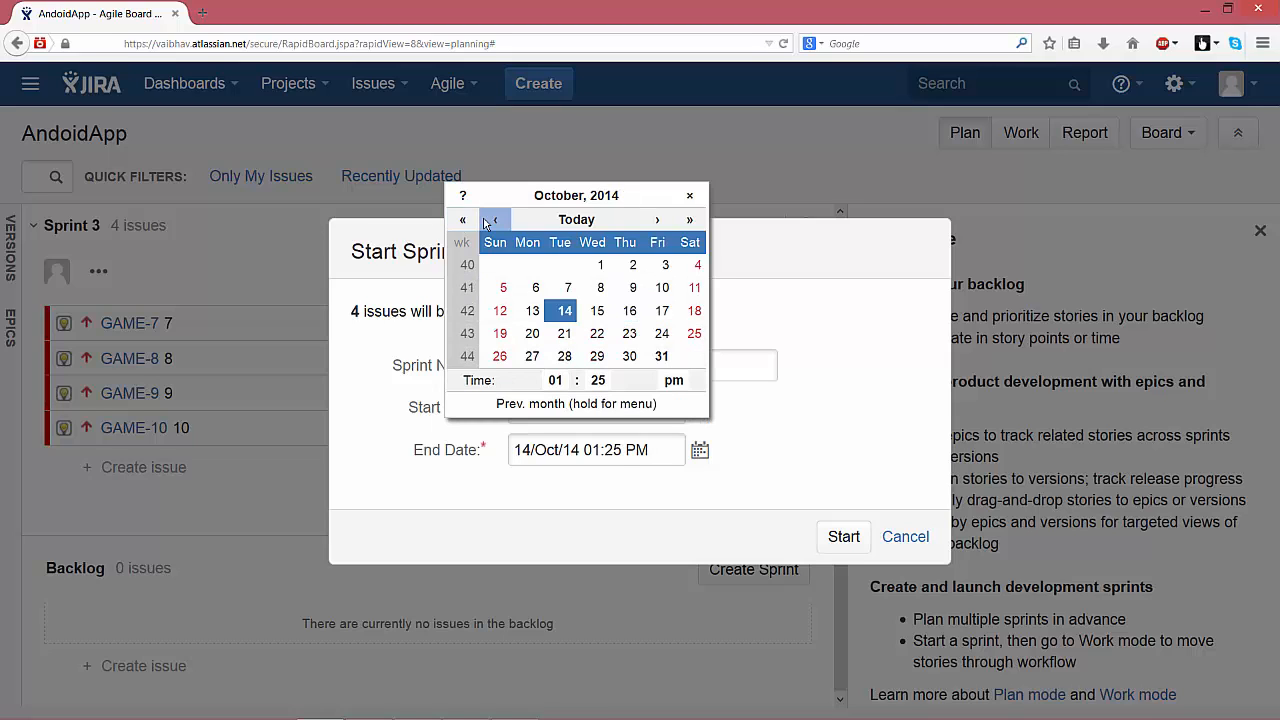
left_click(662, 356)
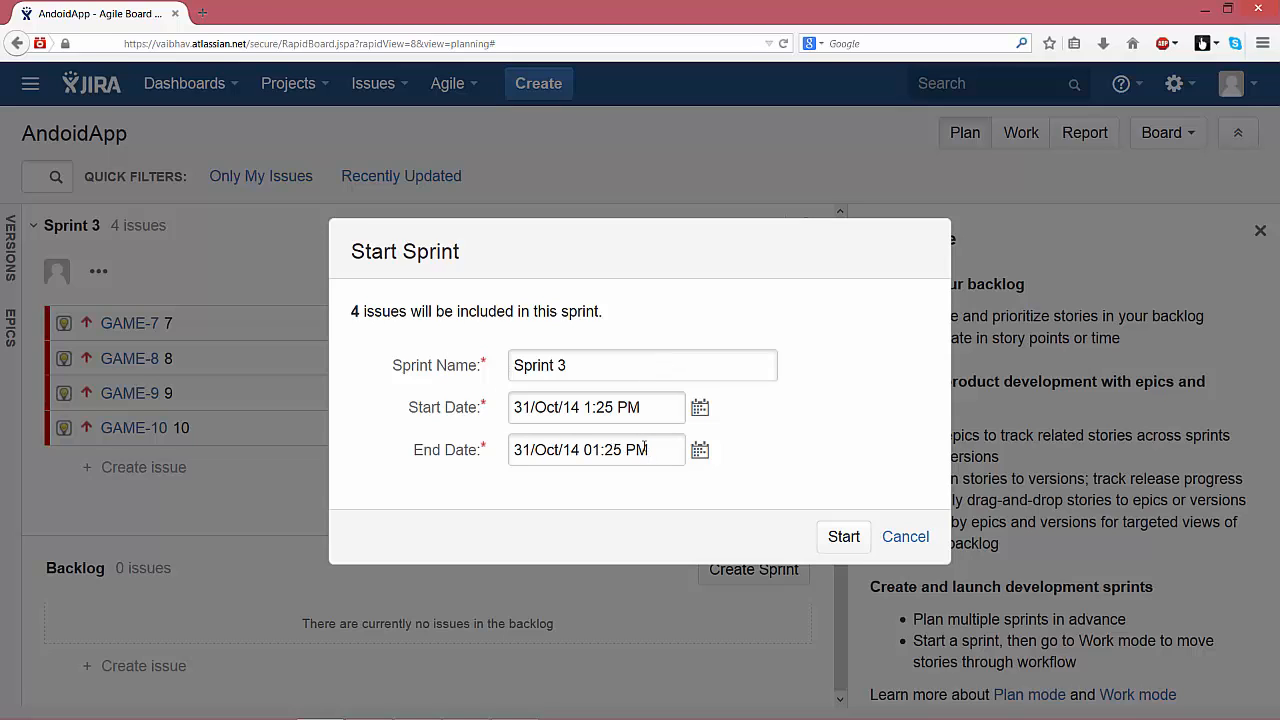
left_click(704, 453)
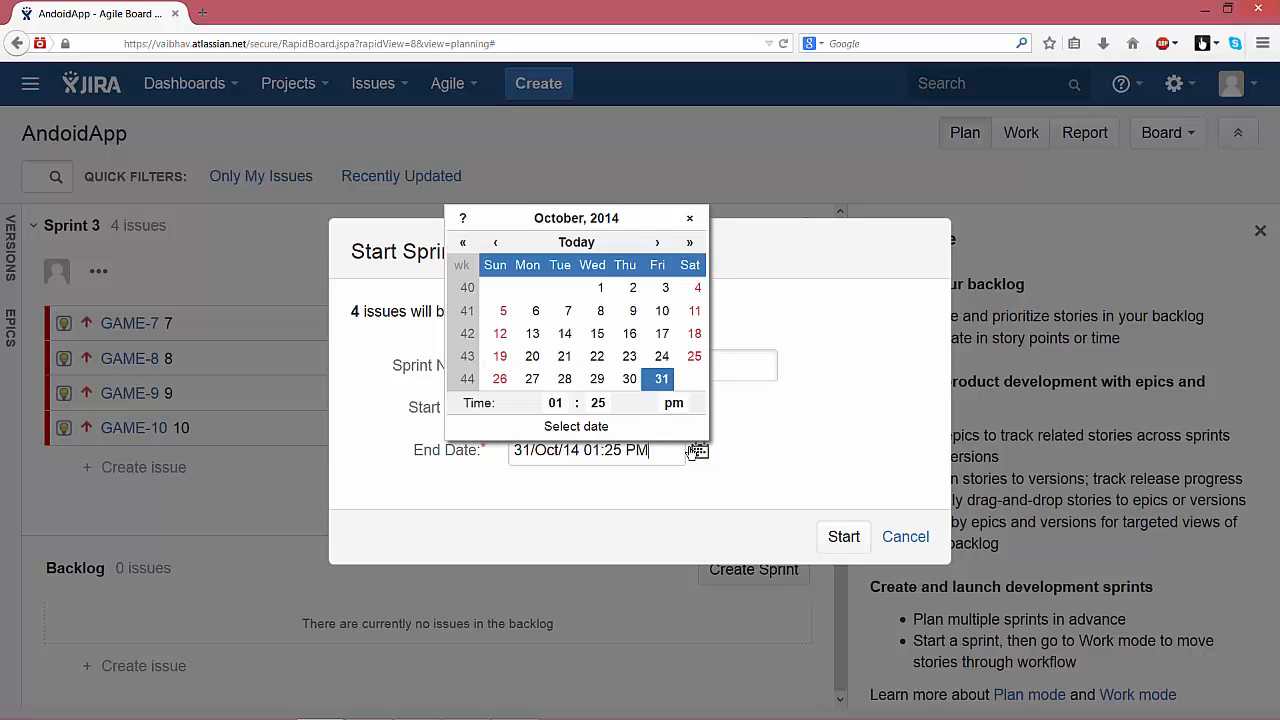
left_click(598, 402)
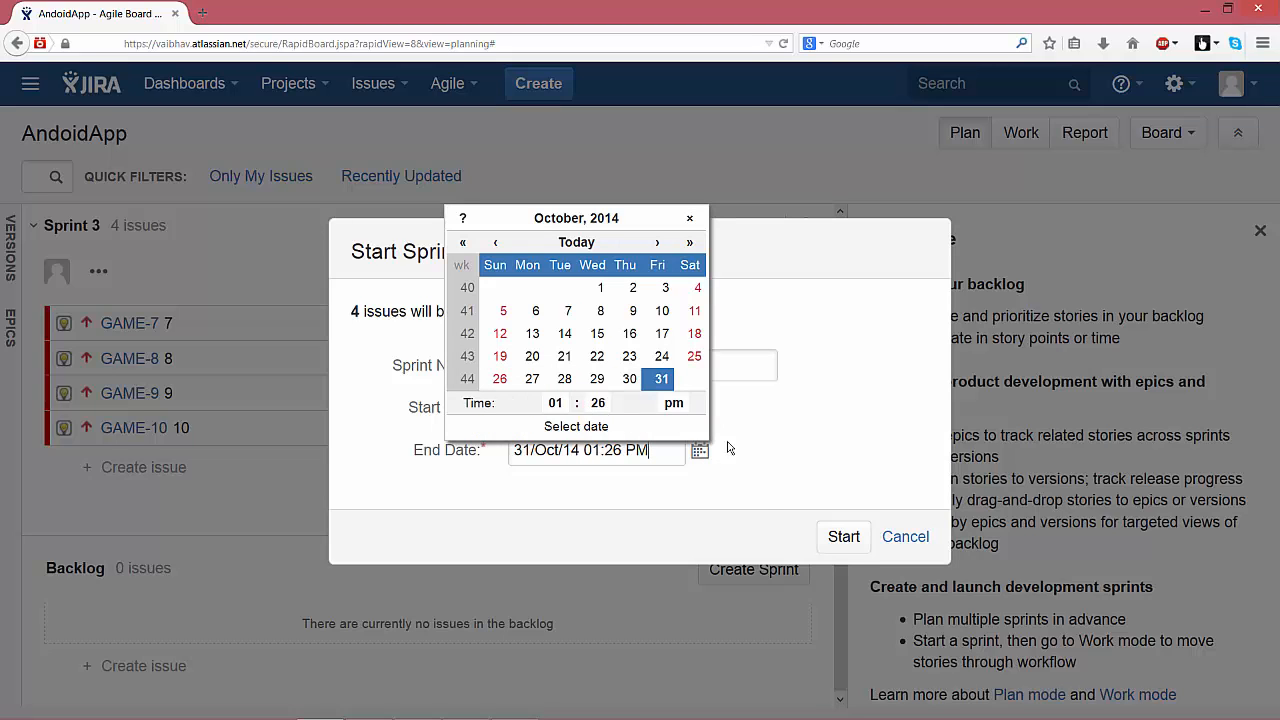
left_click(844, 540)
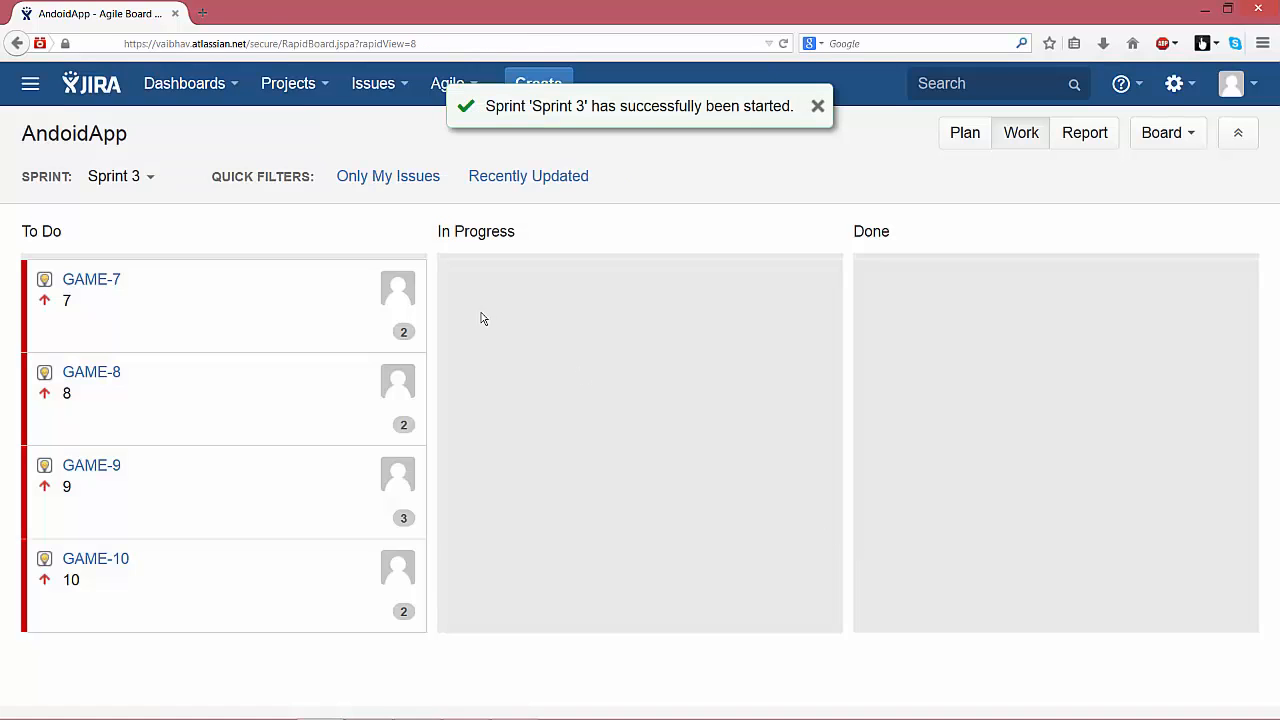
Move GAME-7 and GAME-9 from To Do to In Progress, and GAME-10 and GAME-8 straight to Done
left_click_drag(237, 311, 651, 306)
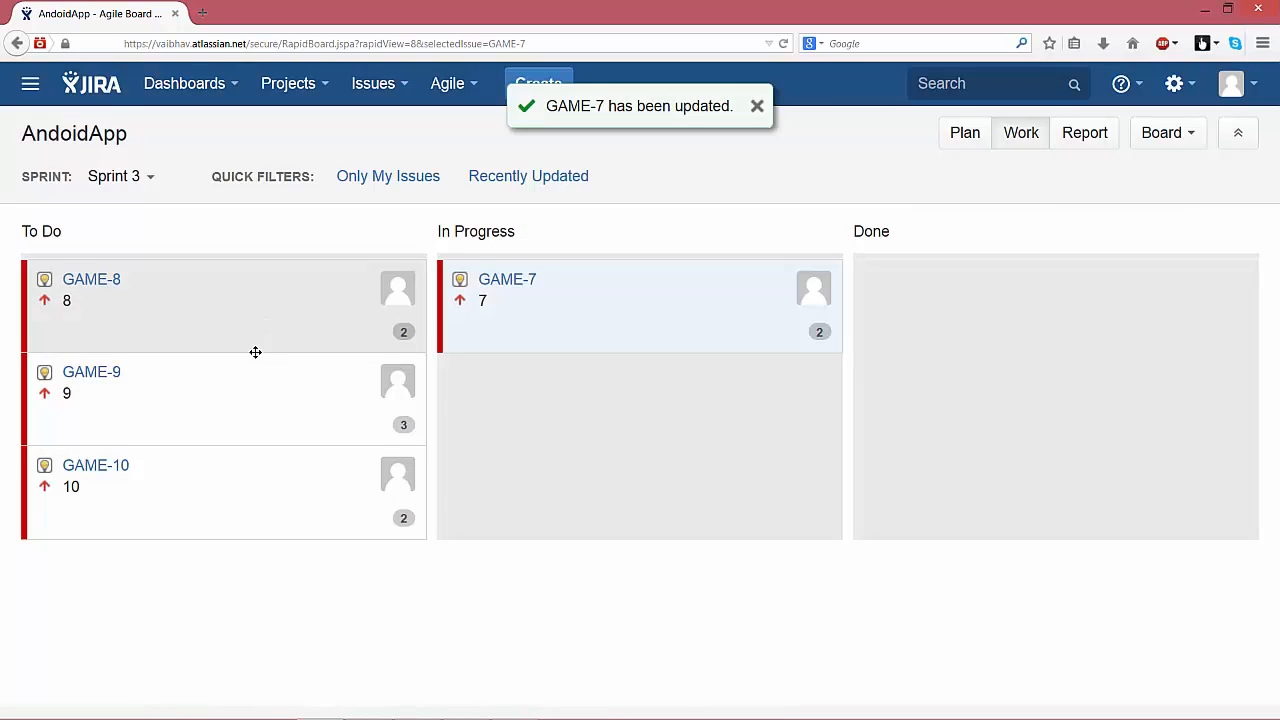
left_click_drag(251, 354, 648, 390)
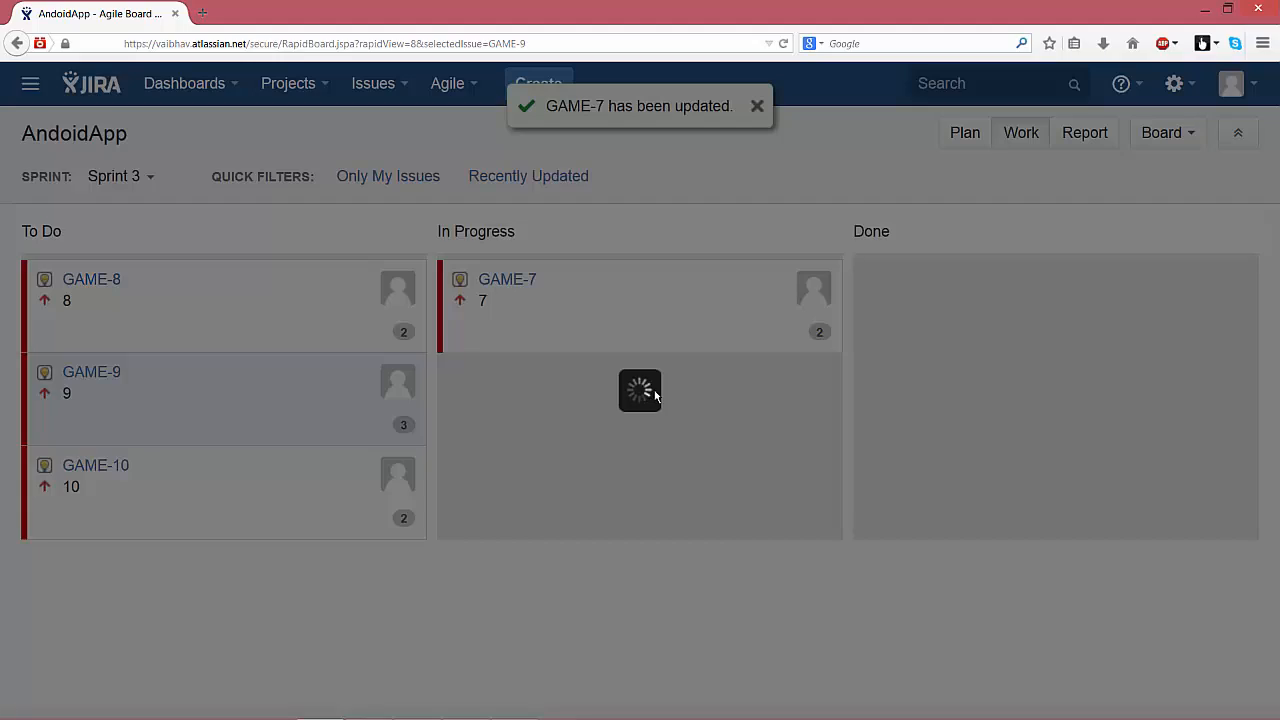
left_click_drag(325, 404, 1115, 326)
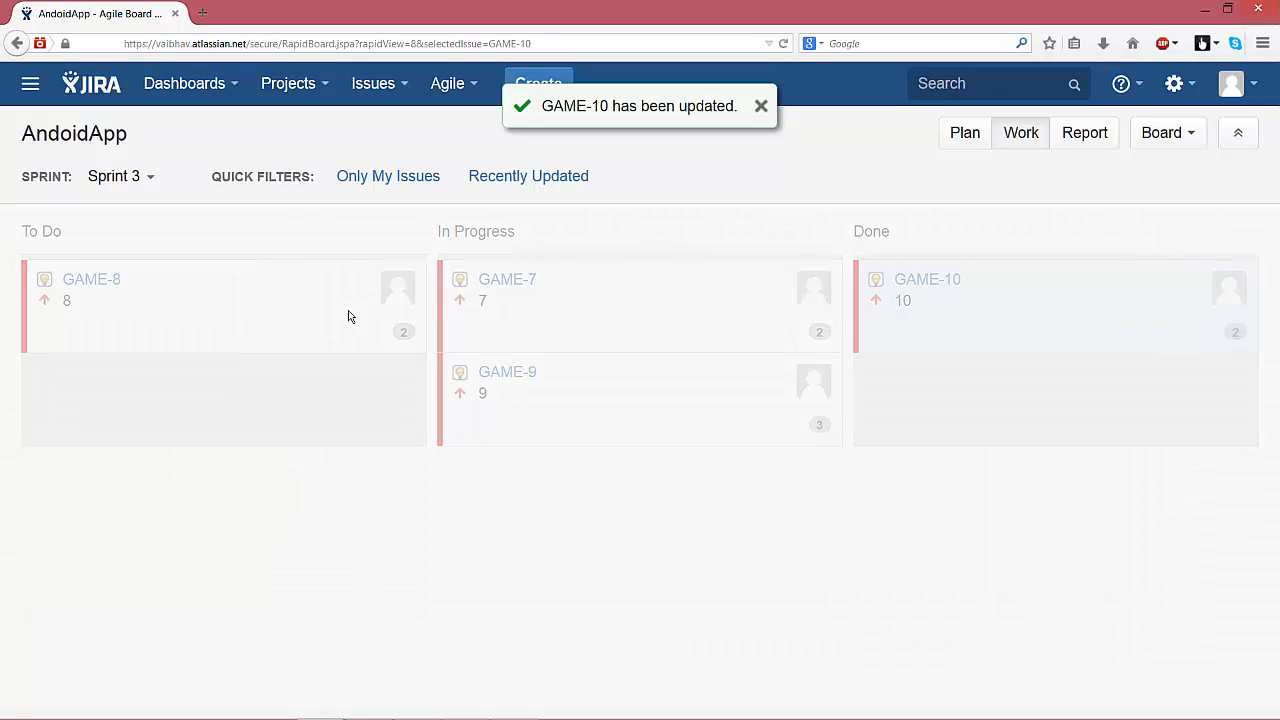
left_click_drag(274, 314, 1106, 414)
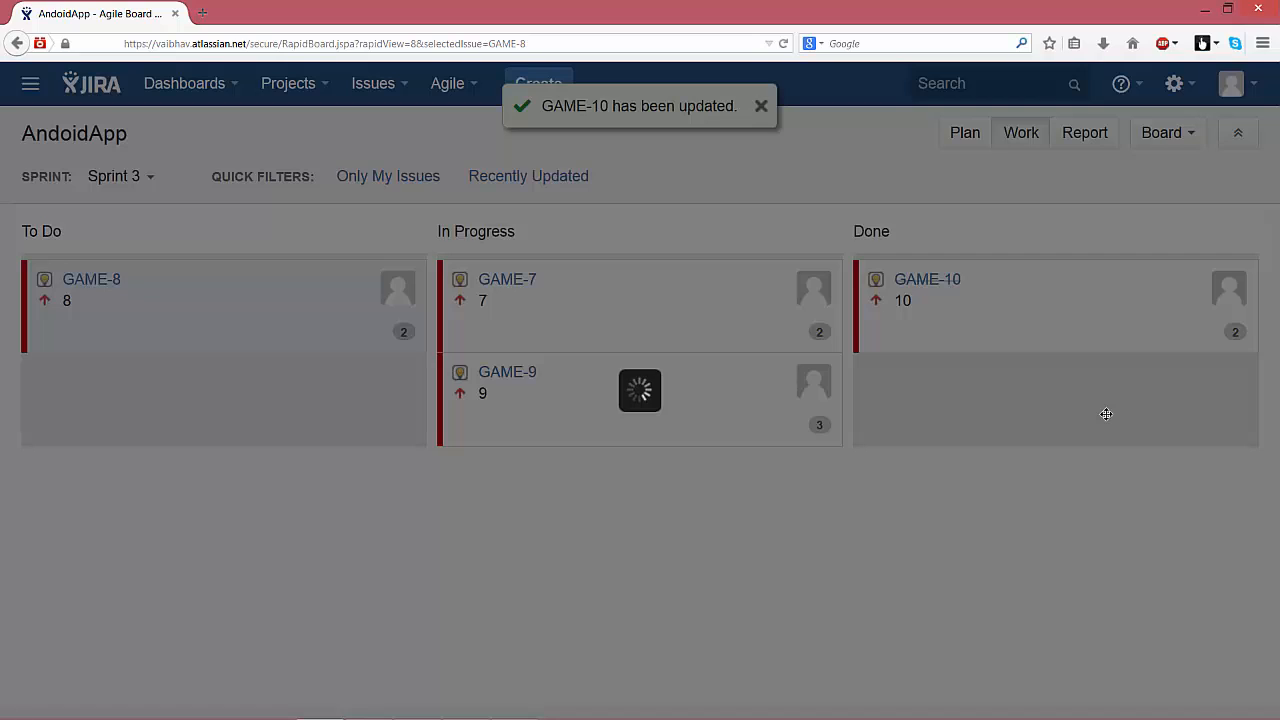
Move GAME-7 and GAME-9 from In Progress to Done, and put GAME-10 back in In Progress
left_click_drag(704, 309, 1128, 373)
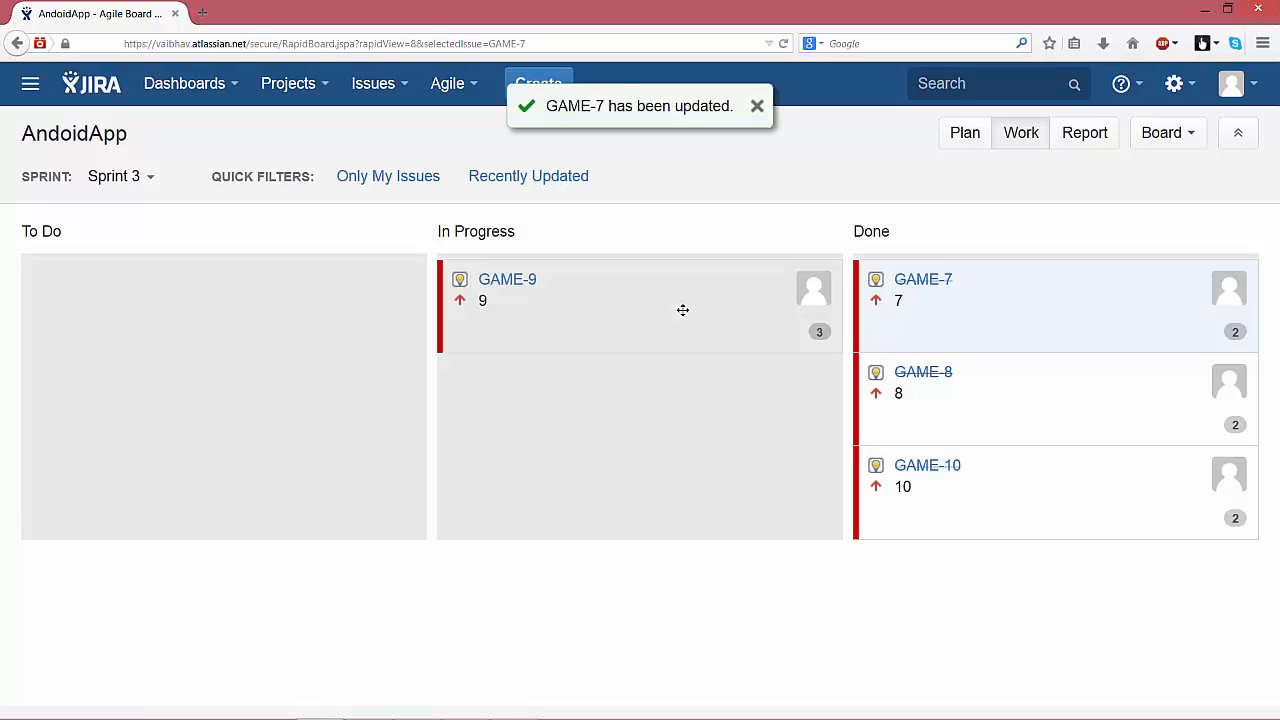
left_click_drag(683, 310, 1108, 503)
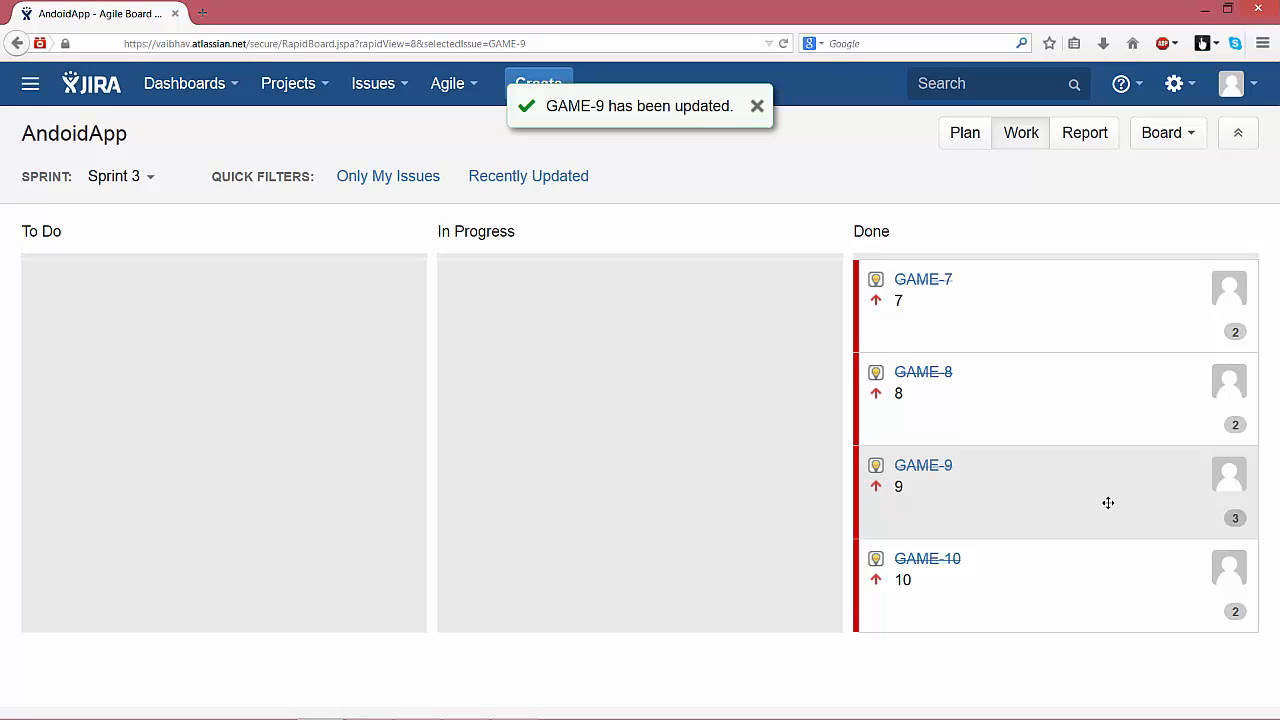
left_click_drag(1077, 562, 643, 528)
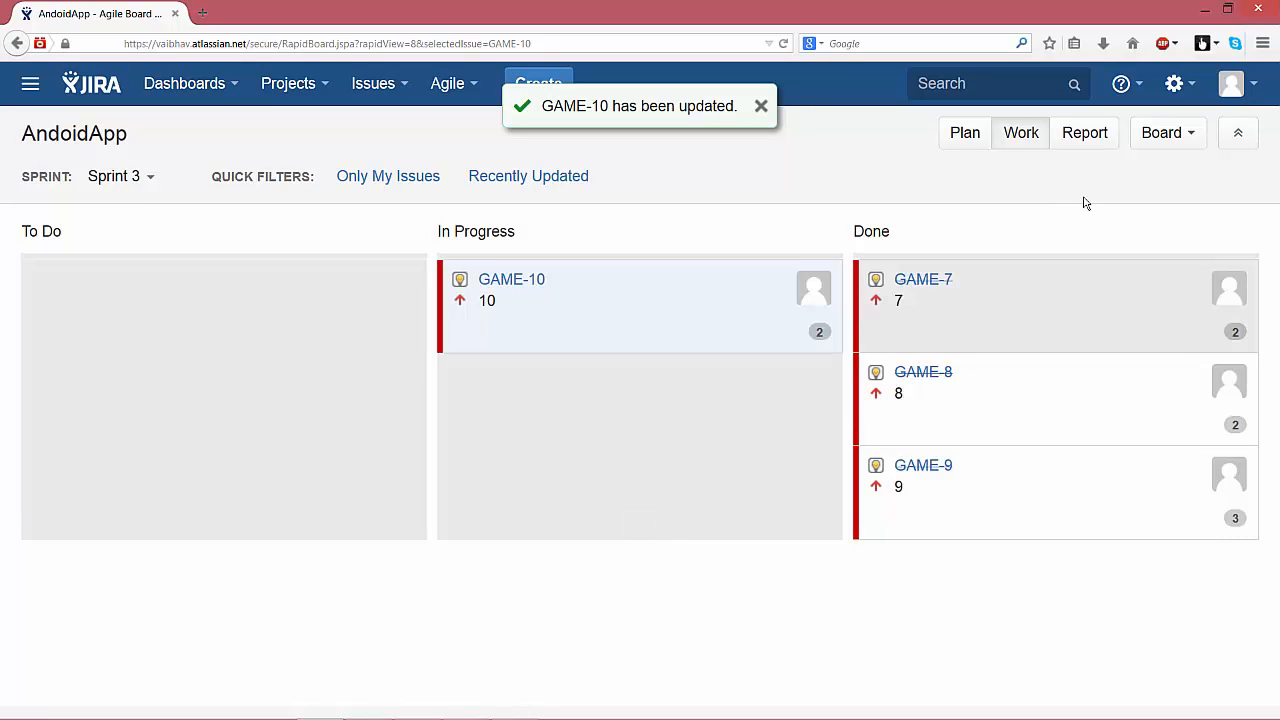
Add a column named QA in the AndoidApp board's column configuration
left_click(1173, 148)
left_click(1130, 170)
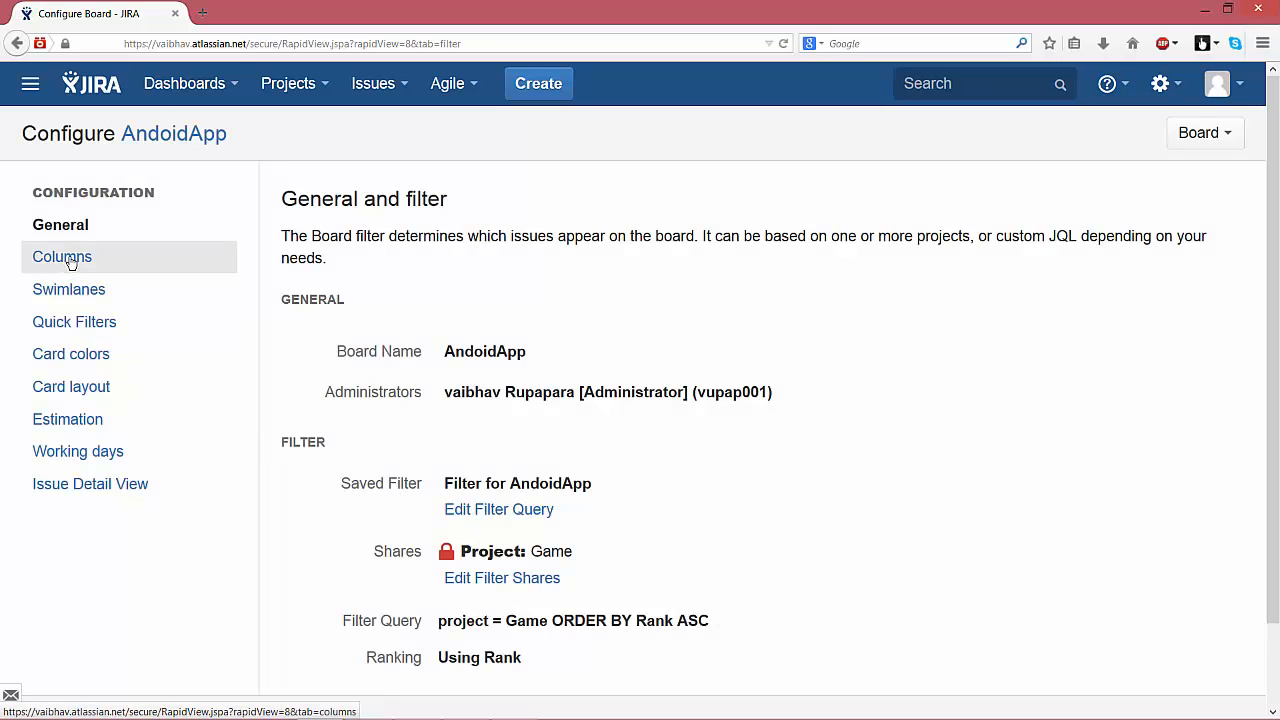
left_click(68, 263)
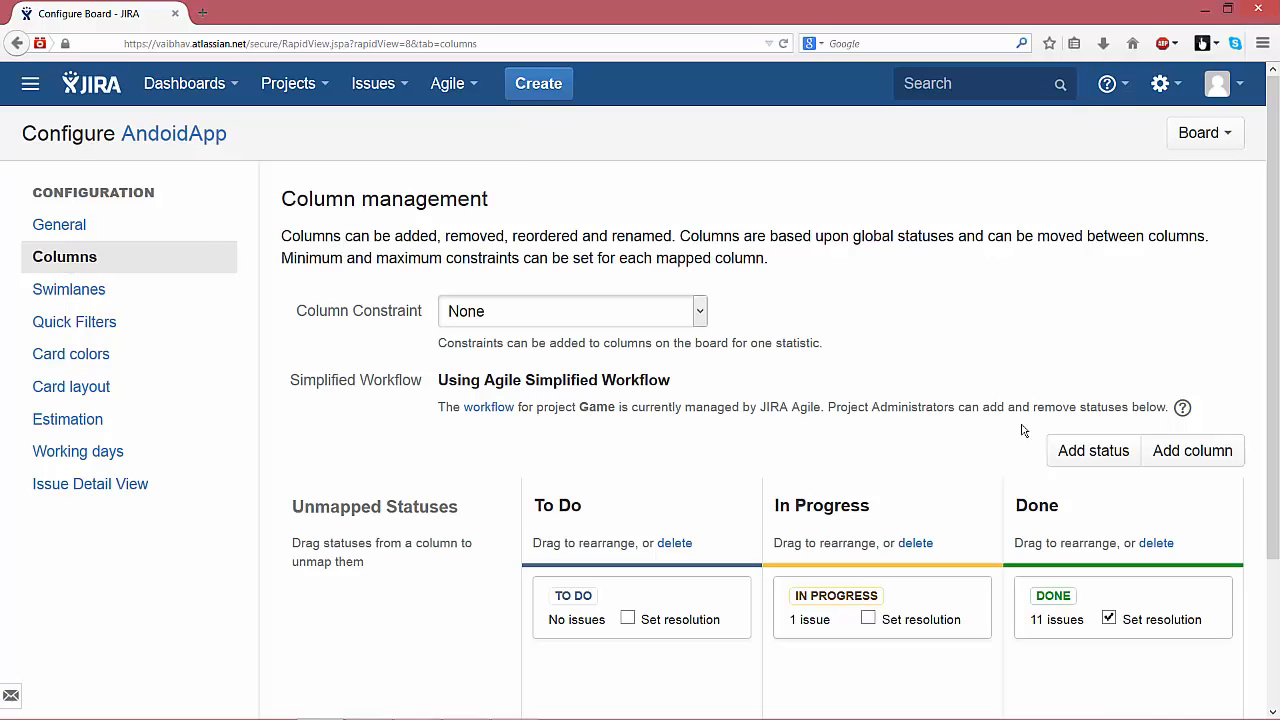
left_click(1196, 455)
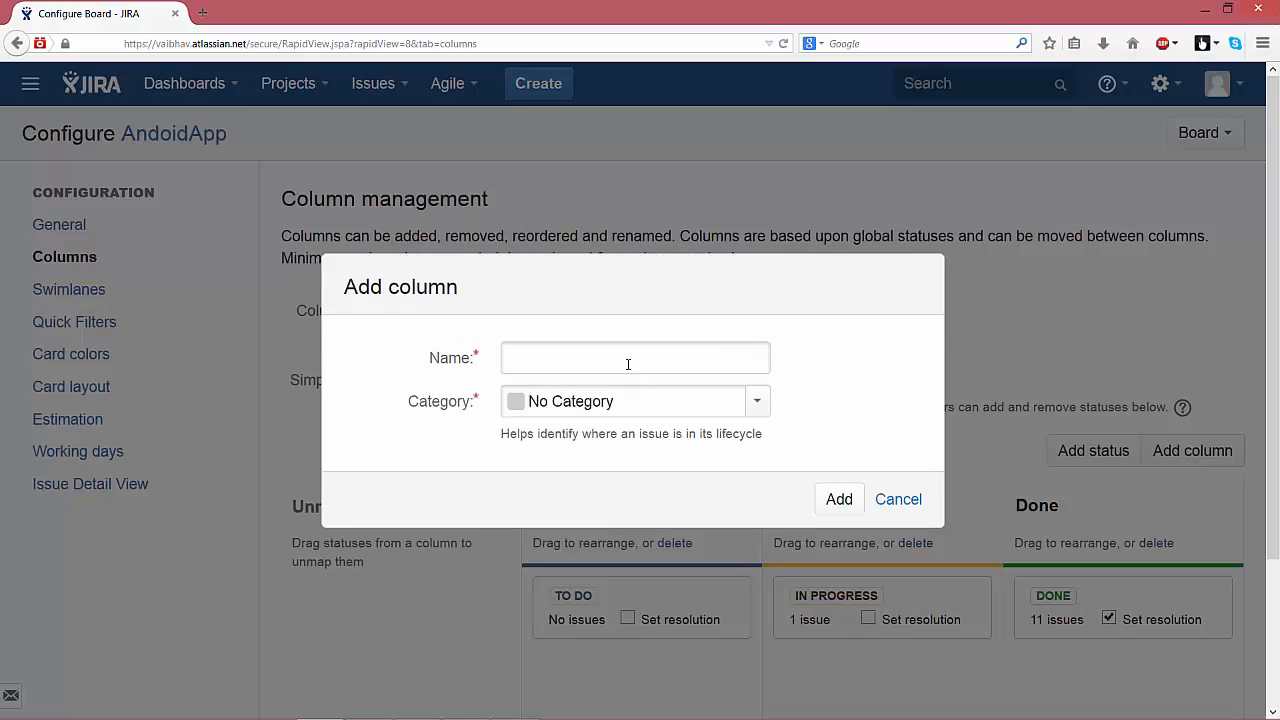
type("QA")
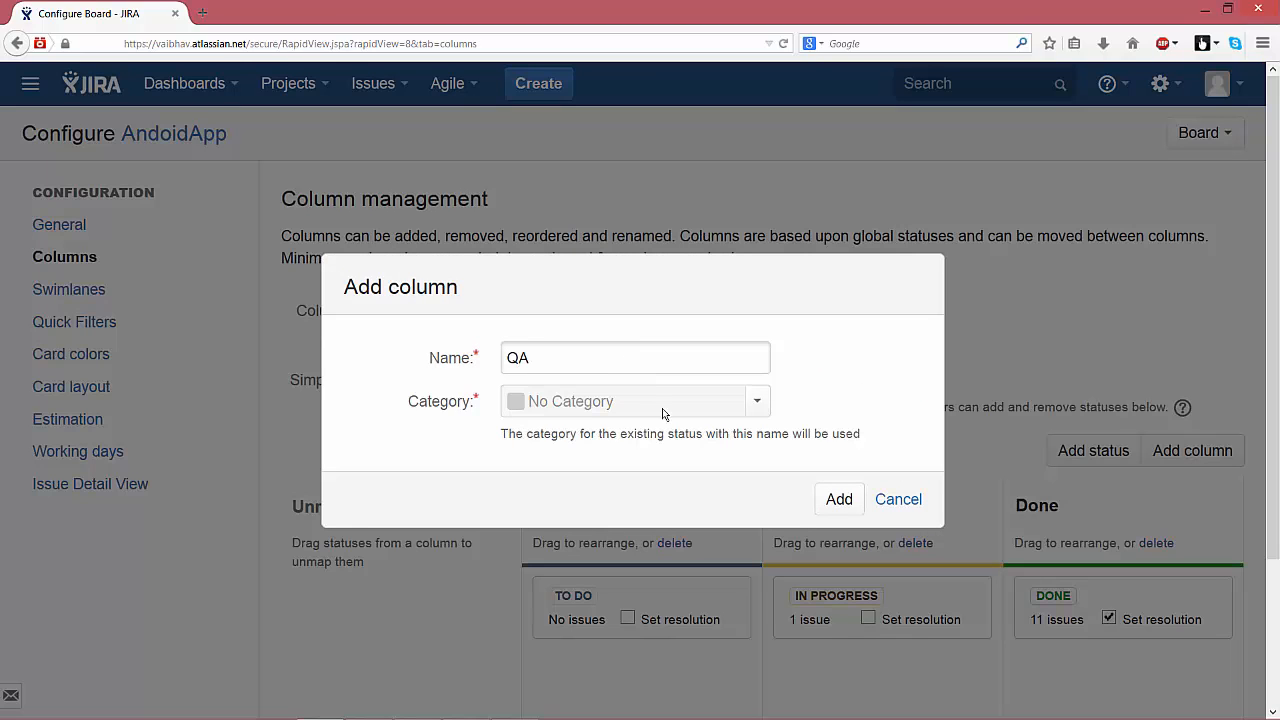
left_click(835, 501)
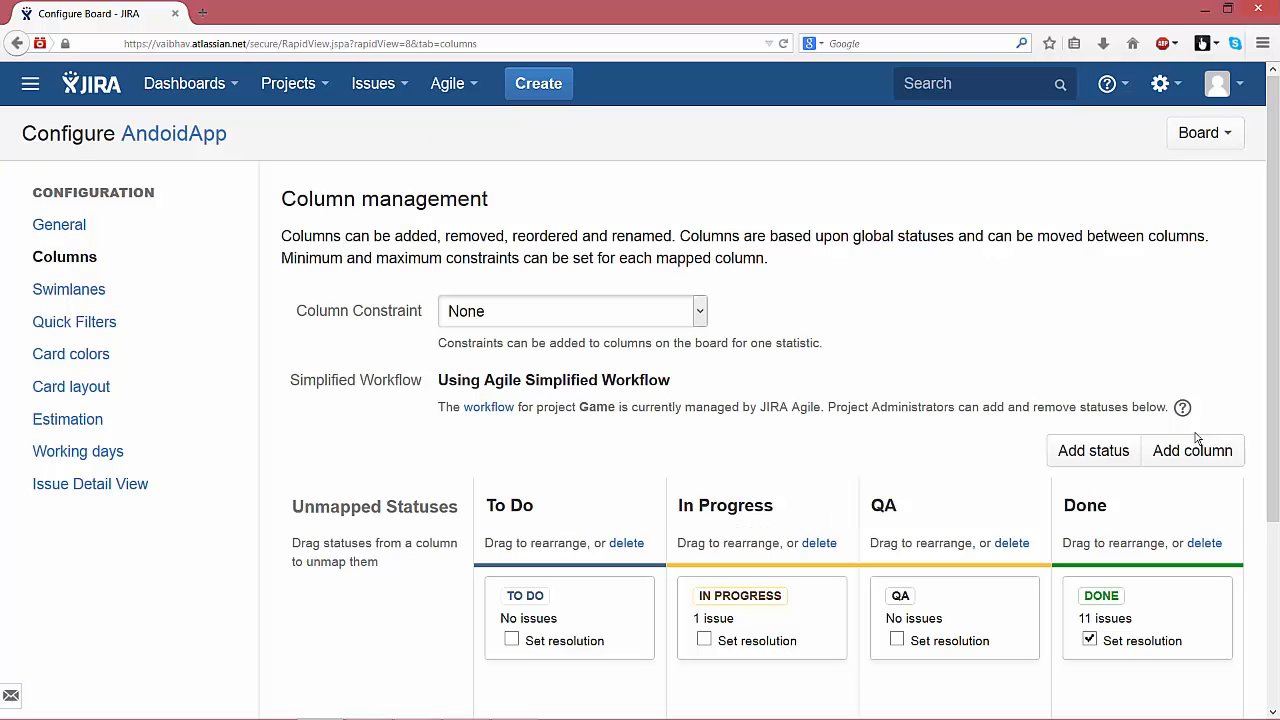
Add another board column named Customer Acceptance
left_click(1193, 451)
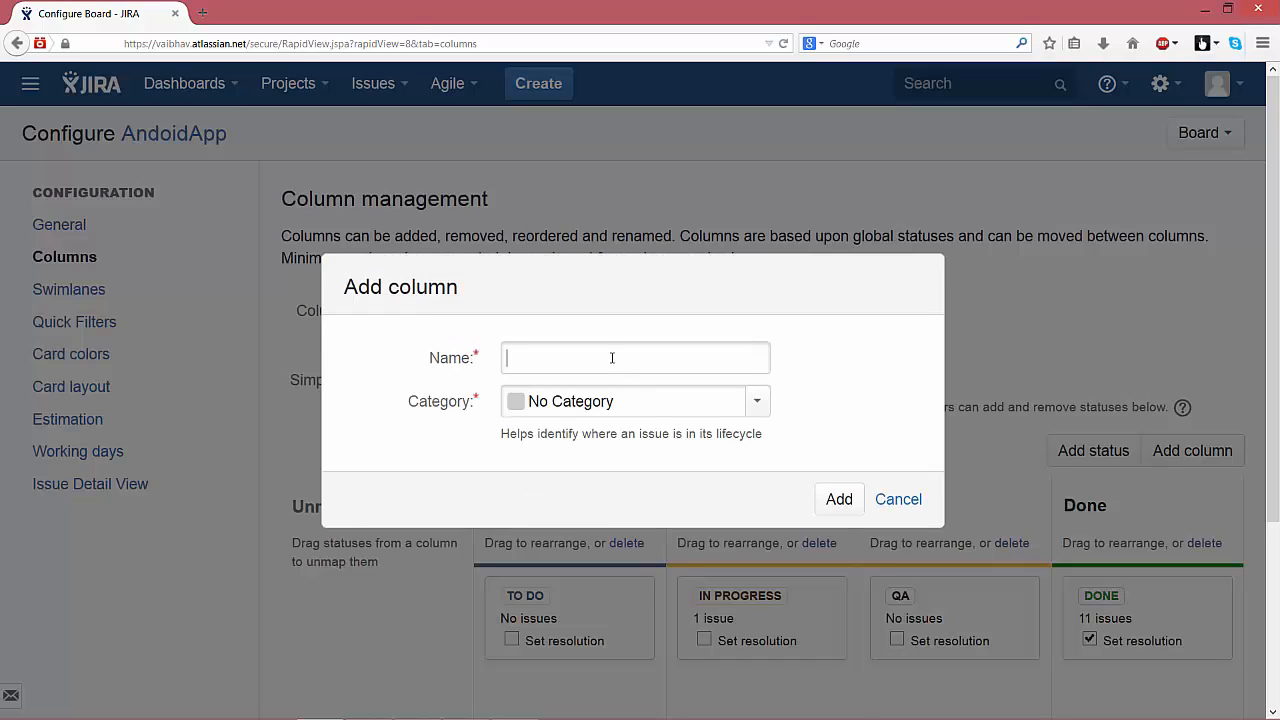
type("Customer Acceptance")
left_click(836, 498)
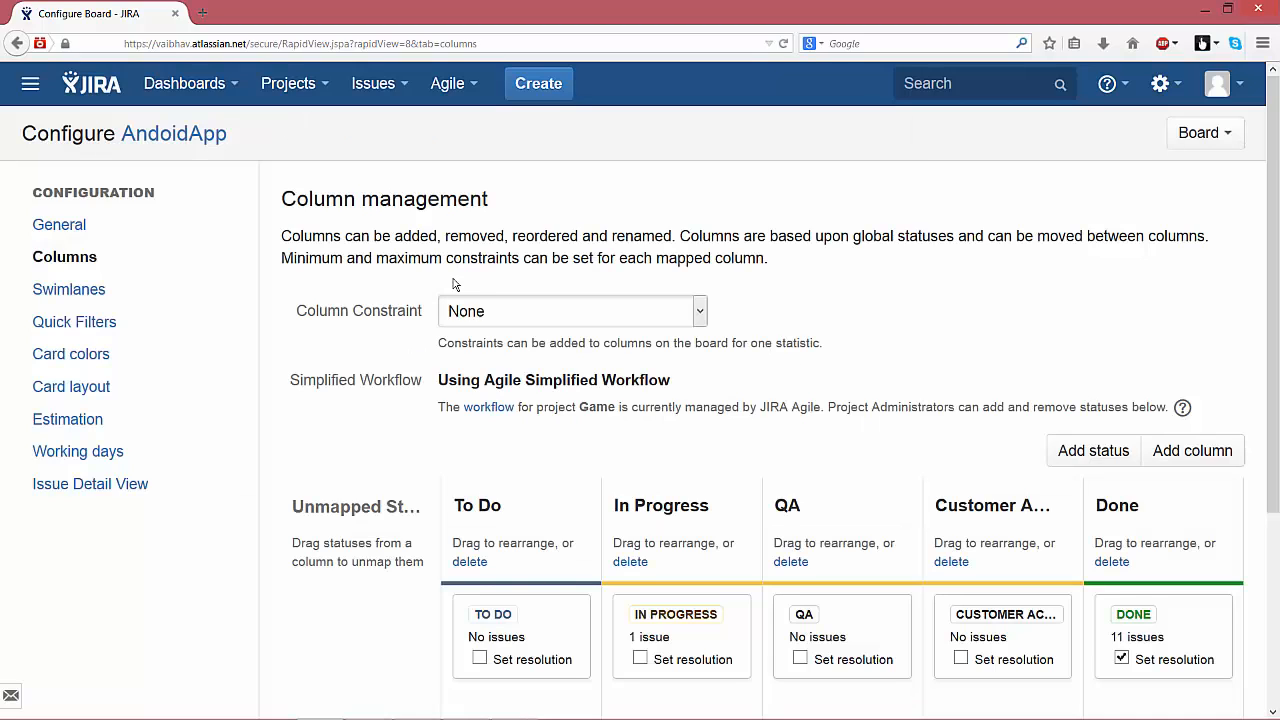
Return to the Sprint 3 board and move GAME-7, GAME-9 and GAME-8 from Done to QA
left_click(178, 136)
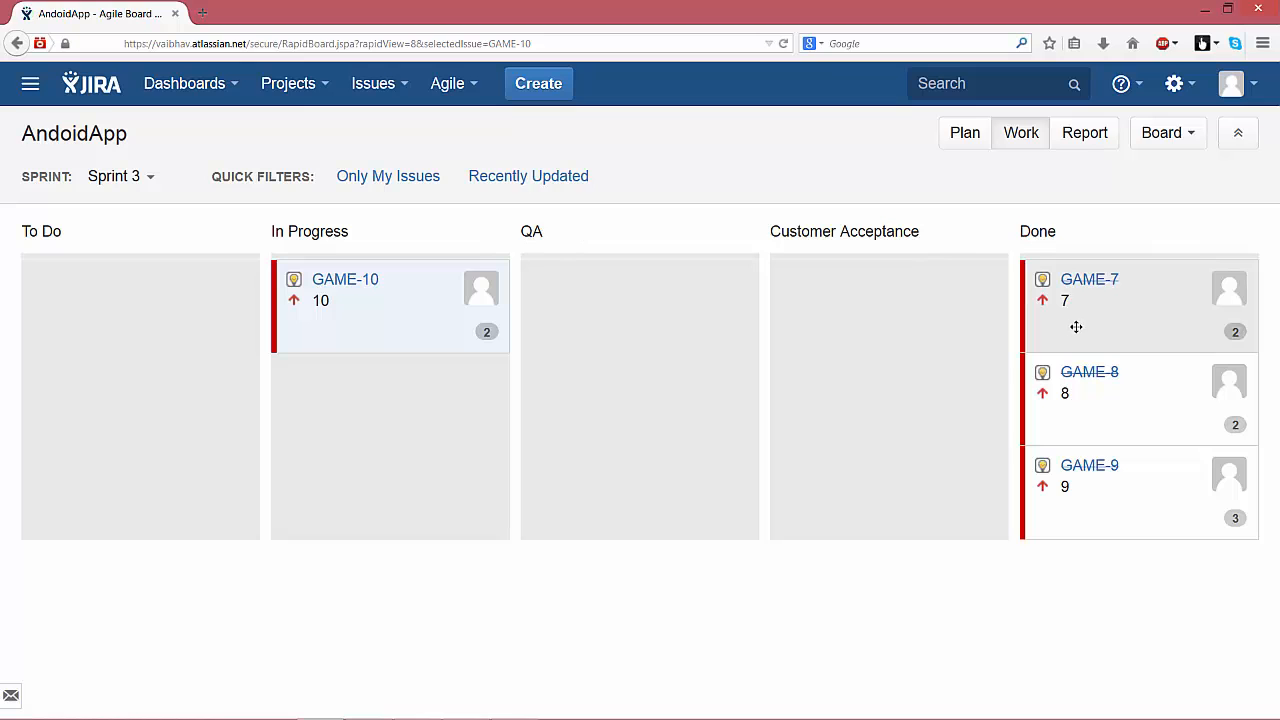
left_click_drag(1096, 327, 609, 357)
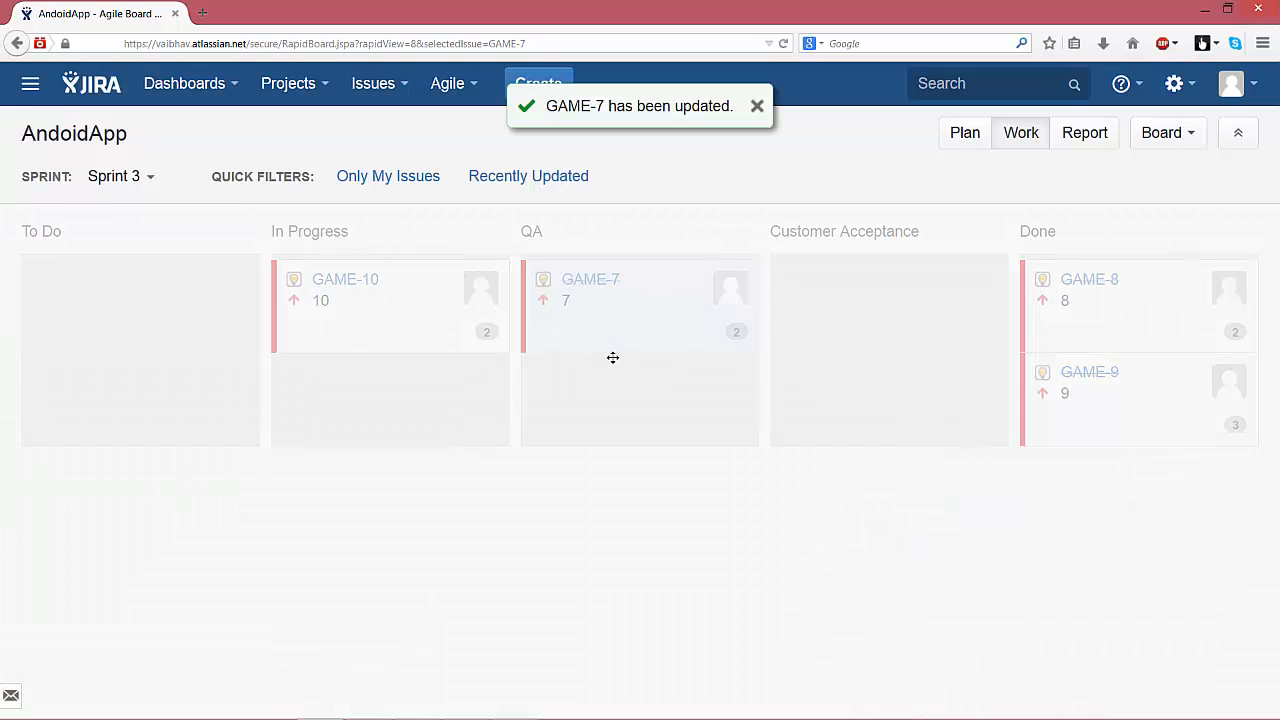
left_click_drag(1080, 371, 597, 409)
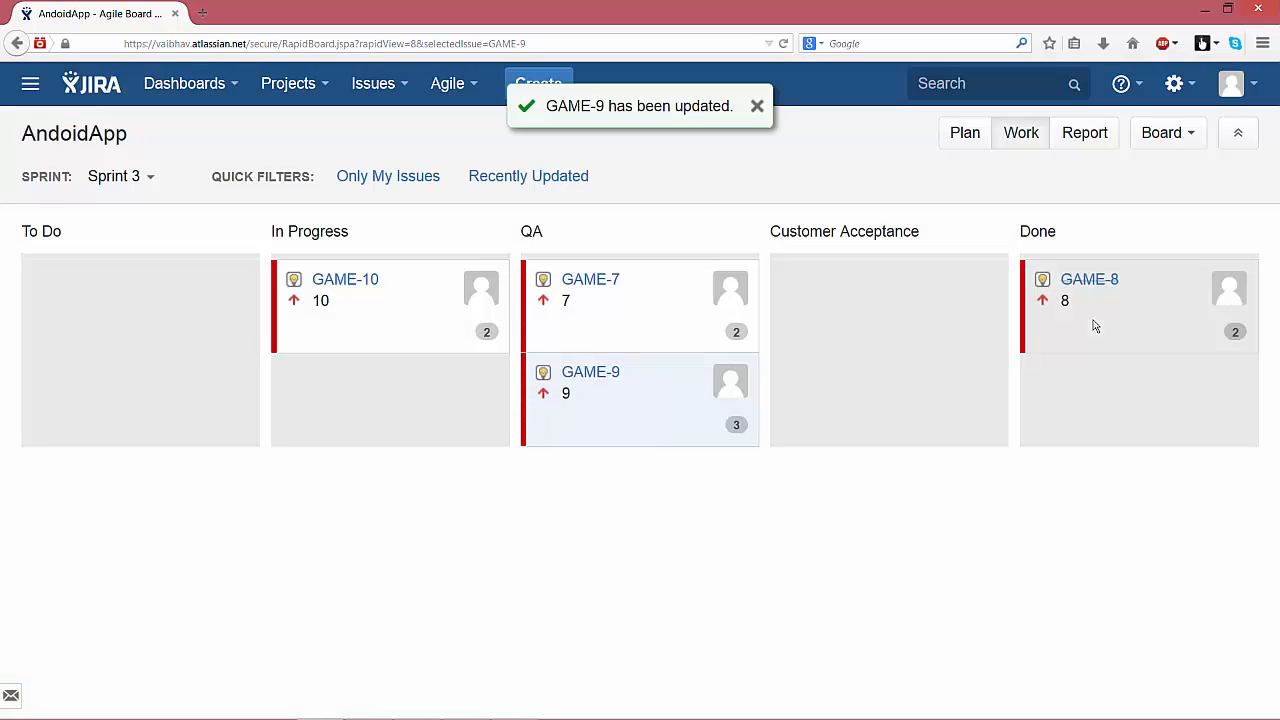
left_click_drag(1095, 326, 588, 432)
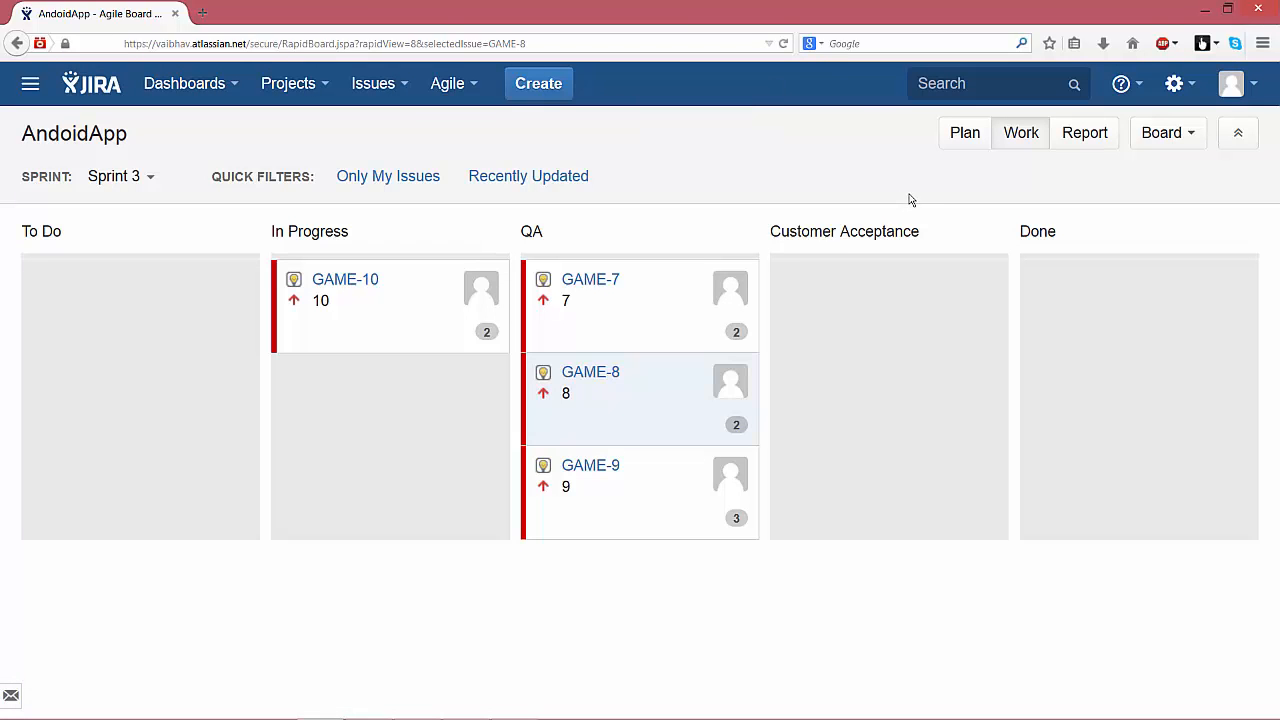
Configure the board's column constraint as Issue Count and set the In Progress maximum to 2
left_click(1160, 136)
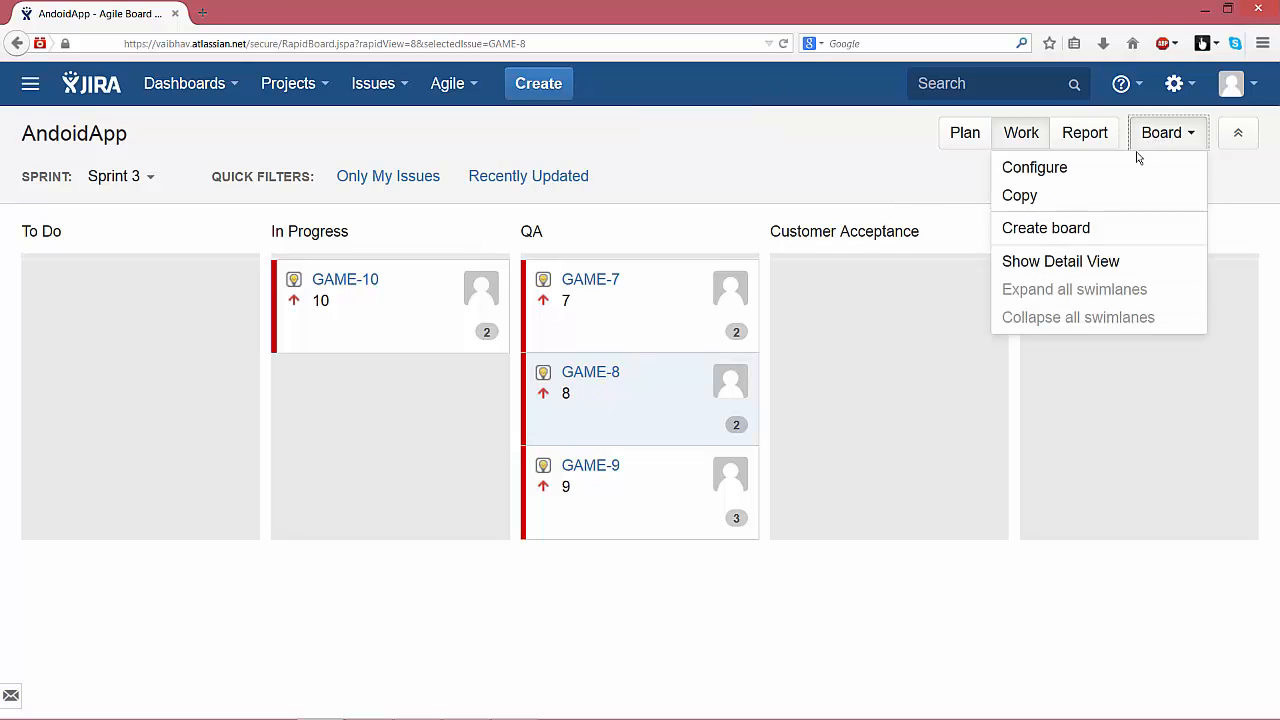
left_click(1134, 166)
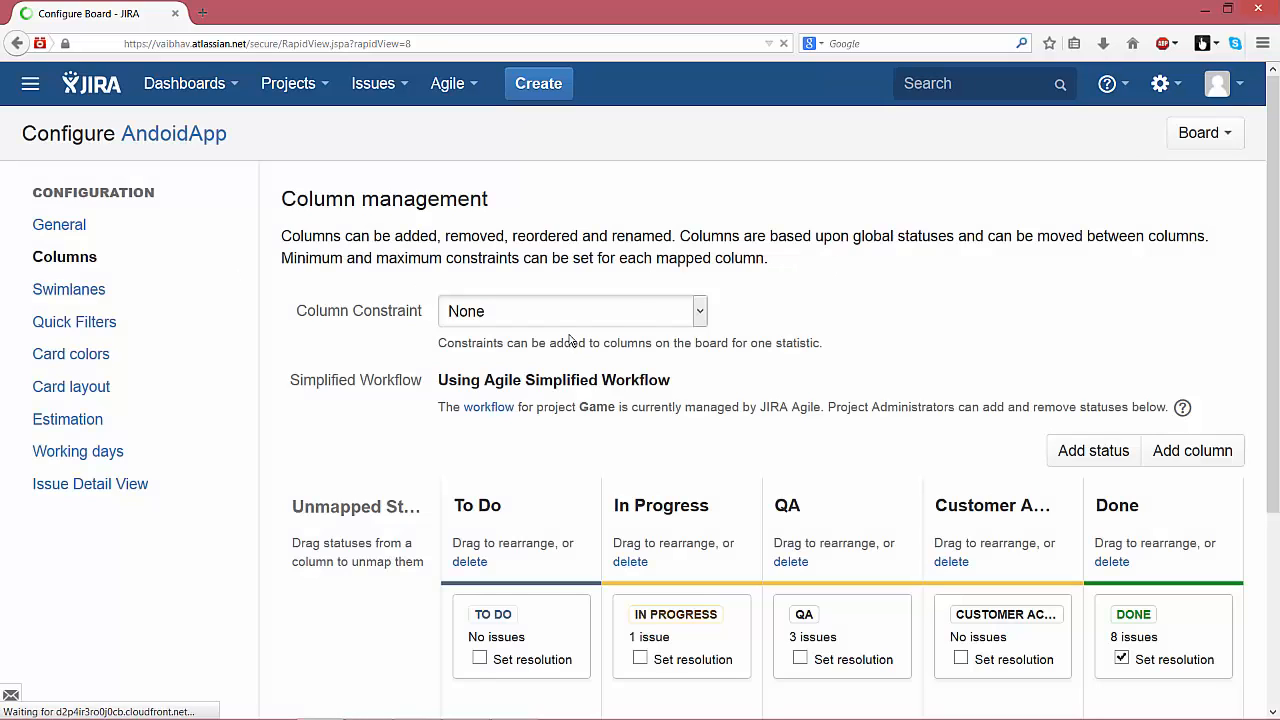
left_click(570, 313)
left_click(640, 355)
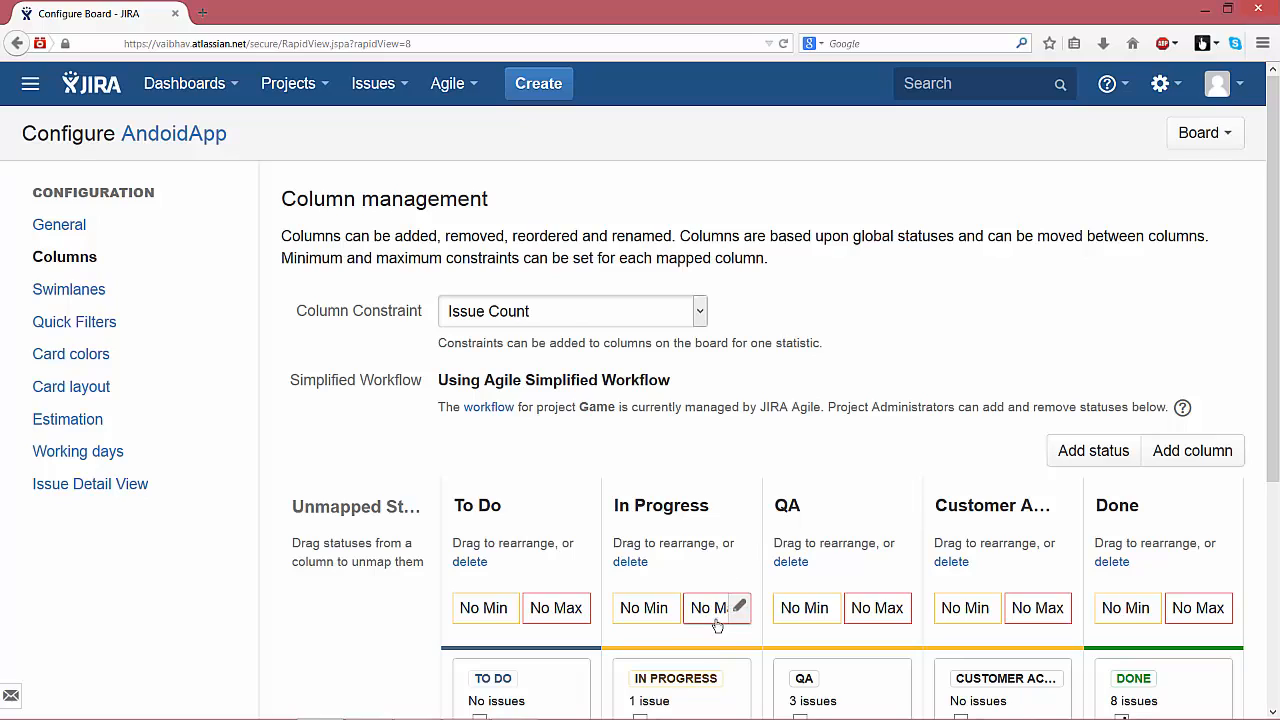
left_click(715, 622)
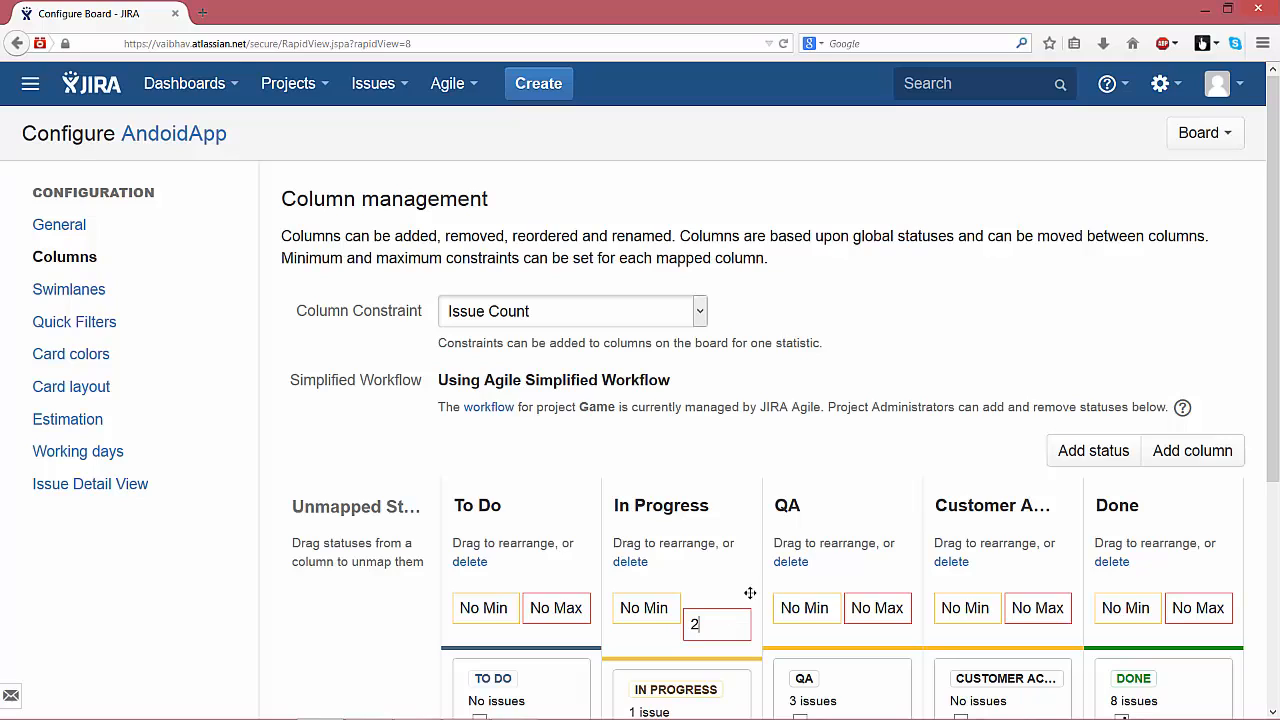
left_click(955, 387)
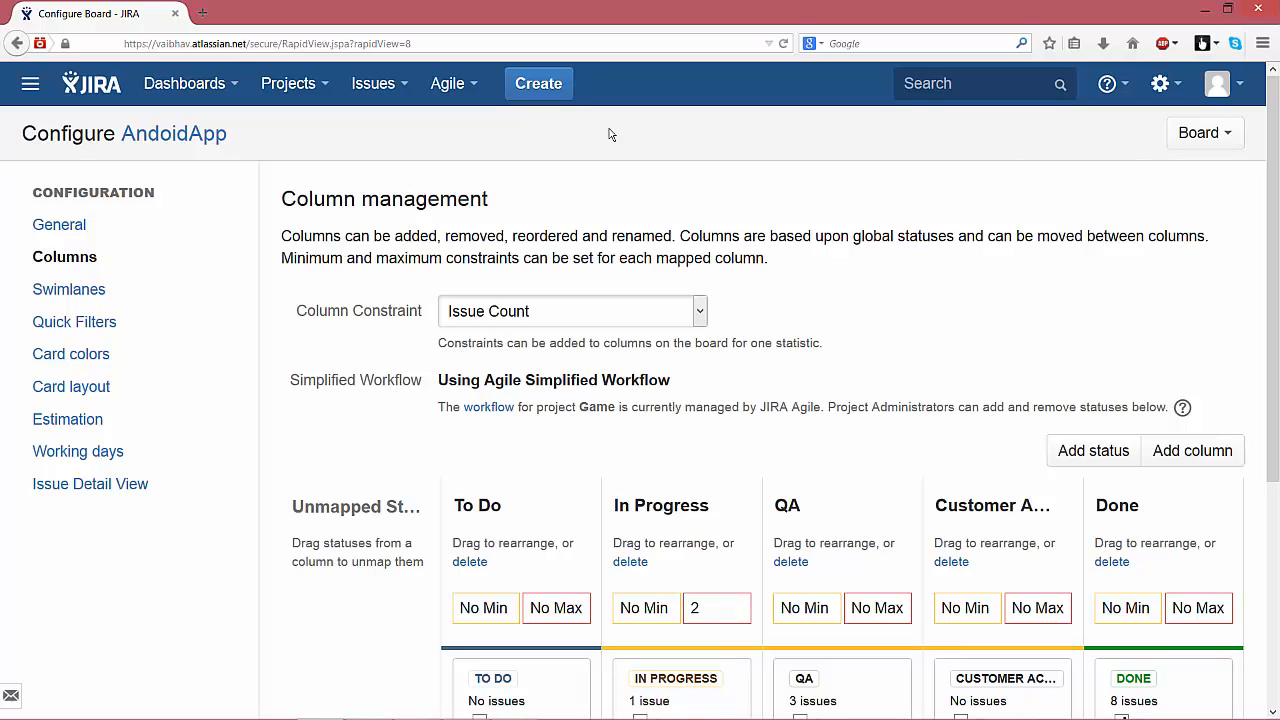
Return to the Sprint 3 board and move GAME-7 and GAME-9 from QA to In Progress
left_click(127, 146)
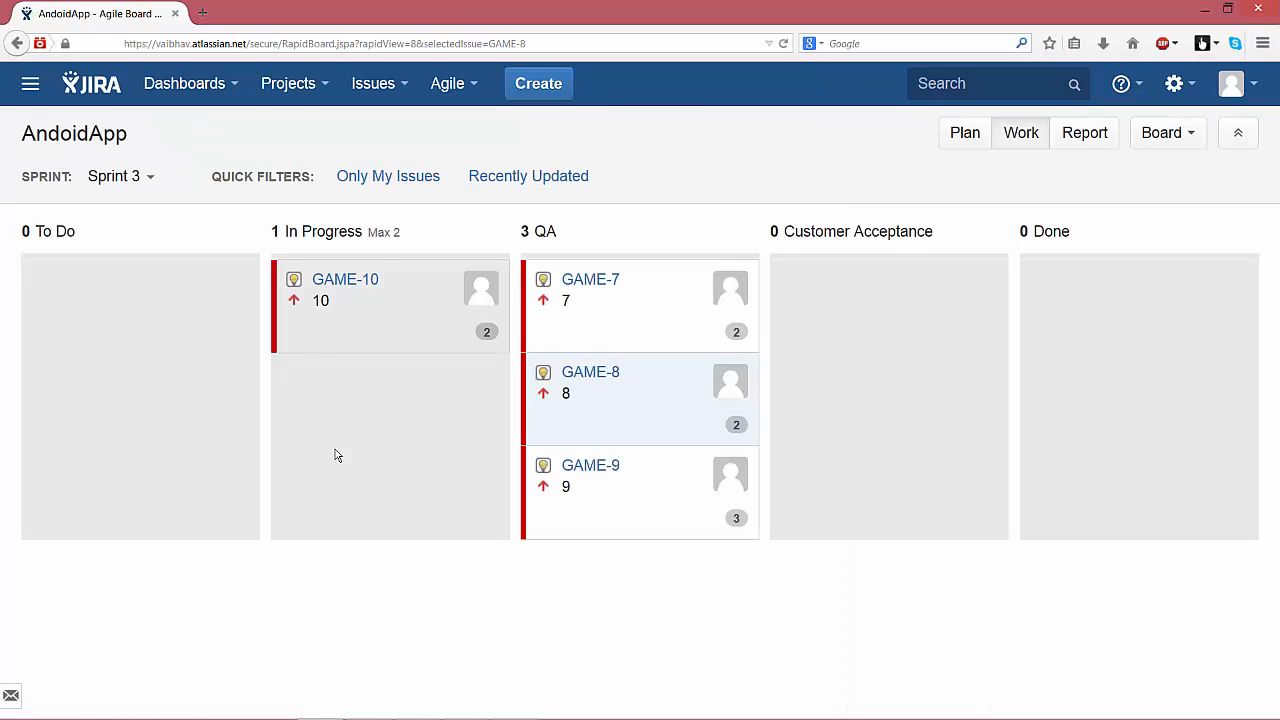
left_click_drag(648, 310, 399, 399)
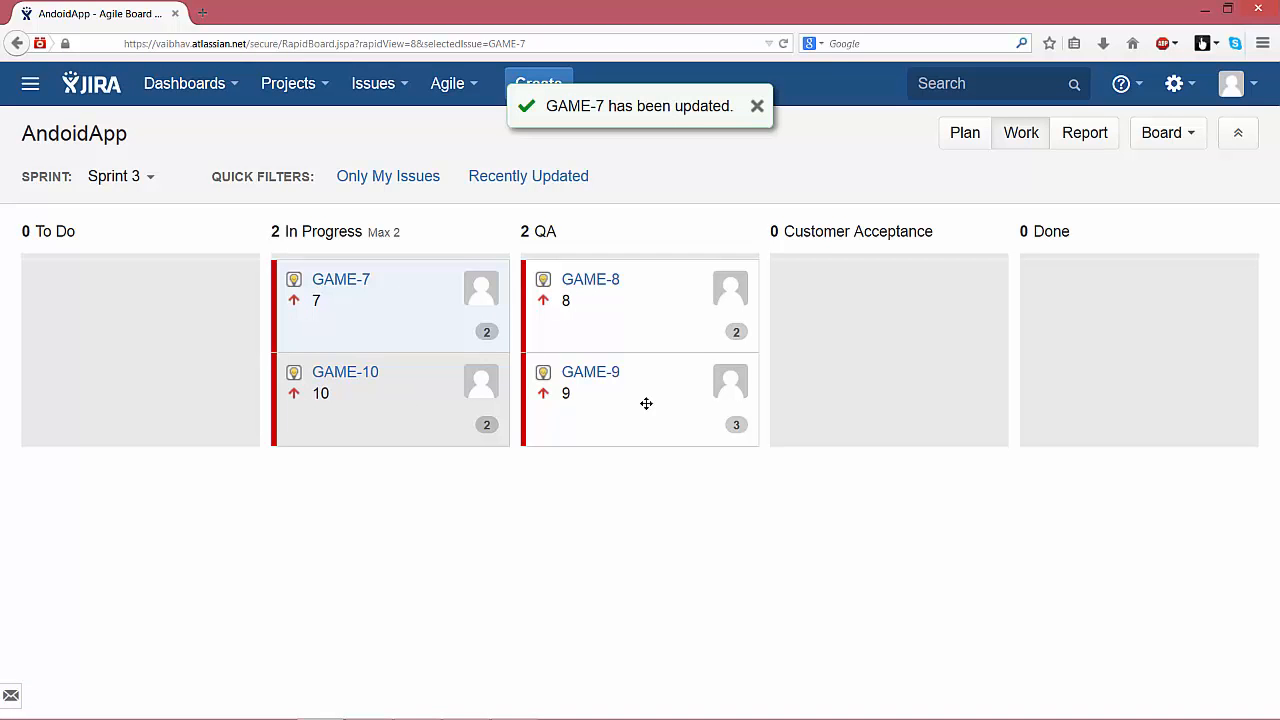
left_click_drag(645, 405, 396, 419)
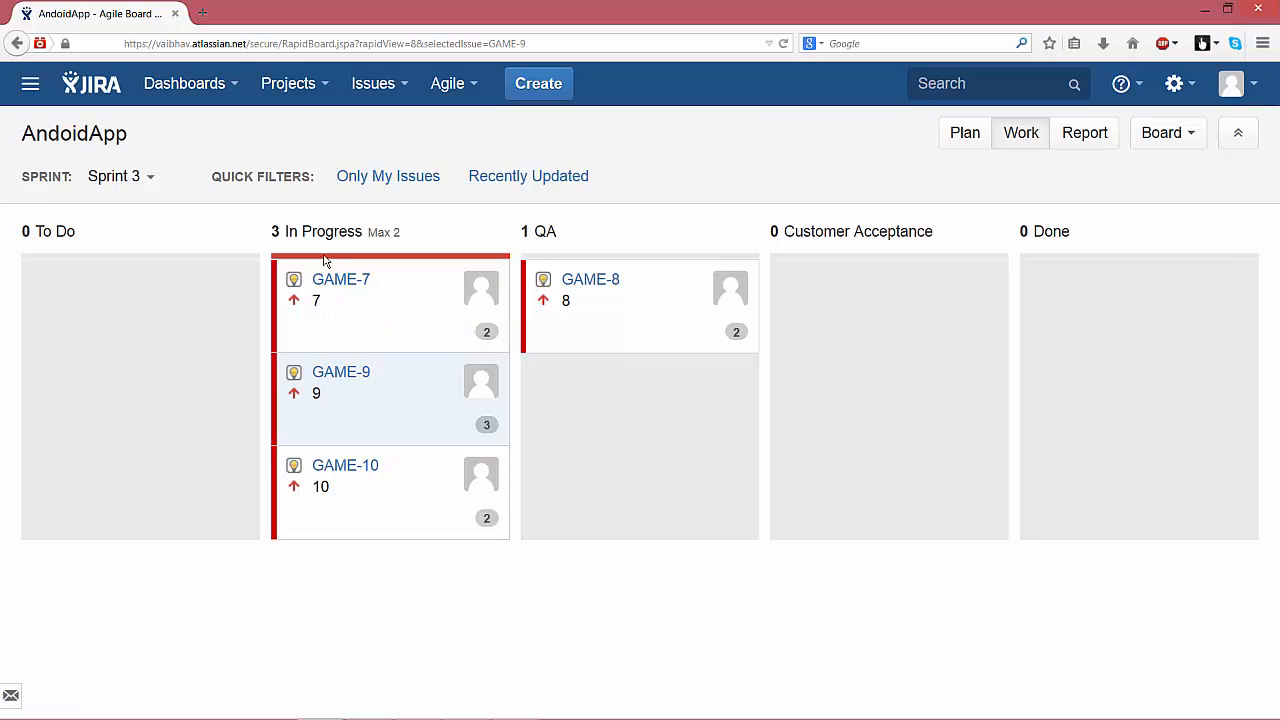
Move GAME-7, GAME-9, GAME-8 and GAME-10 to the Done column of the Sprint 3 board
left_click_drag(357, 280, 1077, 310)
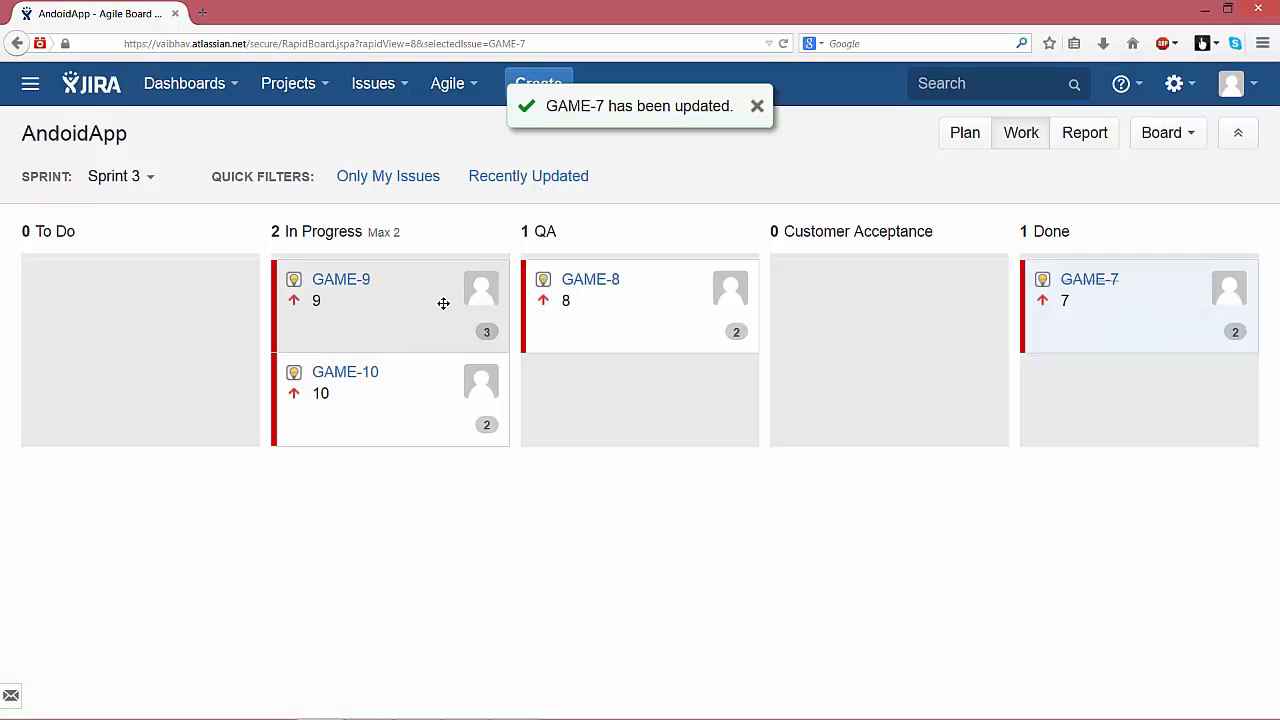
left_click_drag(421, 308, 1131, 416)
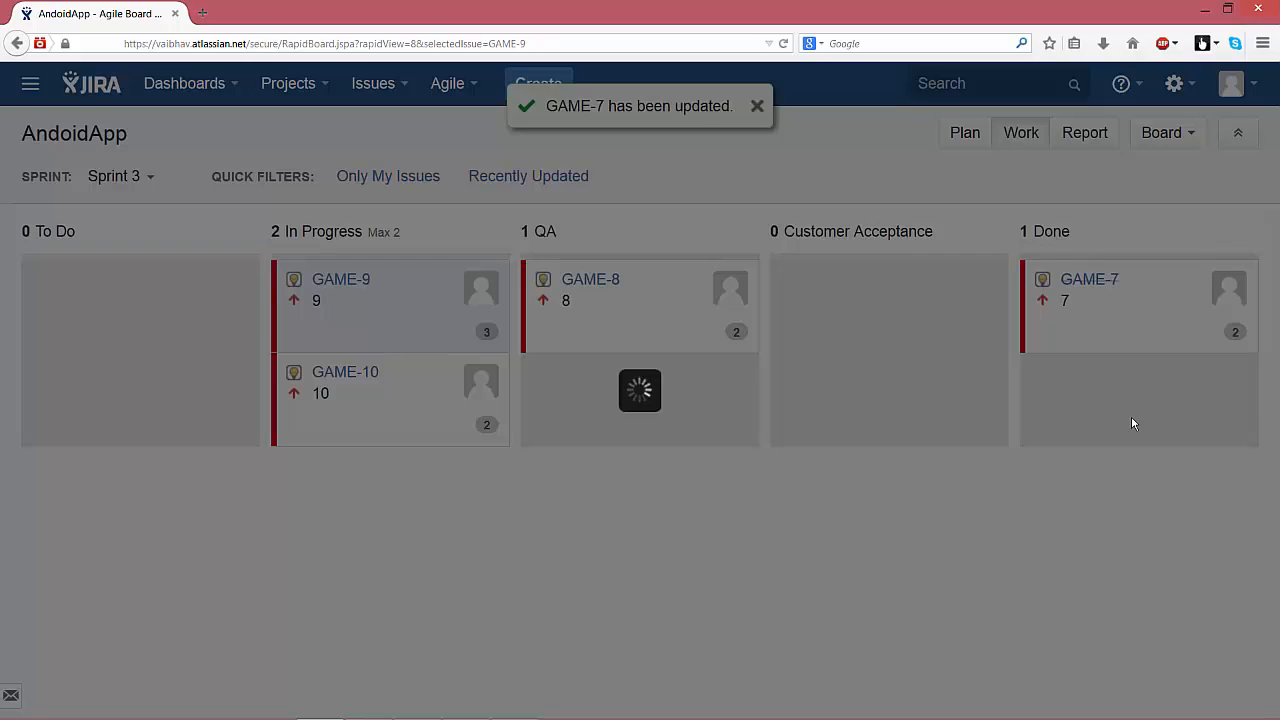
left_click_drag(413, 333, 1127, 427)
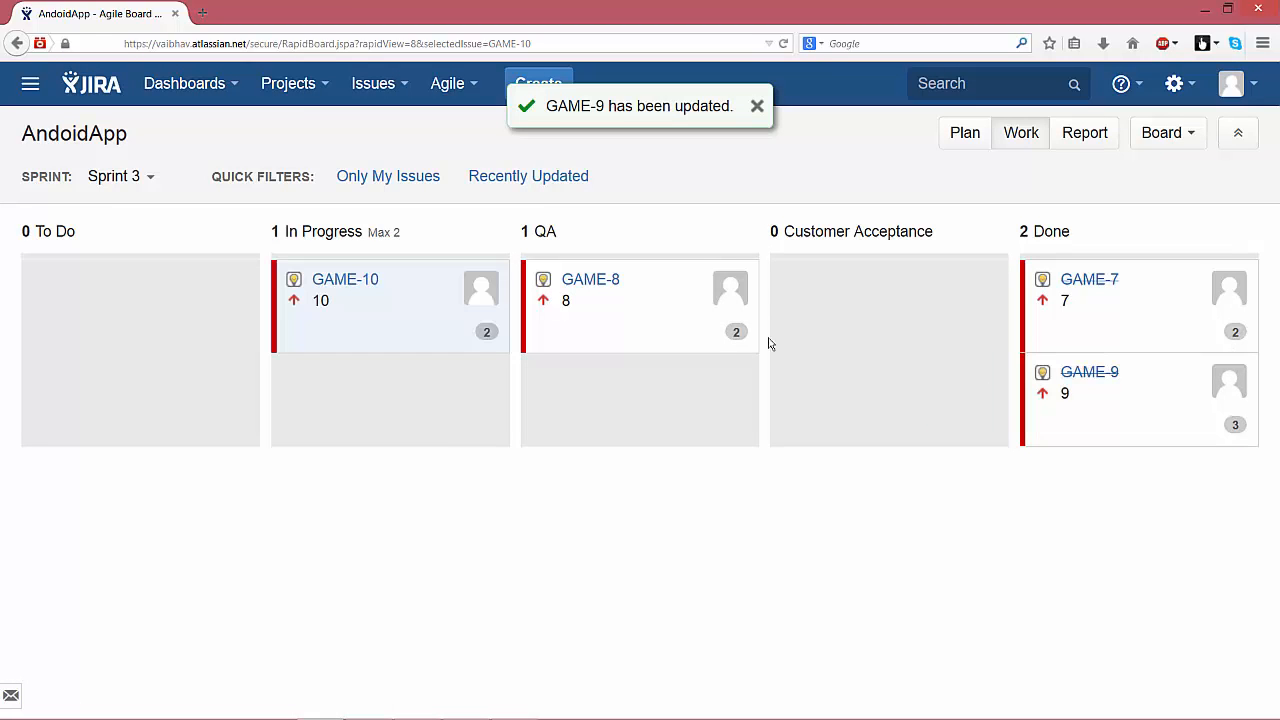
left_click_drag(687, 317, 1190, 325)
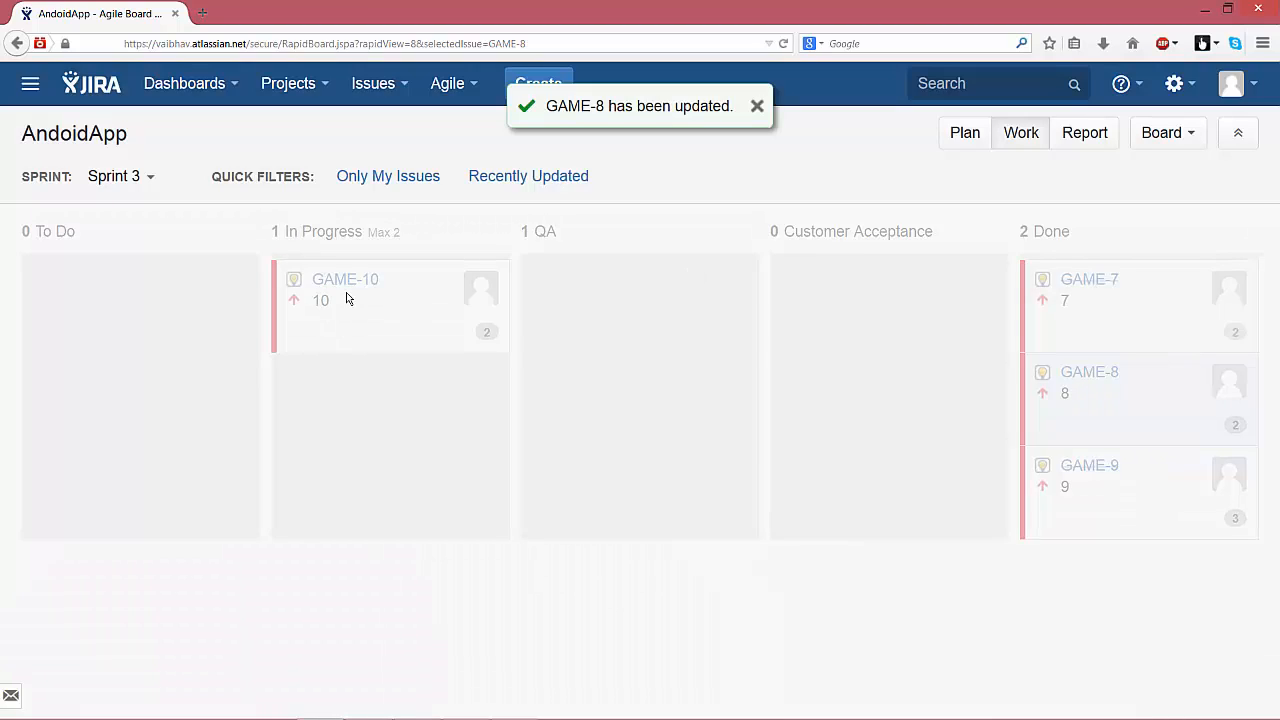
left_click_drag(349, 294, 1093, 456)
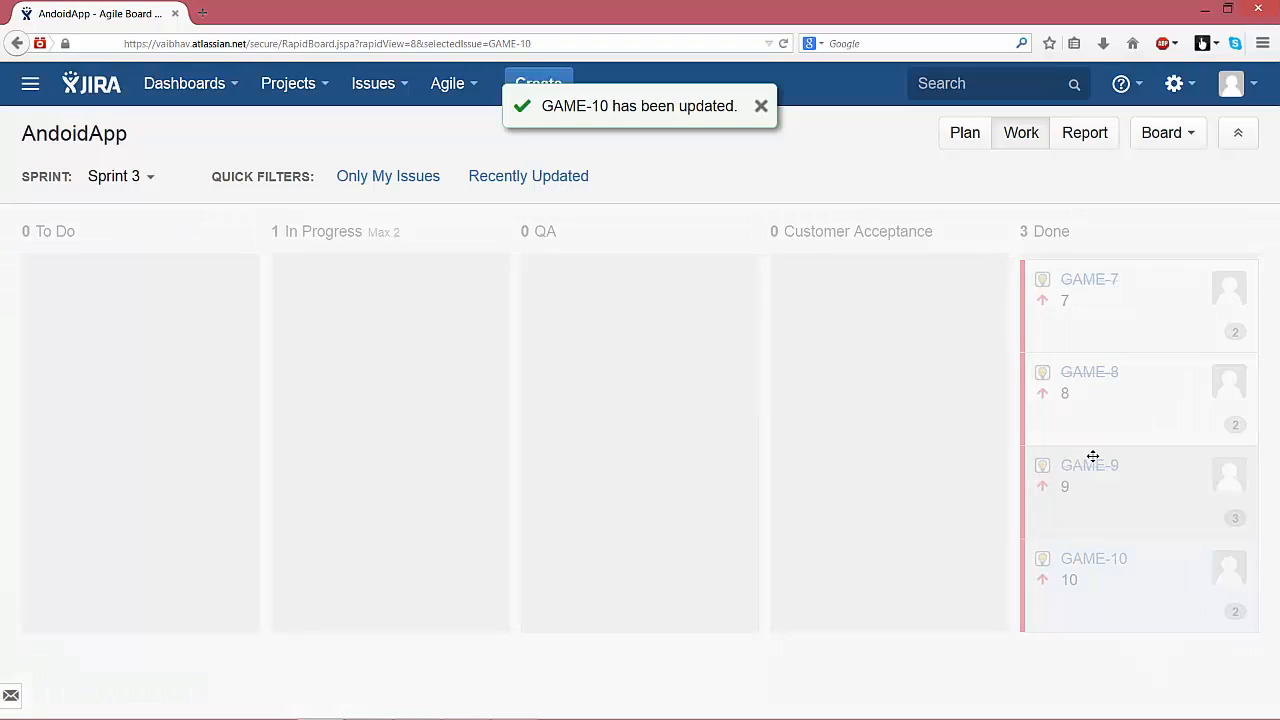
Complete Sprint 3 from the board's sprint details
left_click(149, 178)
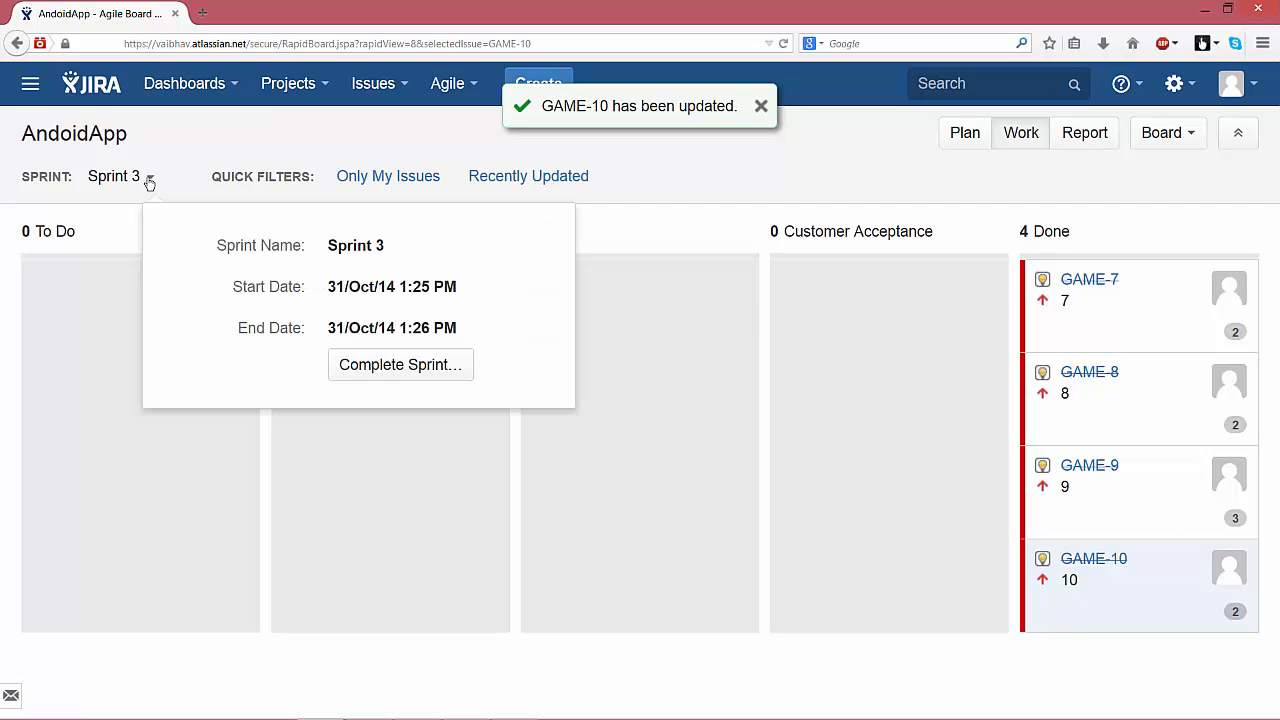
left_click(434, 372)
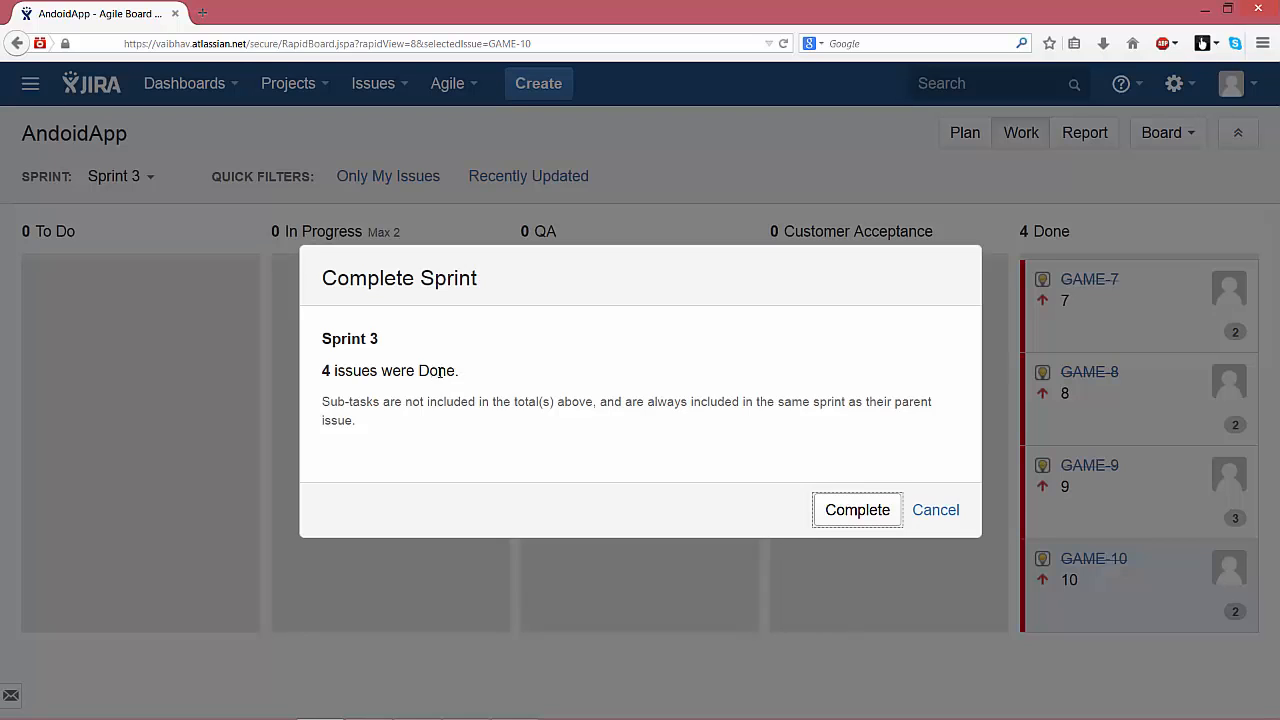
left_click(819, 511)
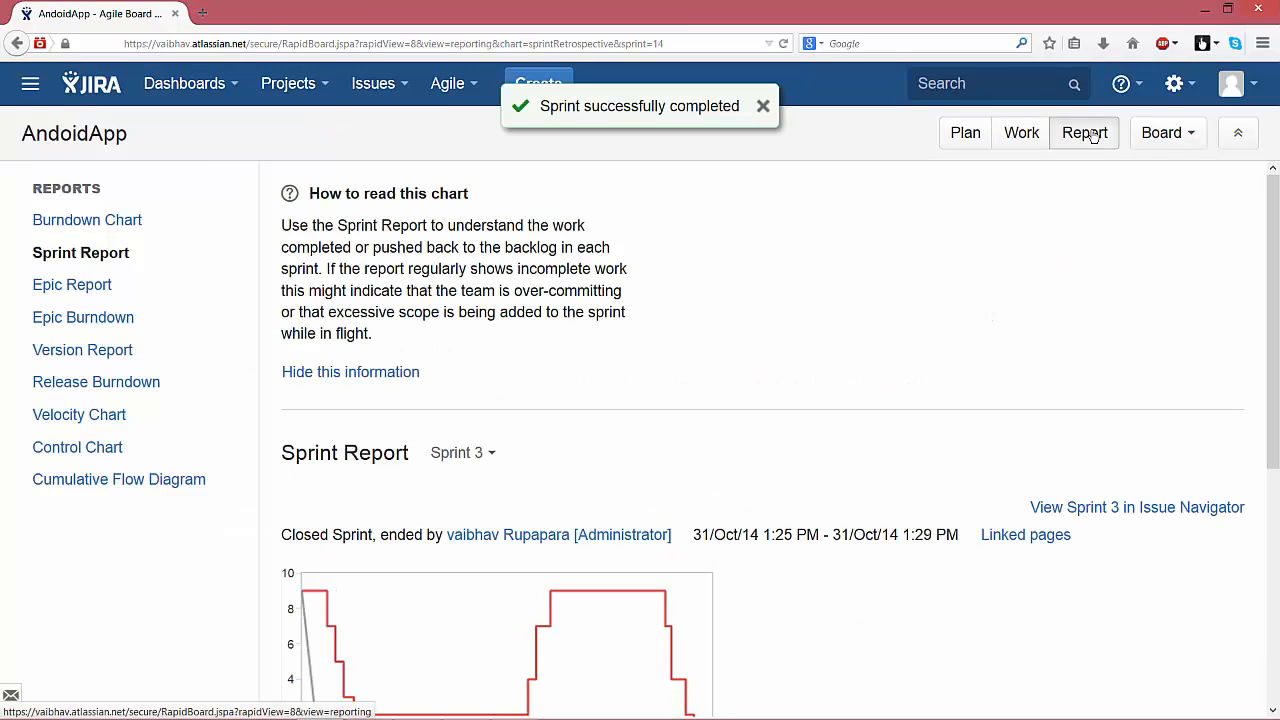
Review the Sprint 3 burndown and completed issues in the Sprint Report, and examine the Velocity Chart
left_click_drag(1276, 264, 1276, 322)
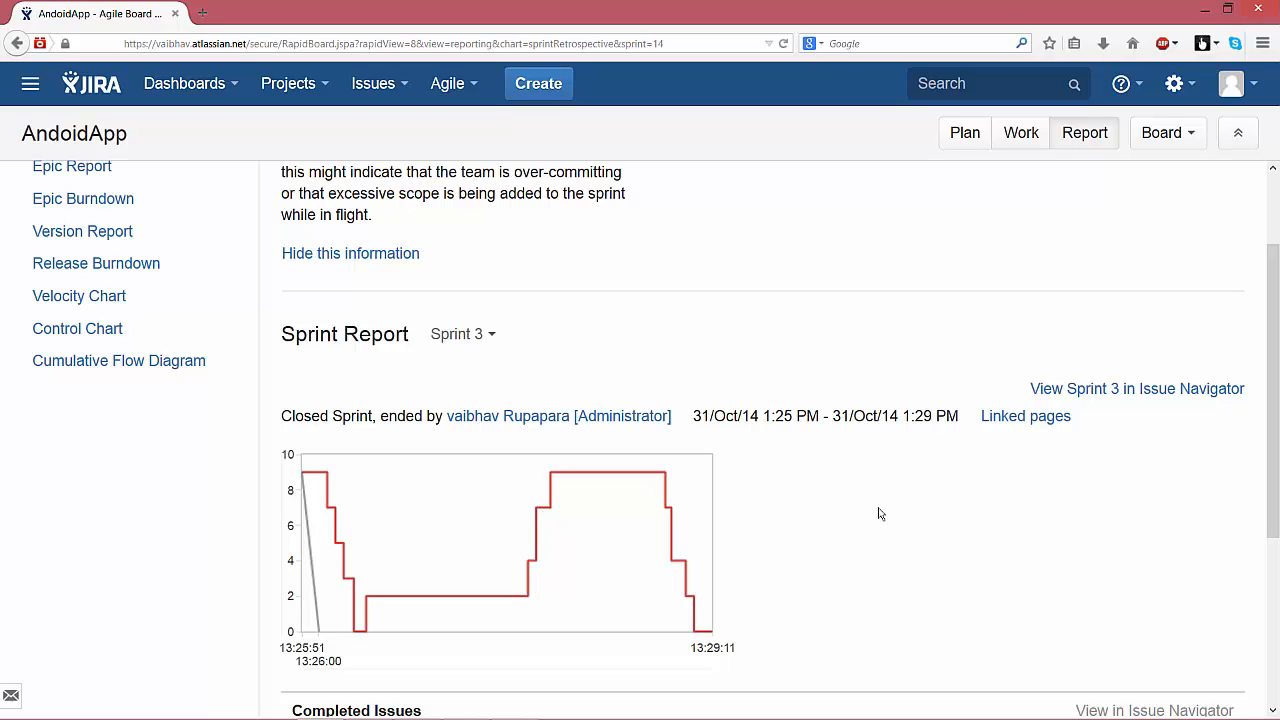
left_click_drag(1271, 317, 1278, 480)
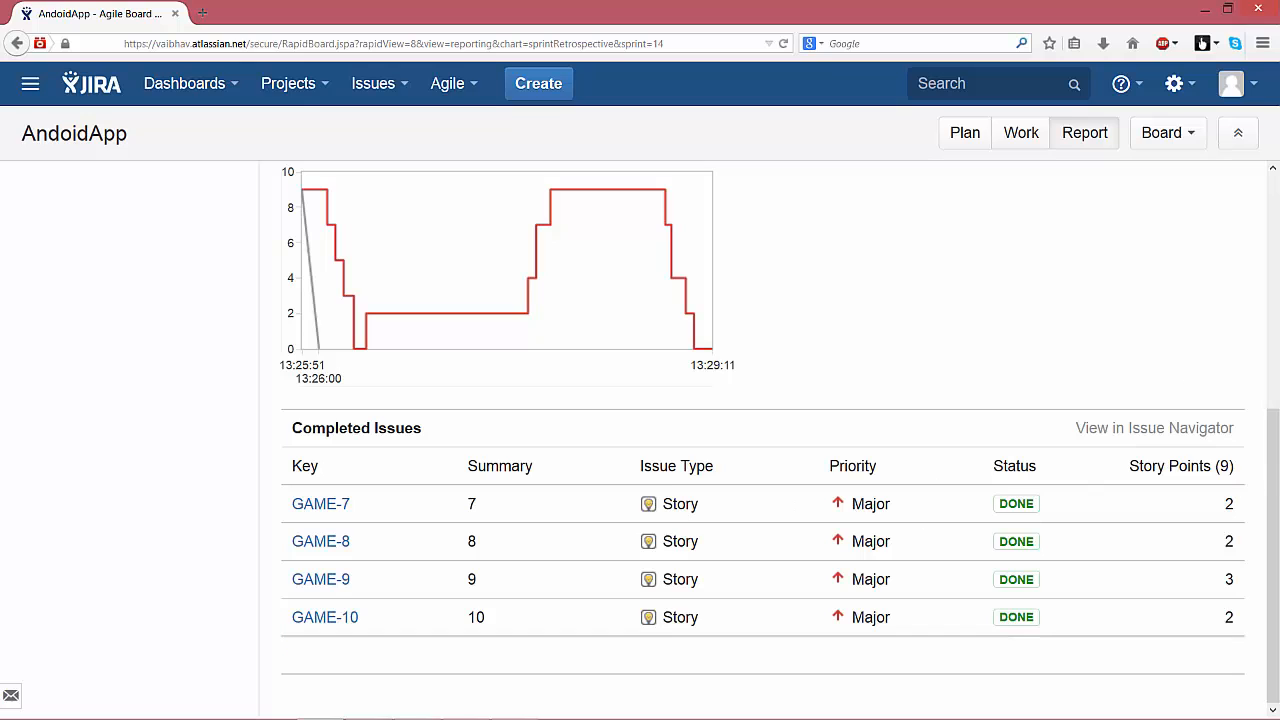
scroll(1230, 362, "up", 4)
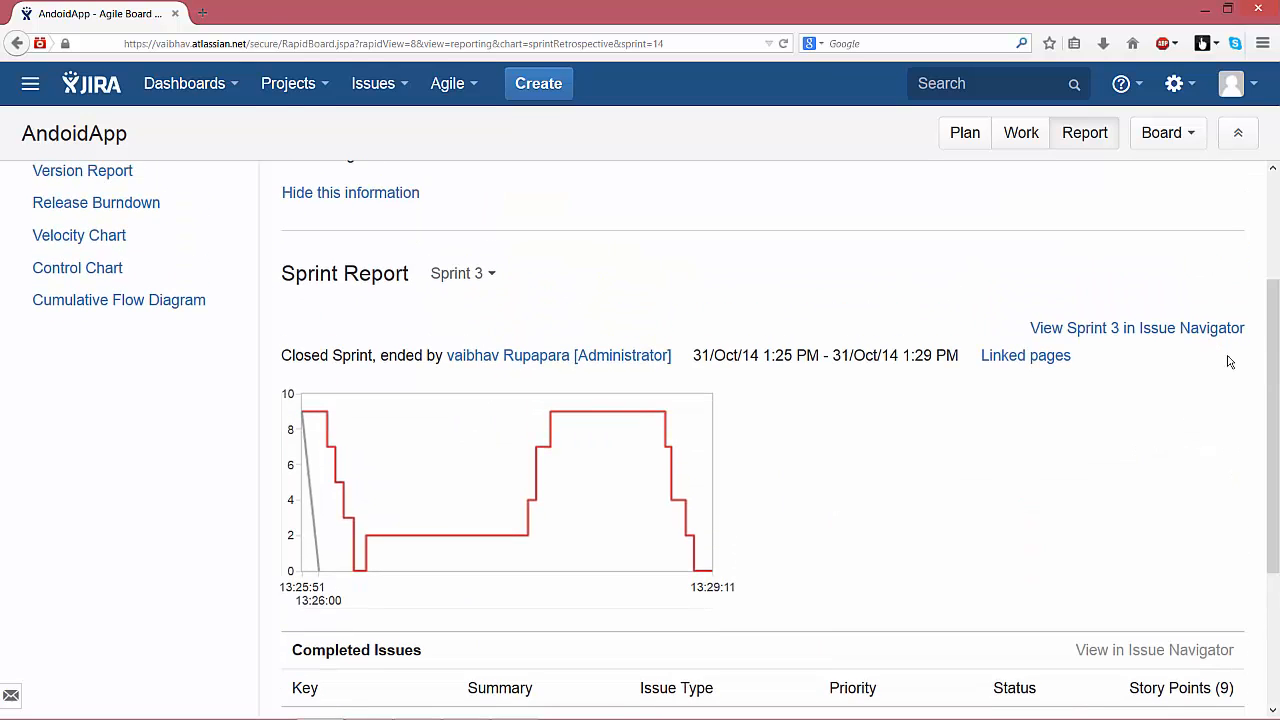
left_click(68, 242)
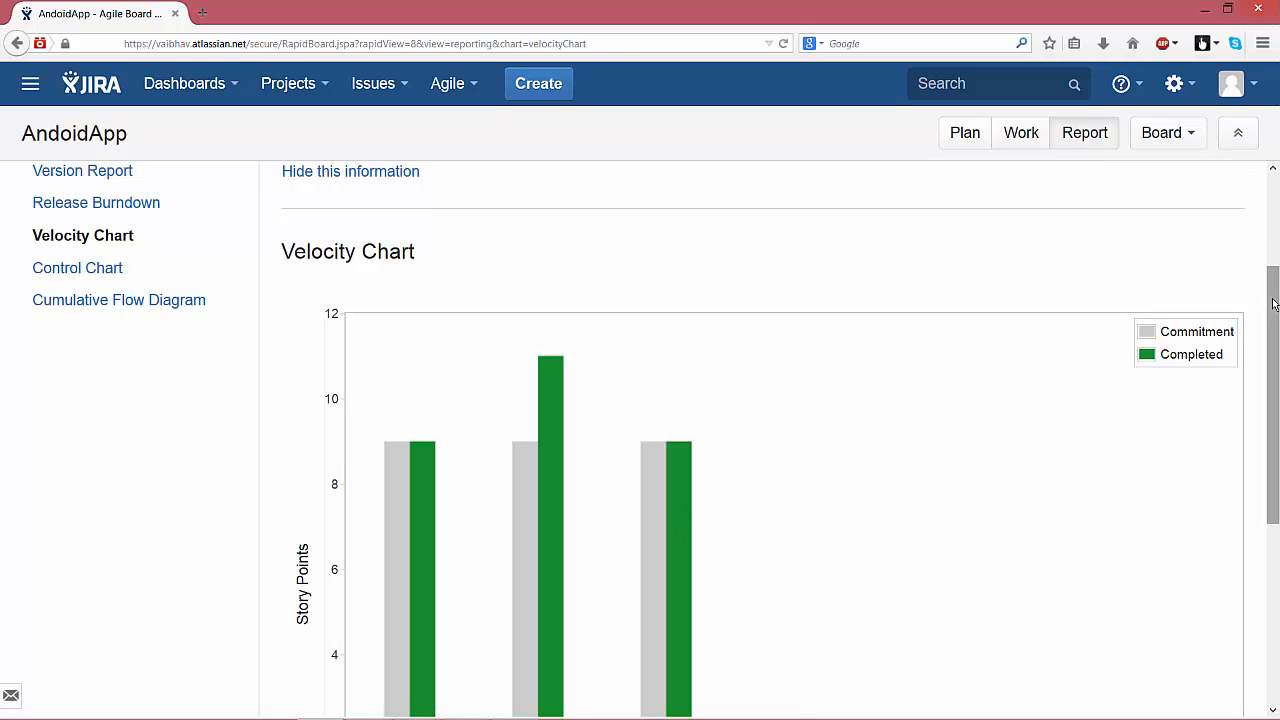
left_click_drag(1274, 304, 1277, 192)
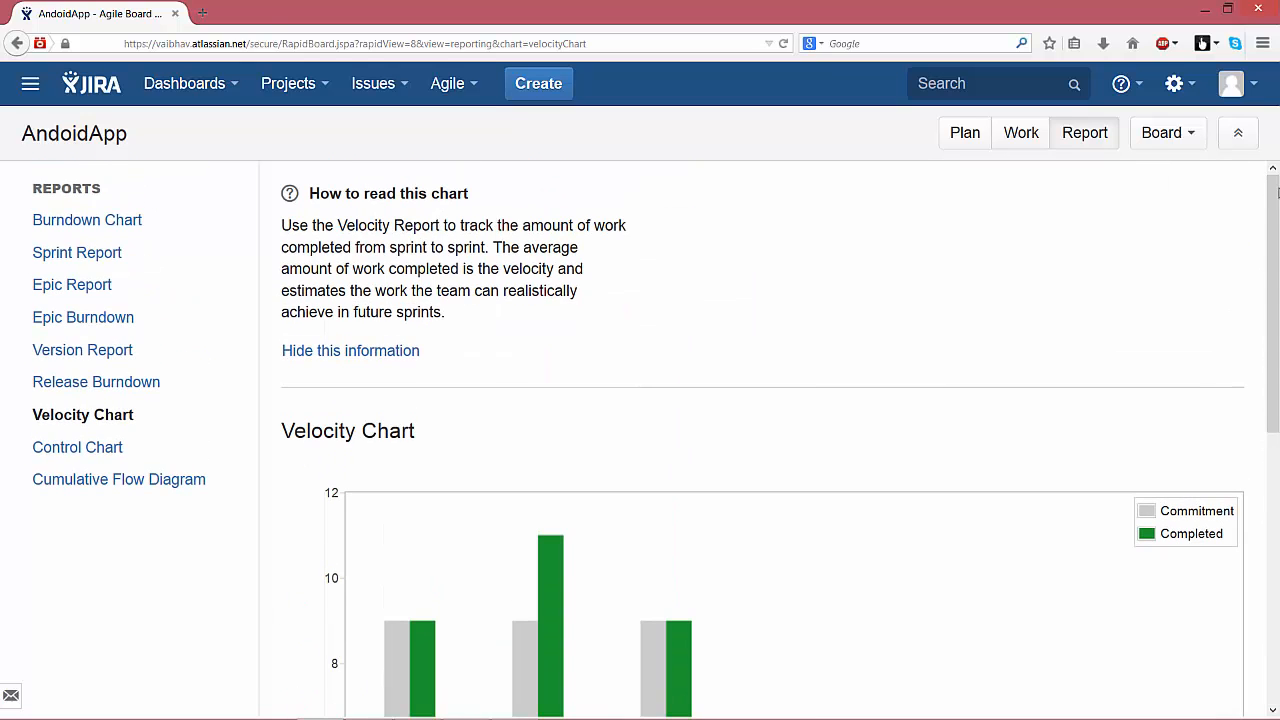
Create a Kanban board named SAMKAN with a new project KANDEMO, using the Agile Simplified Workflow
left_click(972, 148)
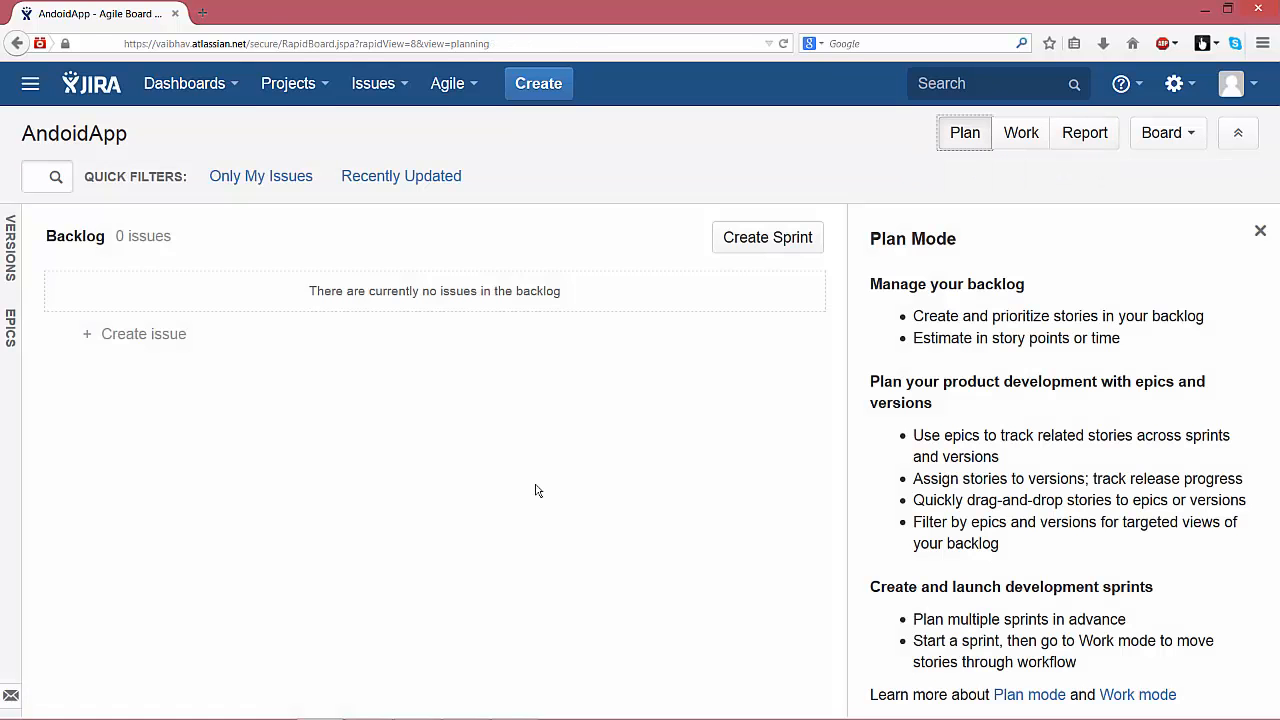
left_click(449, 100)
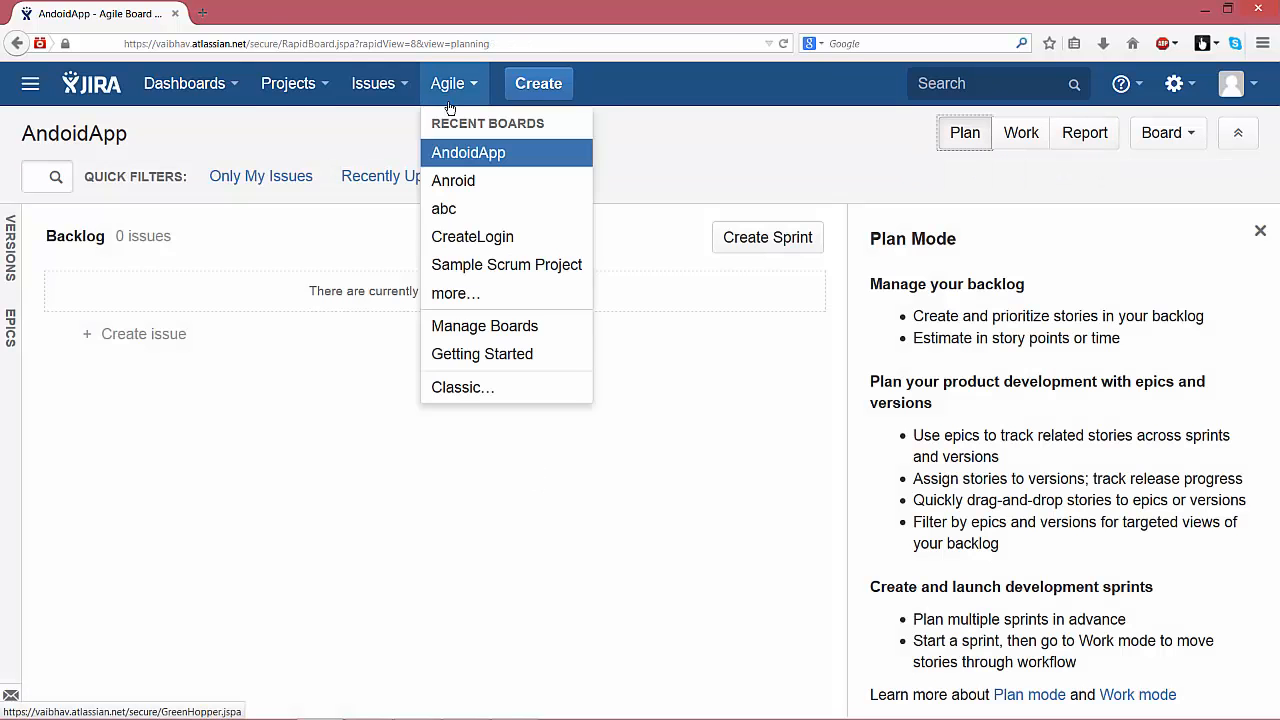
left_click(482, 355)
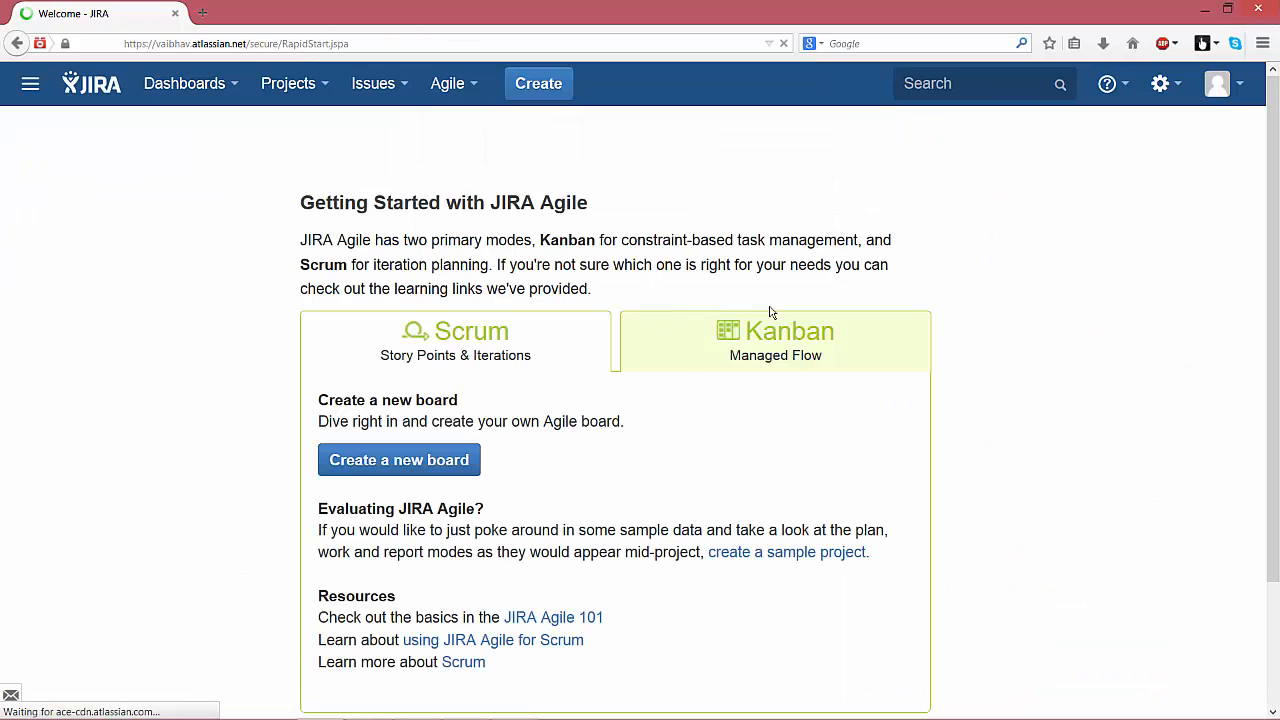
left_click(741, 349)
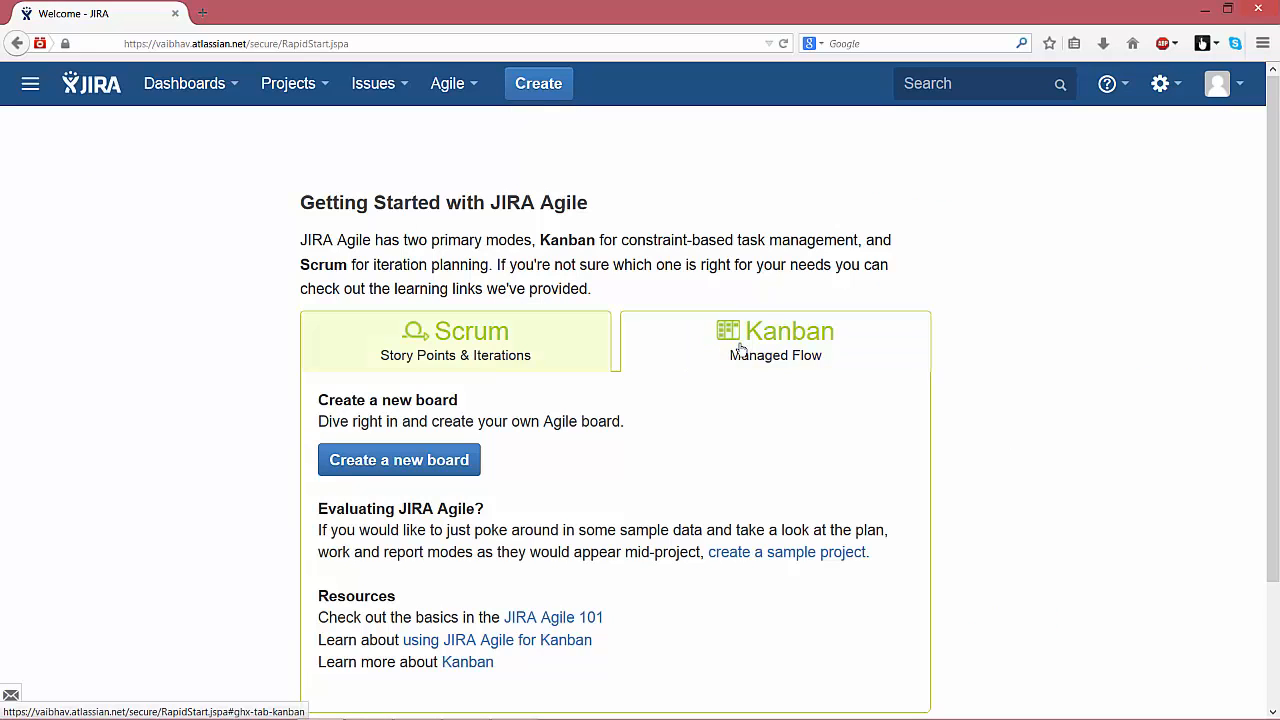
left_click(419, 460)
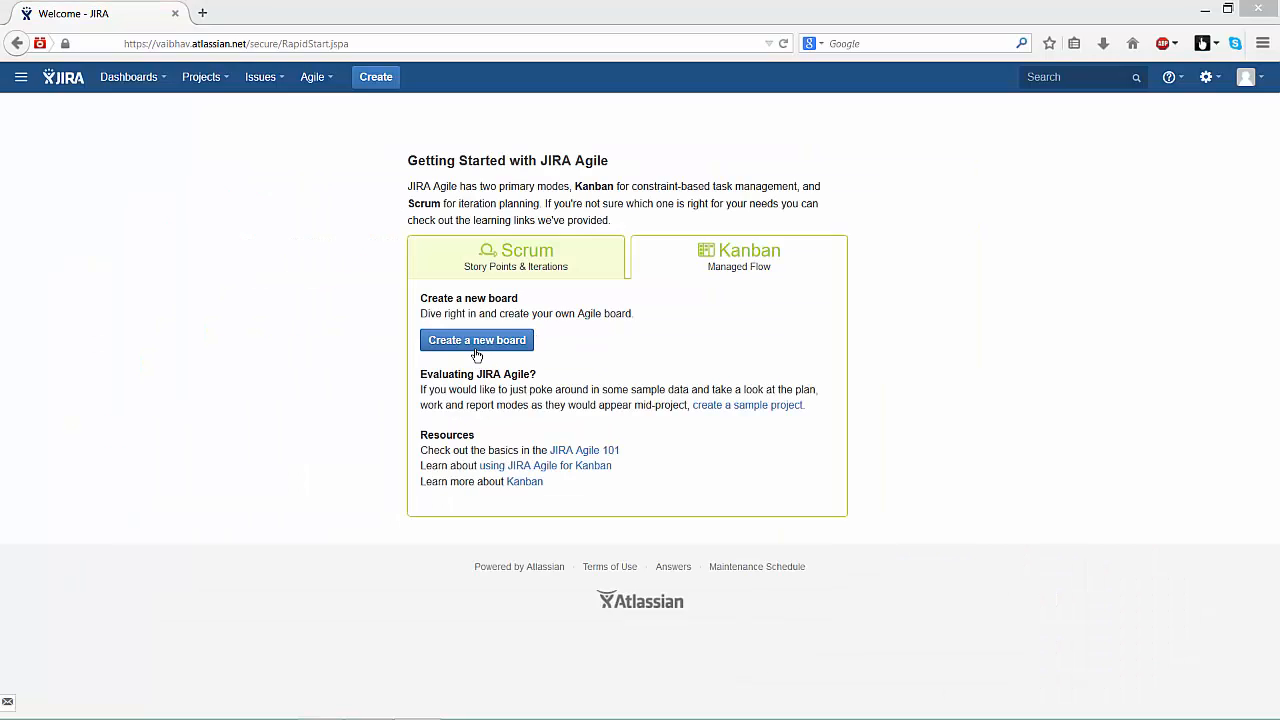
left_click(476, 350)
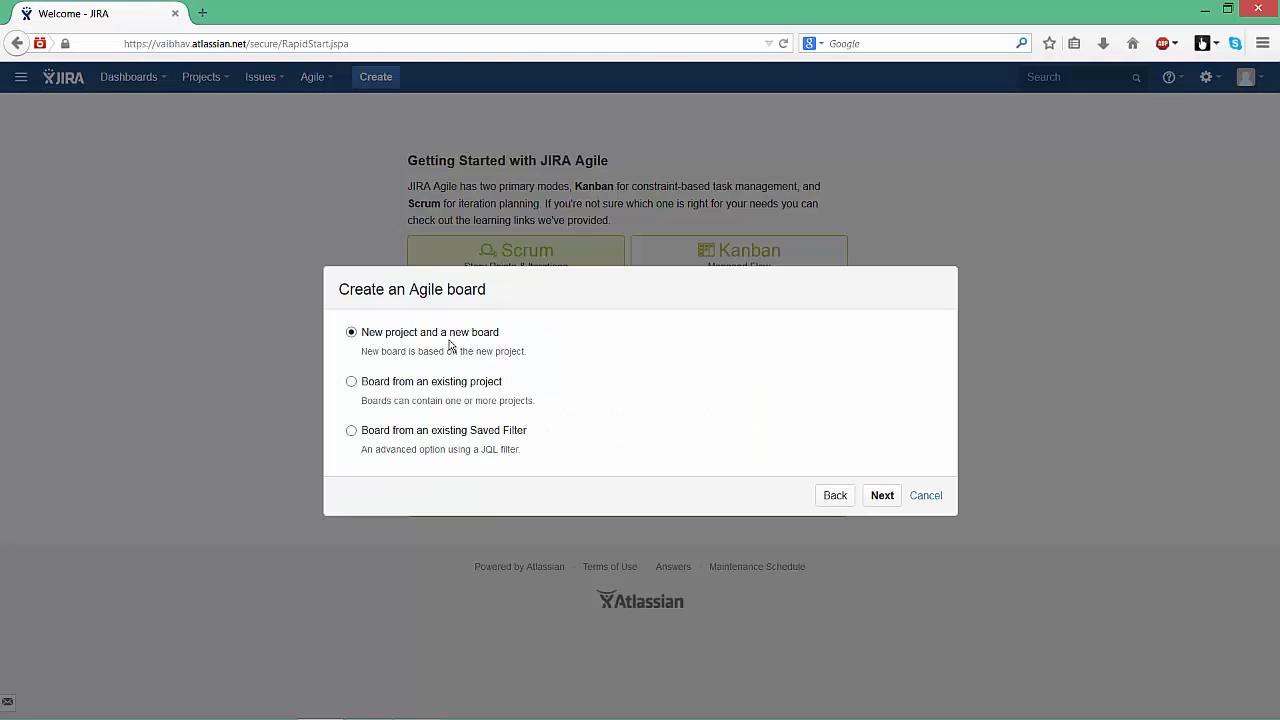
left_click(883, 507)
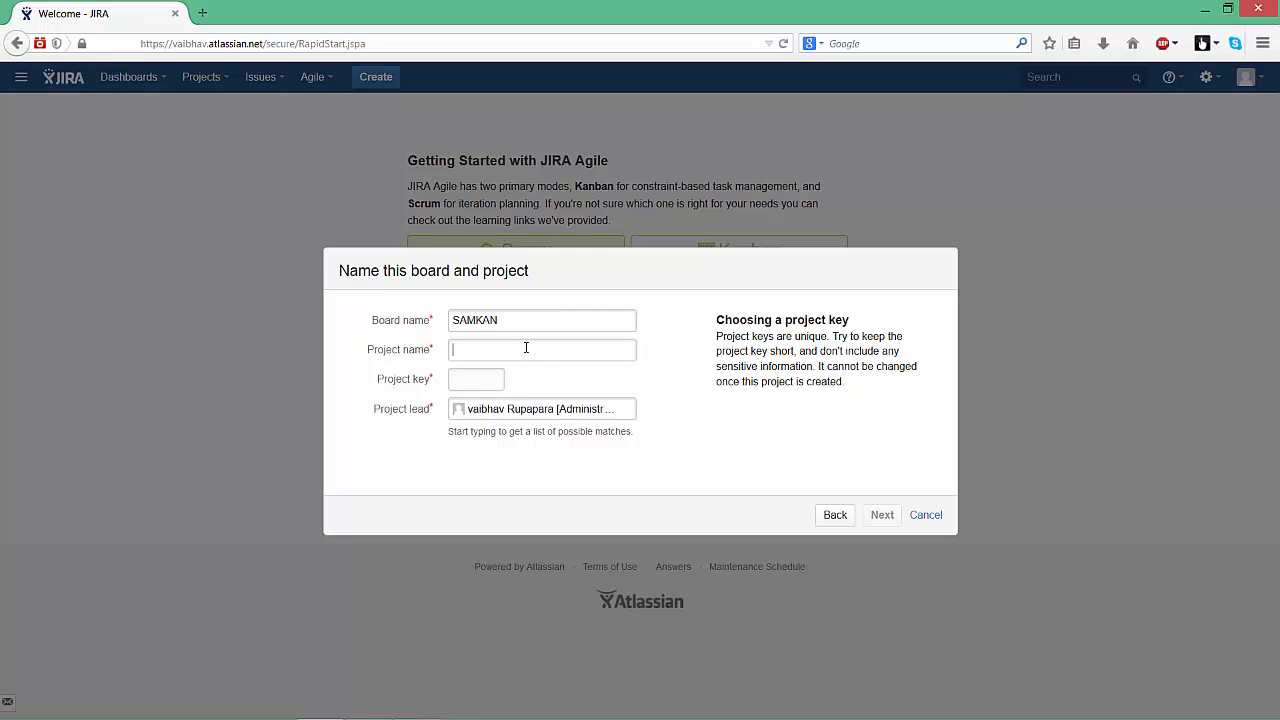
type("ANDEMO")
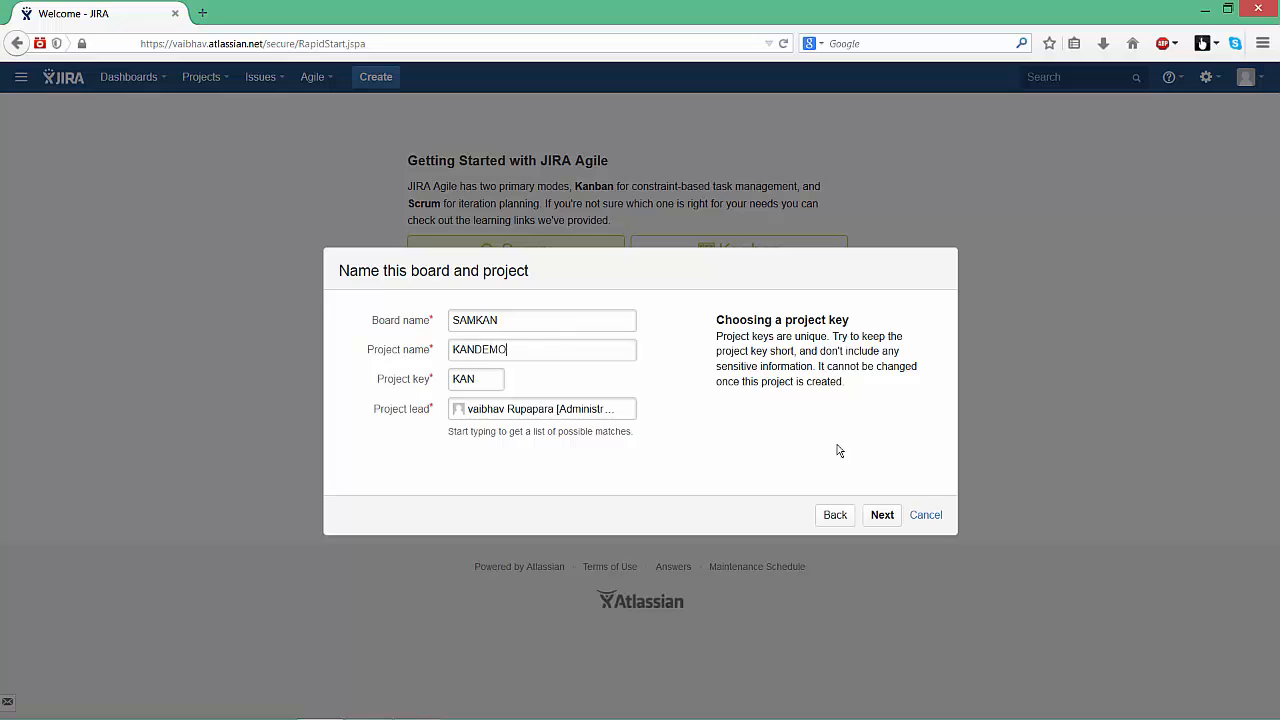
left_click(882, 515)
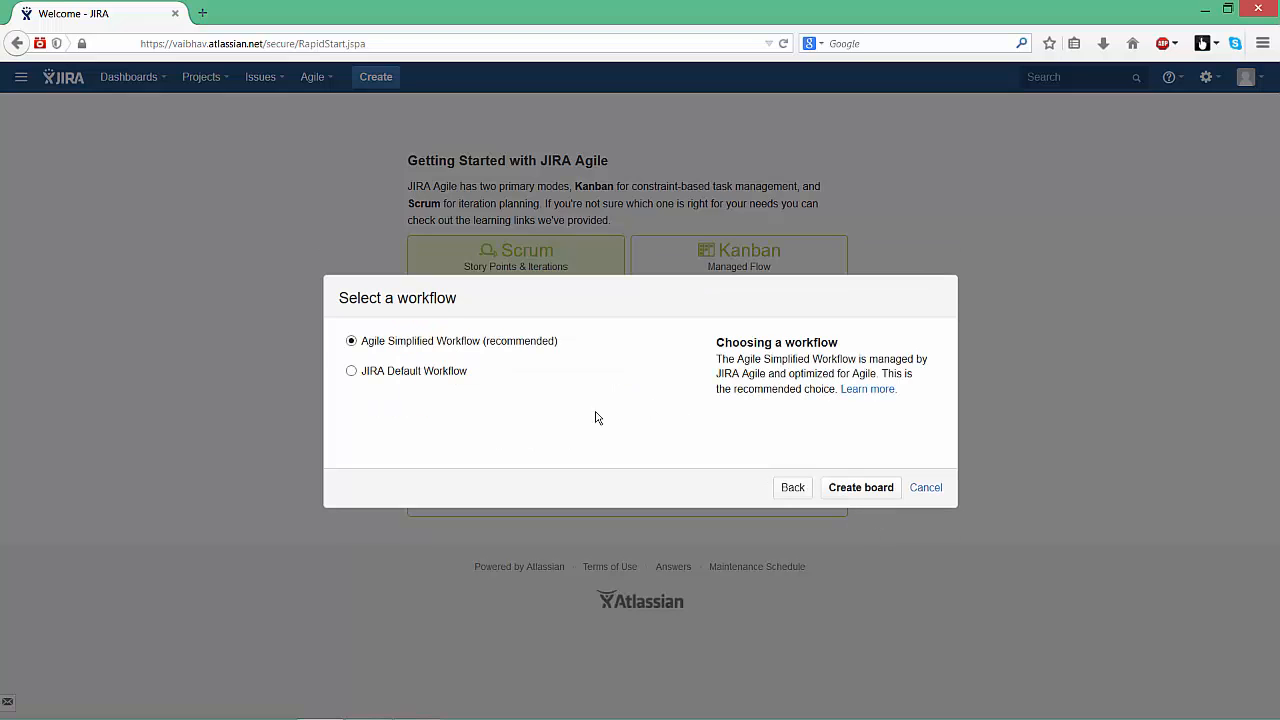
left_click(842, 488)
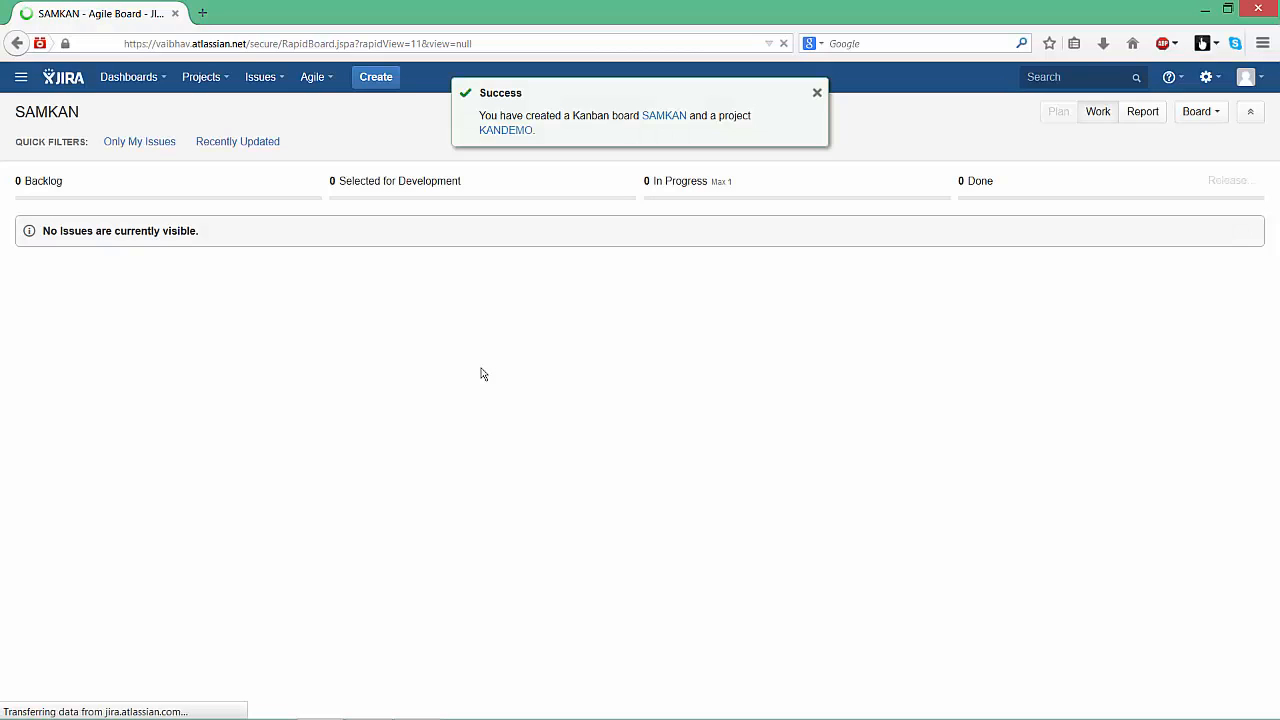
left_click(818, 93)
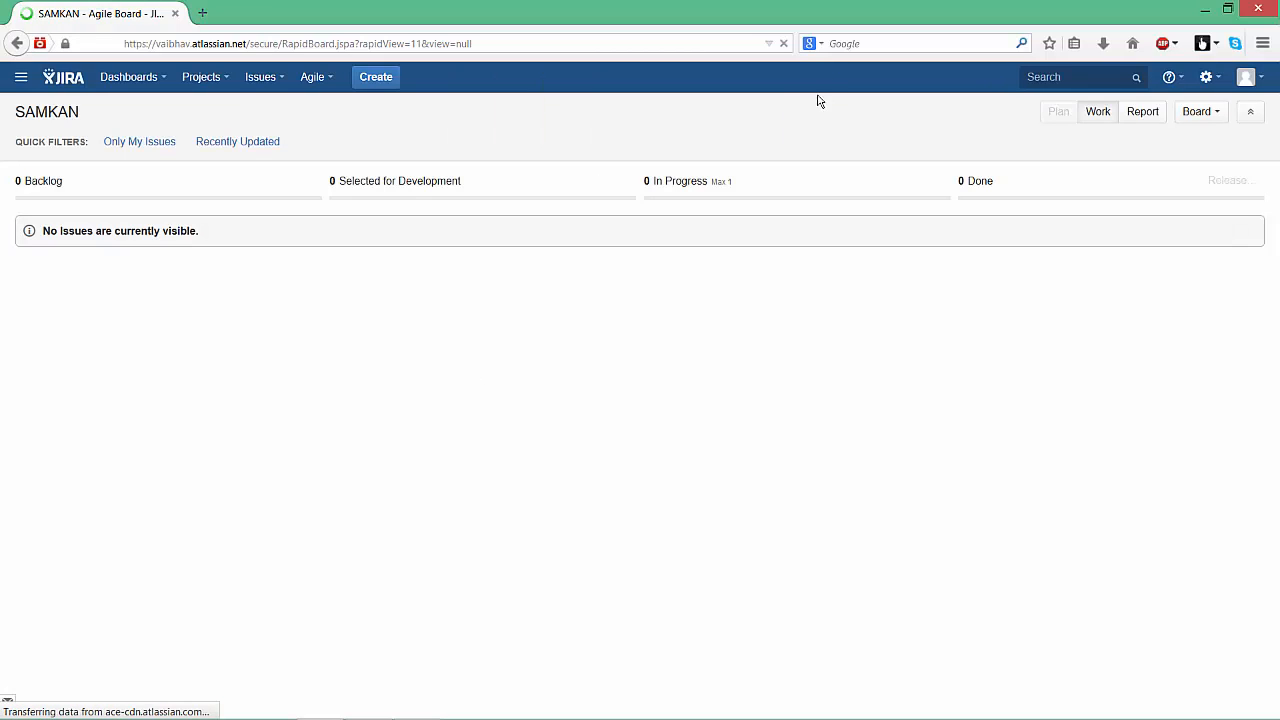
Create a Major bug with the summary 1 in KANDEMO, with Create another enabled
left_click(379, 84)
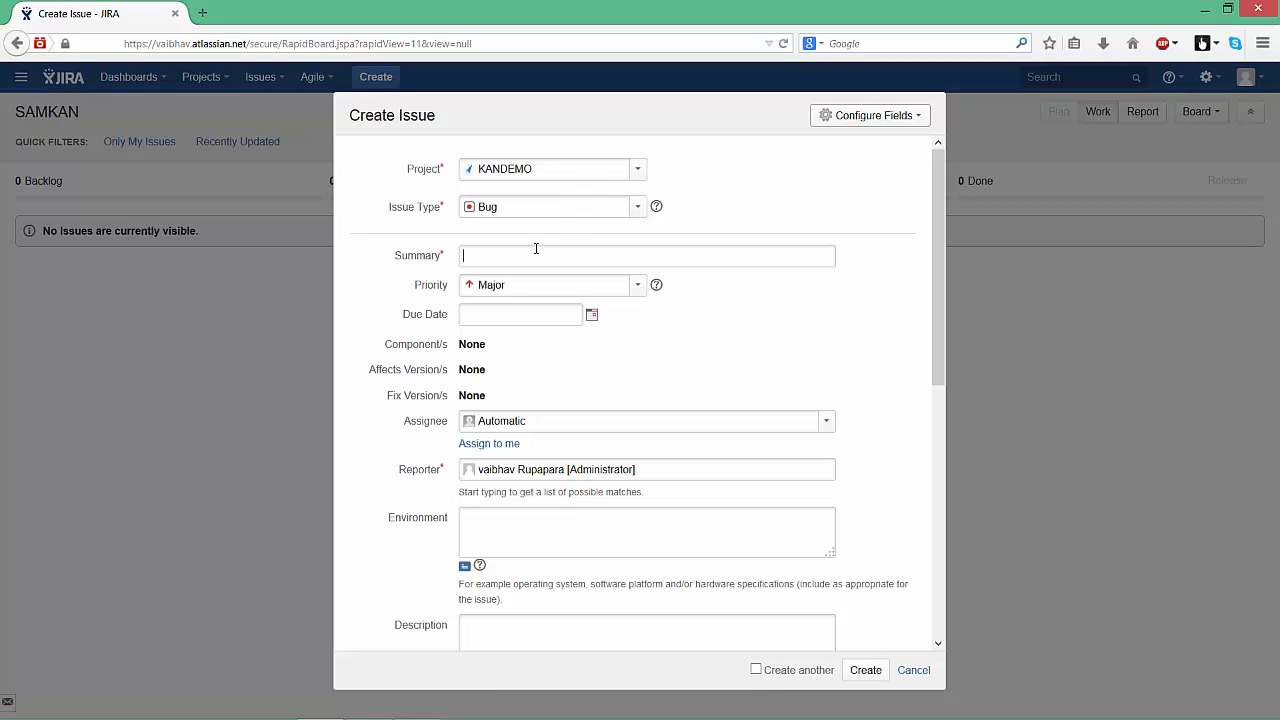
type("1")
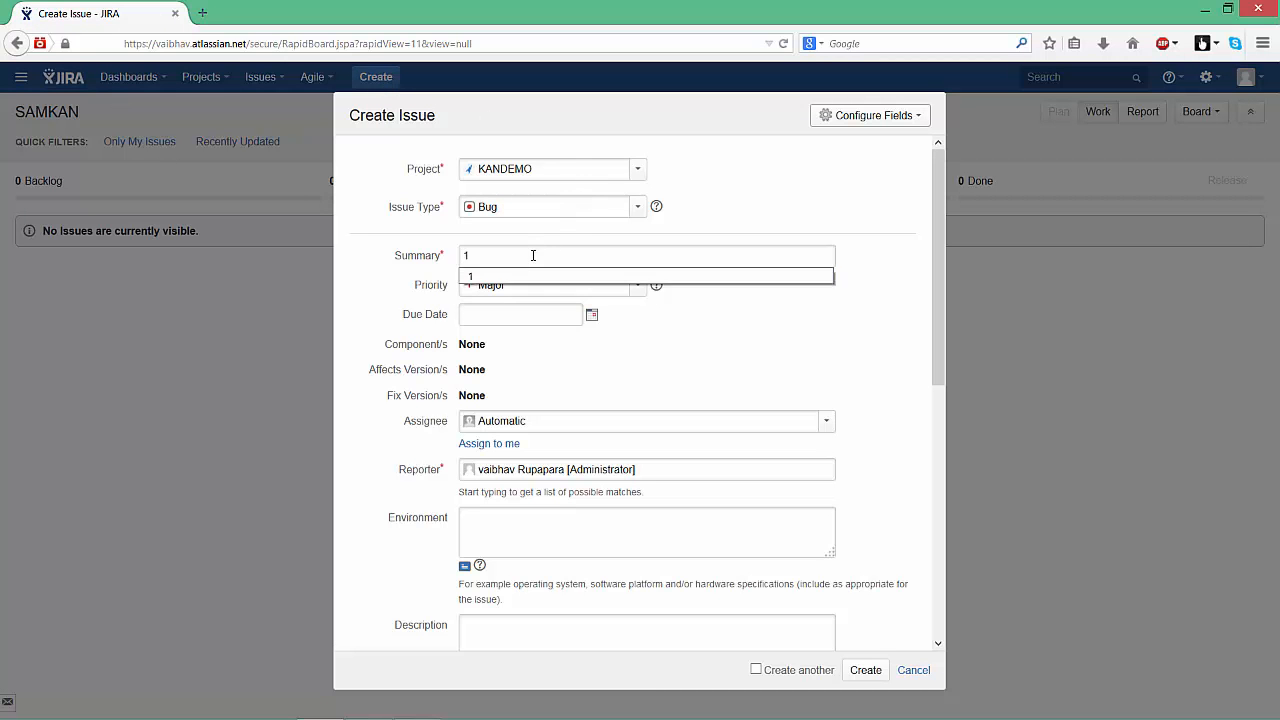
left_click(756, 670)
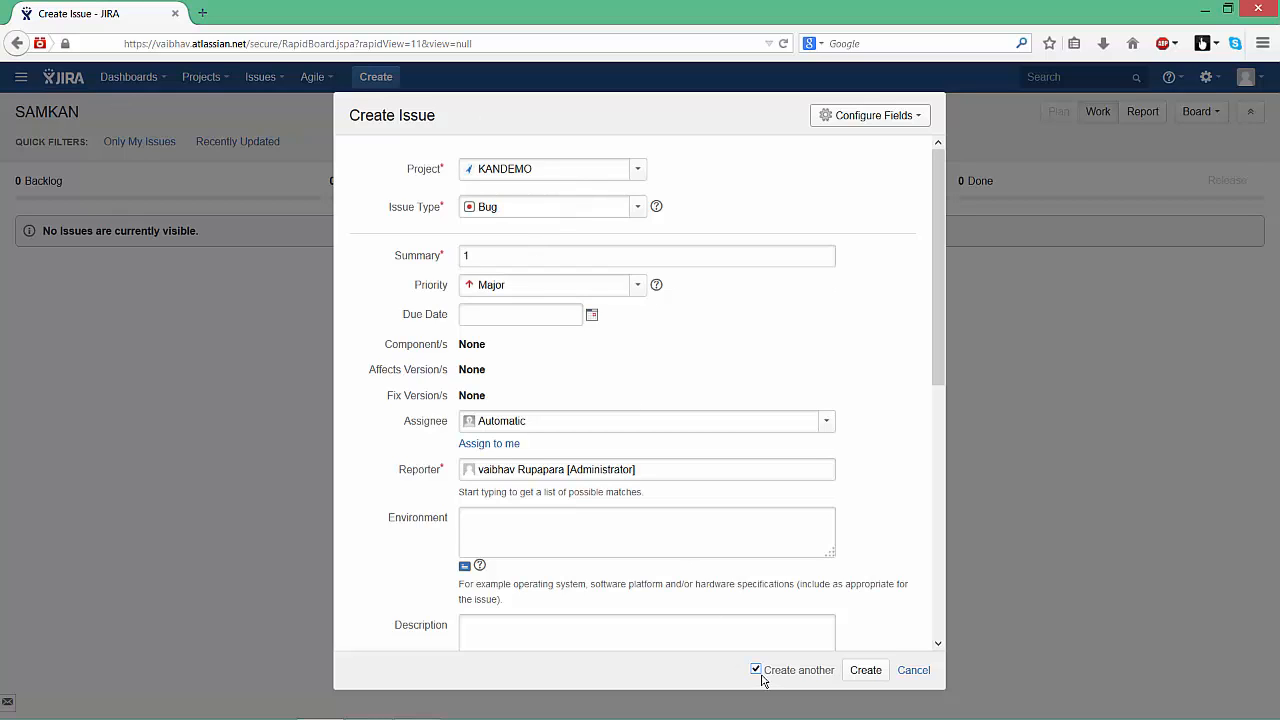
left_click(860, 671)
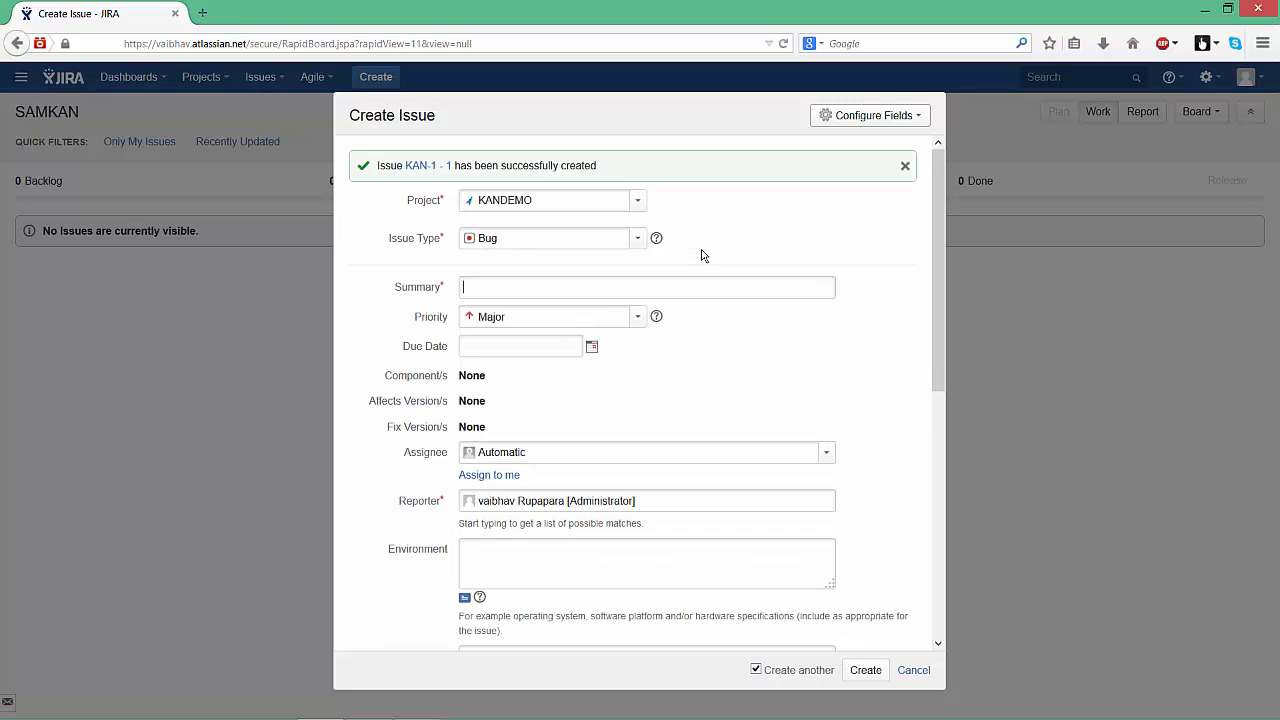
Create a second KANDEMO bug with the summary 2 and the priority Critical
left_click(685, 284)
type("2")
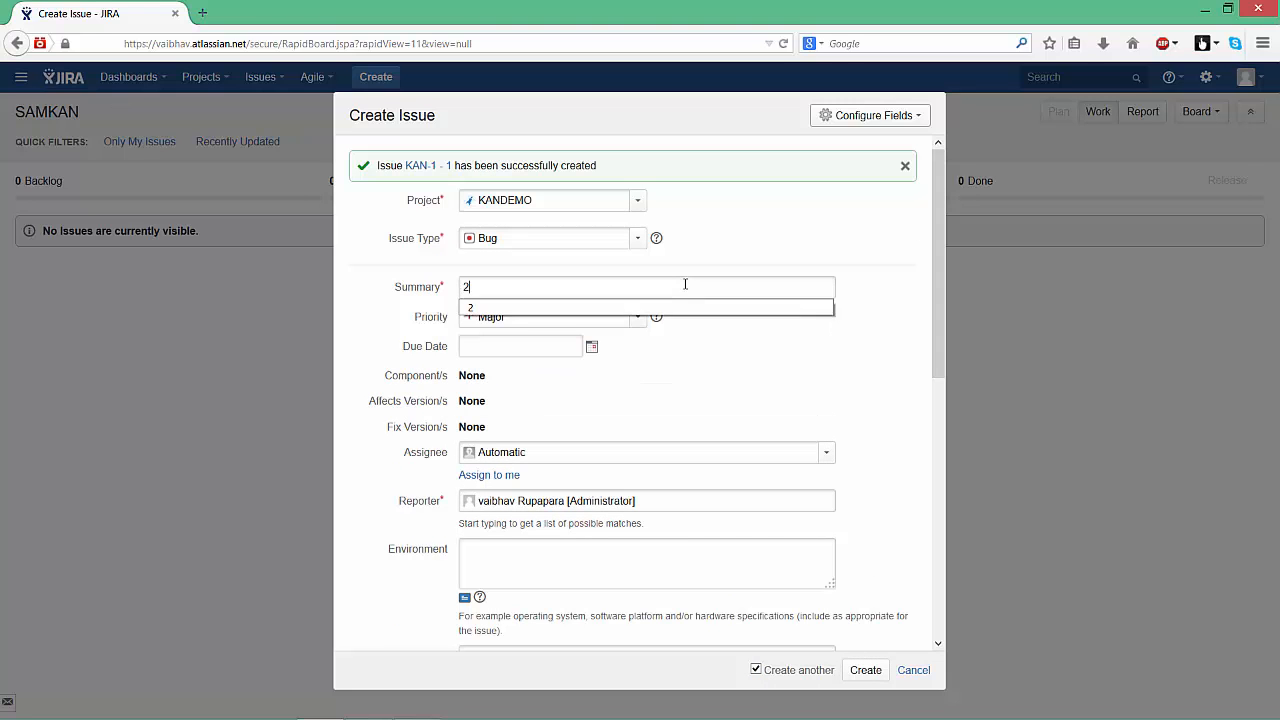
key("Down")
key("Return")
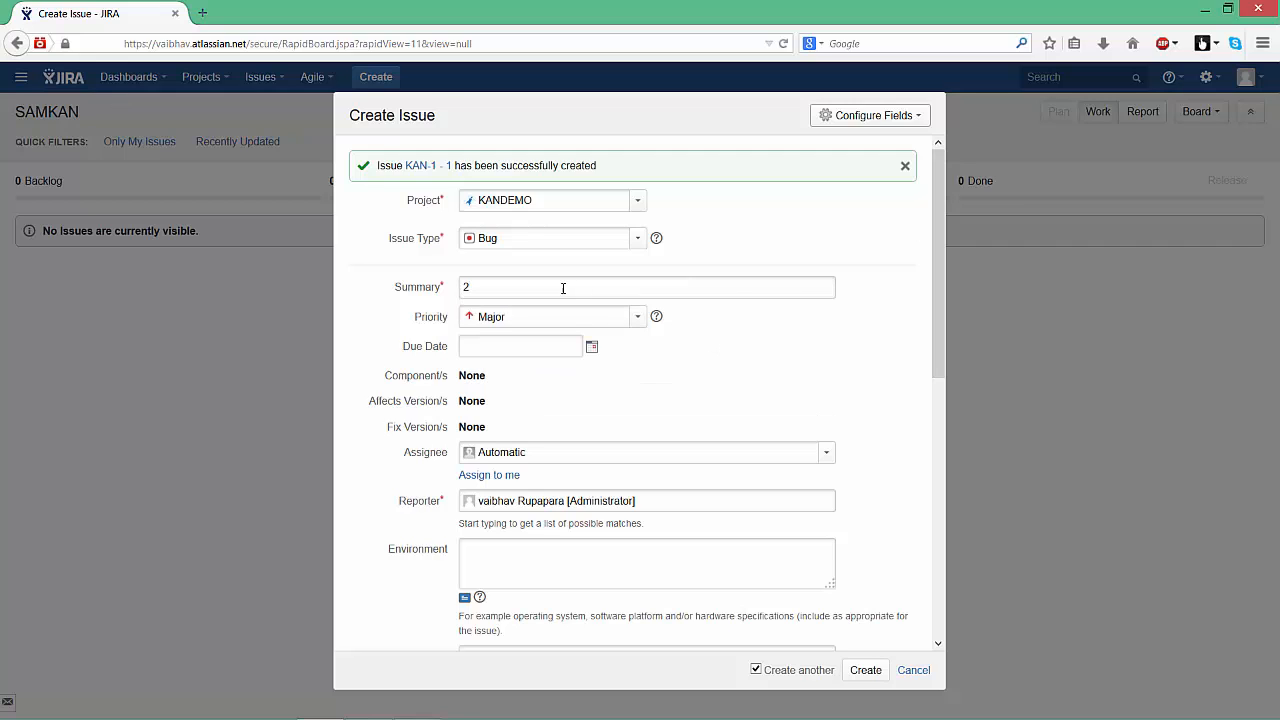
left_click(640, 322)
left_click(594, 364)
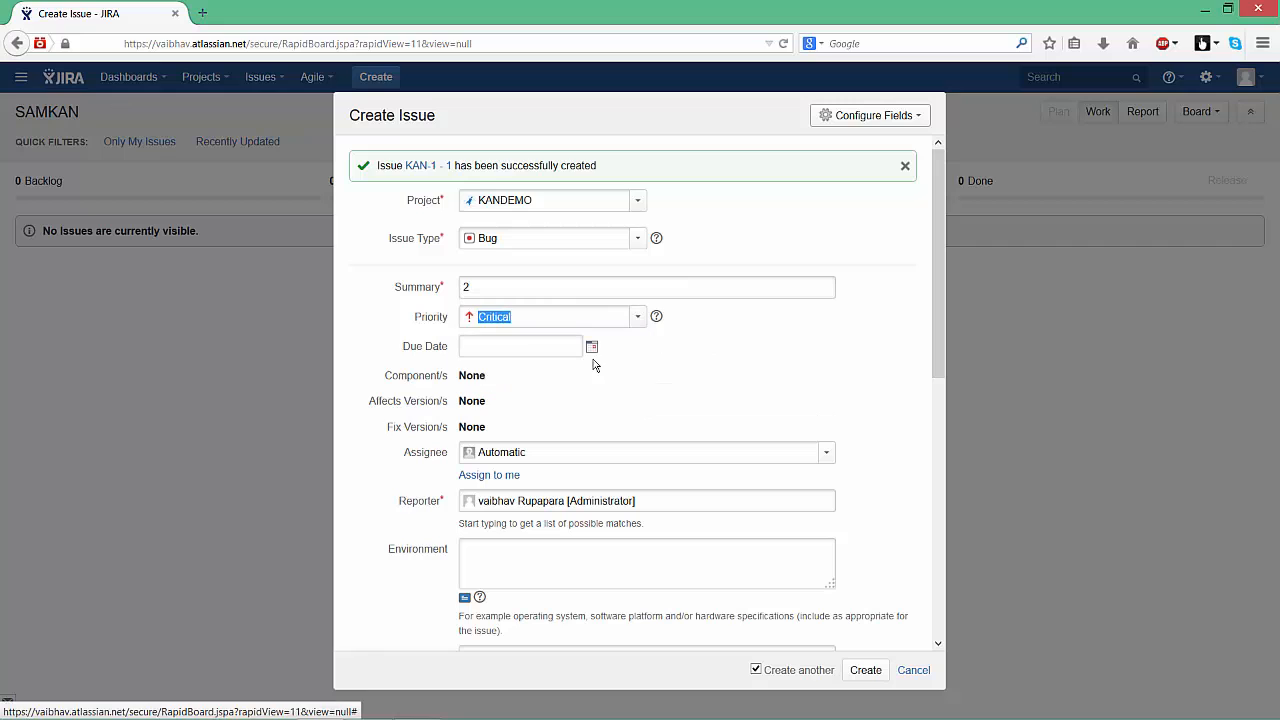
left_click(862, 672)
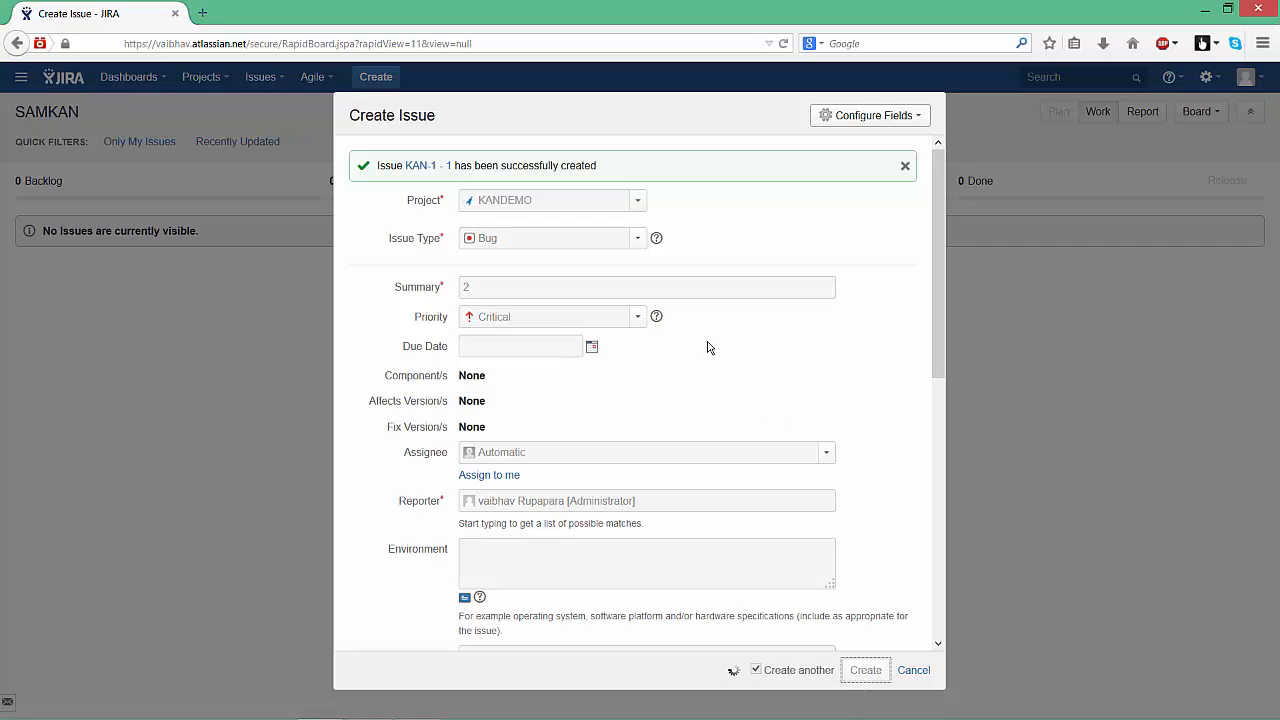
Create a third Critical bug with the summary 3, with Create another disabled
left_click(715, 290)
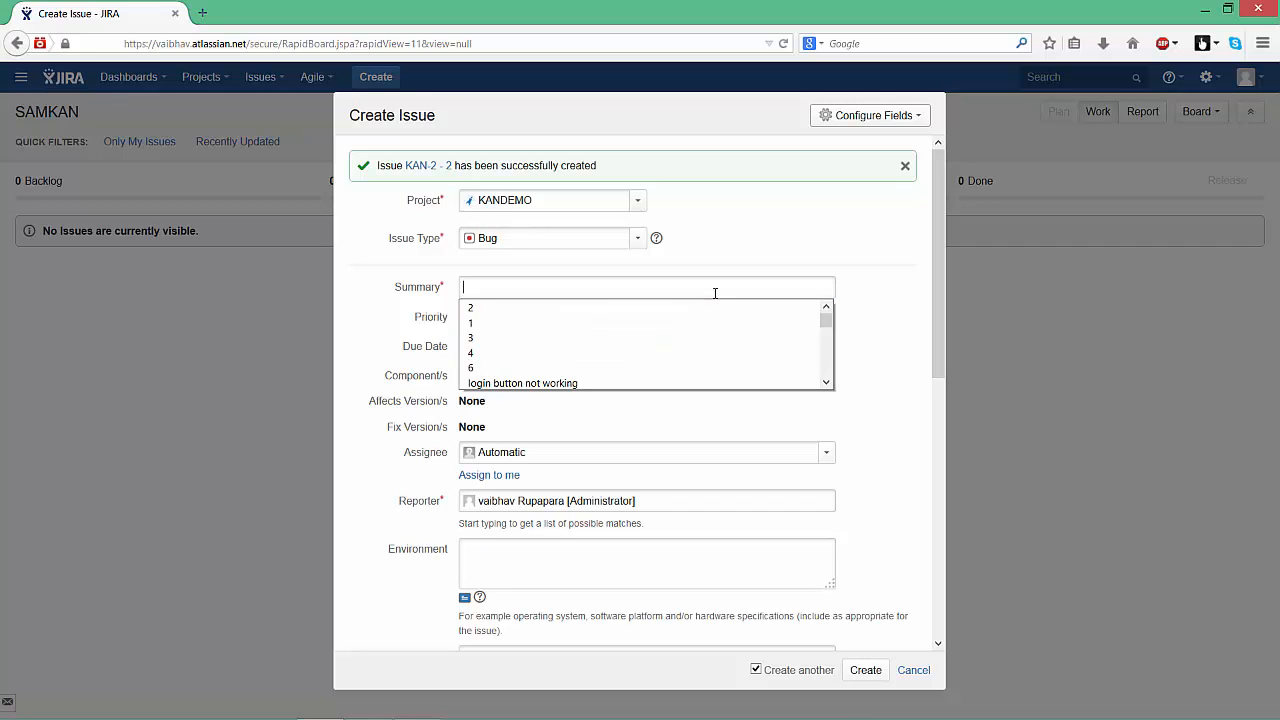
type("3")
left_click(730, 345)
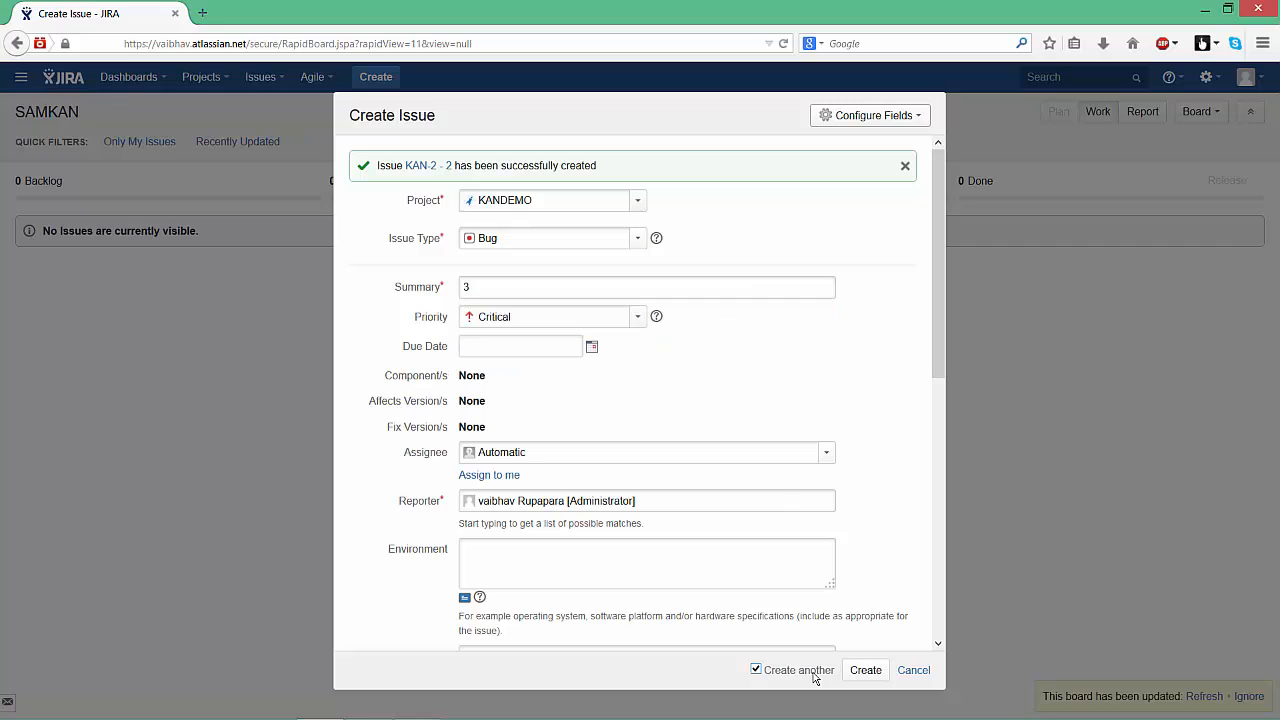
left_click(756, 670)
left_click(864, 671)
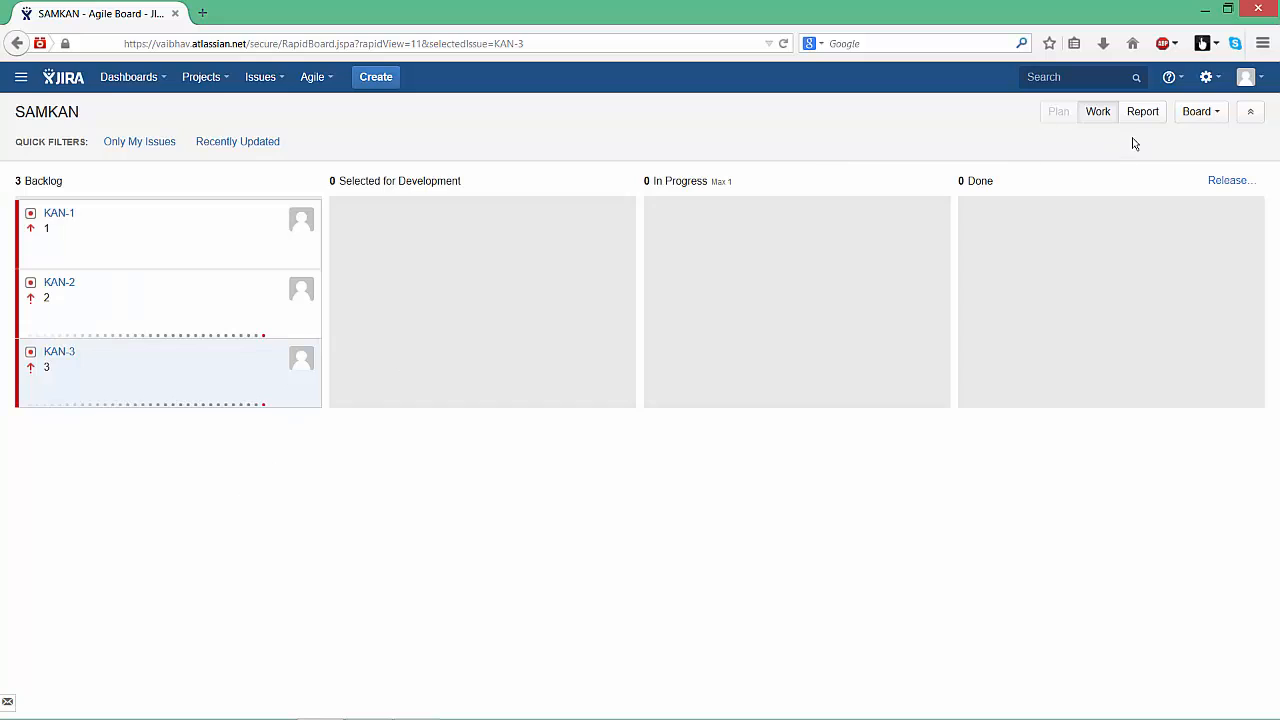
Add a column named QA to the SAMKAN board in its column configuration
left_click(1205, 118)
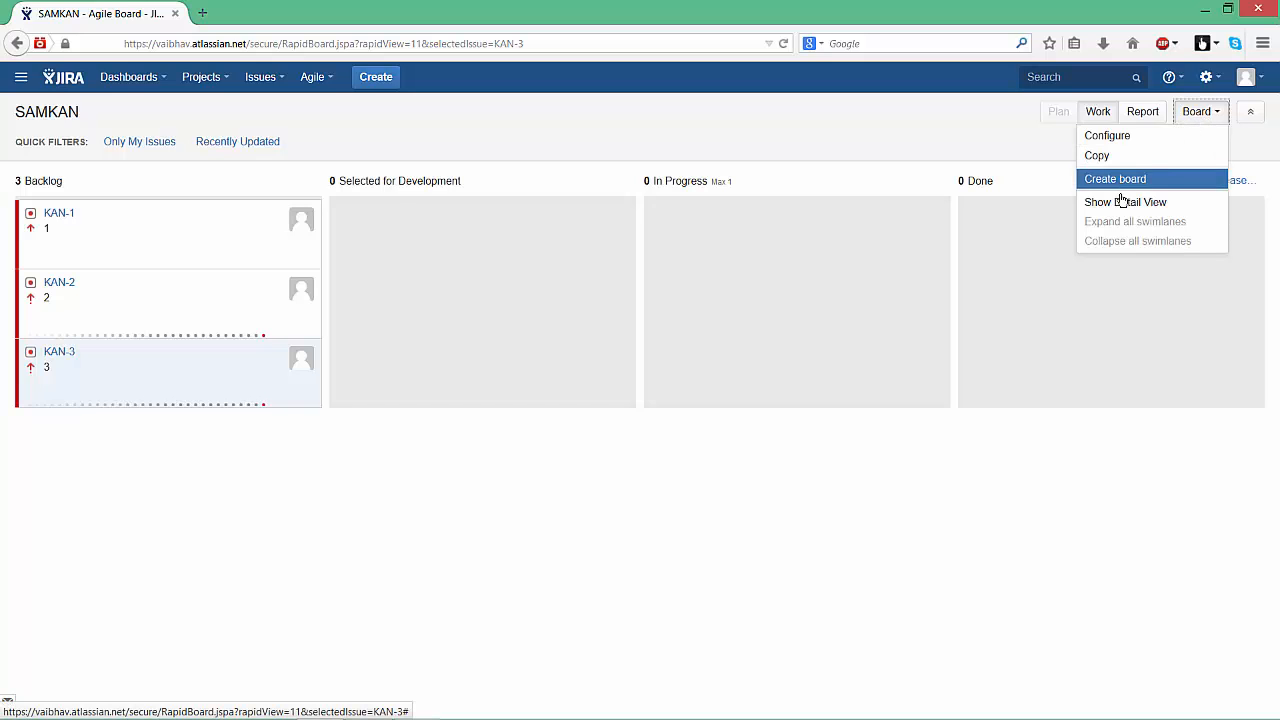
left_click(1124, 140)
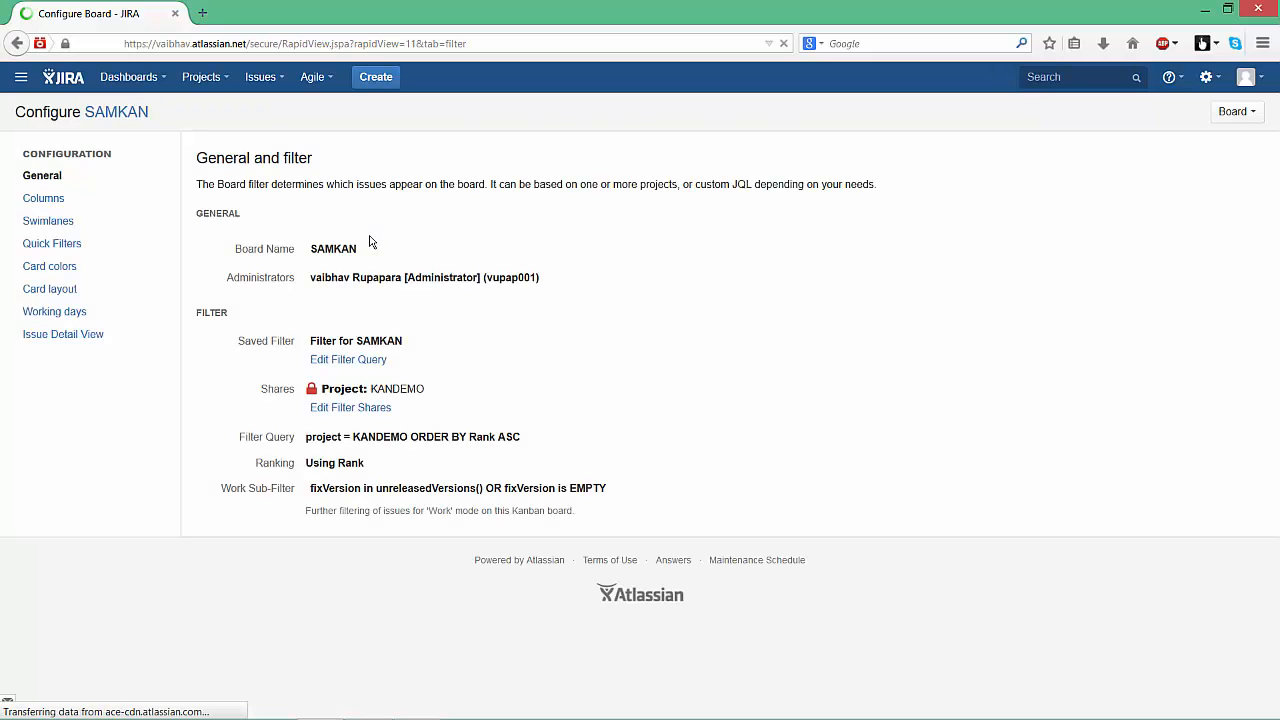
left_click(55, 200)
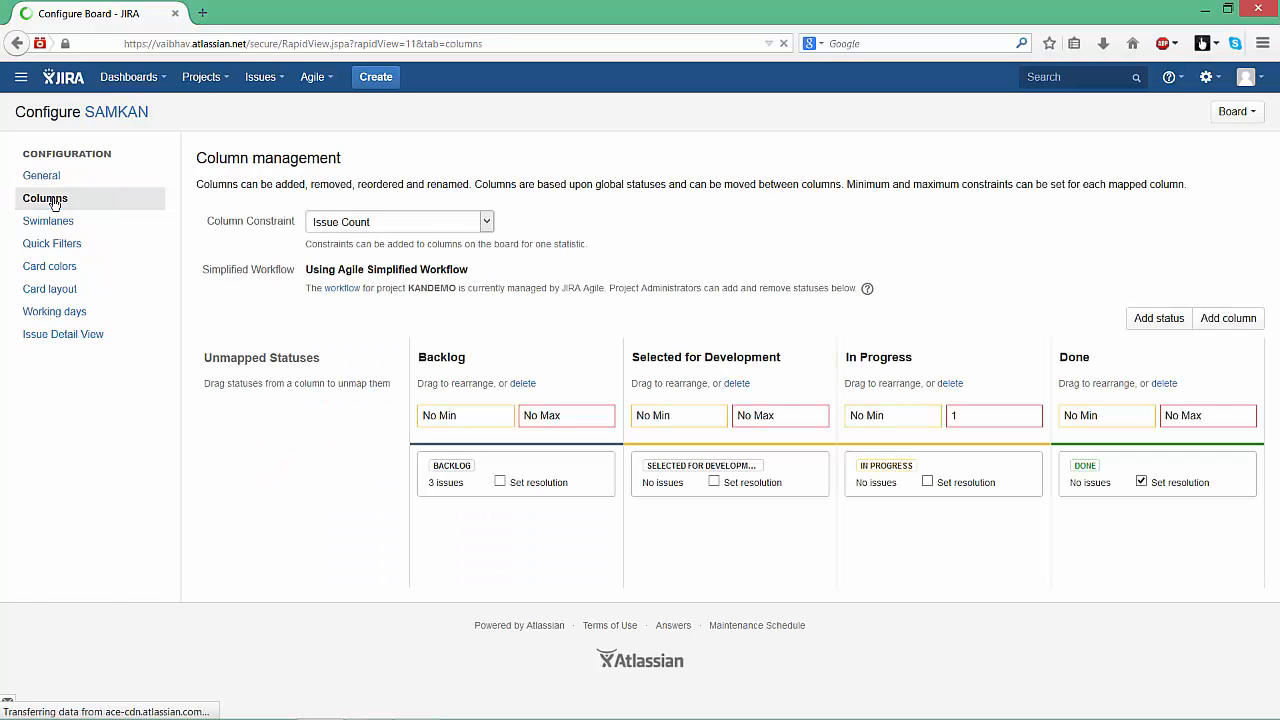
left_click(1222, 322)
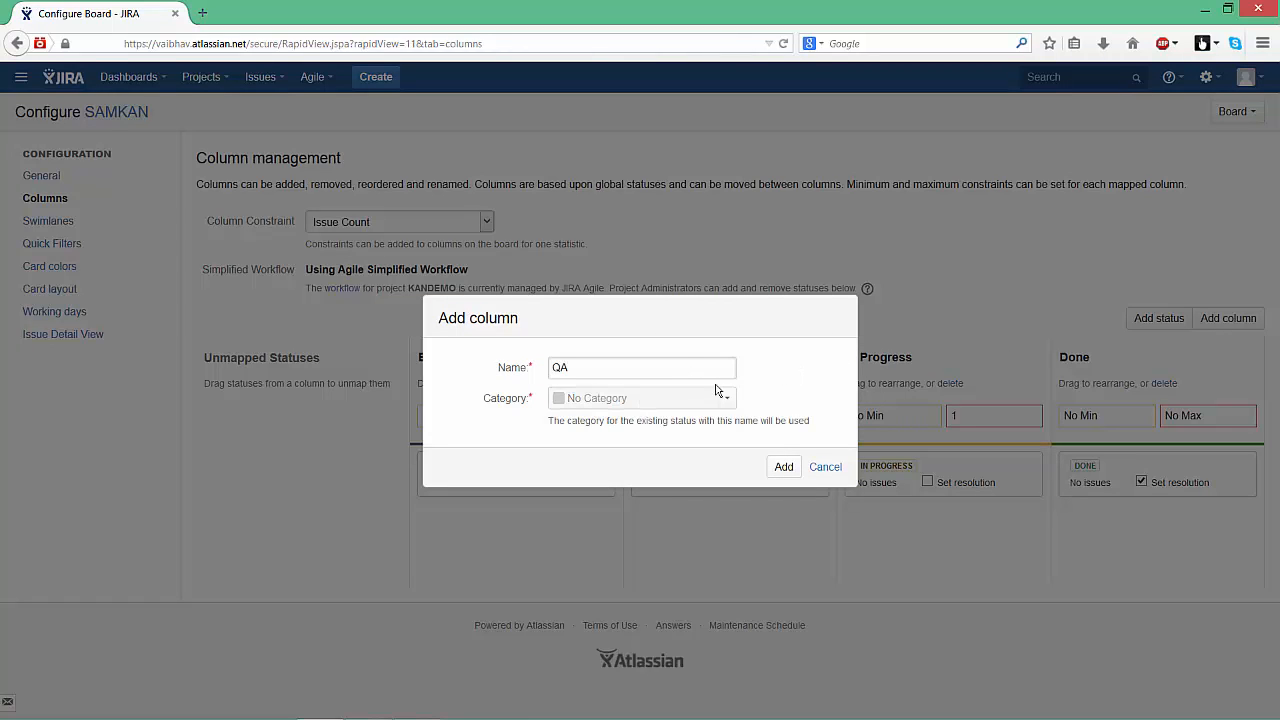
left_click(788, 476)
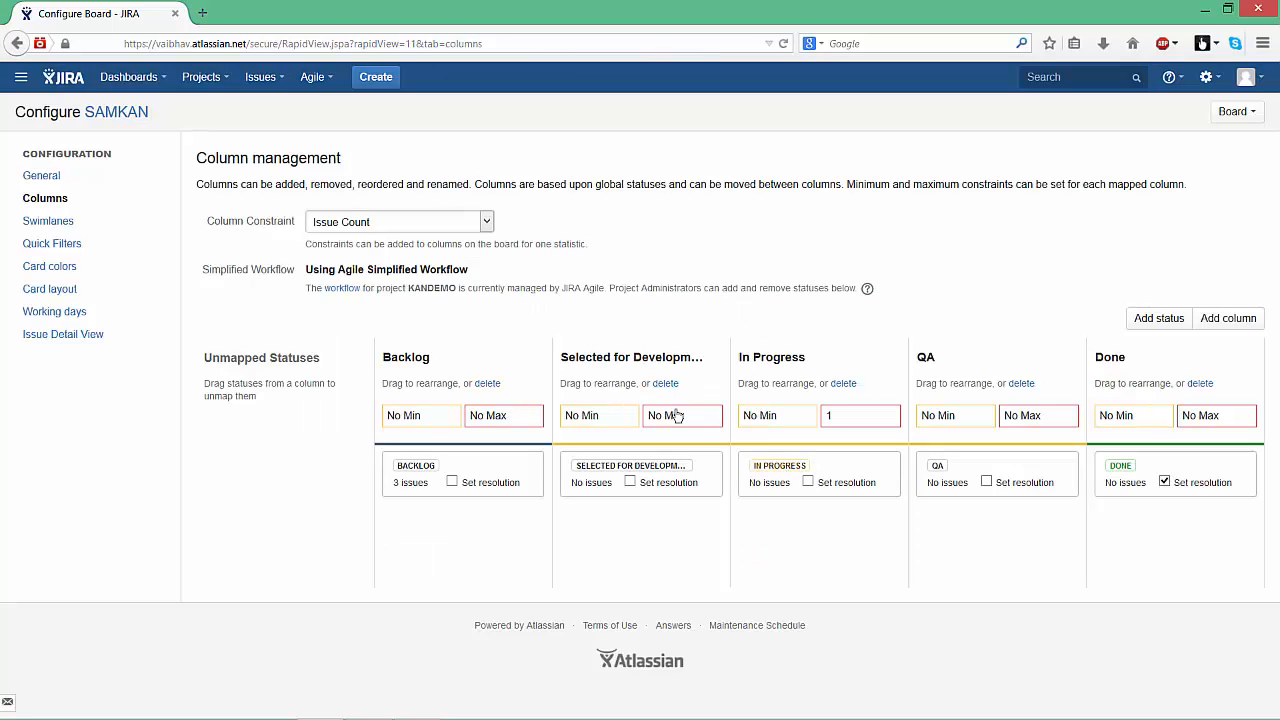
Set the maximum issue count to 2 for both Selected for Development and QA, glance at the quick filters, and return to the SAMKAN board
left_click(673, 420)
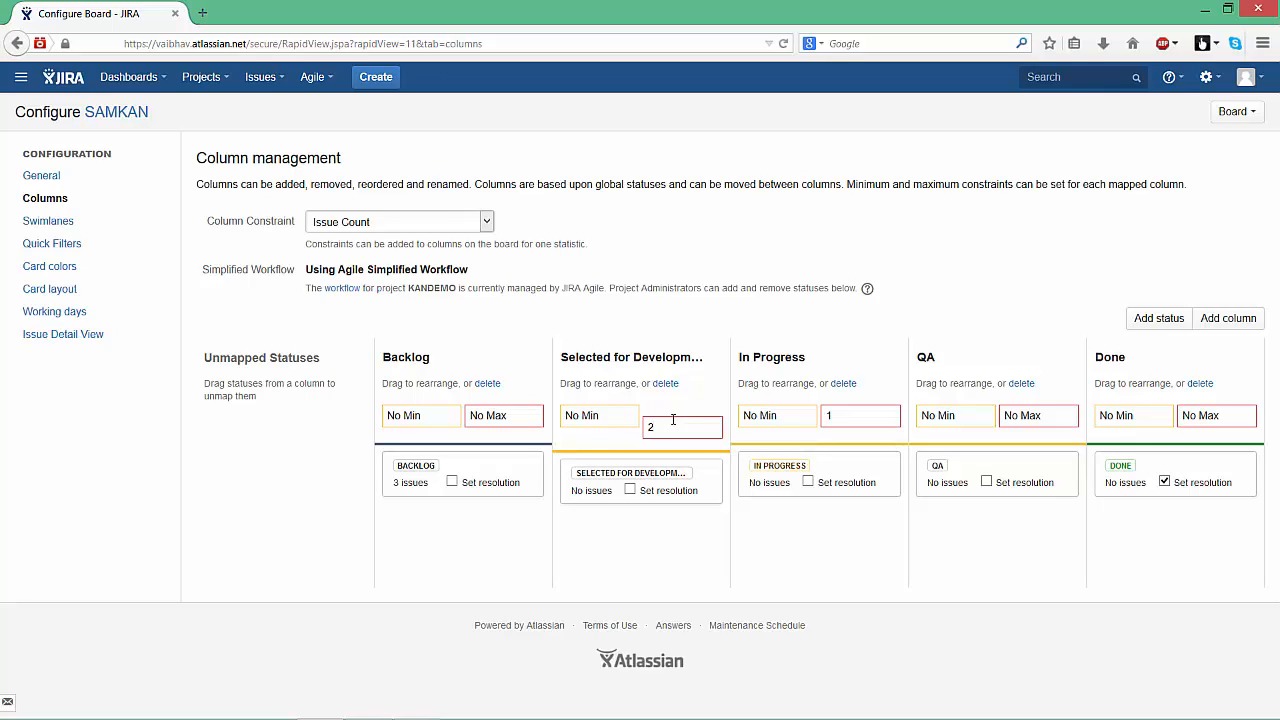
left_click(1046, 424)
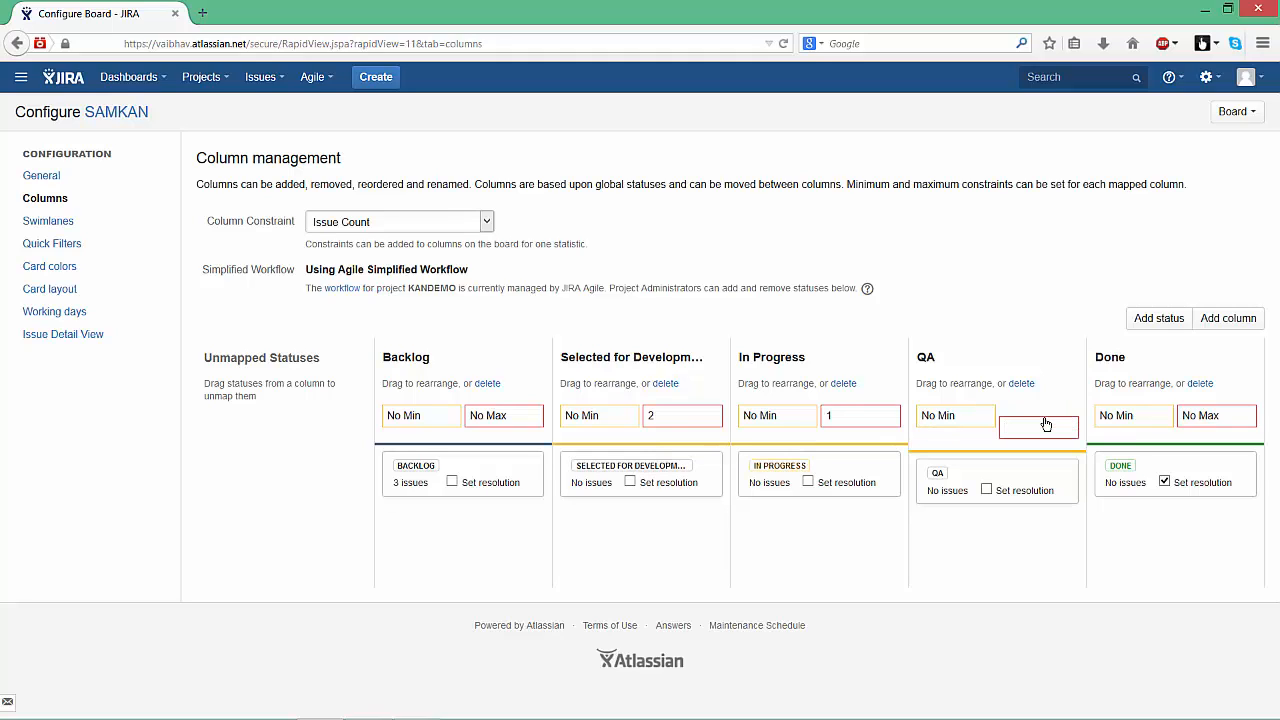
left_click(93, 484)
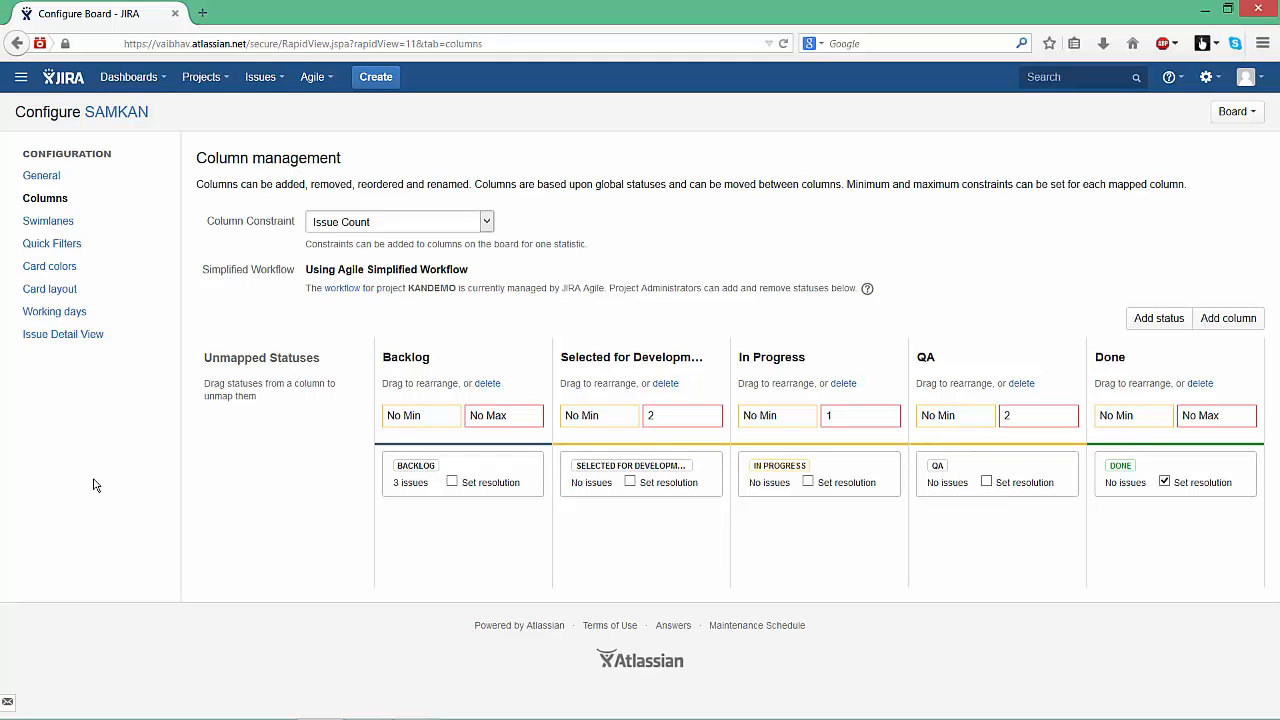
left_click(80, 250)
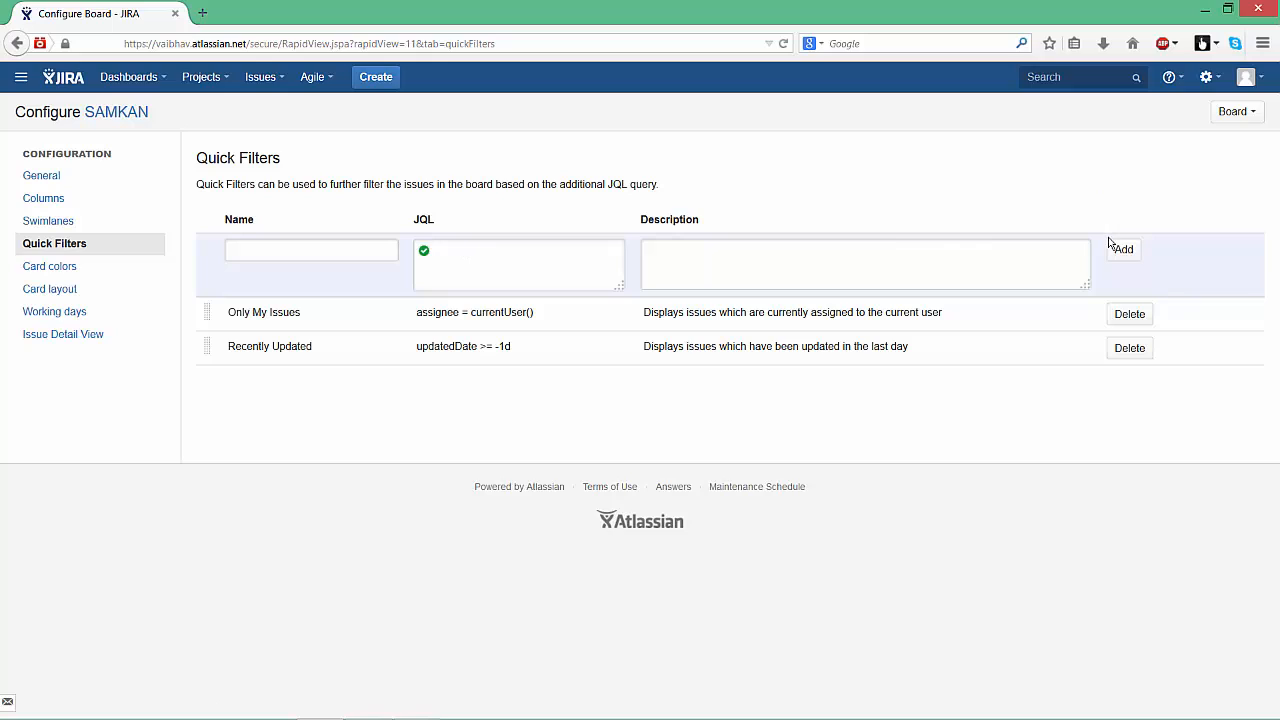
left_click(115, 112)
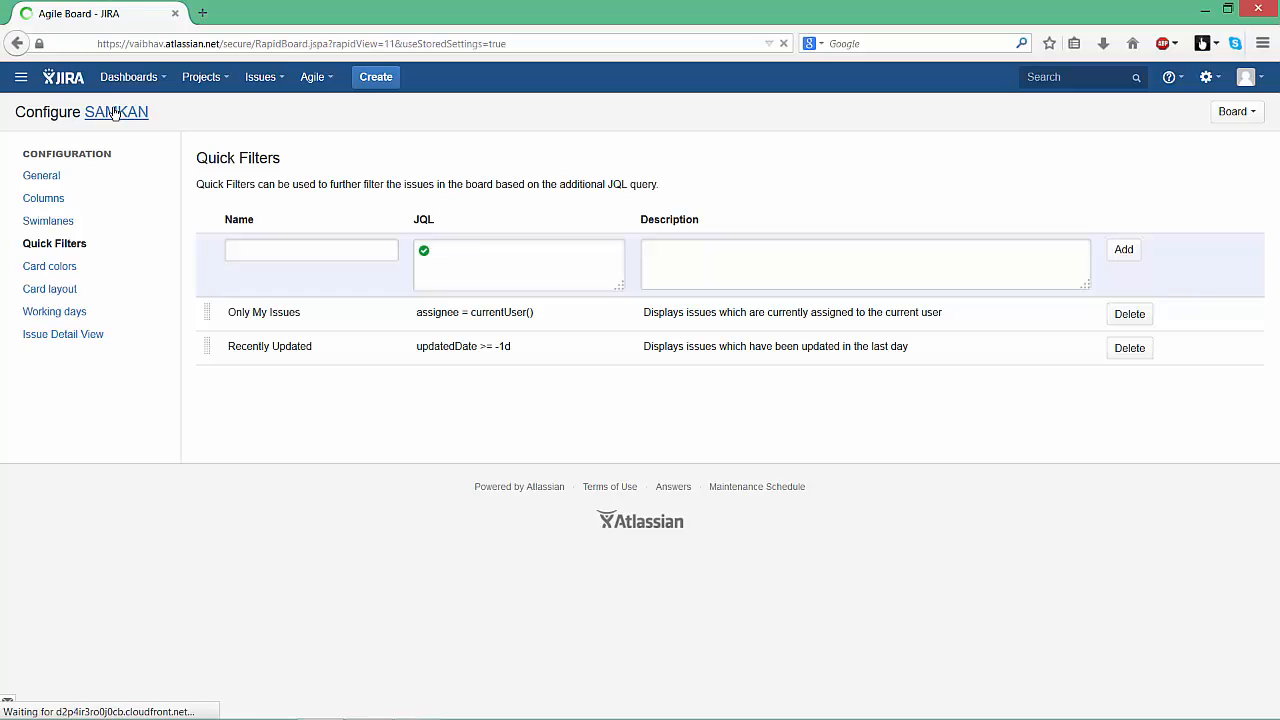
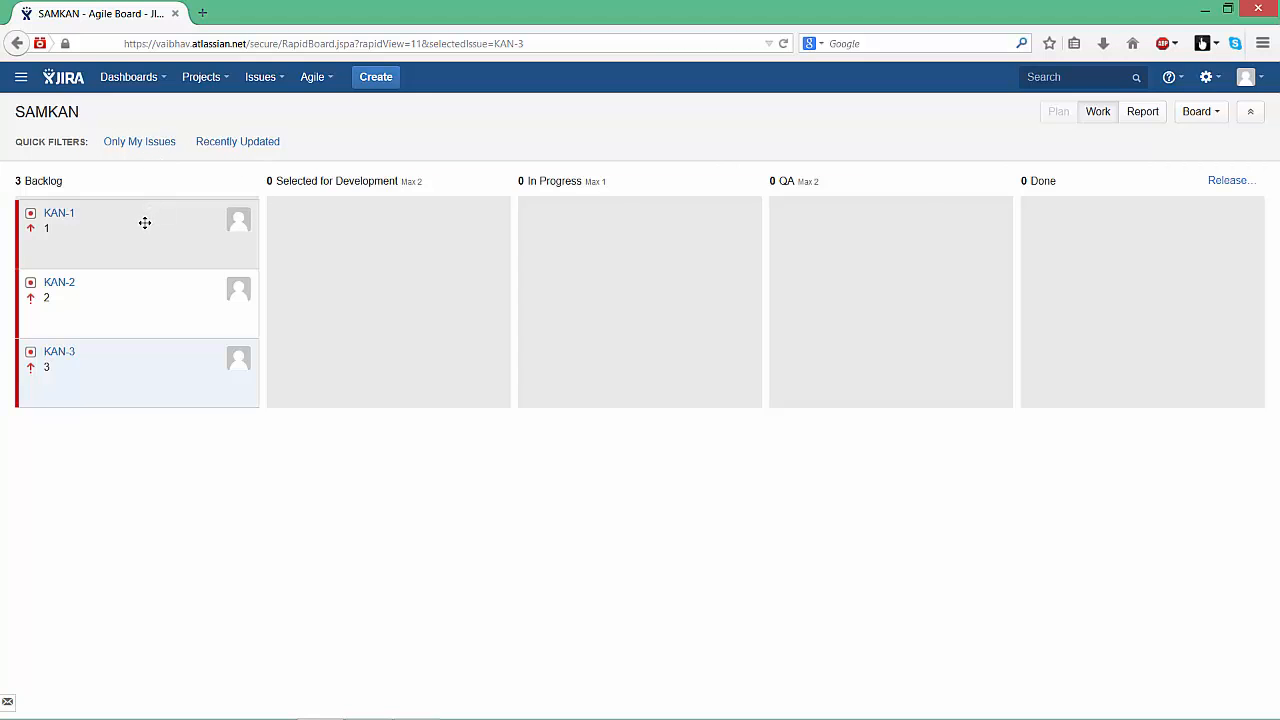
Move KAN-1, KAN-2 and KAN-3 from Backlog to Selected for Development, viewing the description section of KAN-2's details along the way
left_click_drag(163, 220, 371, 237)
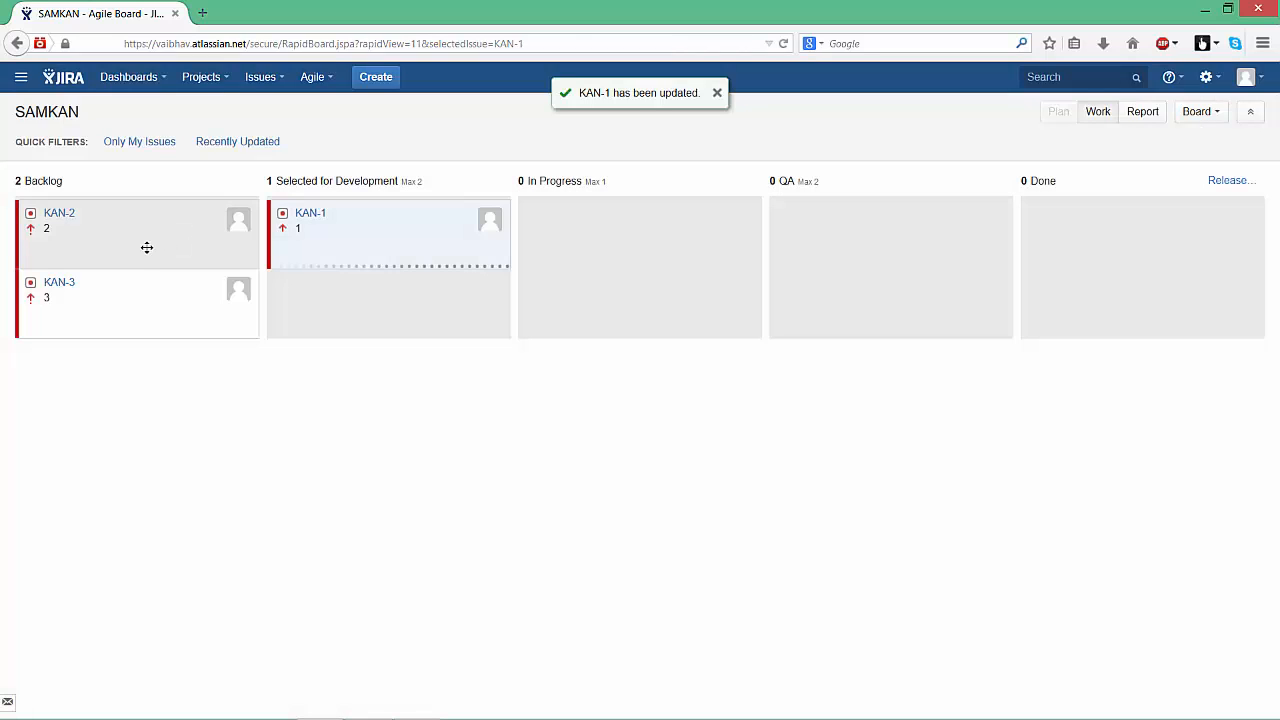
left_click(194, 240)
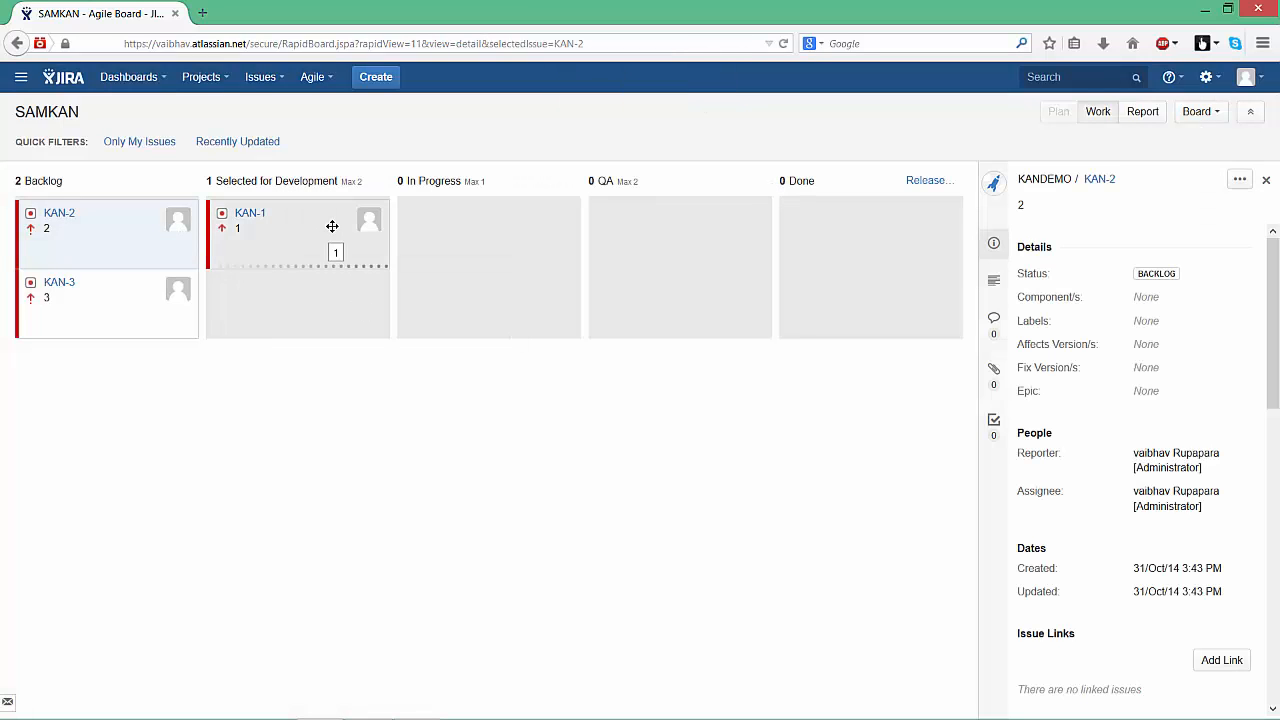
left_click(995, 283)
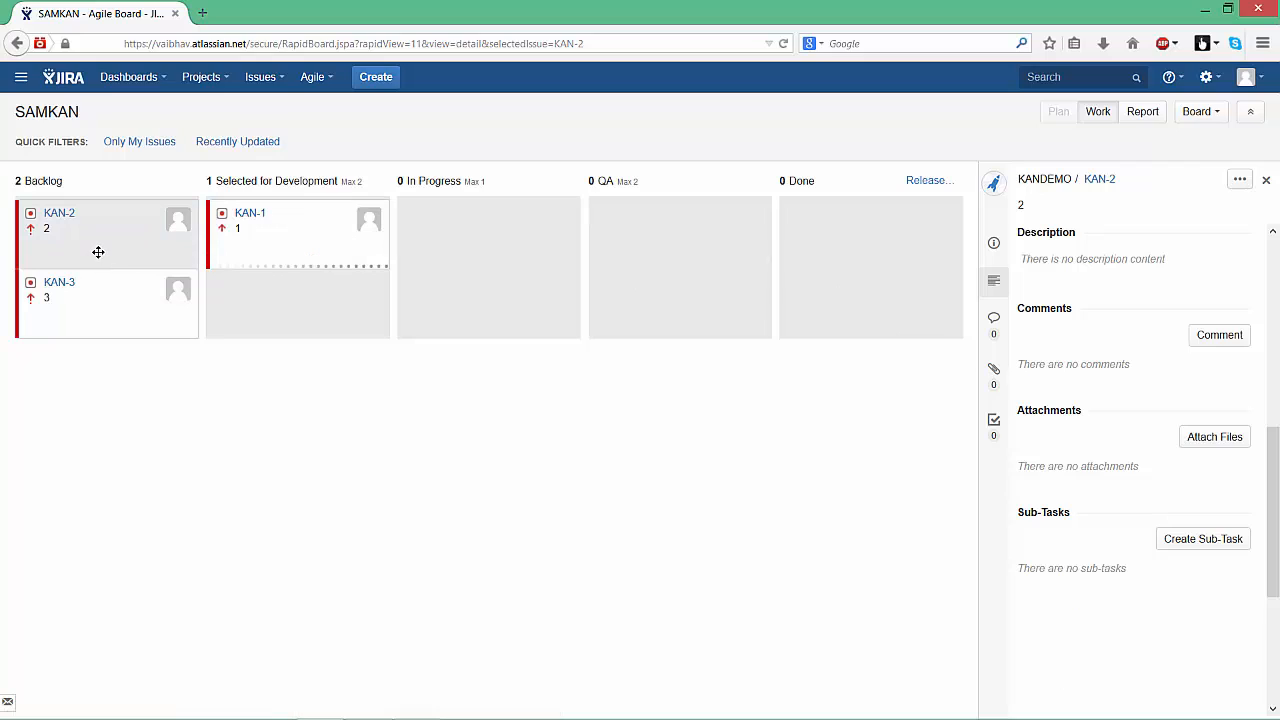
left_click_drag(99, 250, 277, 301)
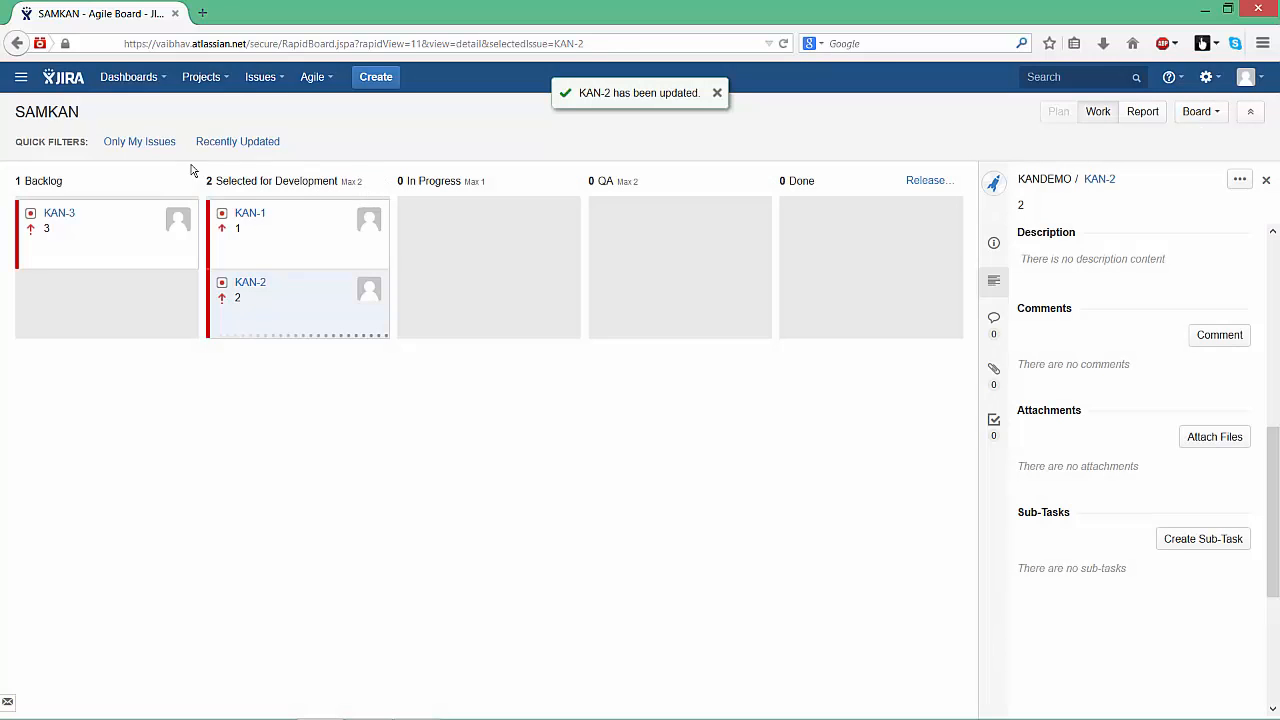
left_click_drag(71, 246, 271, 298)
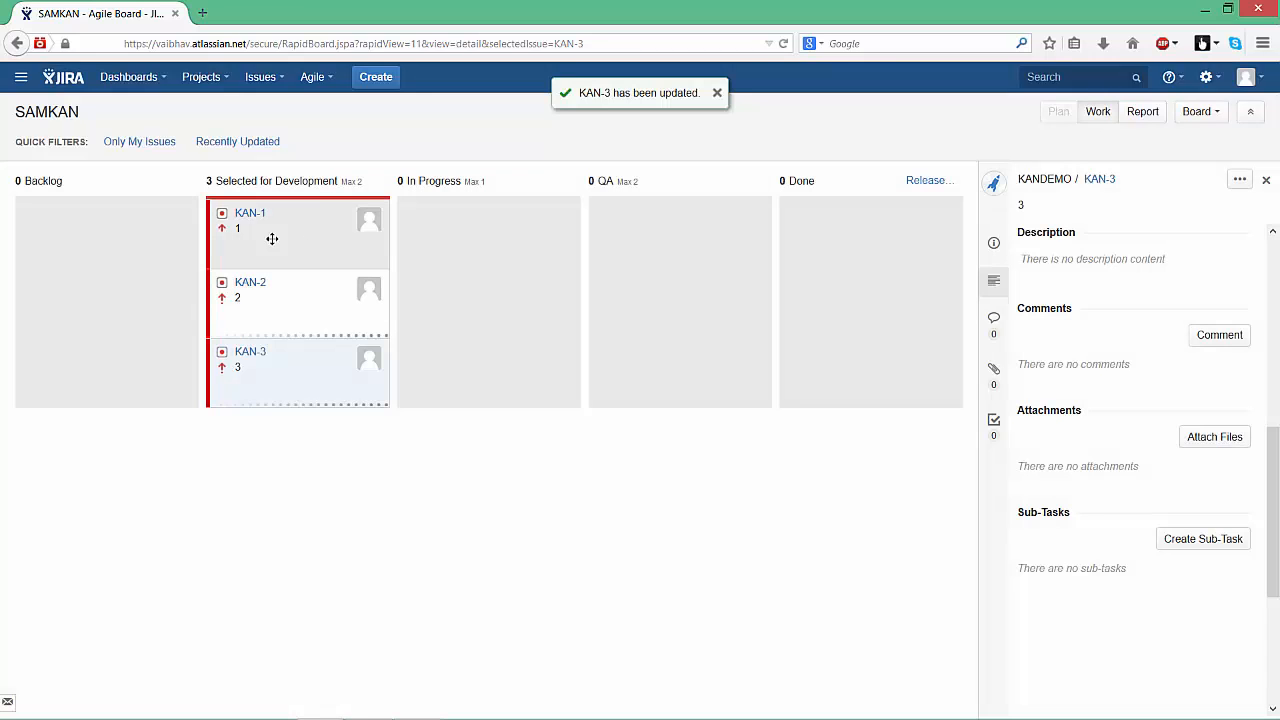
Move KAN-1, KAN-2 and KAN-3 from Selected for Development to Done, viewing the board's Control Chart before moving KAN-3
left_click_drag(263, 255, 838, 251)
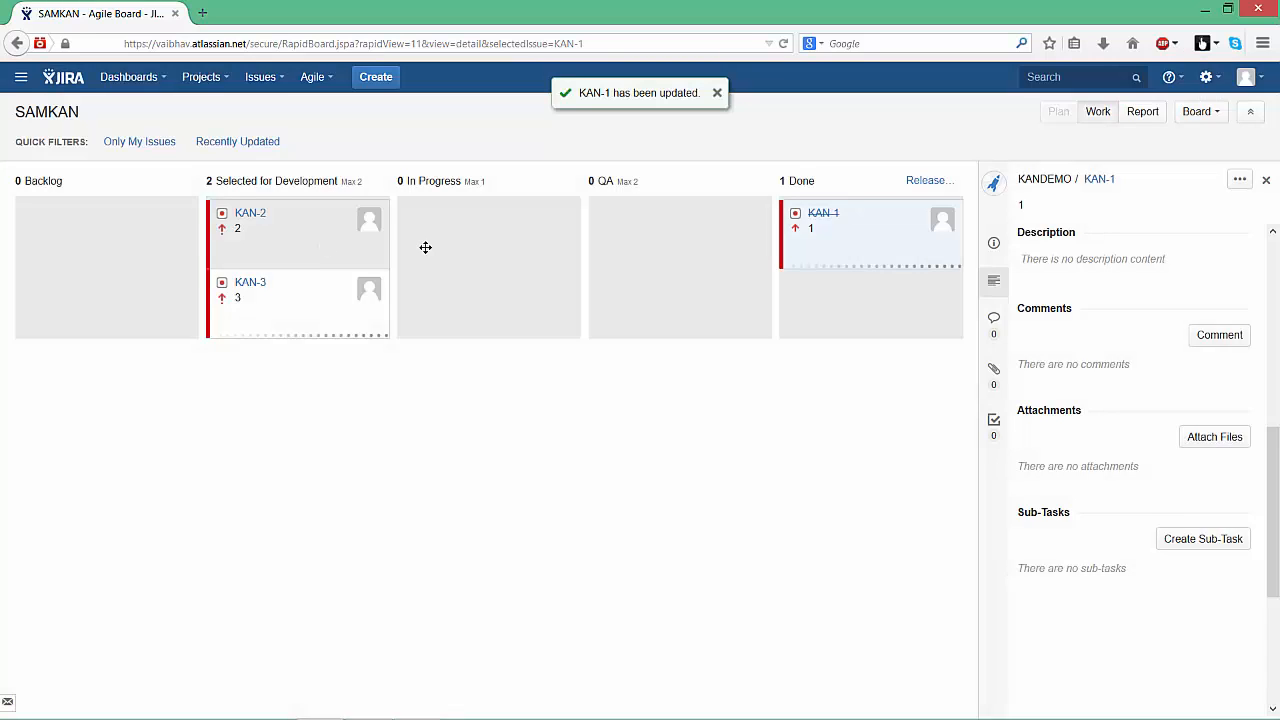
right_click(858, 298)
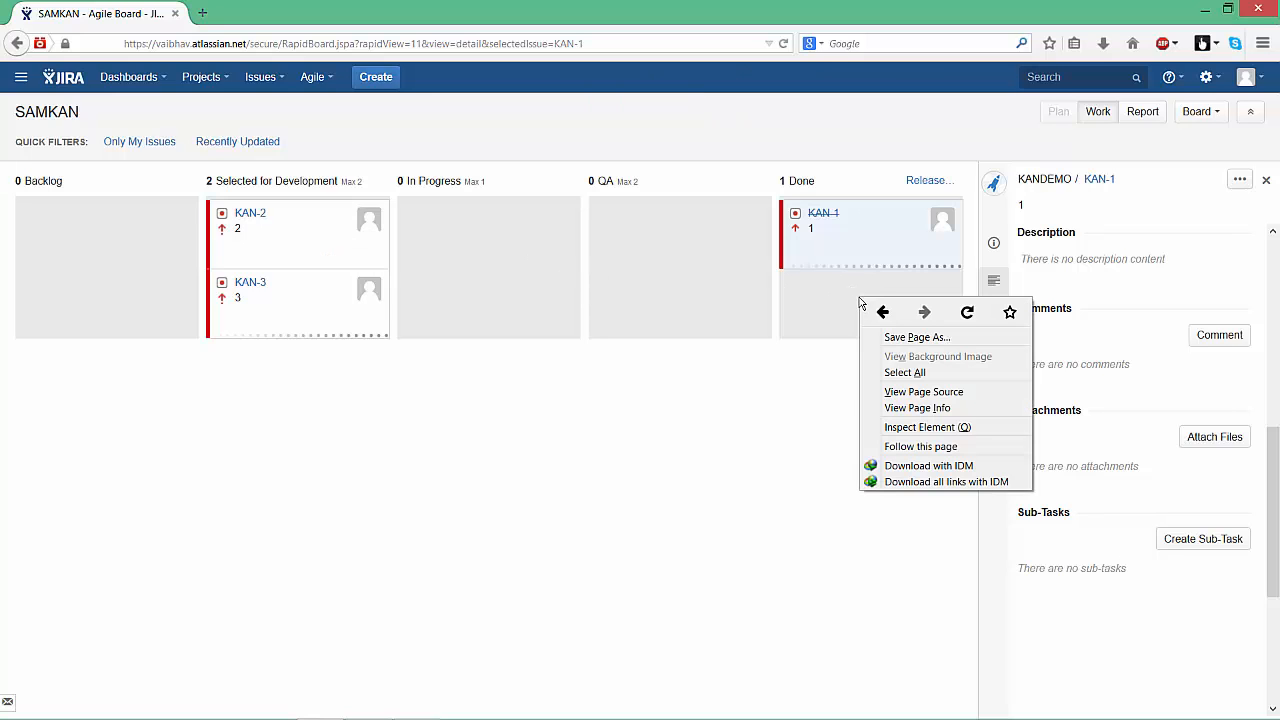
left_click(689, 437)
left_click_drag(318, 252, 843, 300)
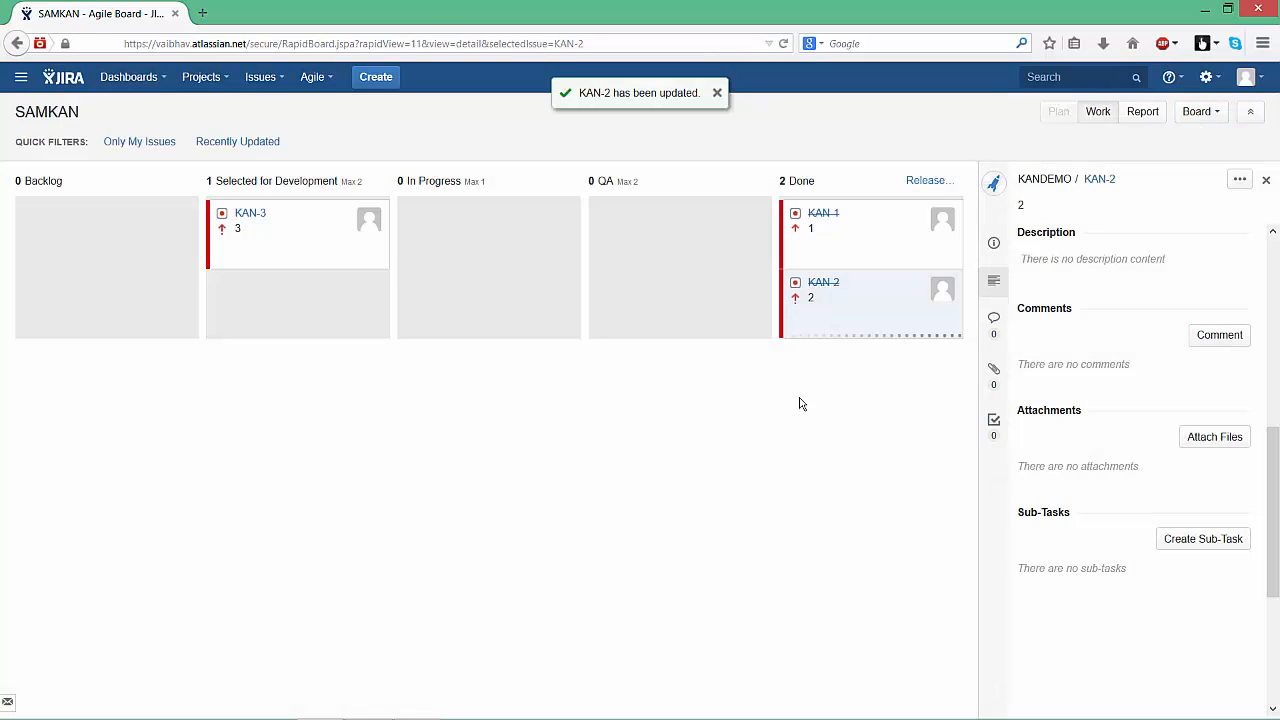
left_click(1142, 112)
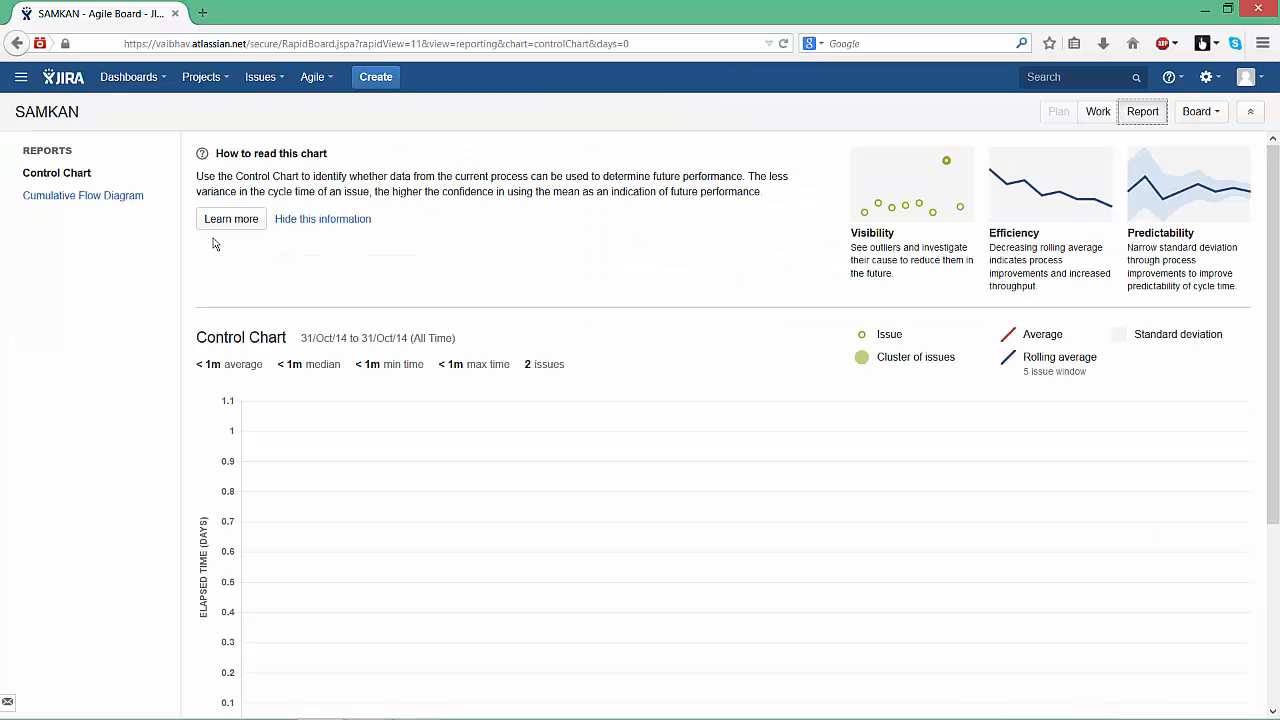
mouse_move(96, 187)
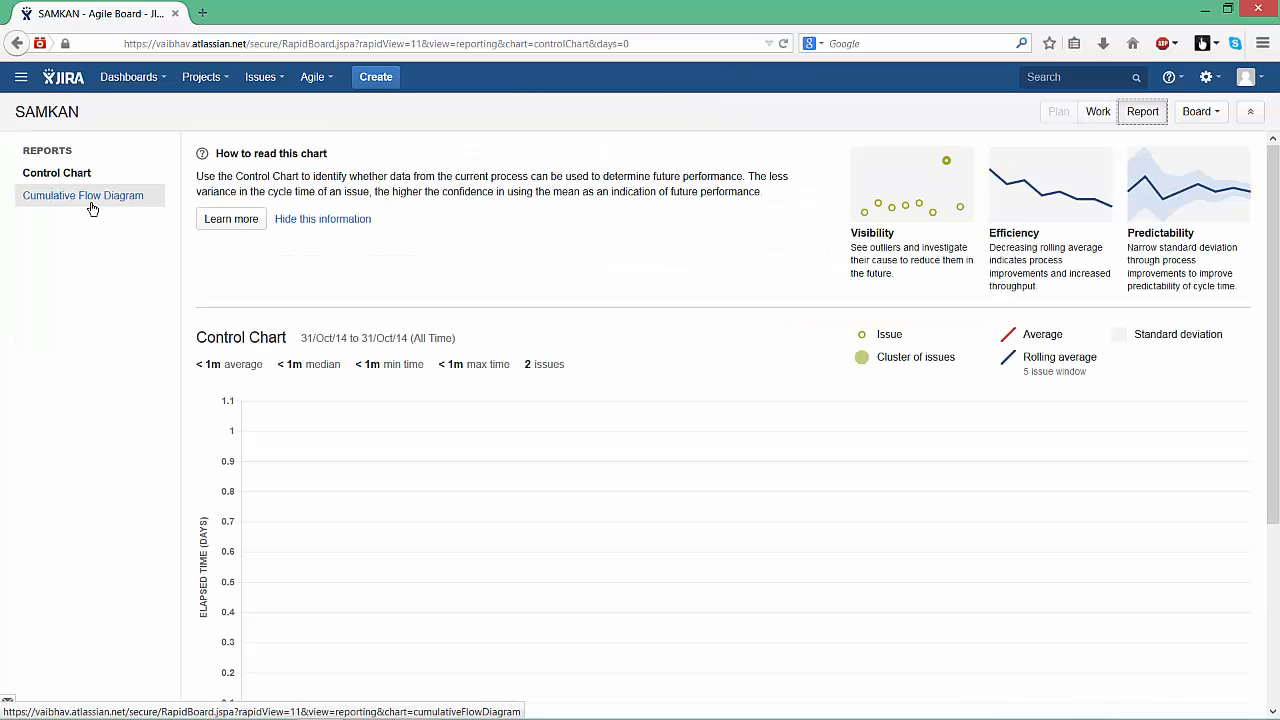
left_click(1100, 113)
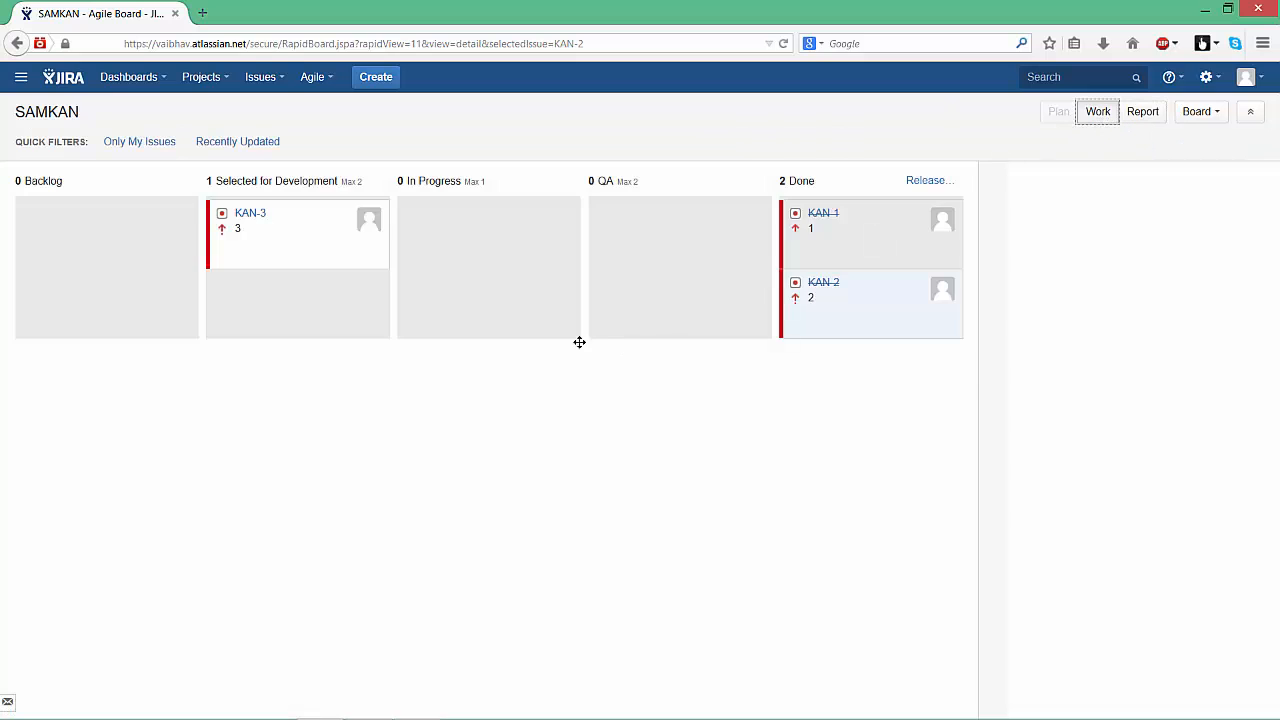
left_click_drag(277, 240, 864, 295)
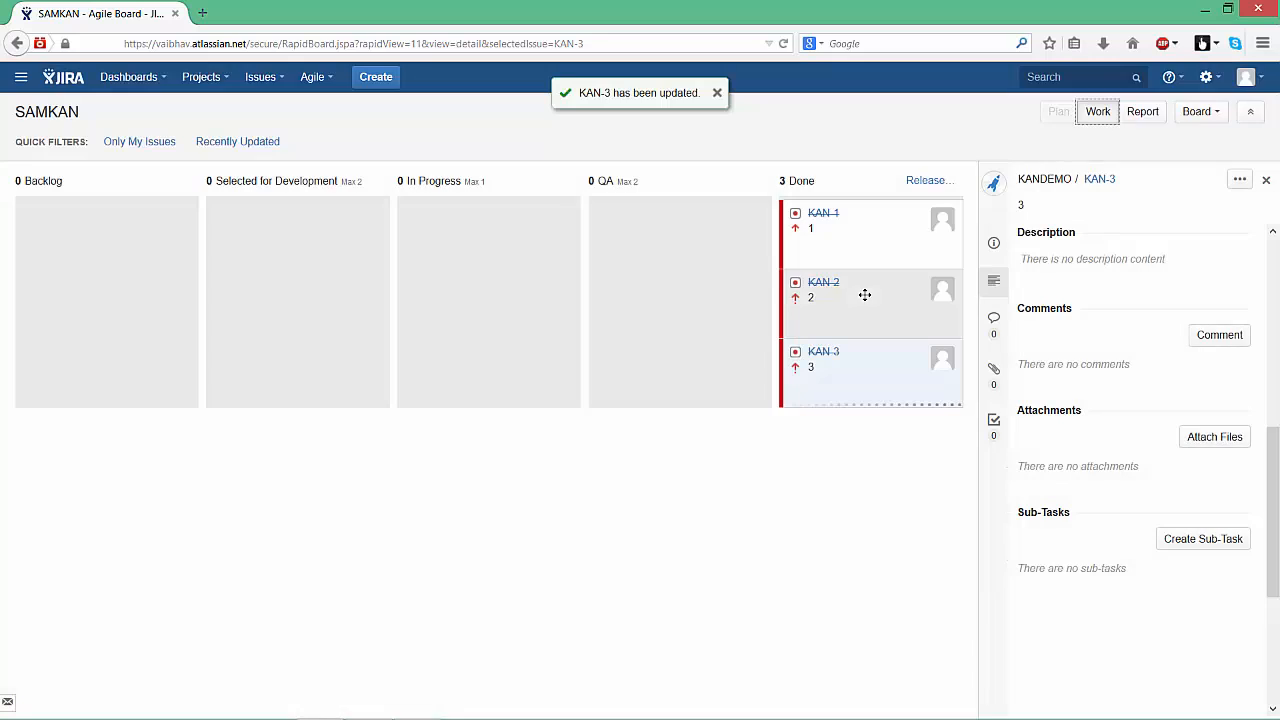
Release the issues in the Done column as version V2
left_click(924, 181)
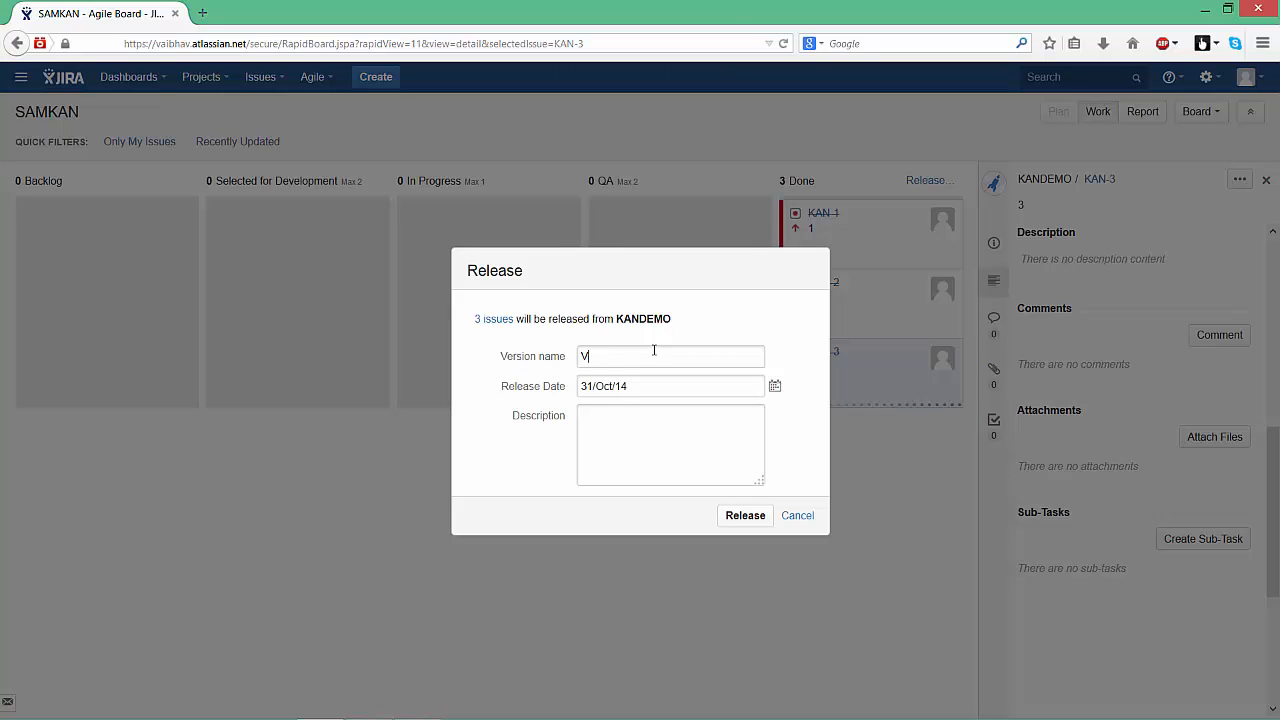
type("V2")
left_click(745, 515)
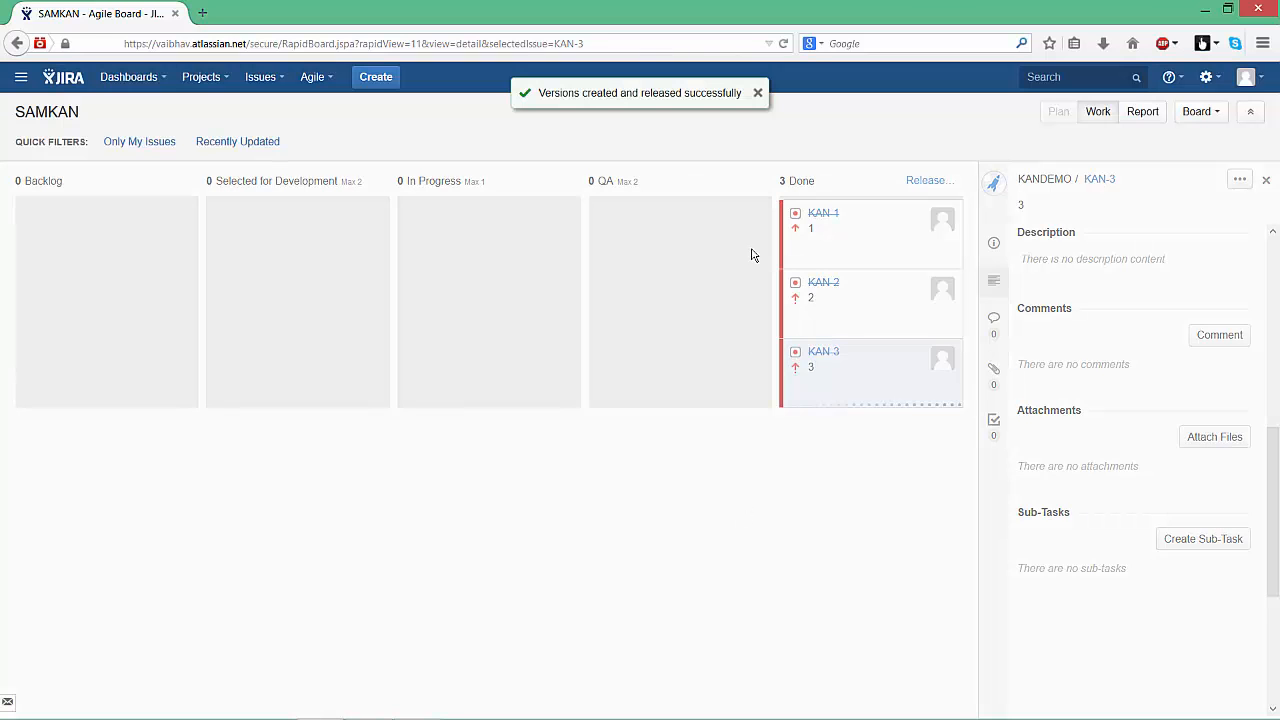
left_click(758, 94)
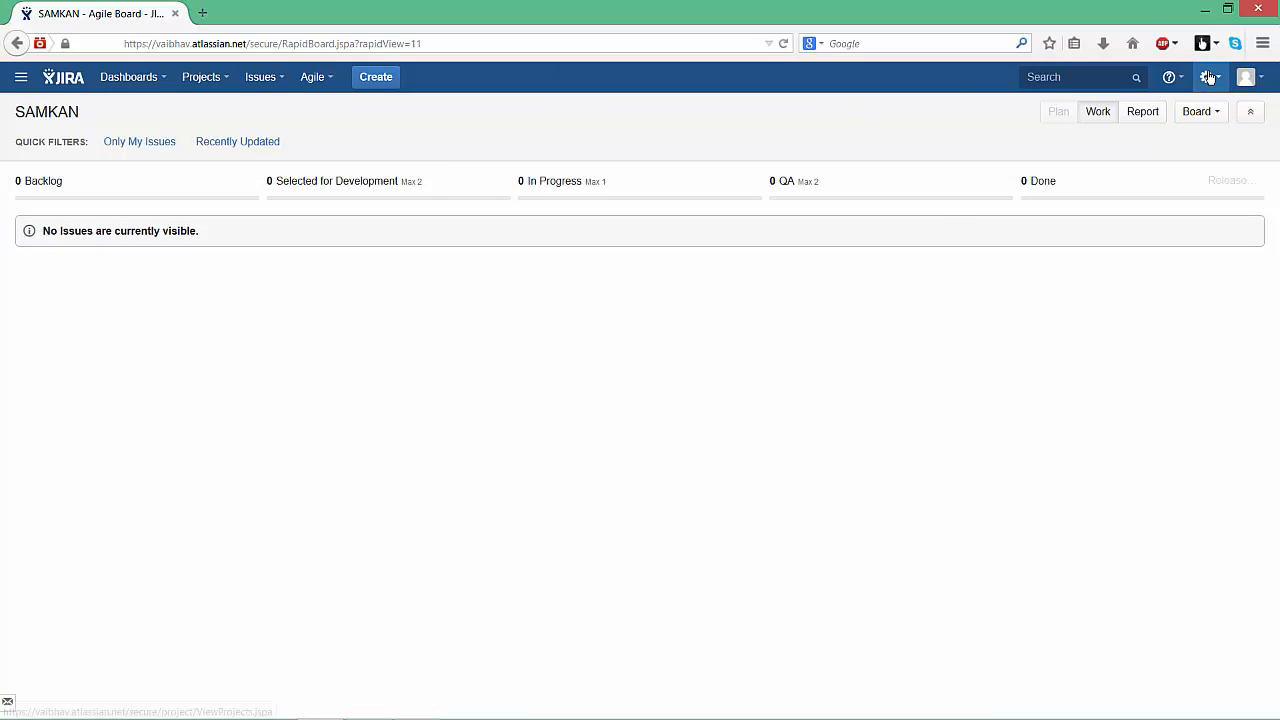
Look through JIRA's list of keyboard shortcuts, including the issue actions and Agile shortcuts, and close it
left_click(1176, 79)
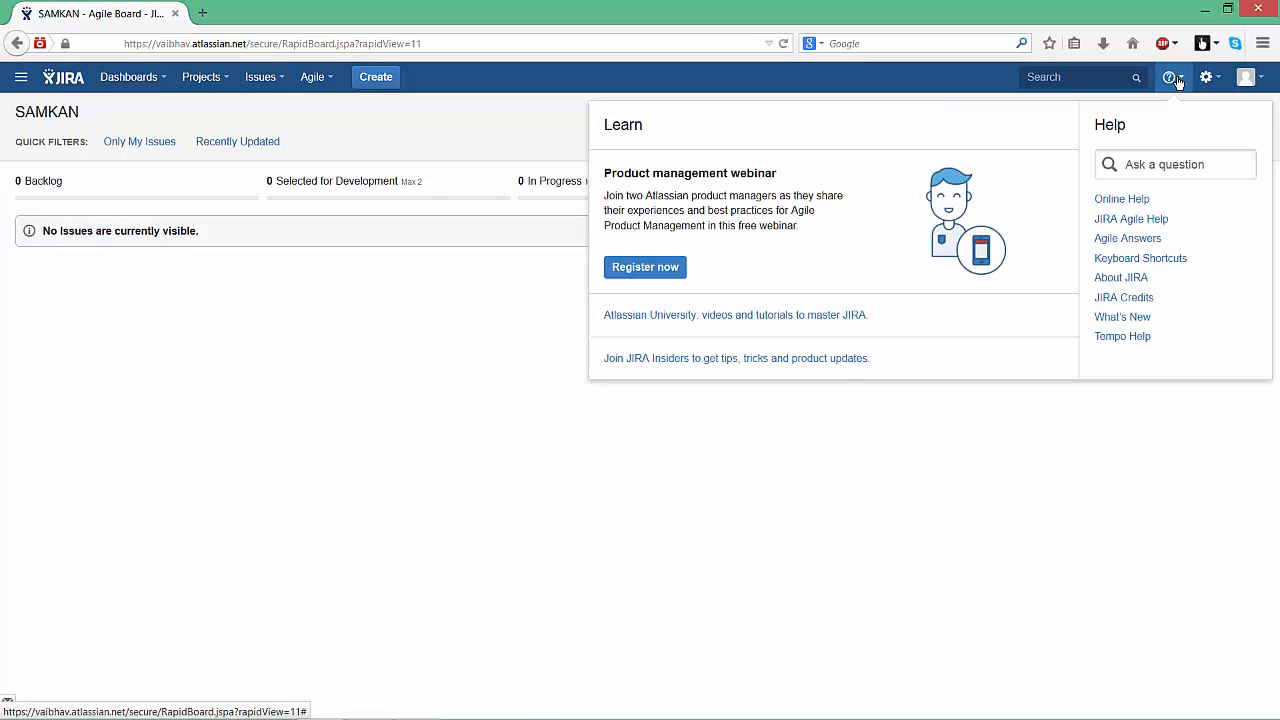
left_click(1133, 259)
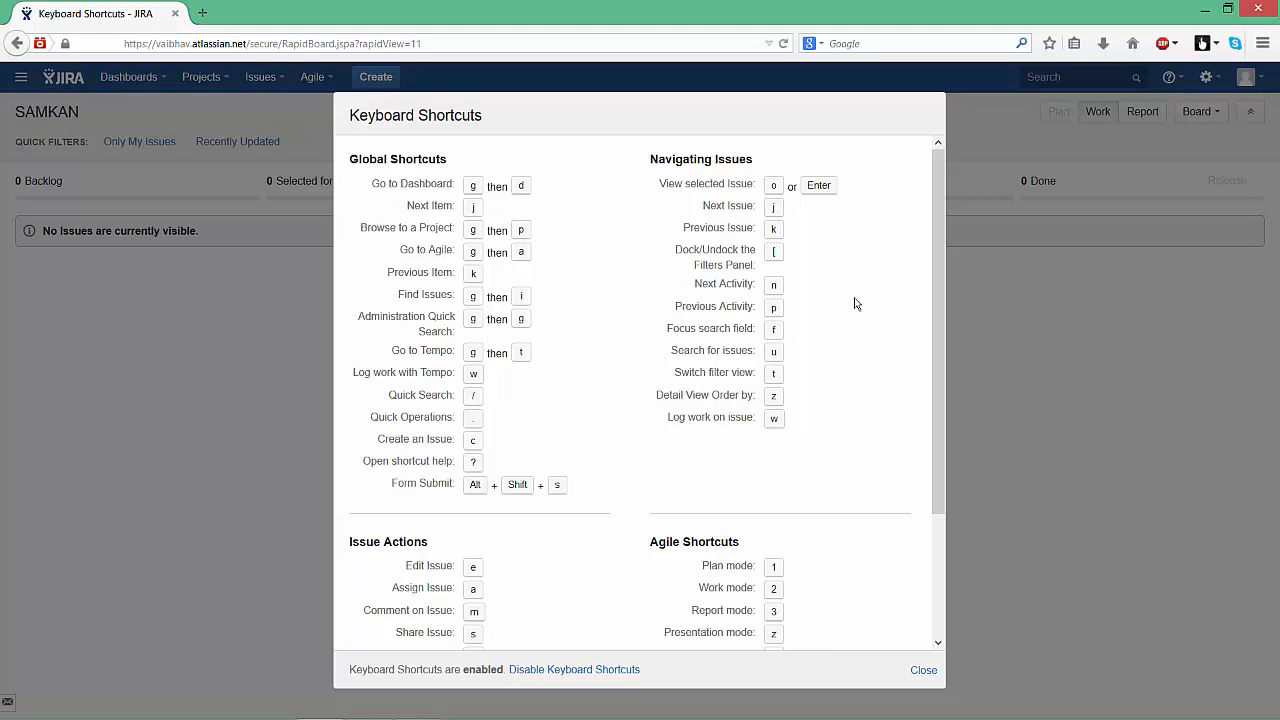
scroll(855, 303, "down", 3)
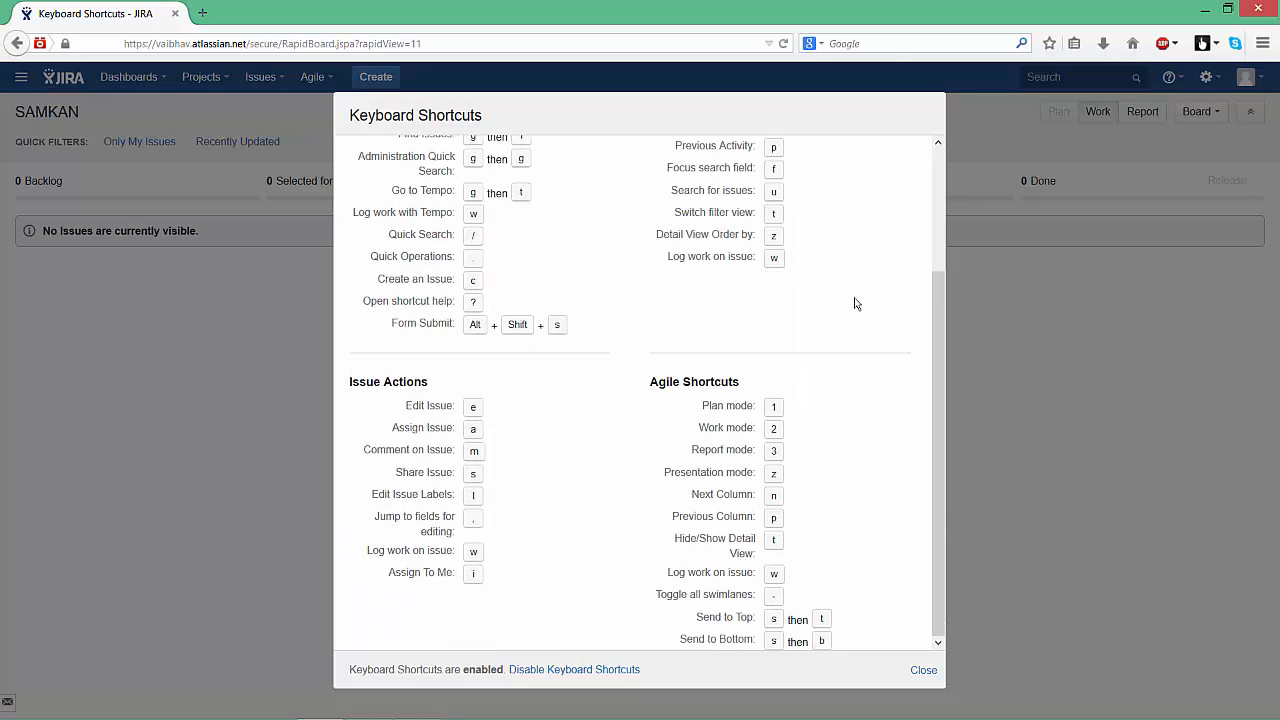
scroll(855, 303, "up", 3)
left_click(925, 672)
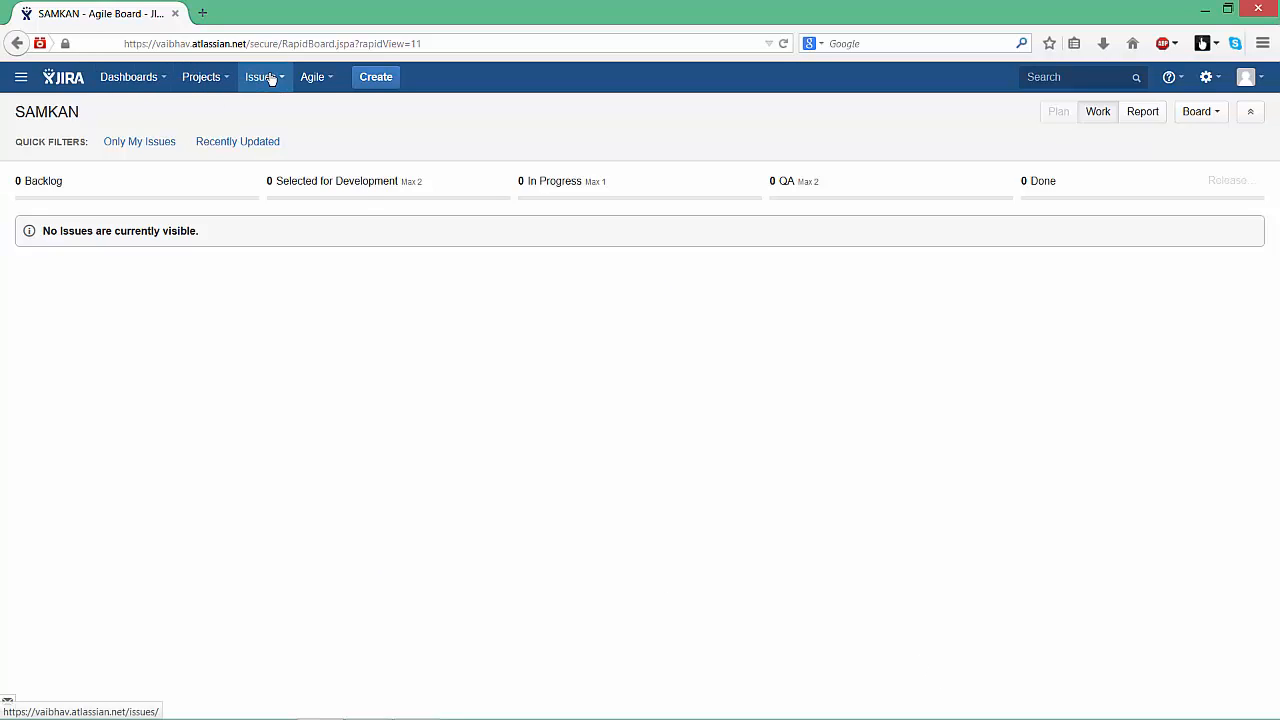
Open the recent issue KAN-3 and try out its comment form and quick operations dialog, dismissing both without changes
left_click(270, 78)
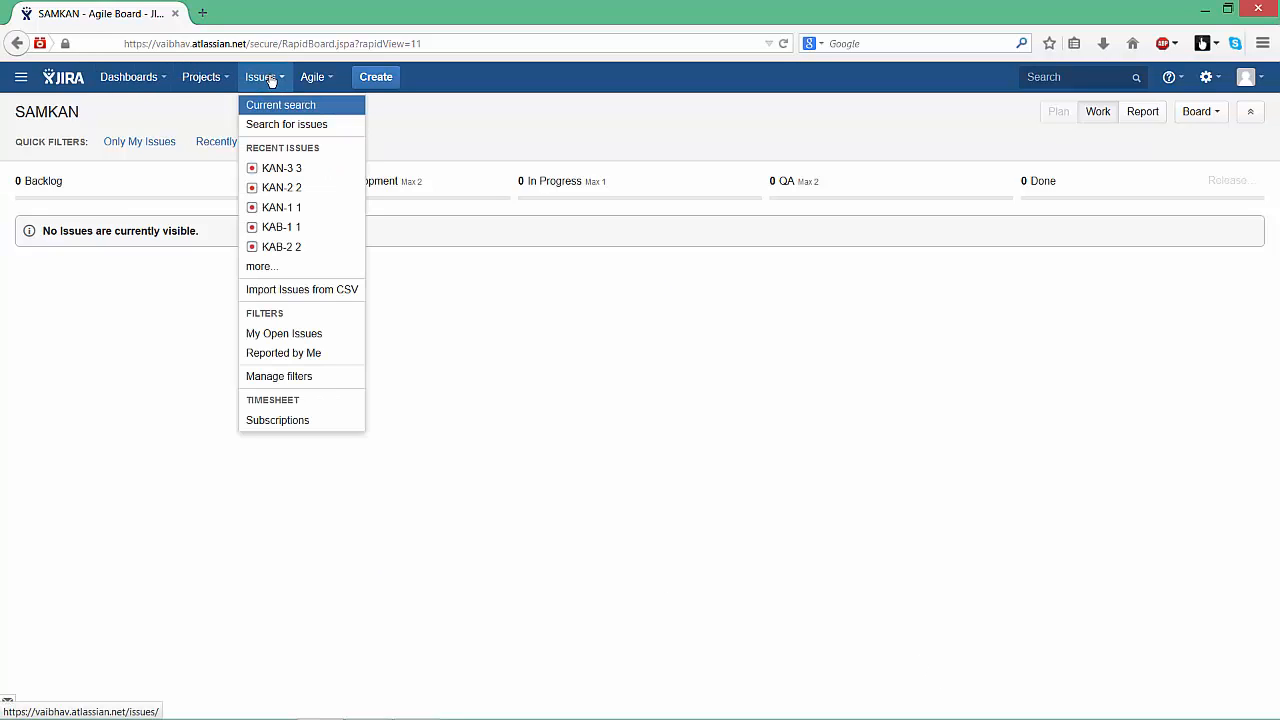
left_click(279, 177)
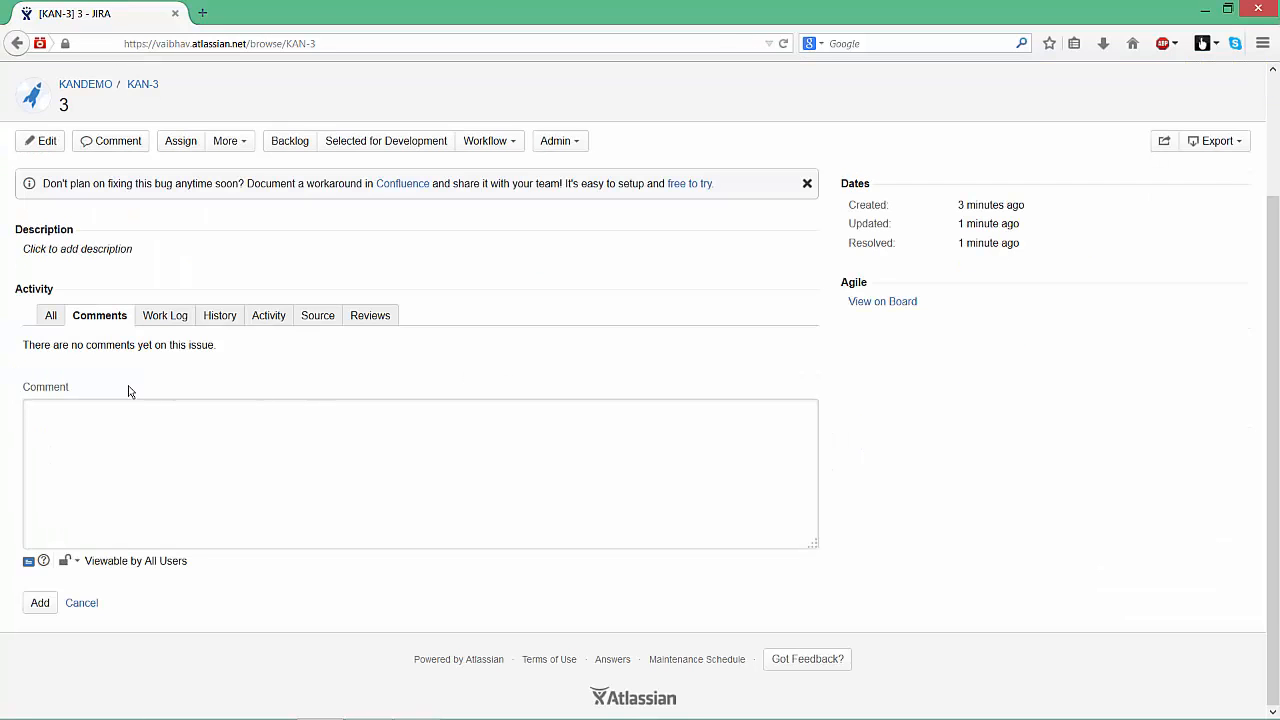
left_click(81, 603)
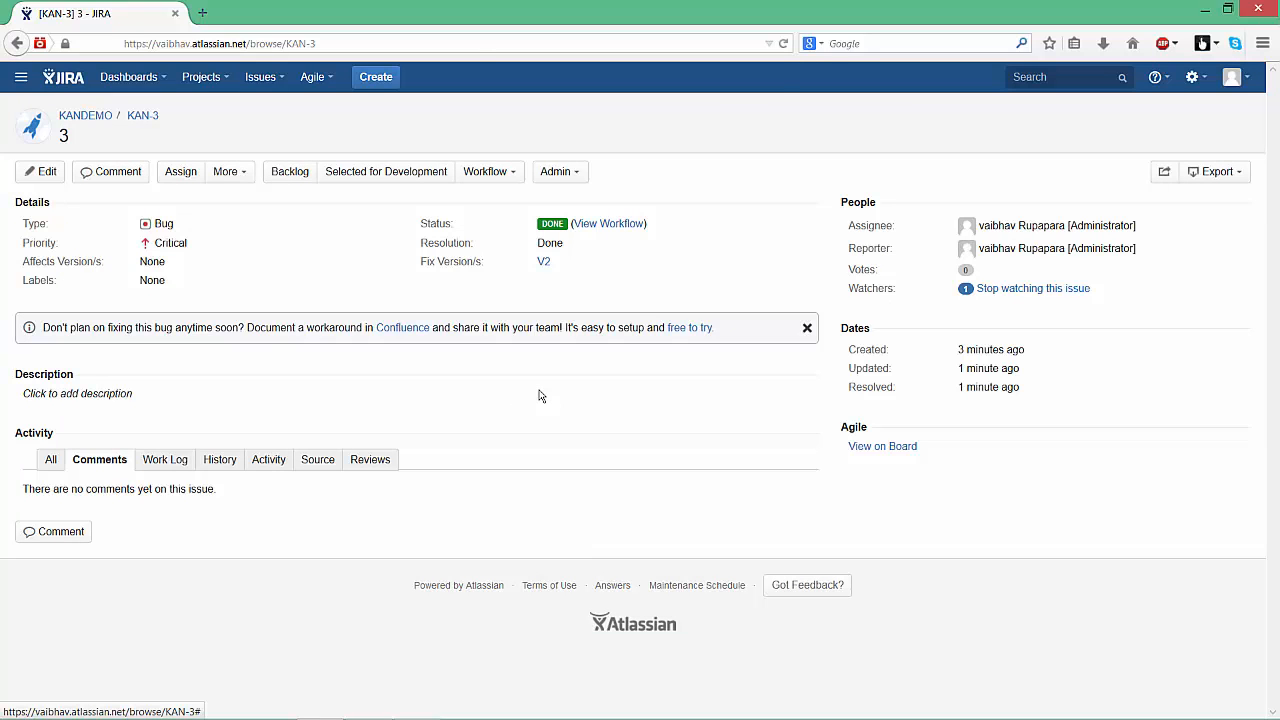
key("period")
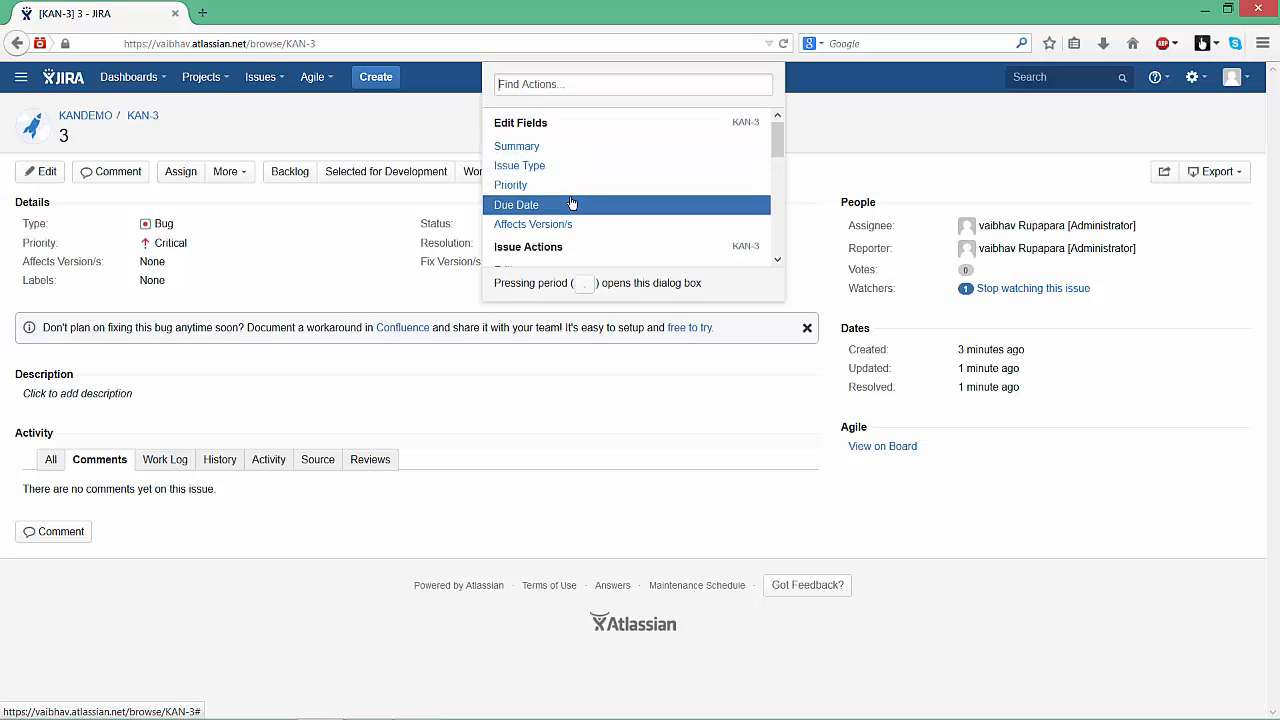
left_click(319, 231)
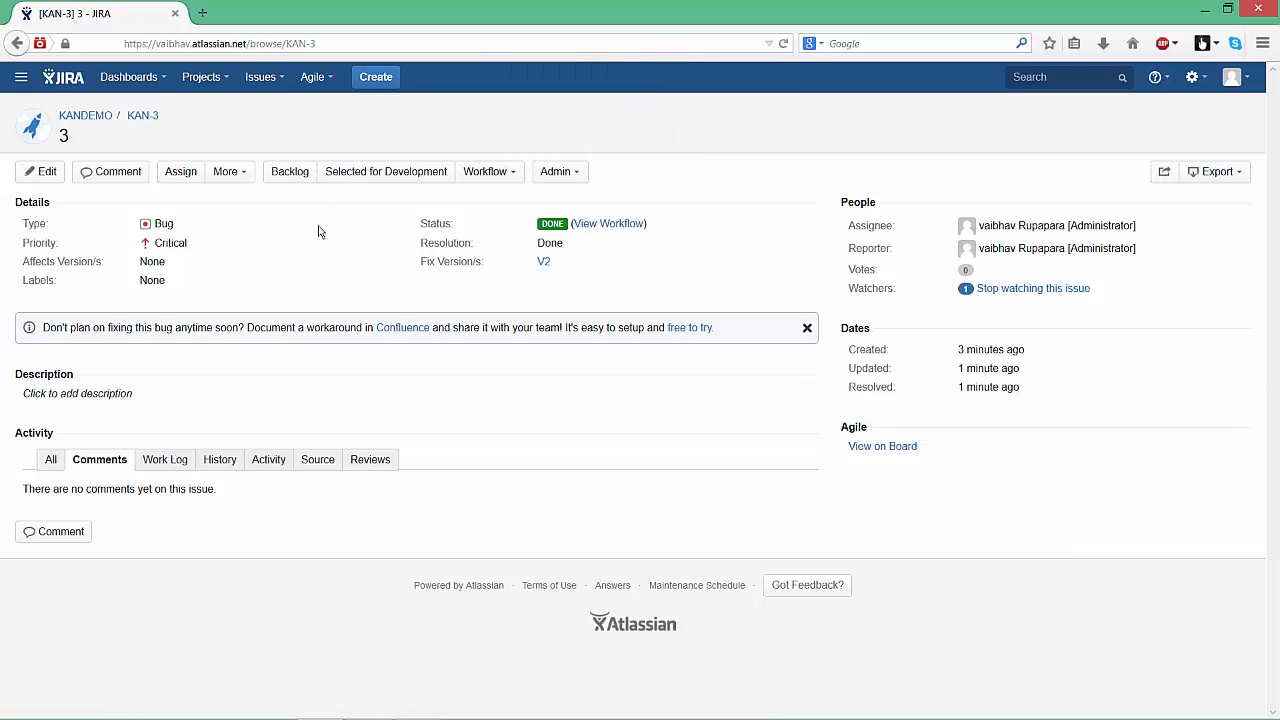
View the list of favorite dashboards on the dashboard management page, and return to the new Dashboard home page
left_click(155, 82)
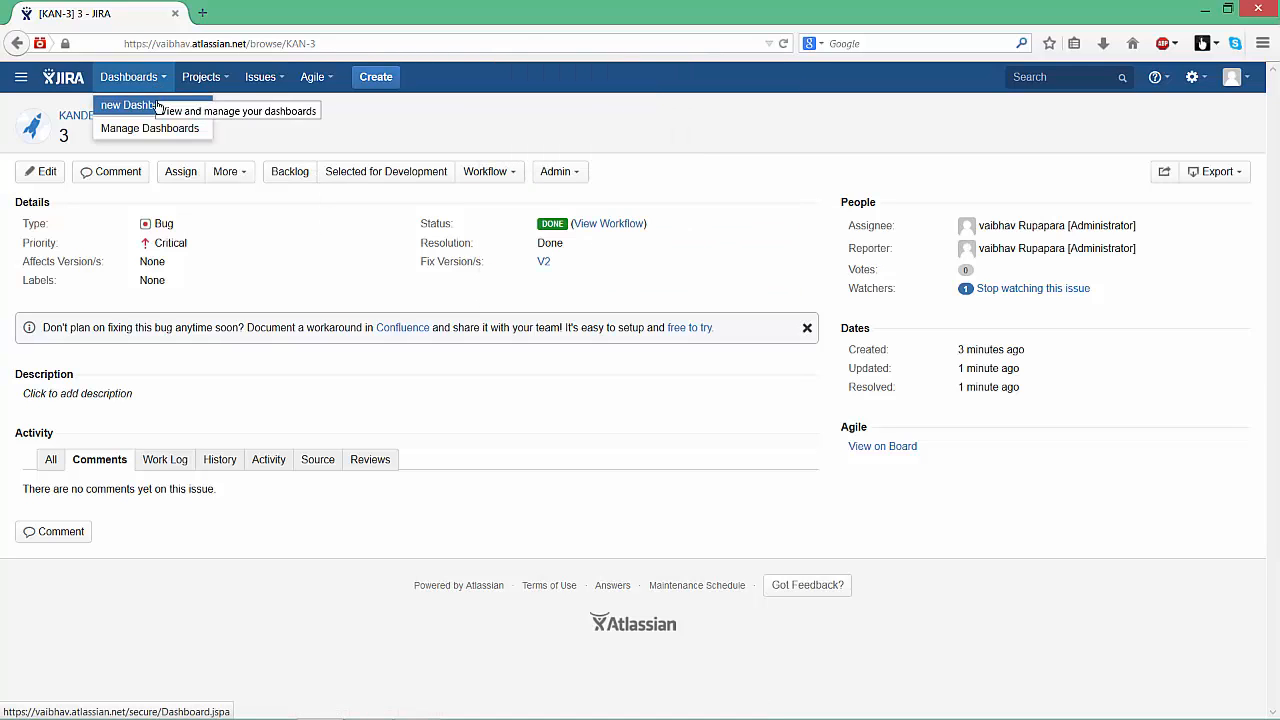
left_click(158, 129)
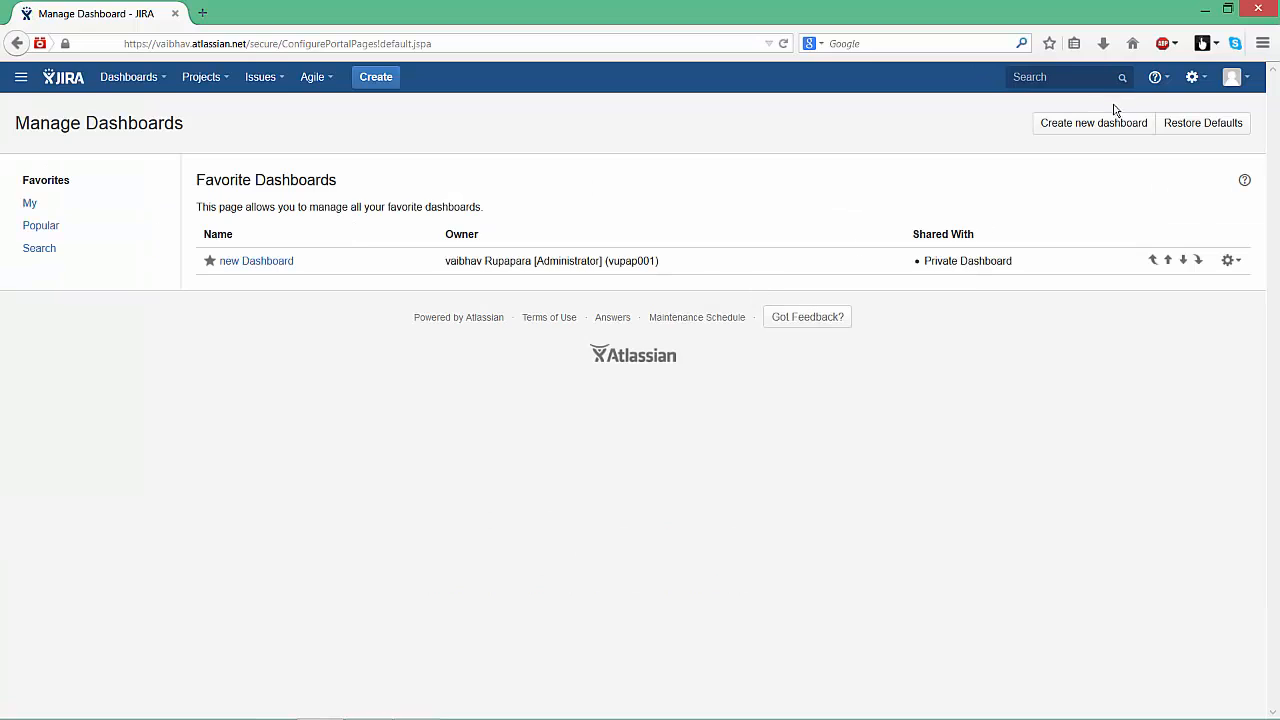
left_click(57, 82)
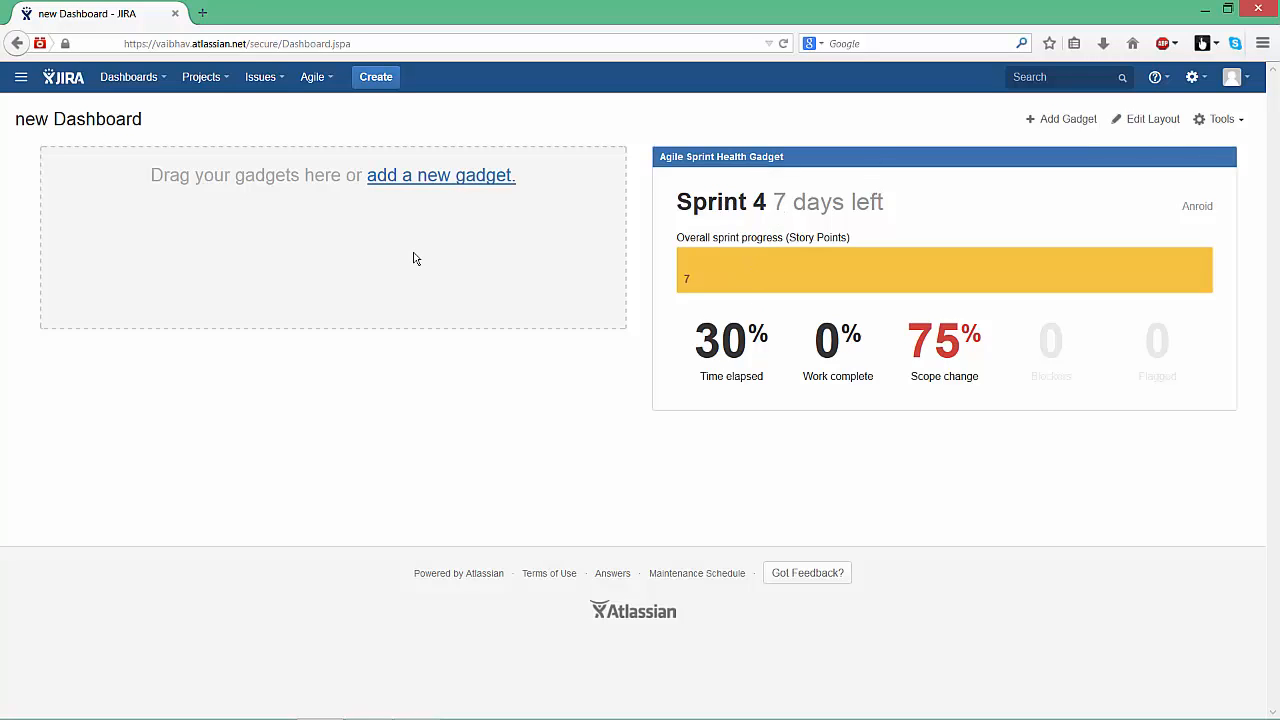
Delete the project aa from the project list in JIRA administration, confirming the deletion
left_click(1195, 80)
left_click(1152, 129)
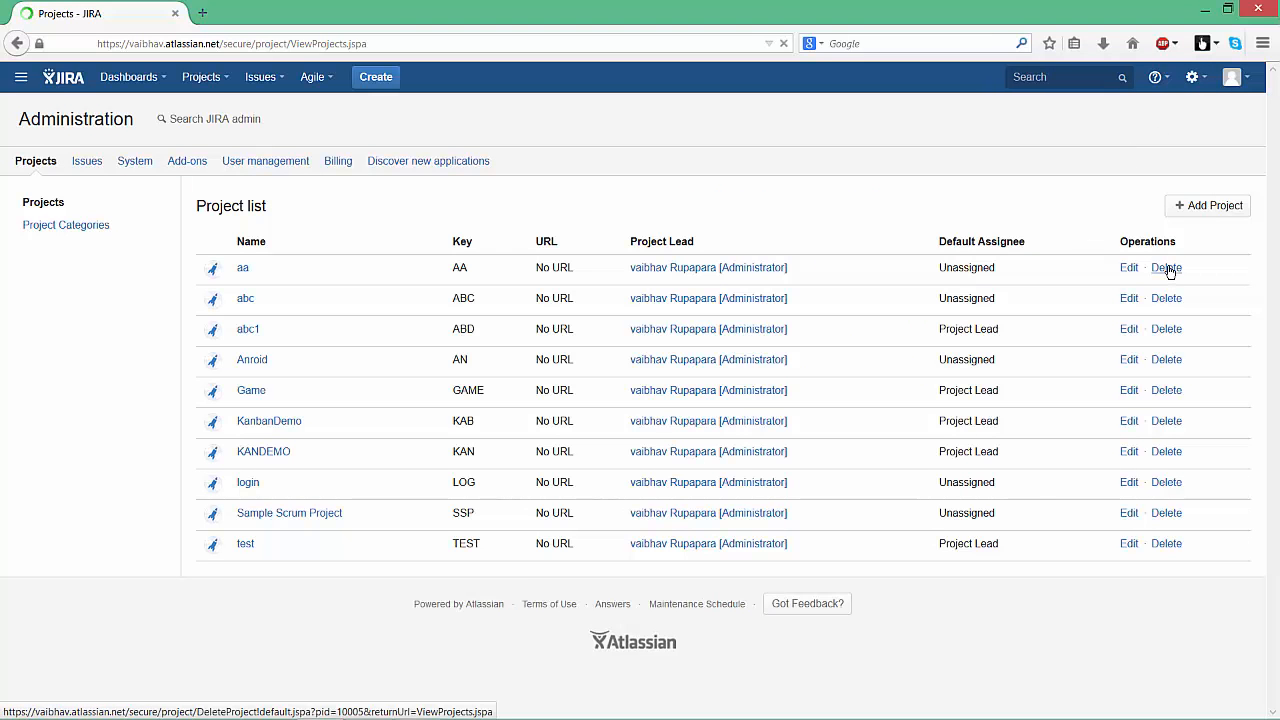
left_click(1168, 268)
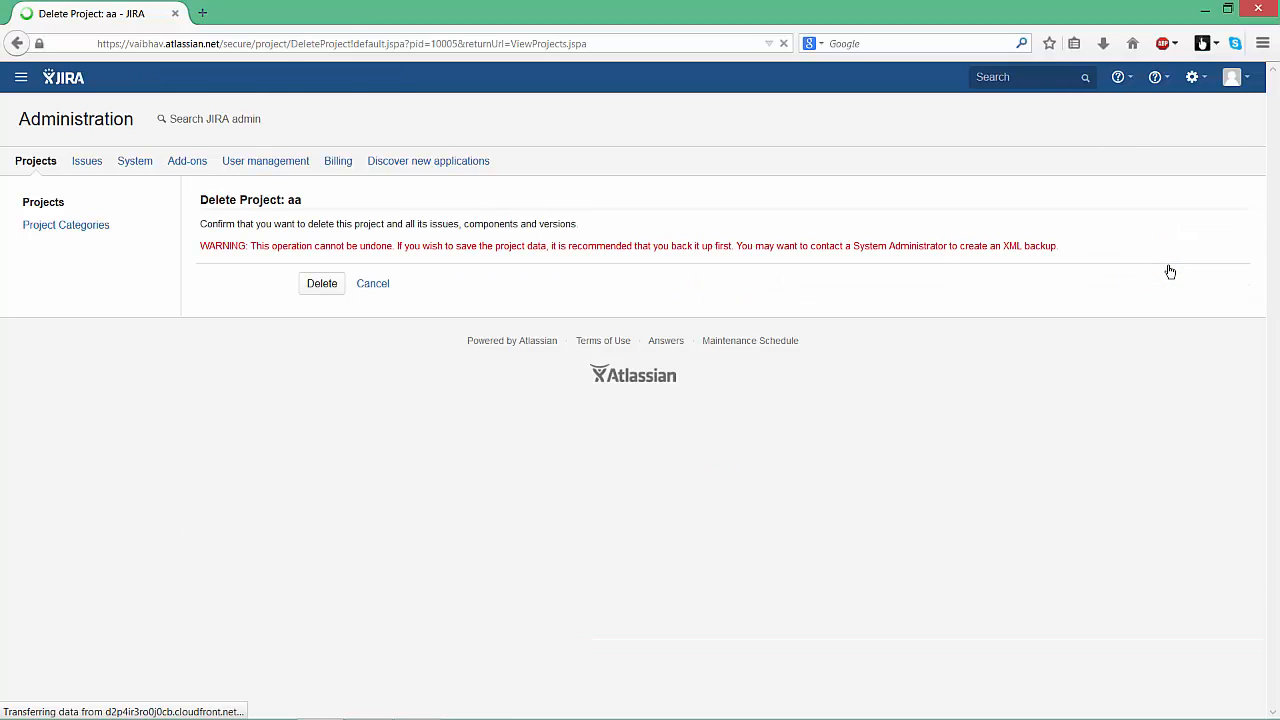
left_click(322, 295)
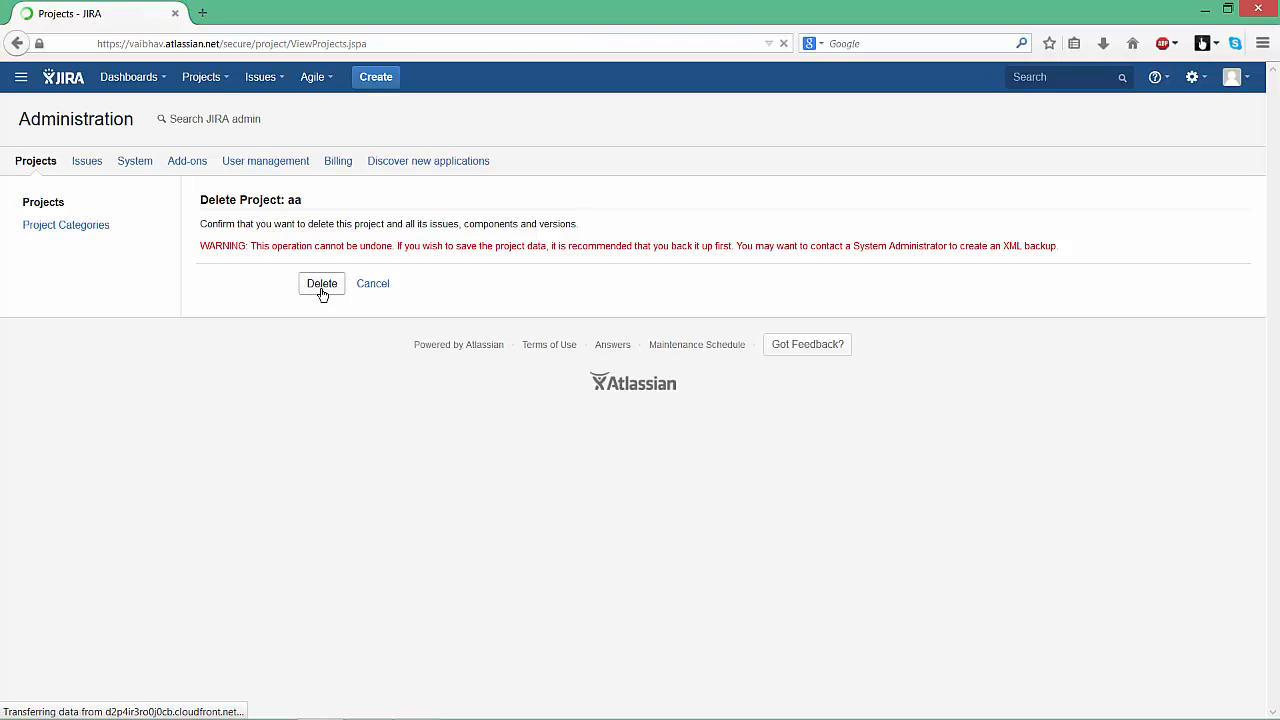